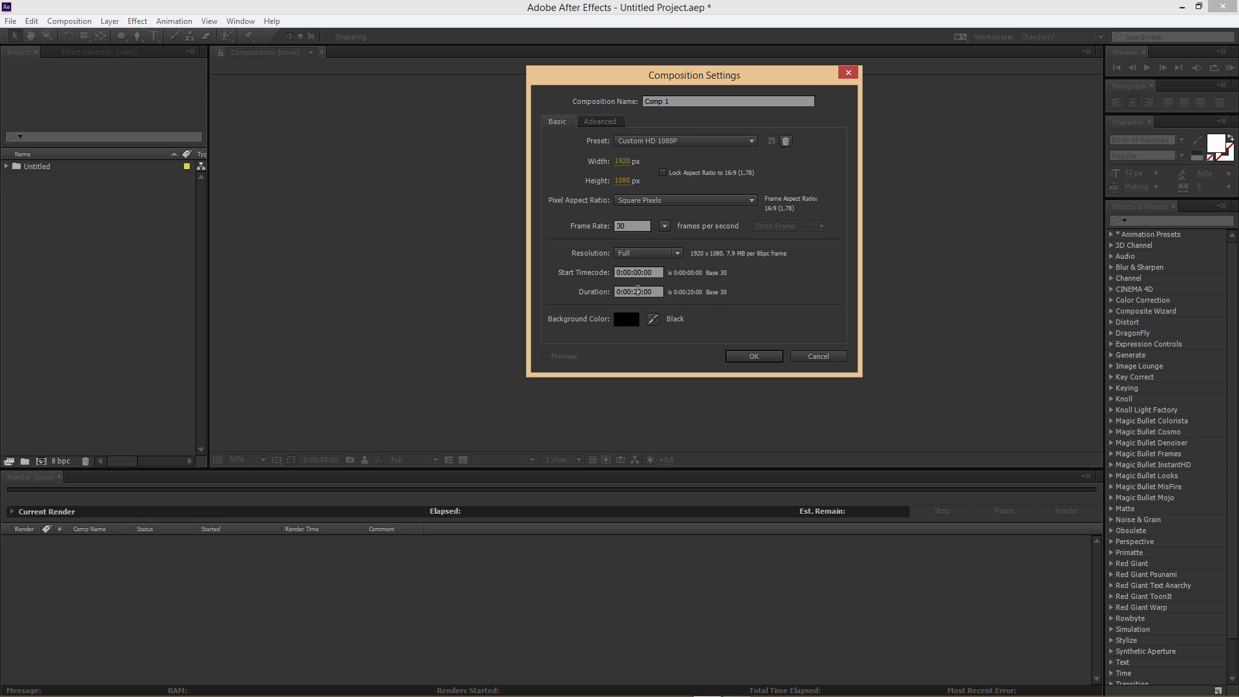
Step: Create a 1920 × 1080, 30 fps composition with a 20-second duration and rename it Main
click(636, 291)
click(755, 356)
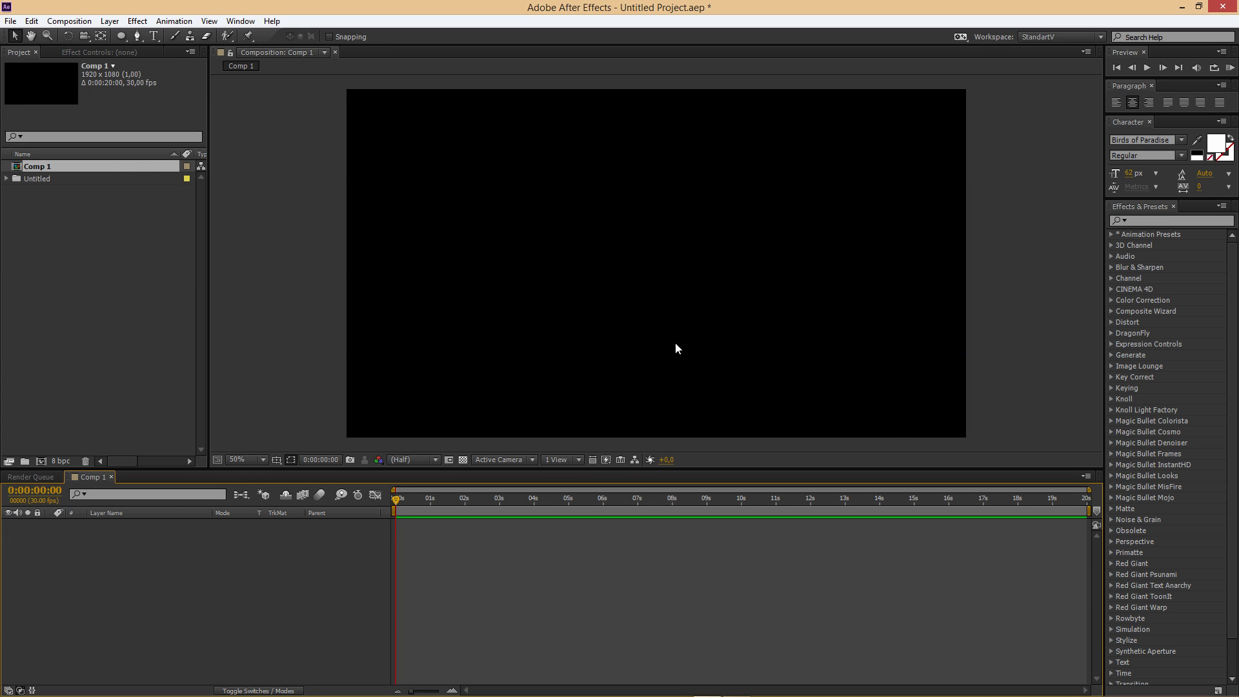
right_click(41, 171)
click(71, 180)
text(Main)
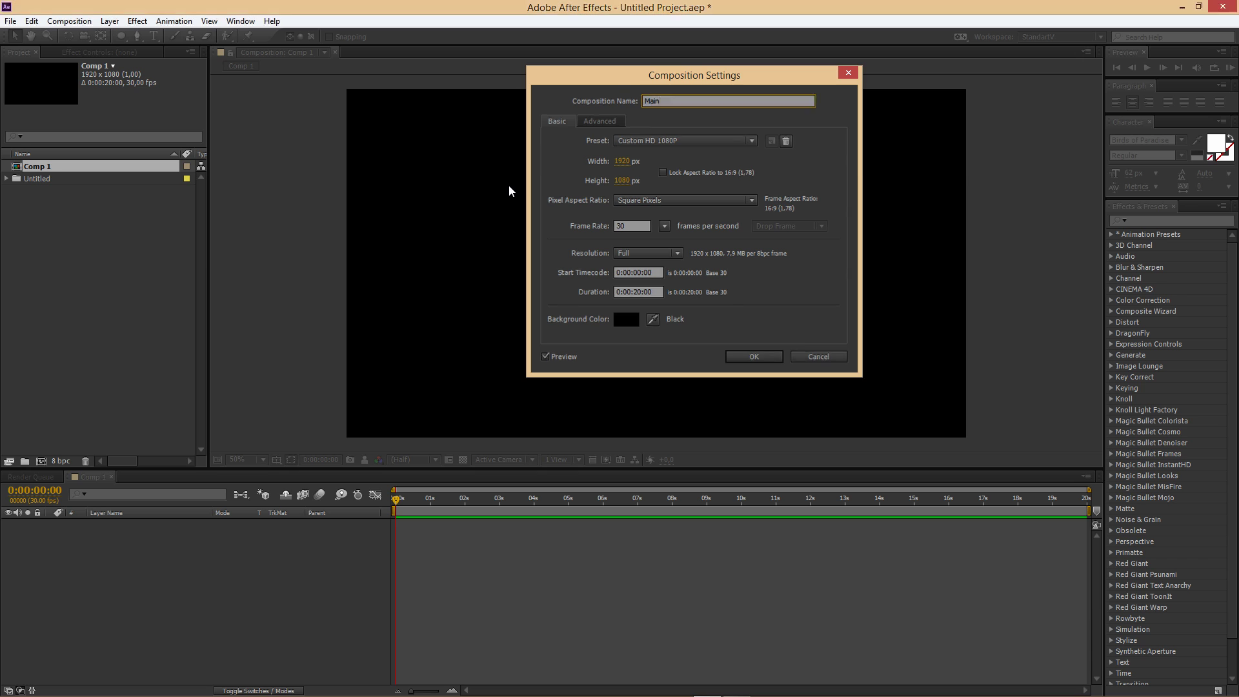
key(Return)
click(258, 209)
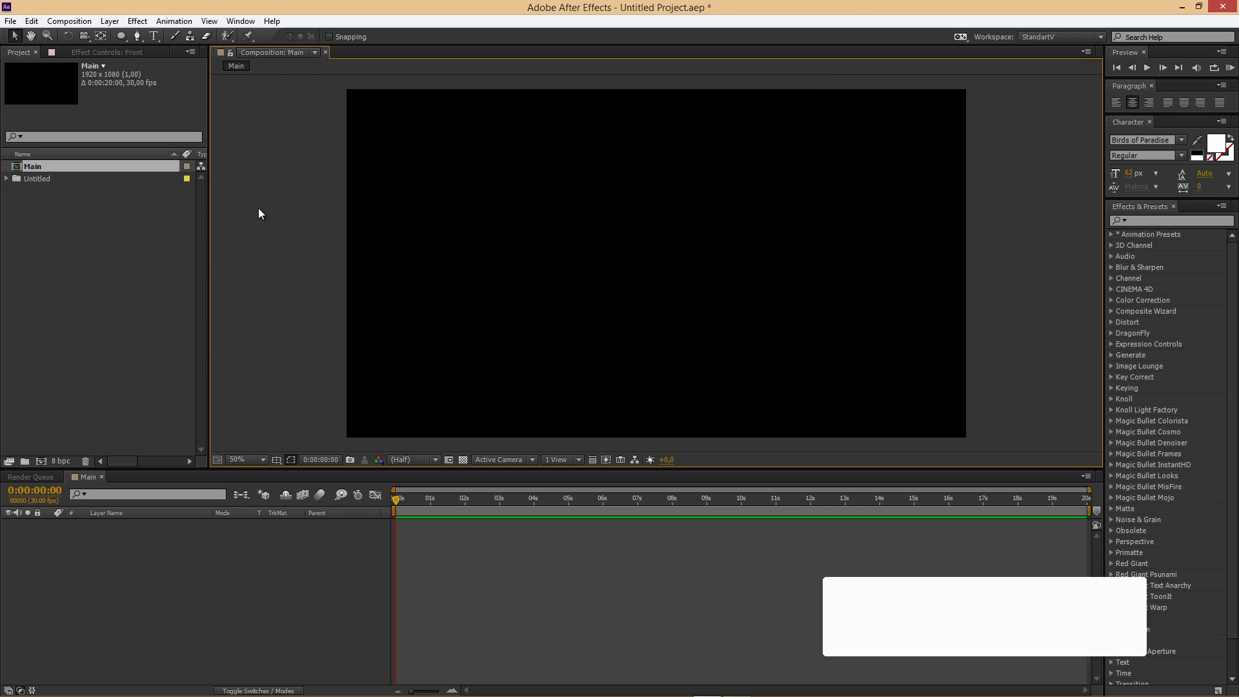
Step: Choose the Ellipse tool and set the shape fill to a fully saturated golden yellow with hue 48°
click(120, 37)
click(120, 37)
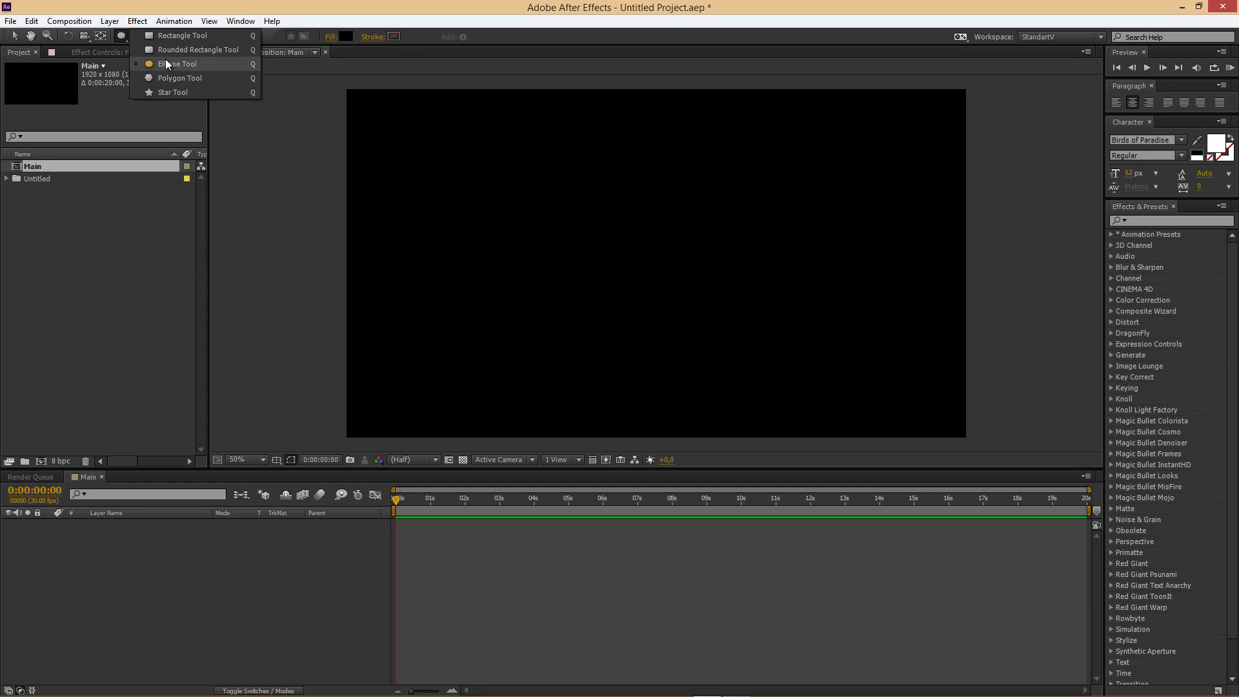
click(222, 59)
click(346, 36)
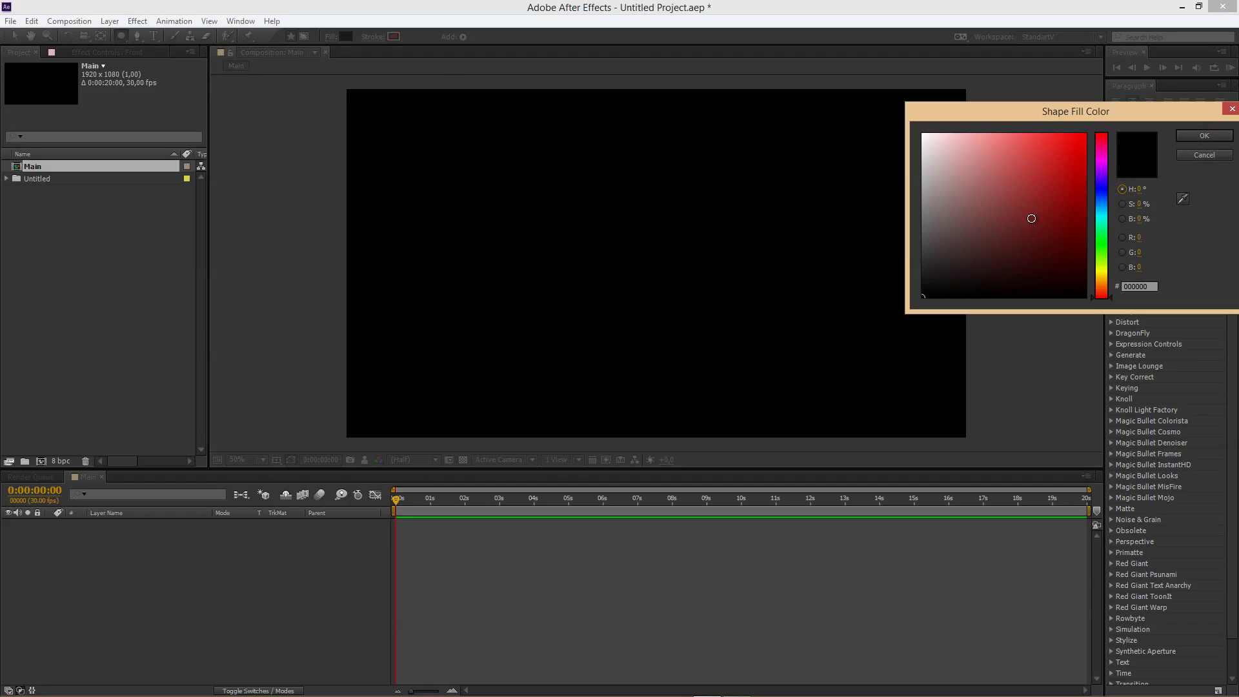
drag(1105, 273, 1102, 274)
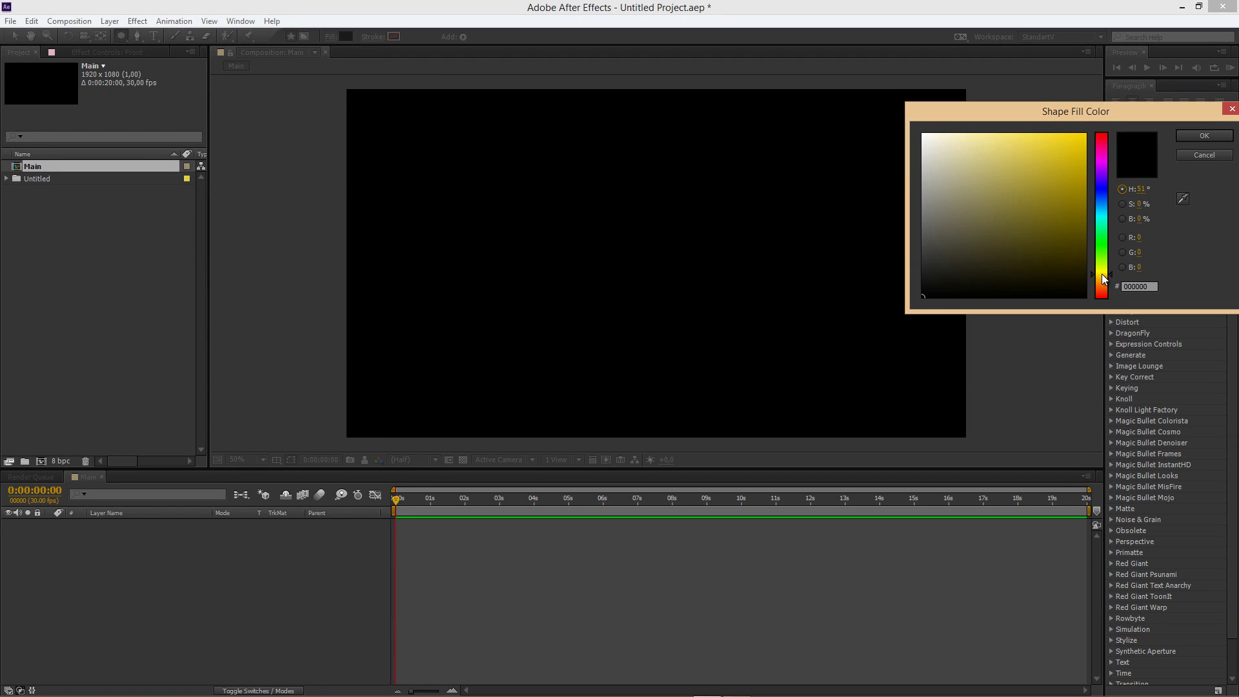
click(1087, 139)
drag(1087, 138, 1086, 133)
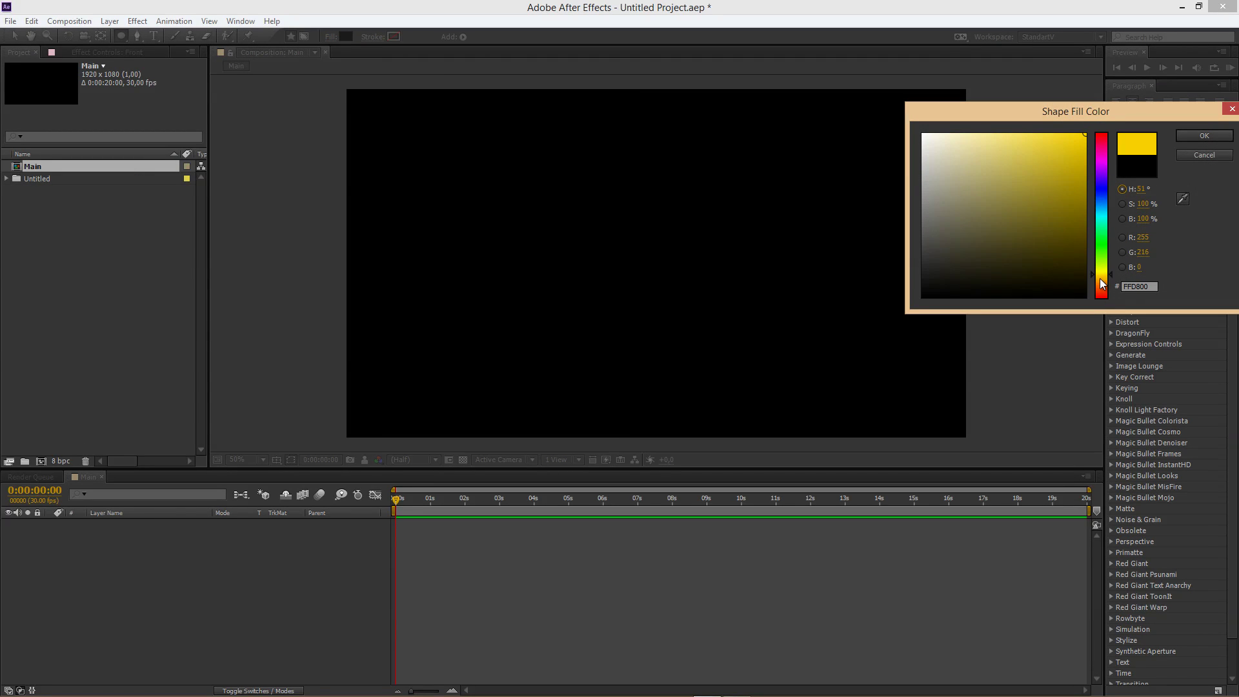
click(1100, 276)
click(1202, 137)
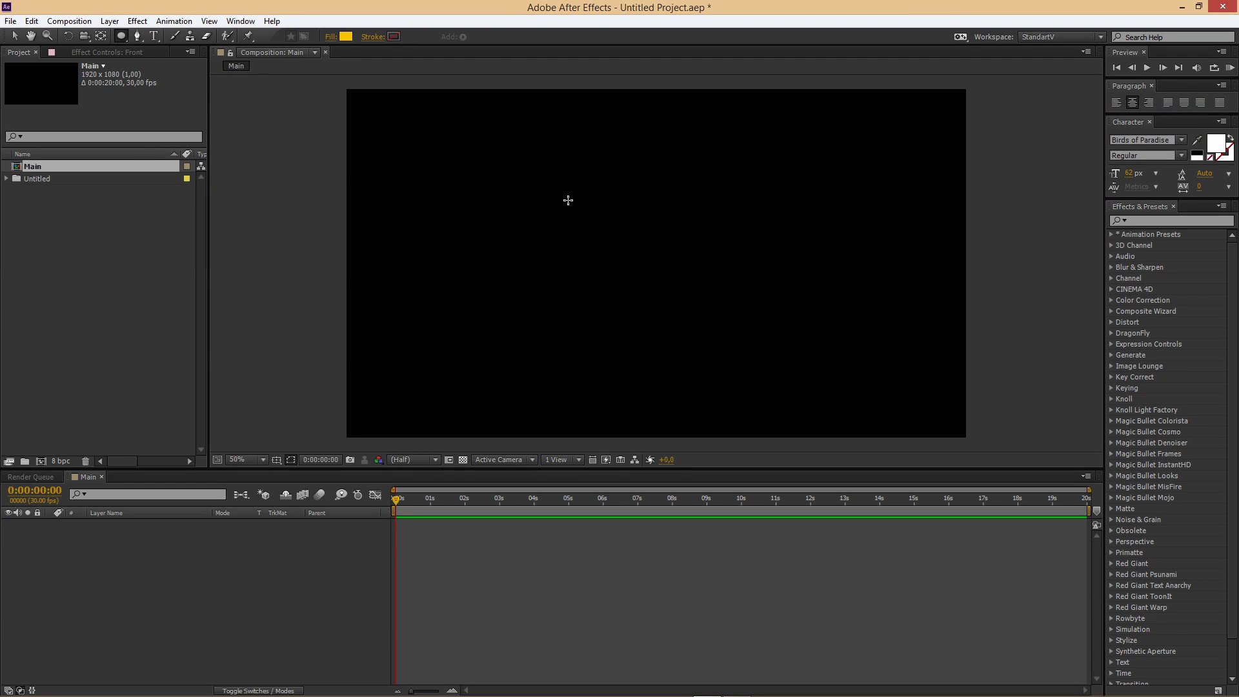
Step: Draw a large circle and centre it in the frame, using the title/action safe guides for alignment
drag(570, 180, 813, 343)
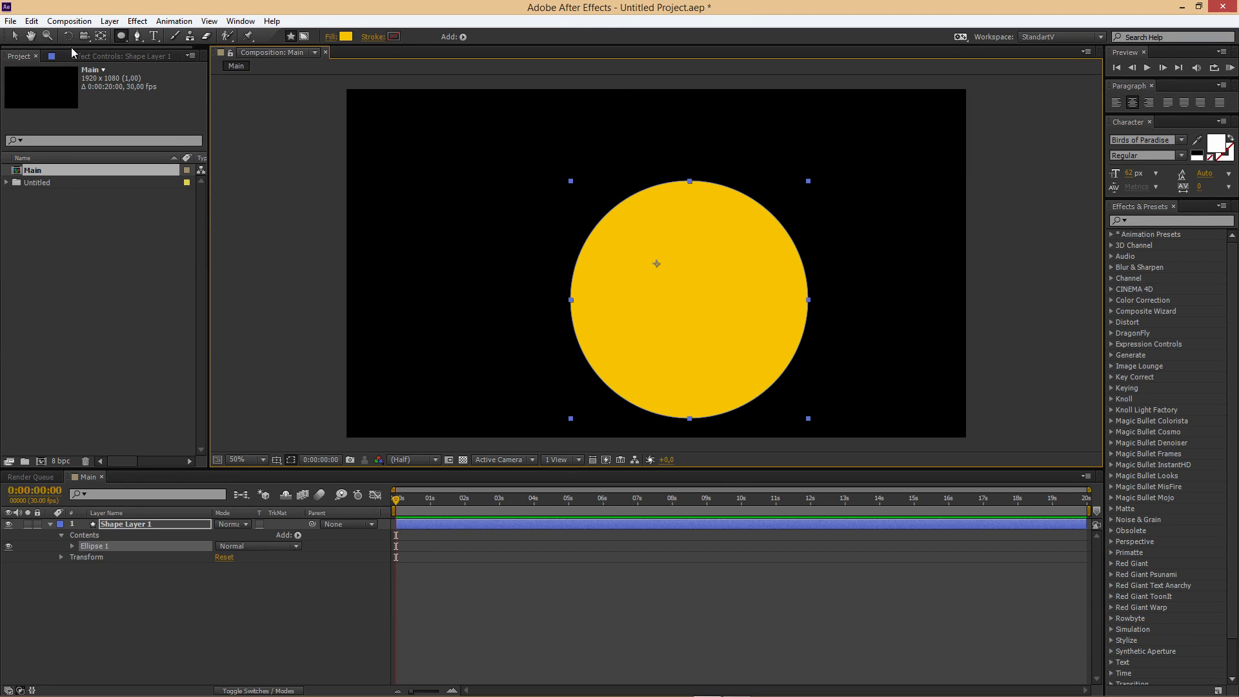
key(v)
drag(762, 300, 740, 258)
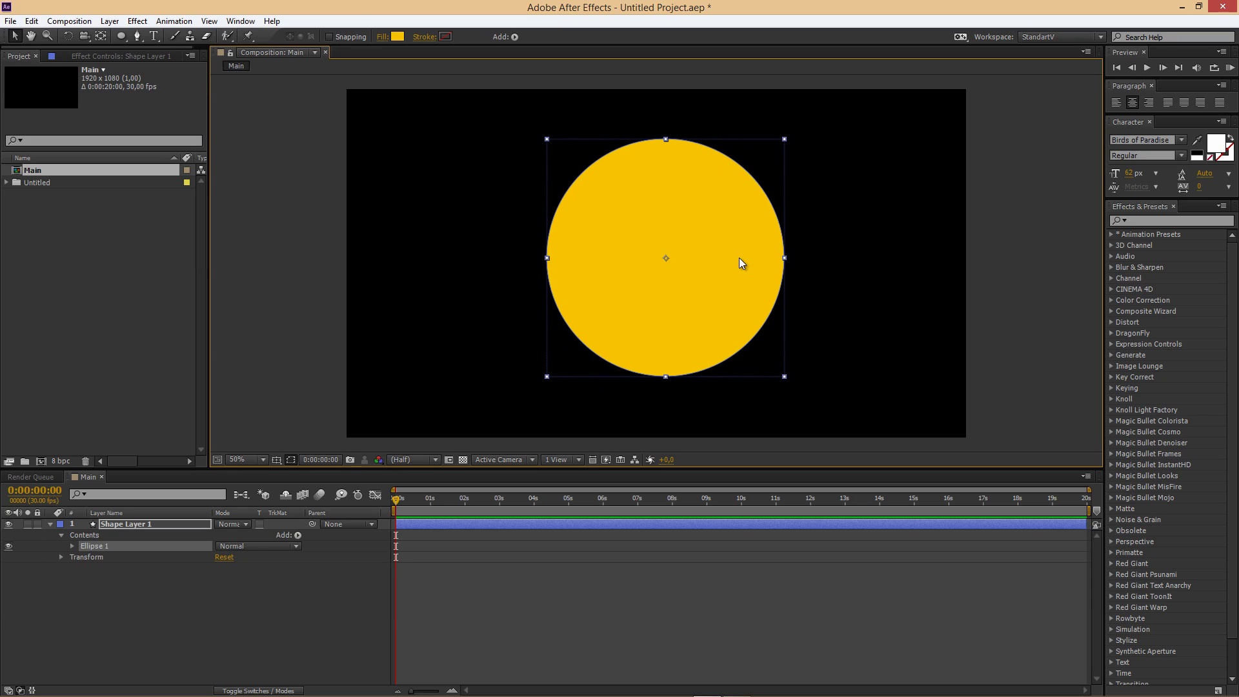
click(276, 459)
click(310, 475)
drag(697, 266, 688, 272)
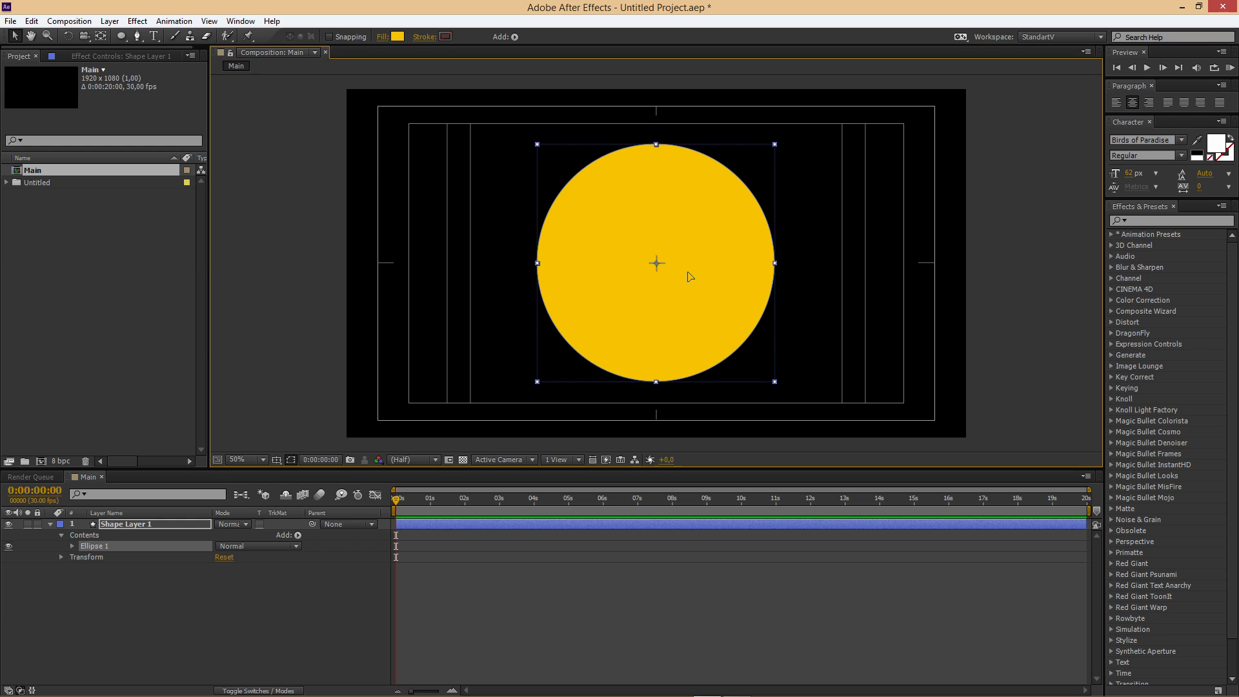
click(86, 635)
Step: Rename the circle's shape layer as Yellow Bg
click(113, 524)
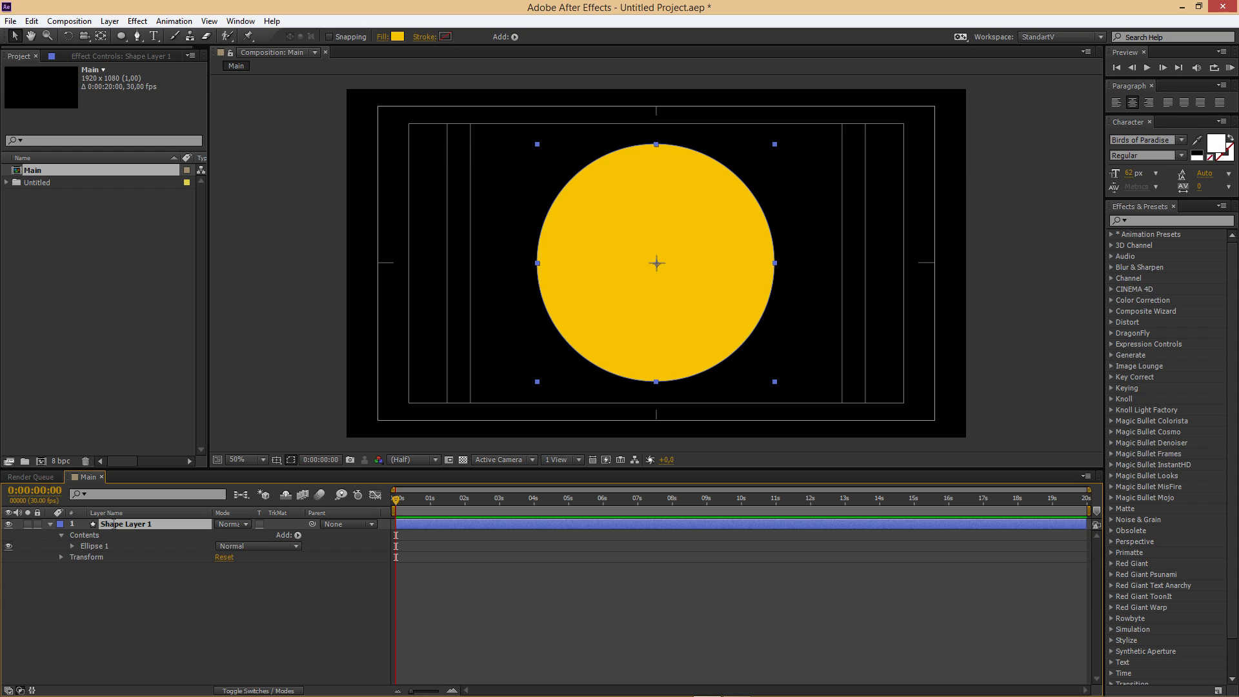
key(Return)
text(Yellow Bg)
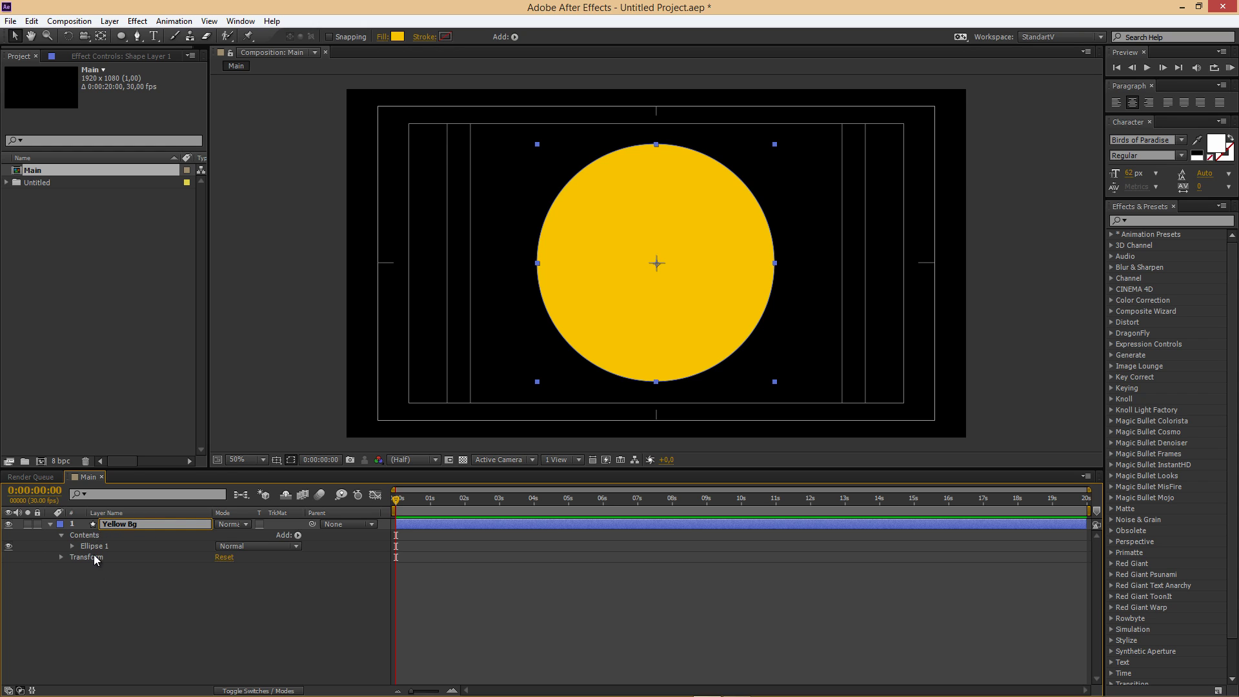
click(97, 572)
Step: Scale the Yellow Bg layer up to 309% so the circle covers the whole frame
click(140, 527)
key(s)
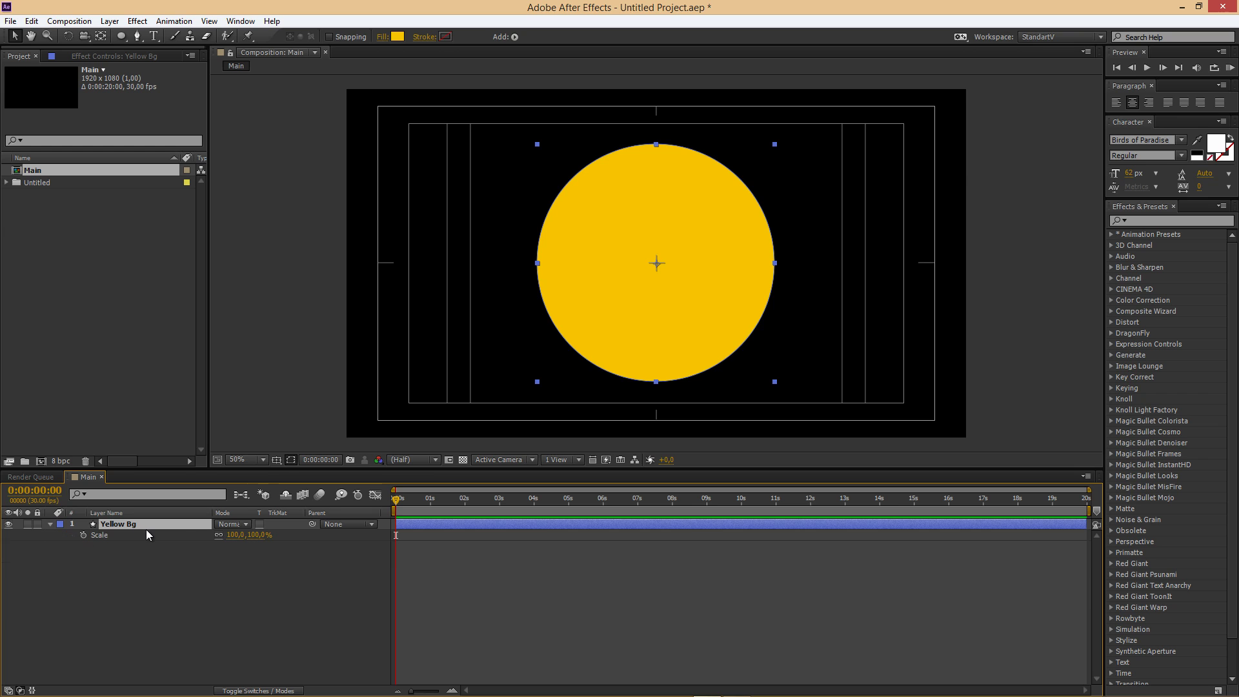
drag(235, 535, 371, 535)
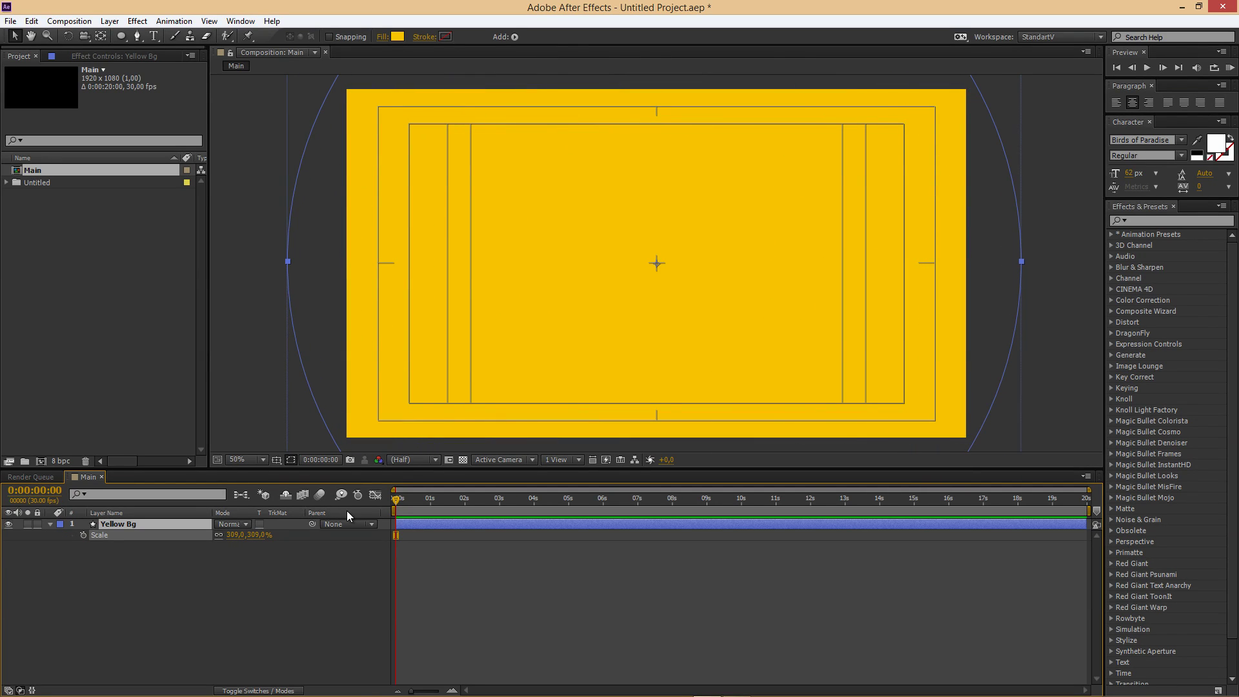
click(192, 572)
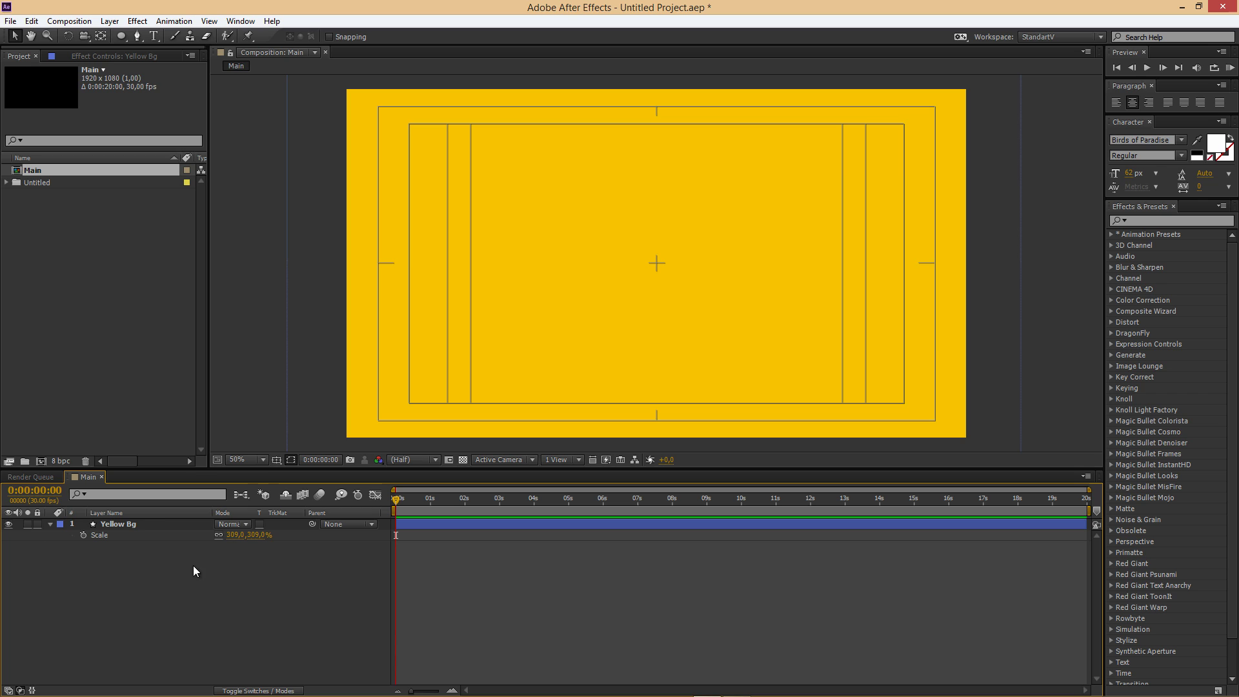
Step: Duplicate the Yellow Bg layer and name the copy Black
click(153, 528)
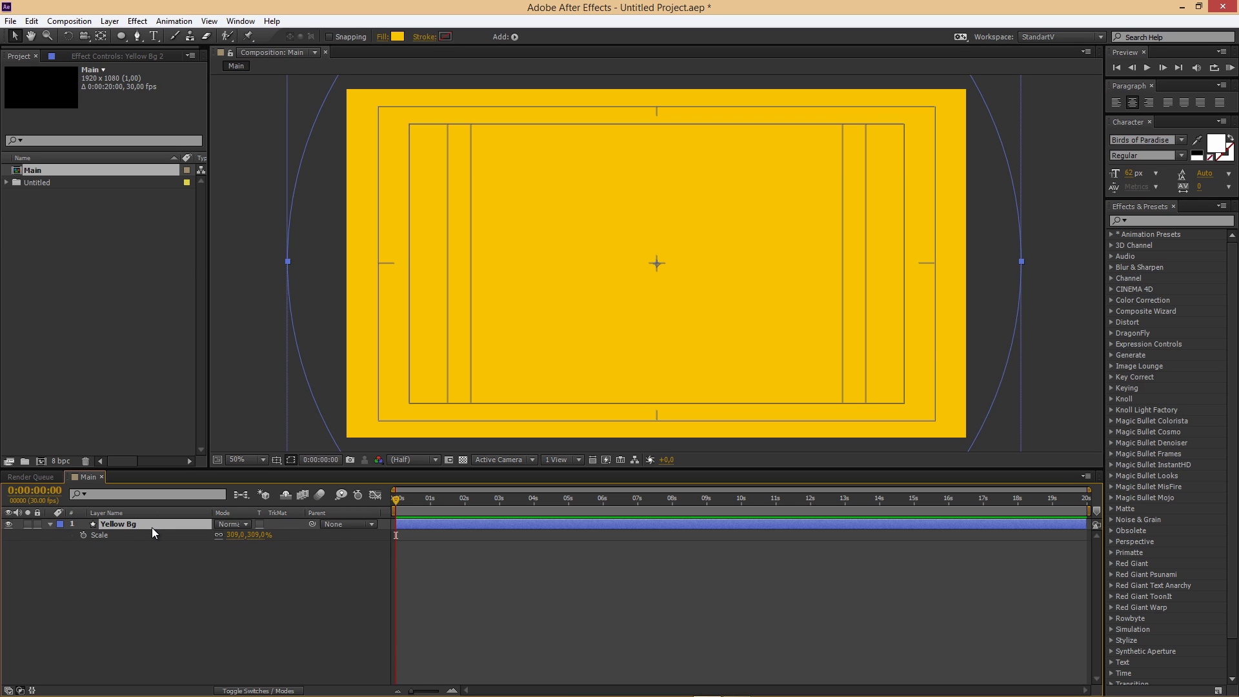
key(ctrl+d)
key(Return)
text(Black)
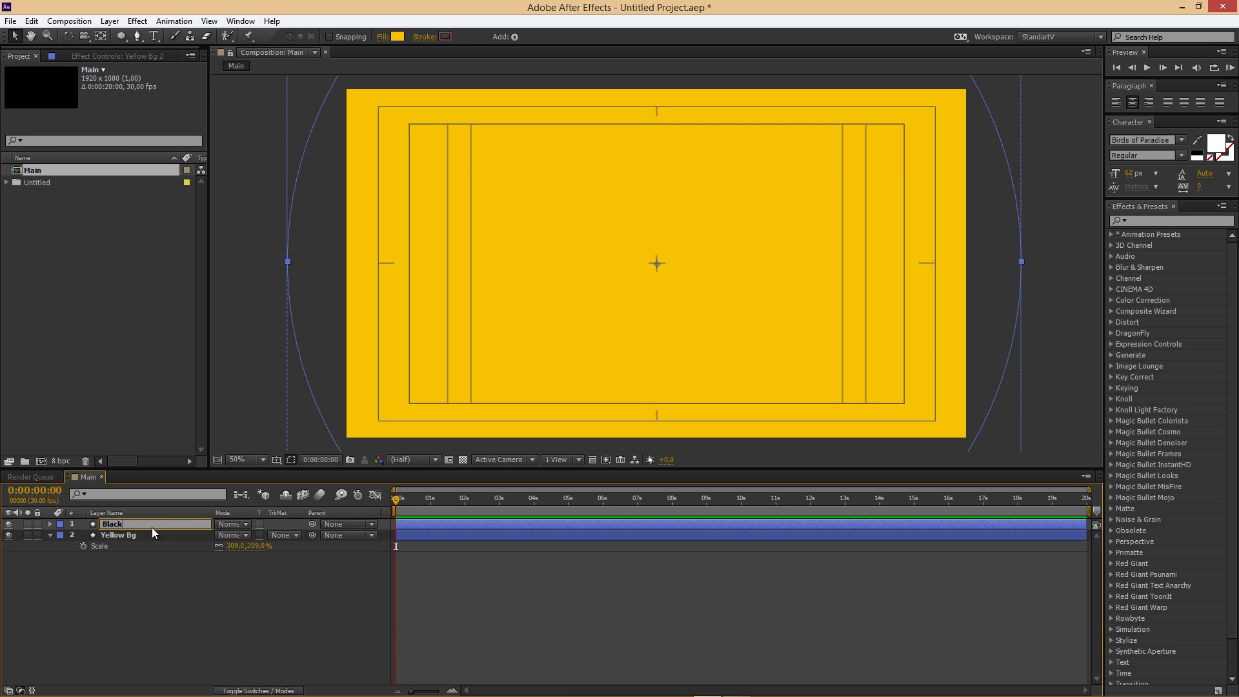
key(Return)
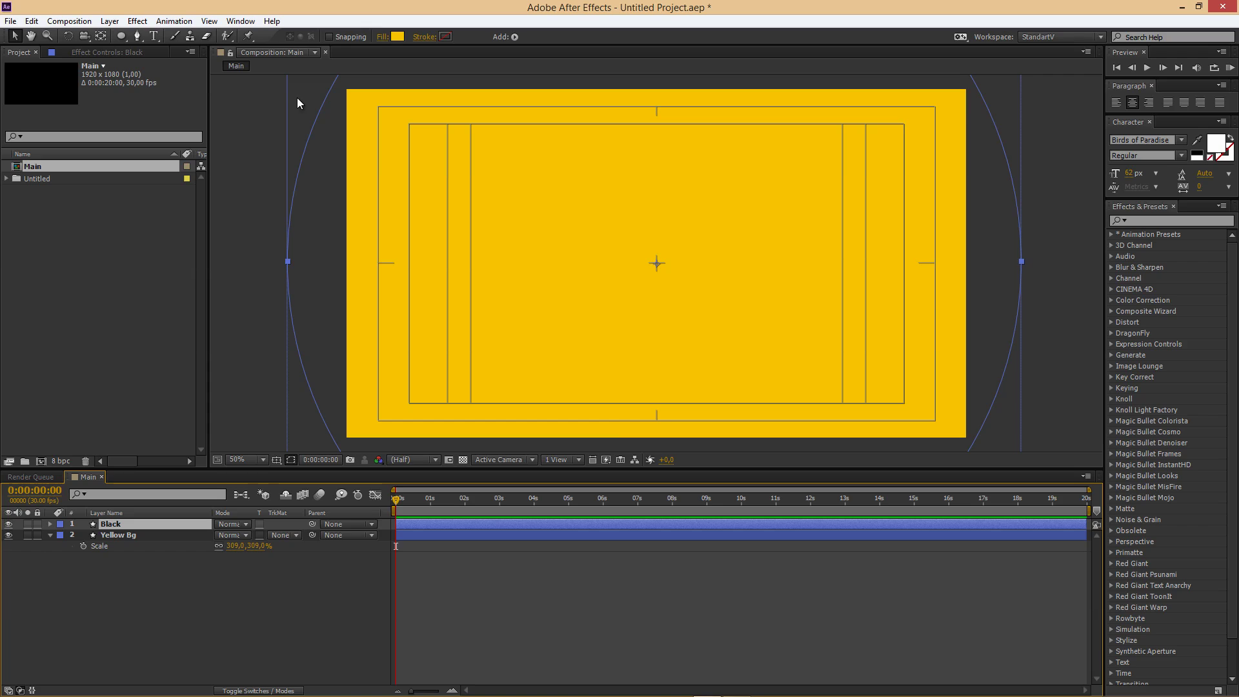
Step: Set the Black layer's shape fill to black (000000)
click(397, 36)
drag(959, 251, 899, 318)
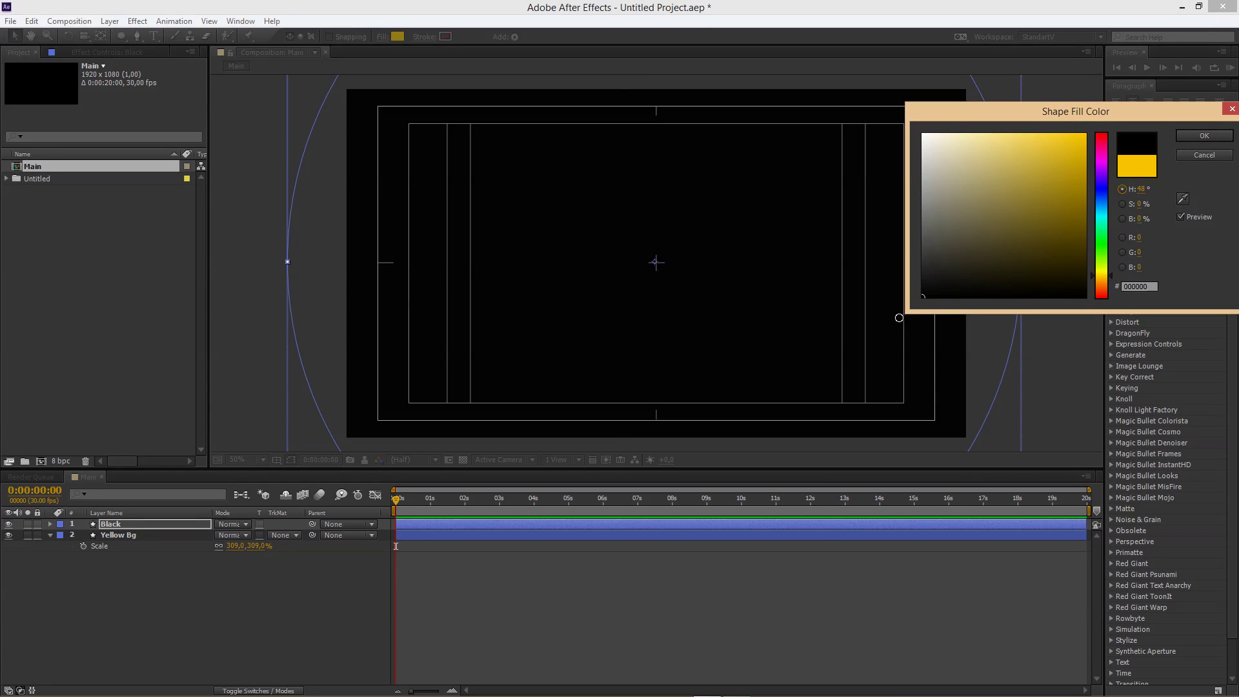
click(1195, 134)
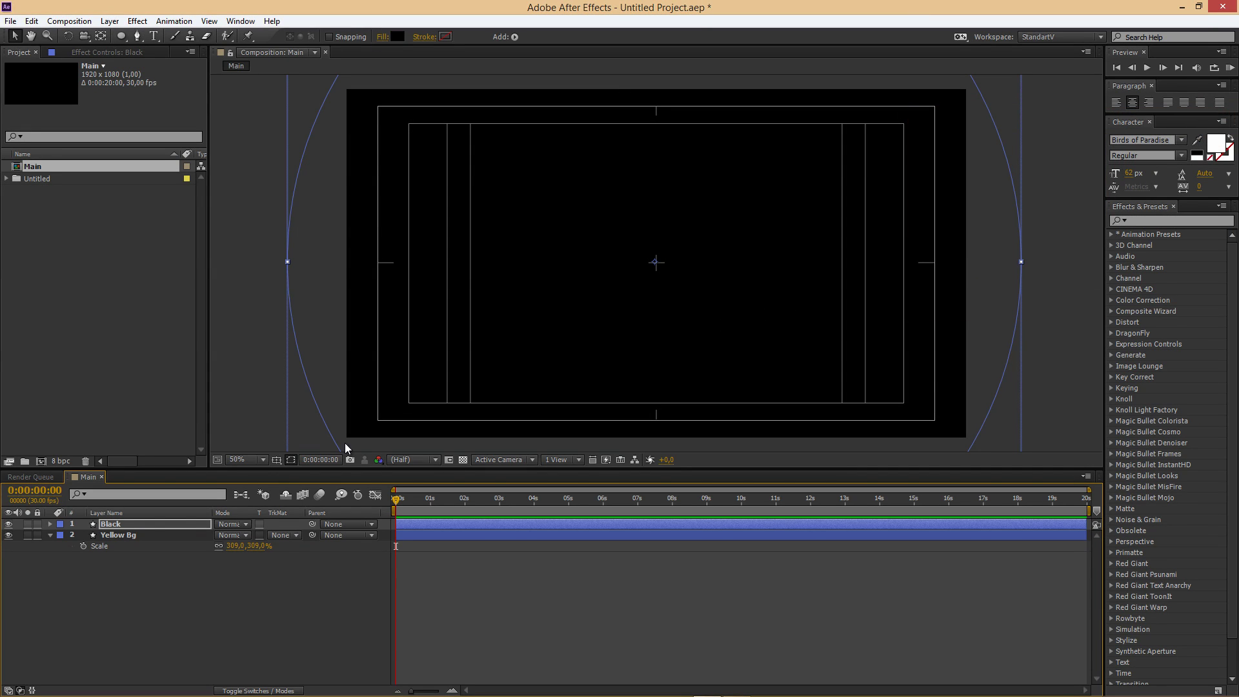
click(134, 537)
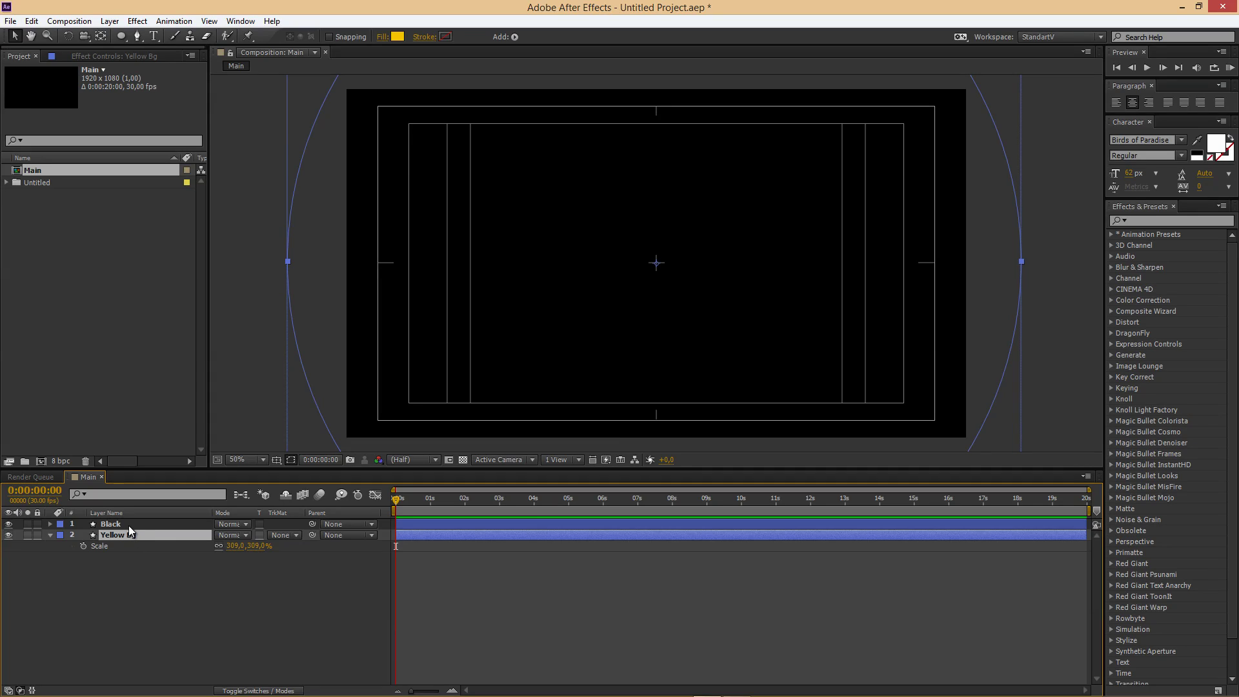
shift+click(129, 526)
click(148, 524)
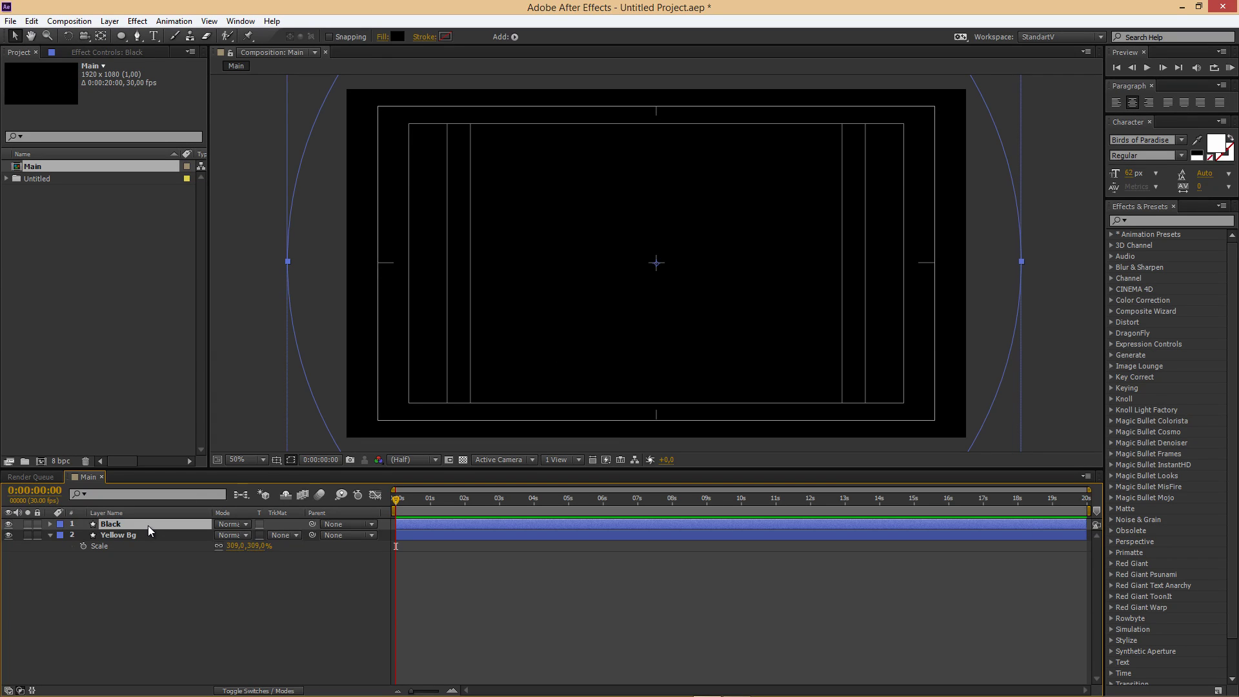
click(149, 537)
click(161, 570)
Step: Animate the Black layer's scale from its current size at 0:00:00:00 down to 0% at 0:00:00:23
click(118, 525)
key(s)
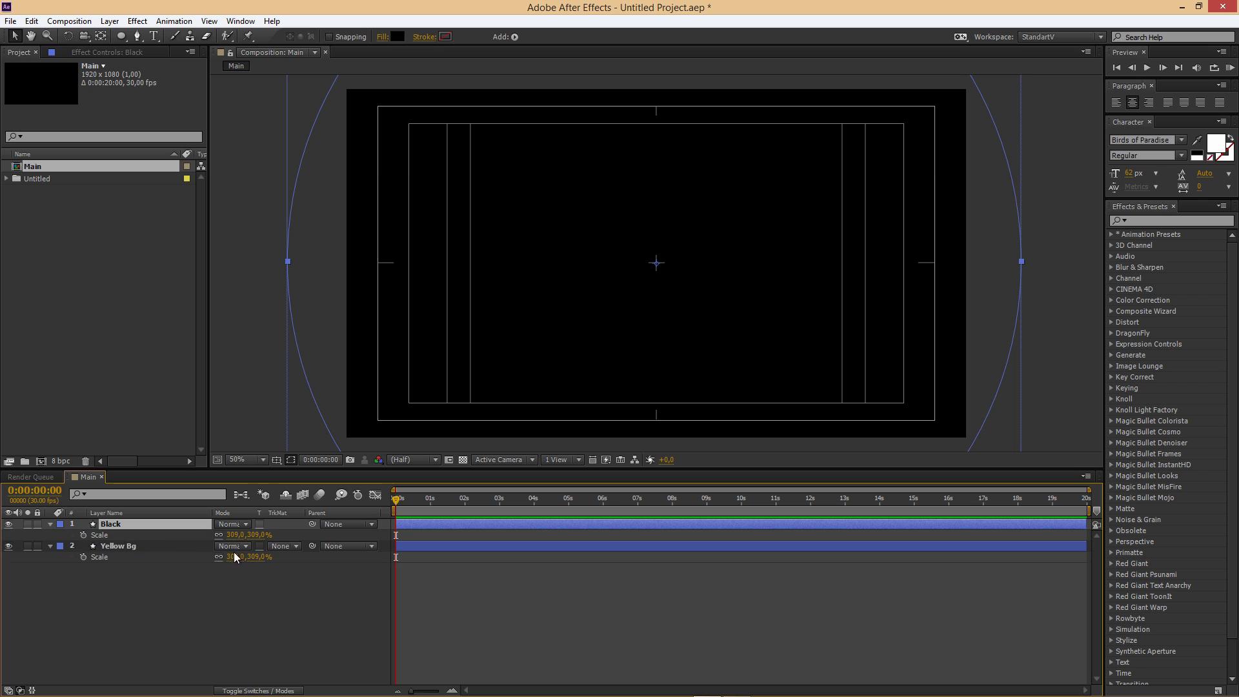
click(82, 535)
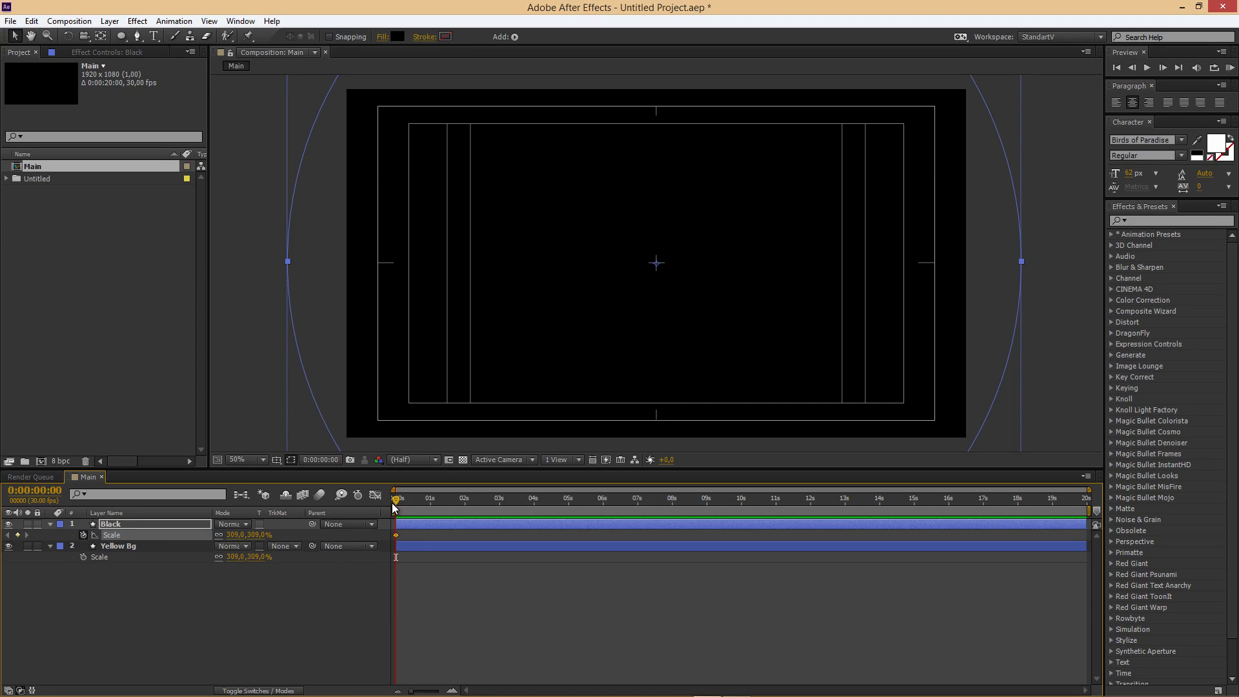
drag(393, 503, 410, 506)
mouse_move(234, 535)
mouse_down()
mouse_move(208, 536)
mouse_move(236, 535)
mouse_up()
click(236, 535)
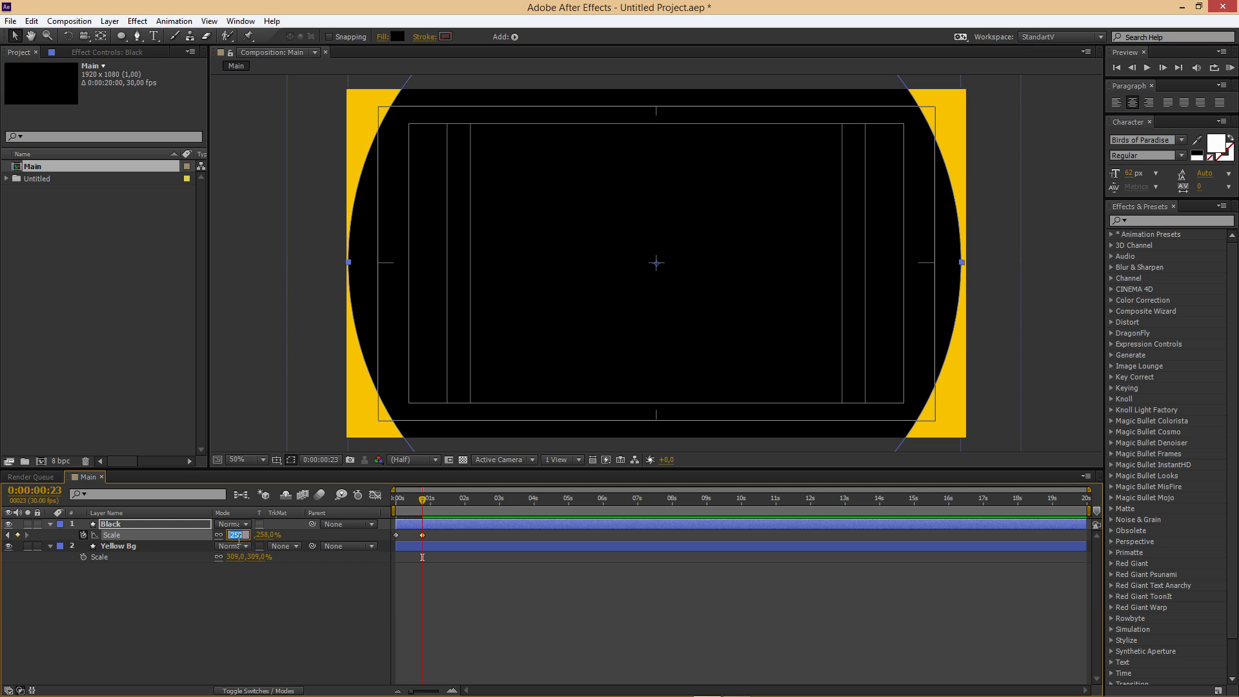
text(0)
key(Return)
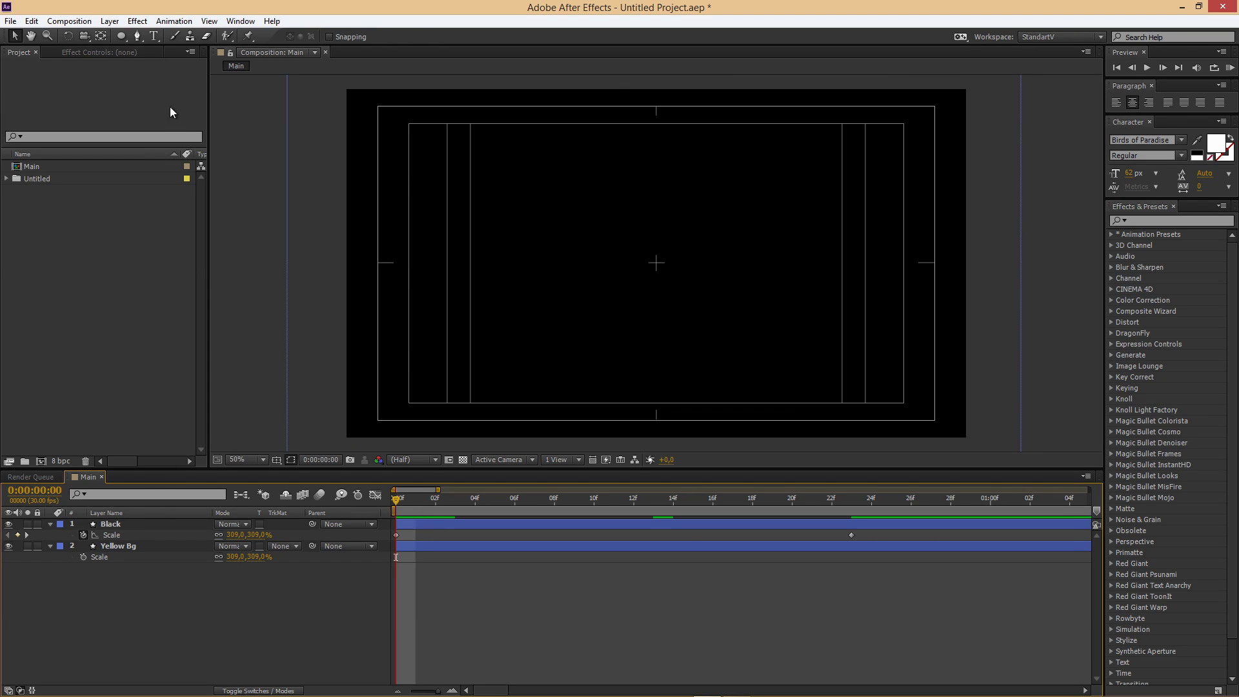
Step: Choose the Pen tool, accept teal 1FABAF as the shape fill, and set the stroke width to 10 px
click(140, 38)
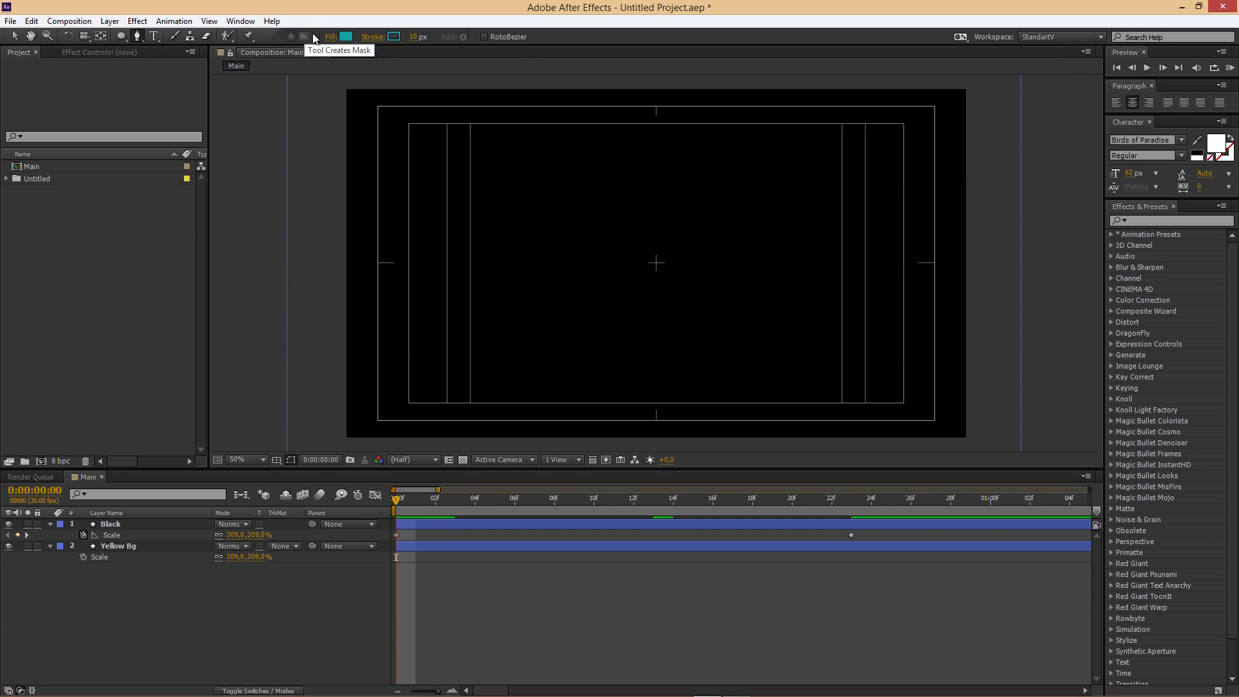
click(346, 37)
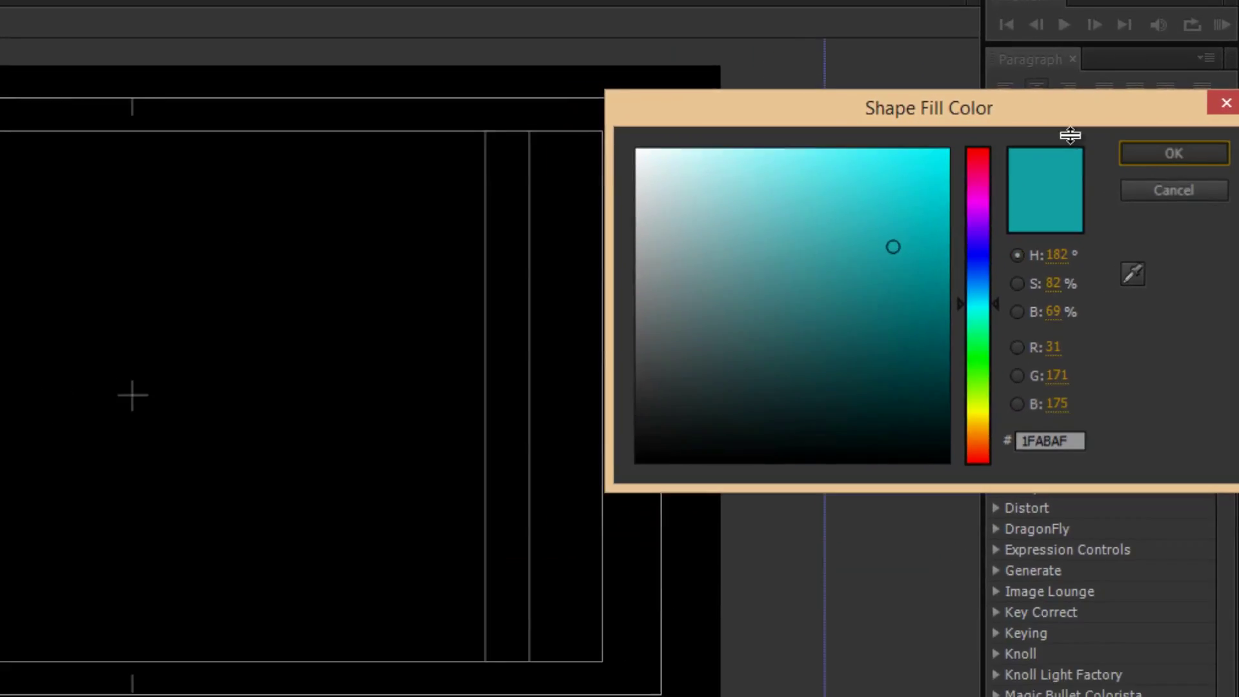
click(1174, 154)
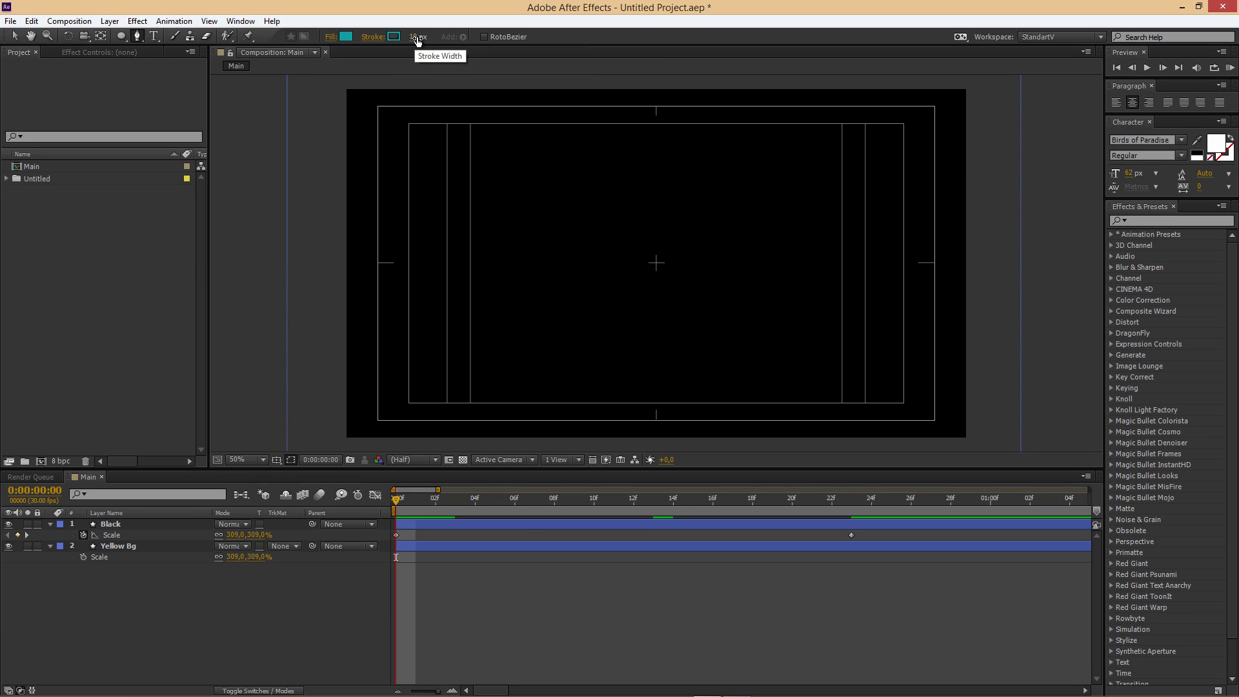
drag(417, 40, 412, 40)
Step: Draw a horizontal stroked line from the centre of the frame to a point well outside its left edge
click(655, 264)
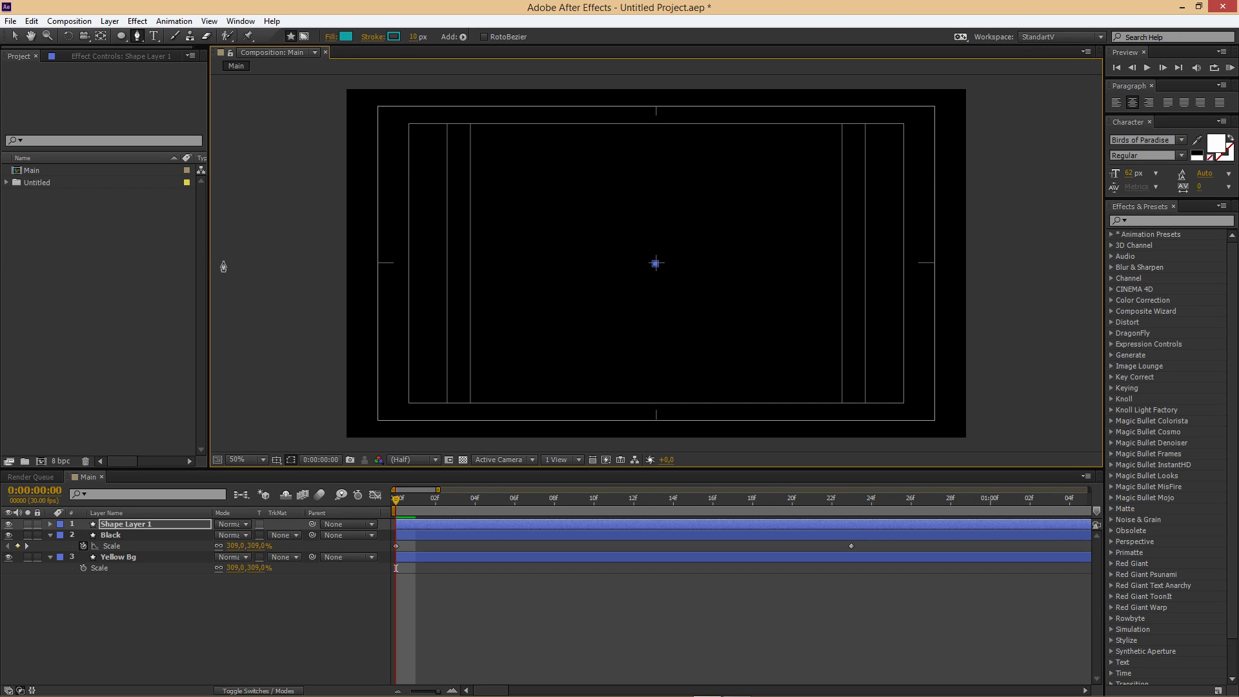
key(comma)
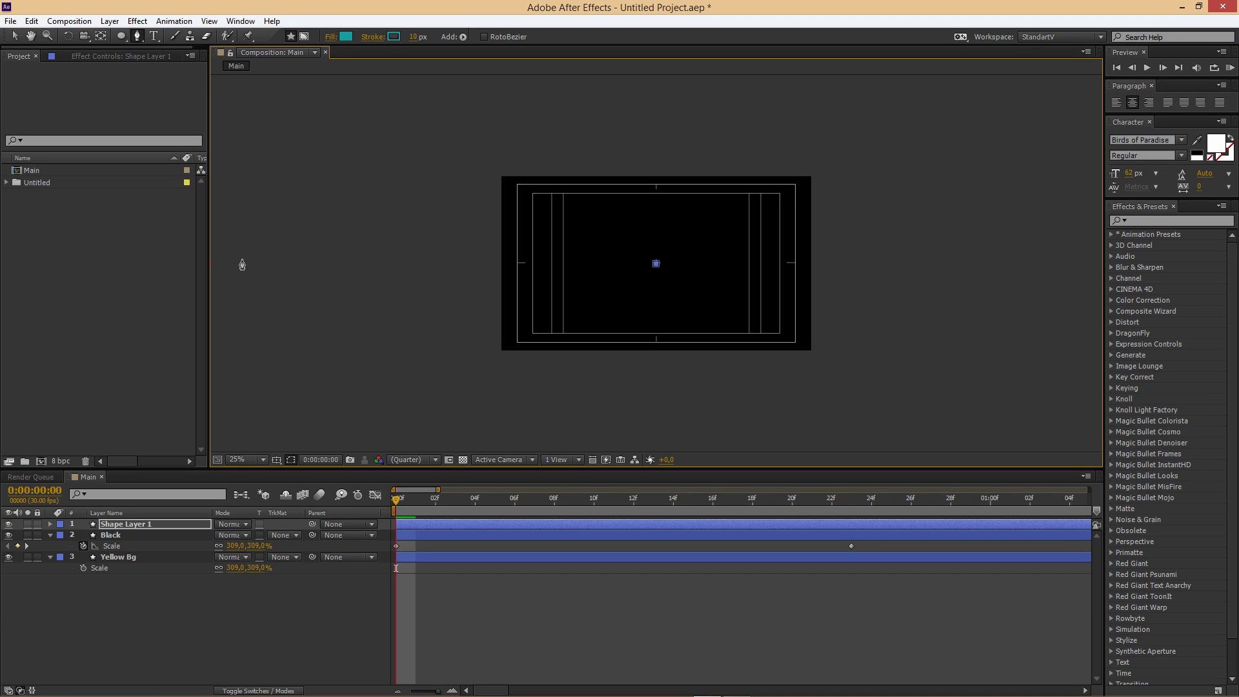
click(442, 264)
scroll(540, 261, up, 2)
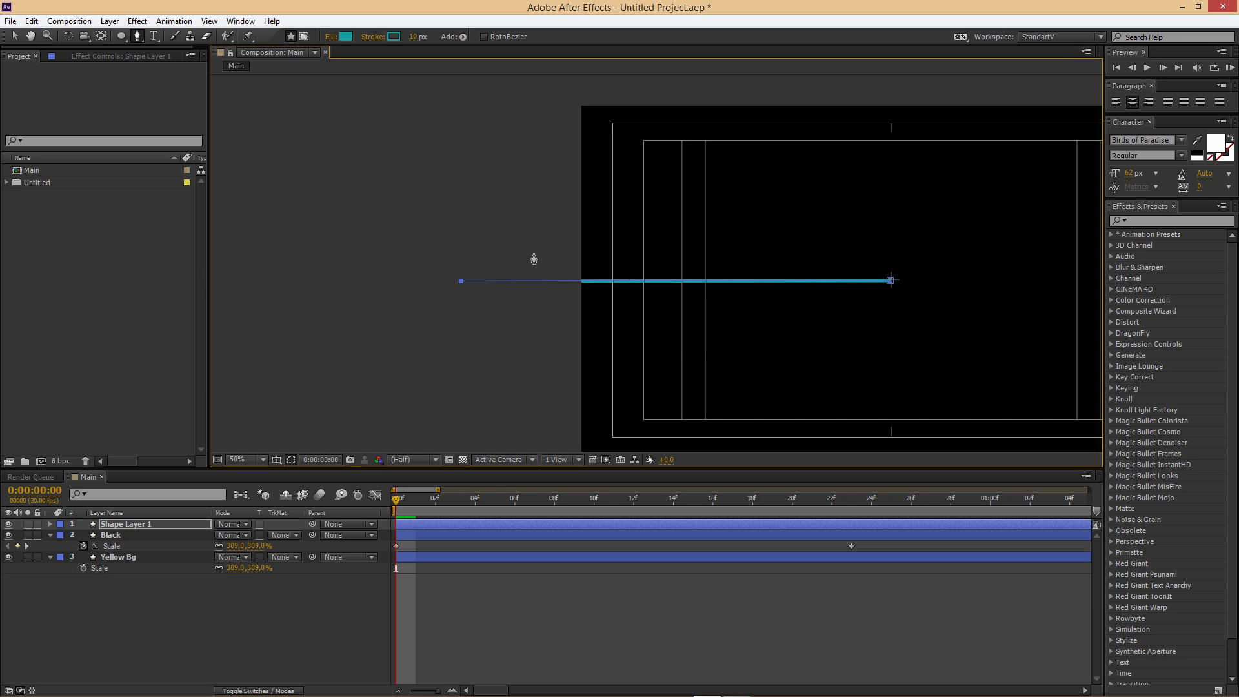
click(11, 39)
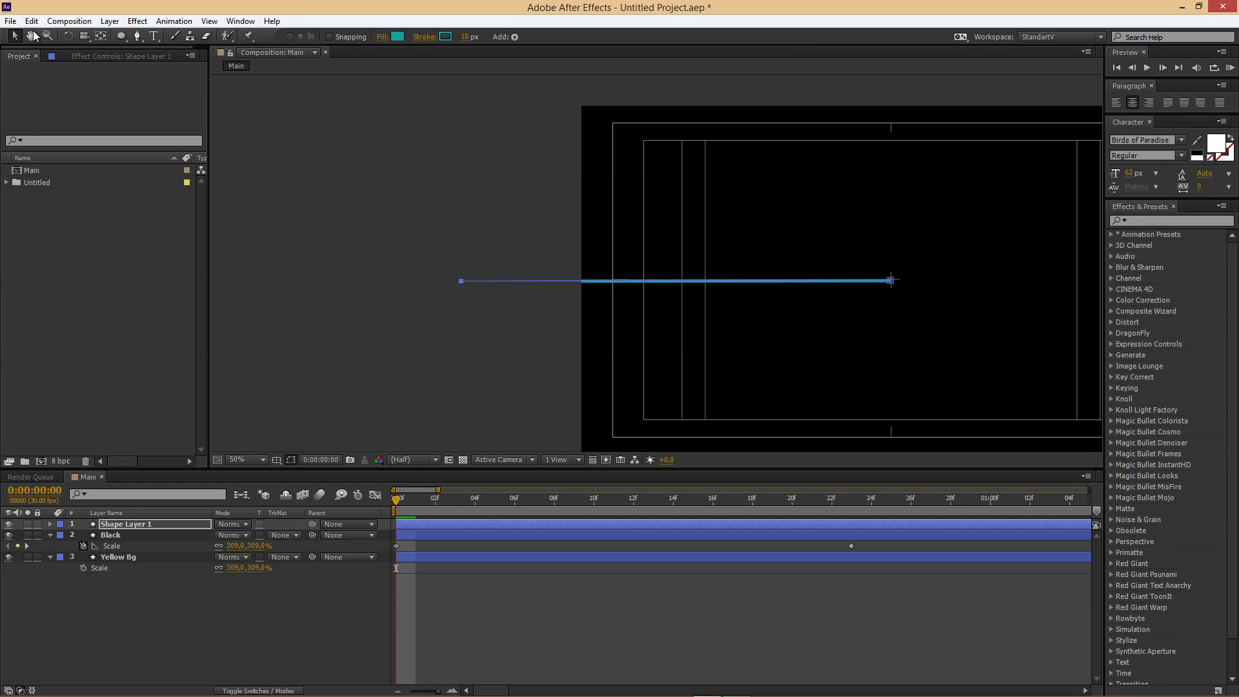
key(h)
drag(751, 251, 548, 241)
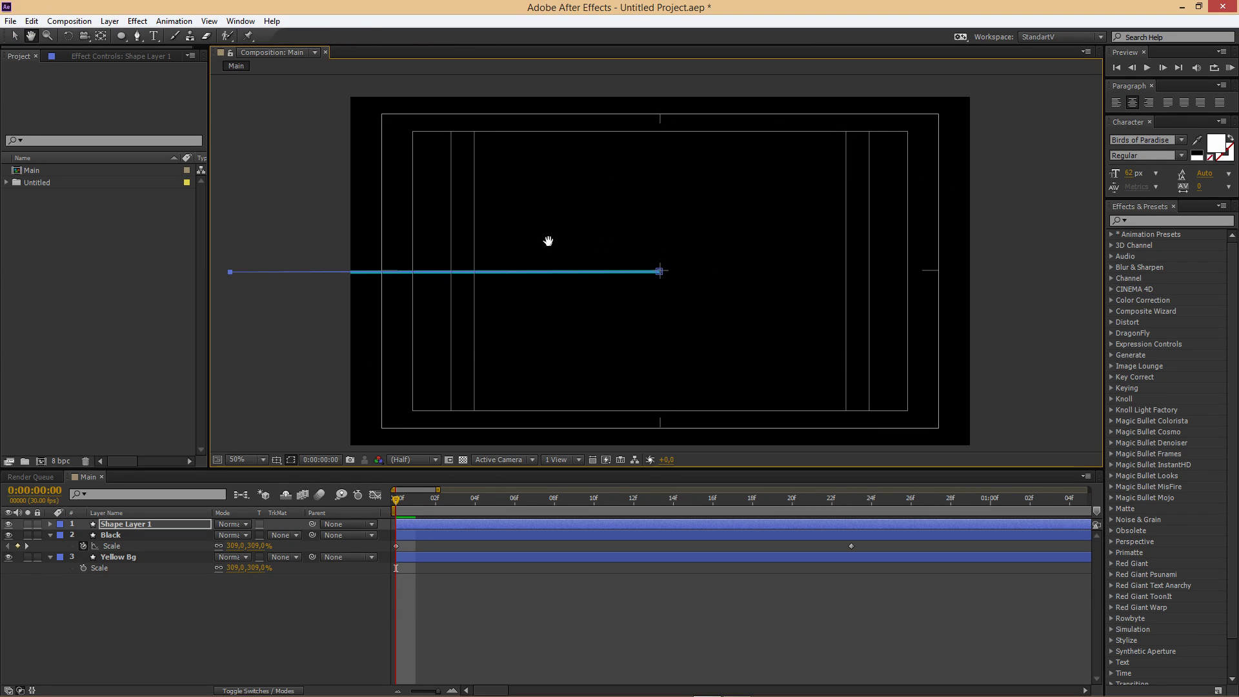
Step: Add a Trim Paths operator to the teal line in Shape Layer 1
click(12, 38)
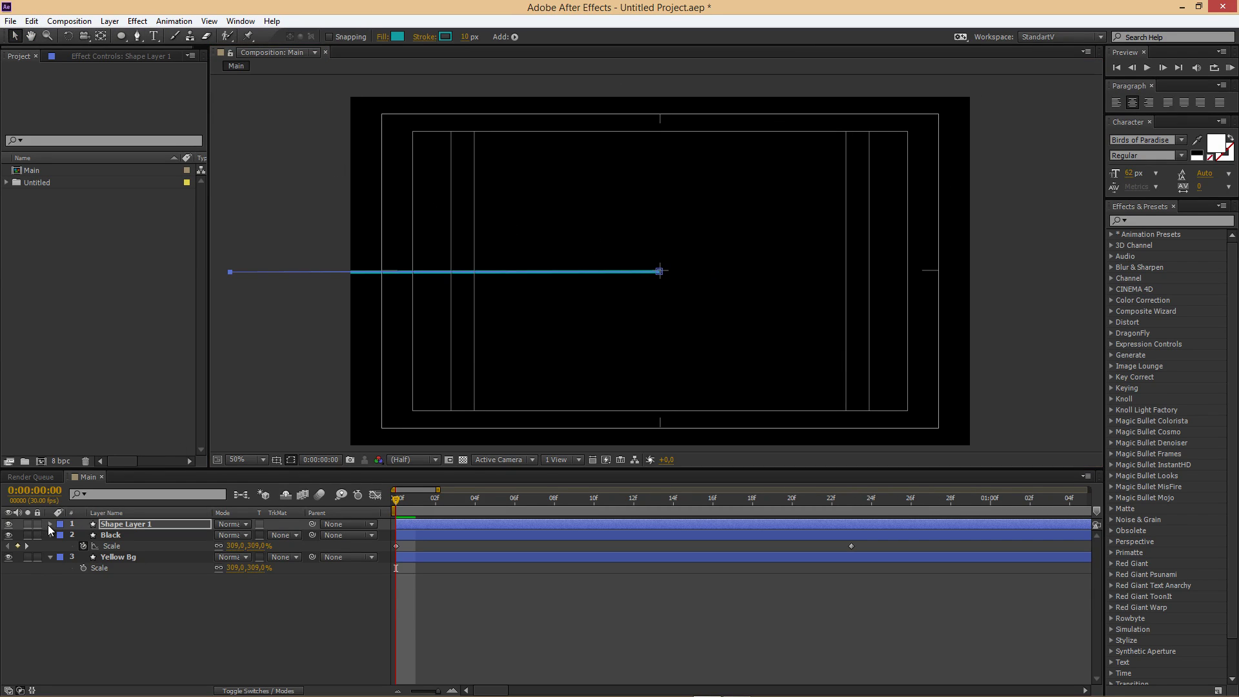
click(49, 525)
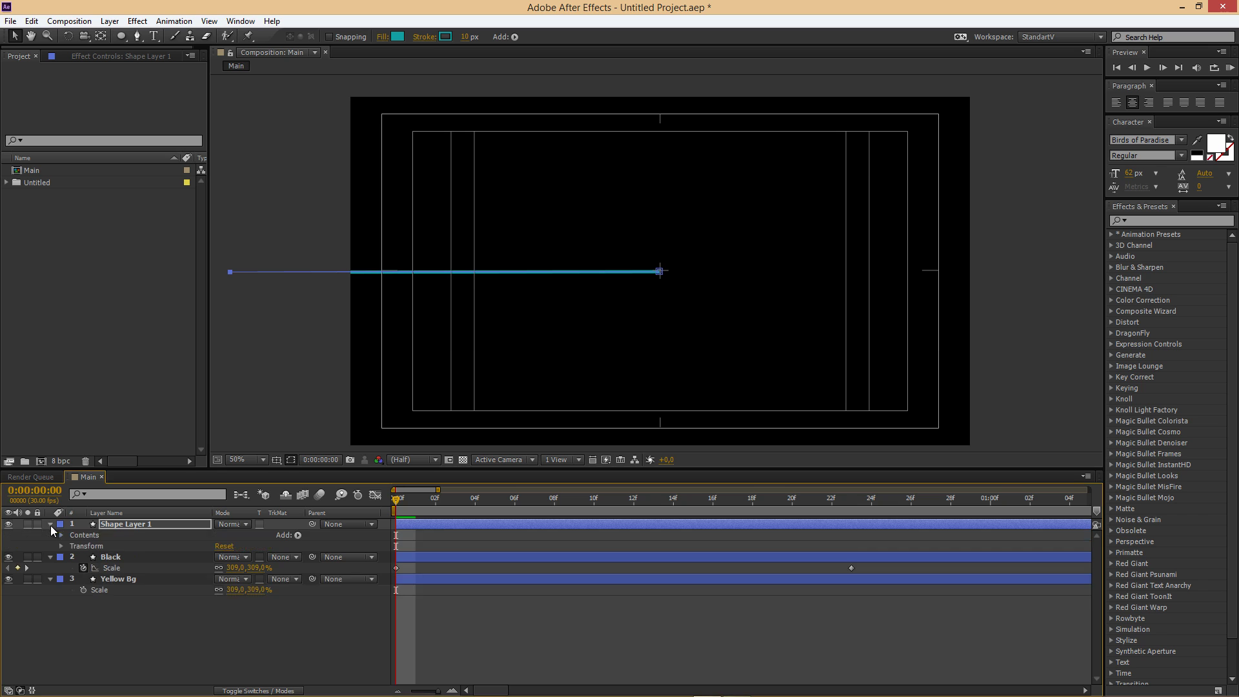
click(297, 535)
click(359, 464)
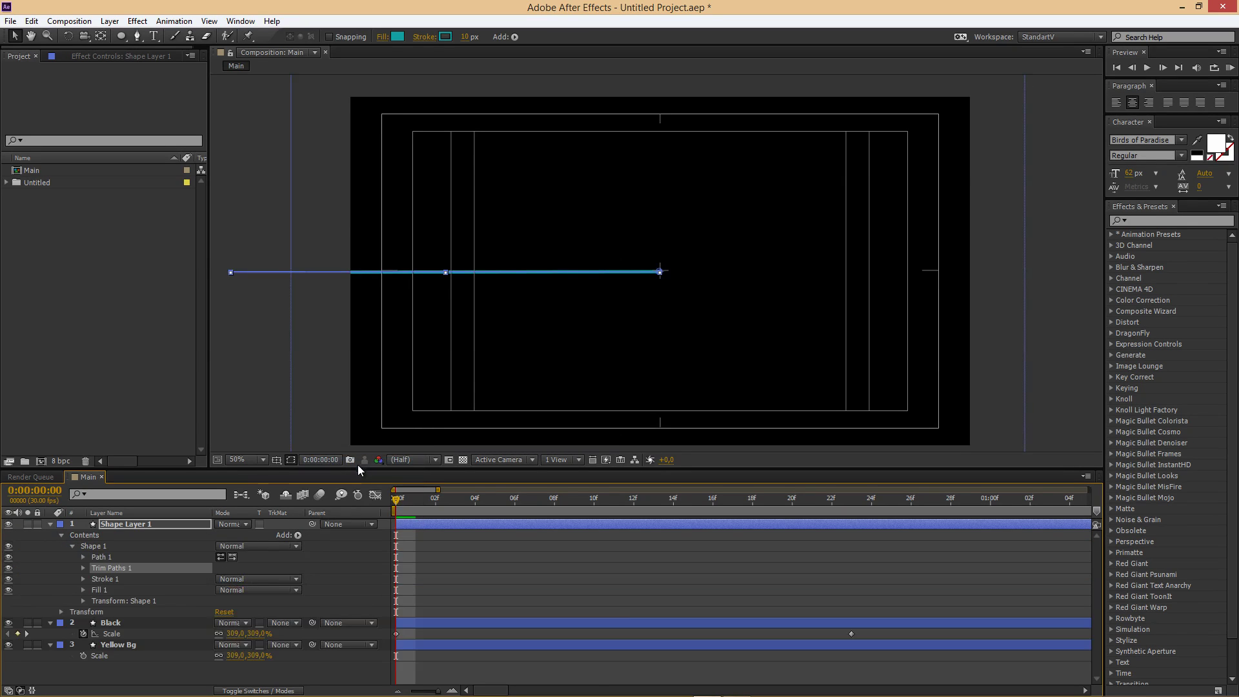
key(F2)
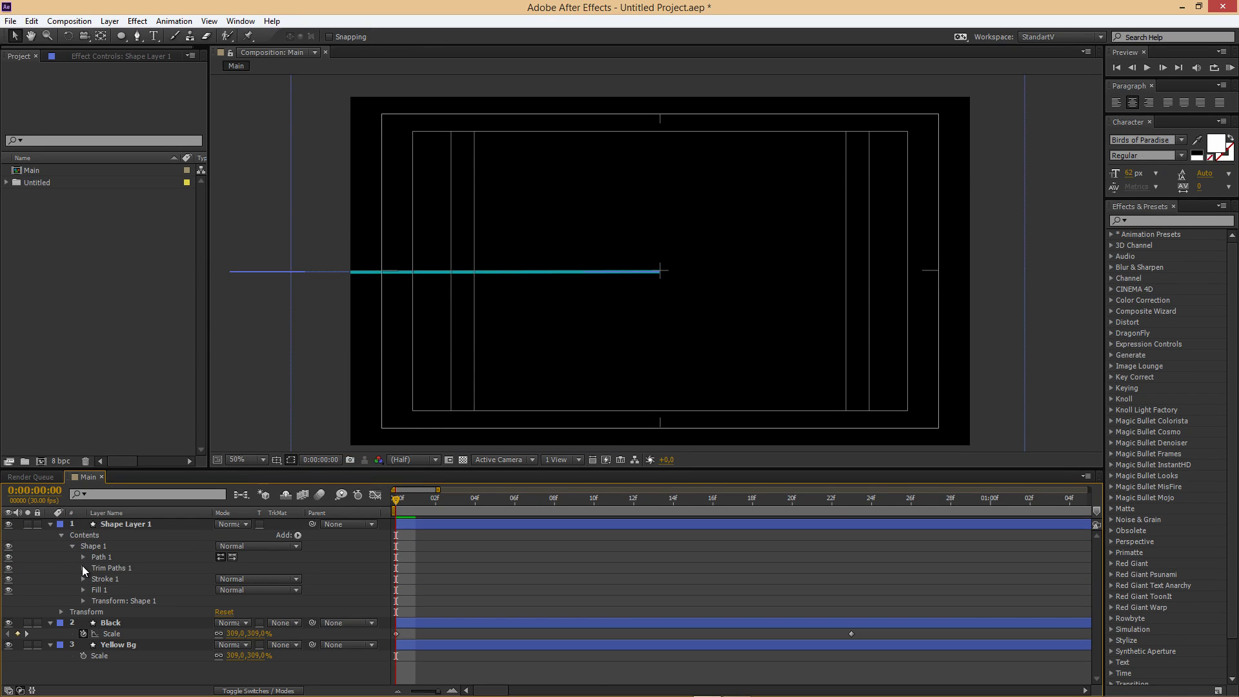
Step: Keyframe the line's Trim Paths End at 0% at 0:00:00:00 and its Start at 0% at 0:00:00:03
click(83, 569)
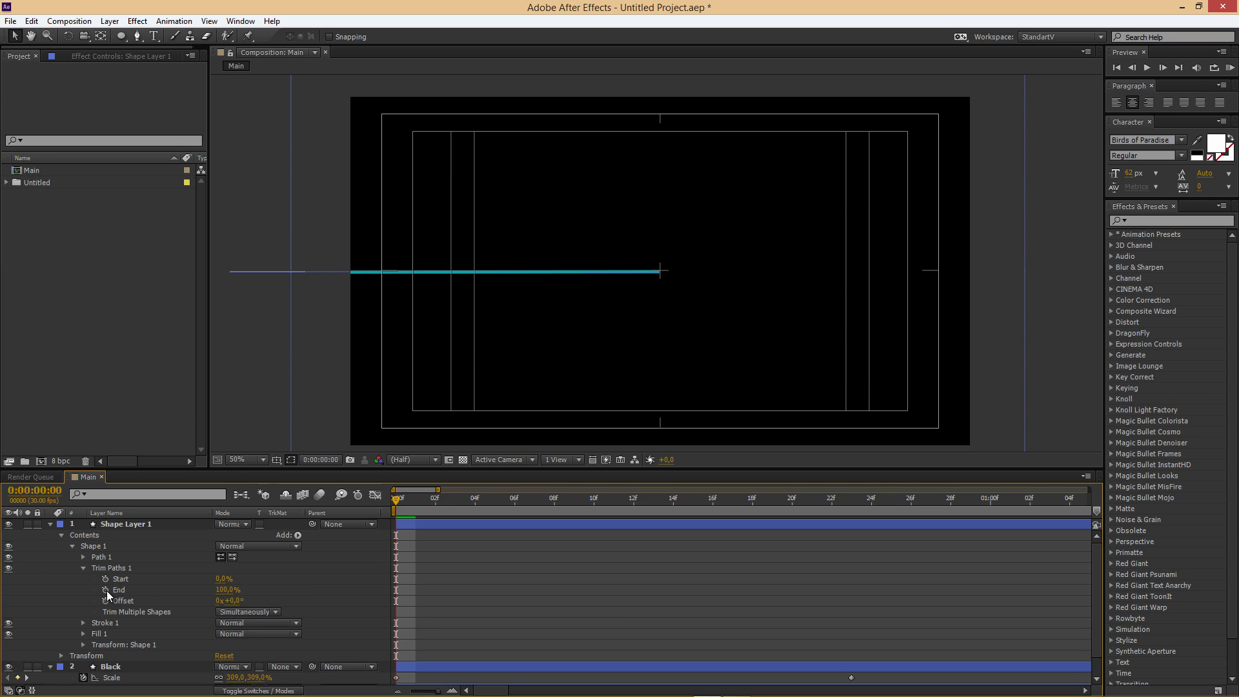
click(106, 590)
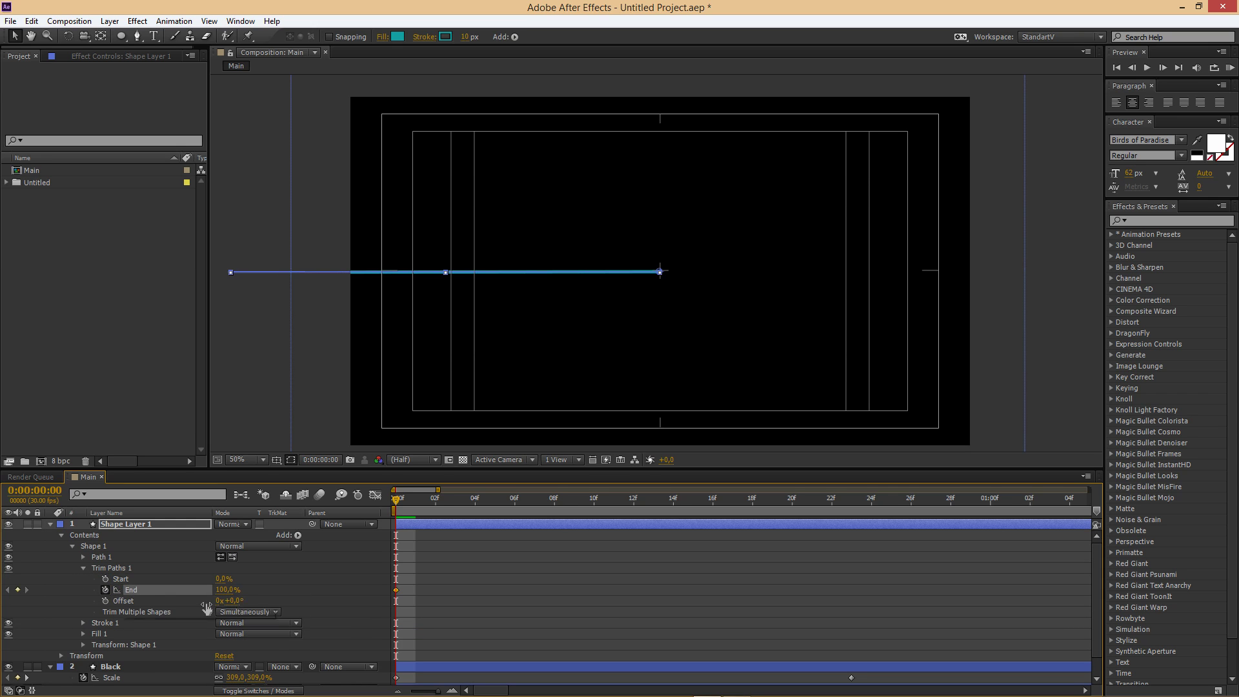
drag(227, 590, 128, 587)
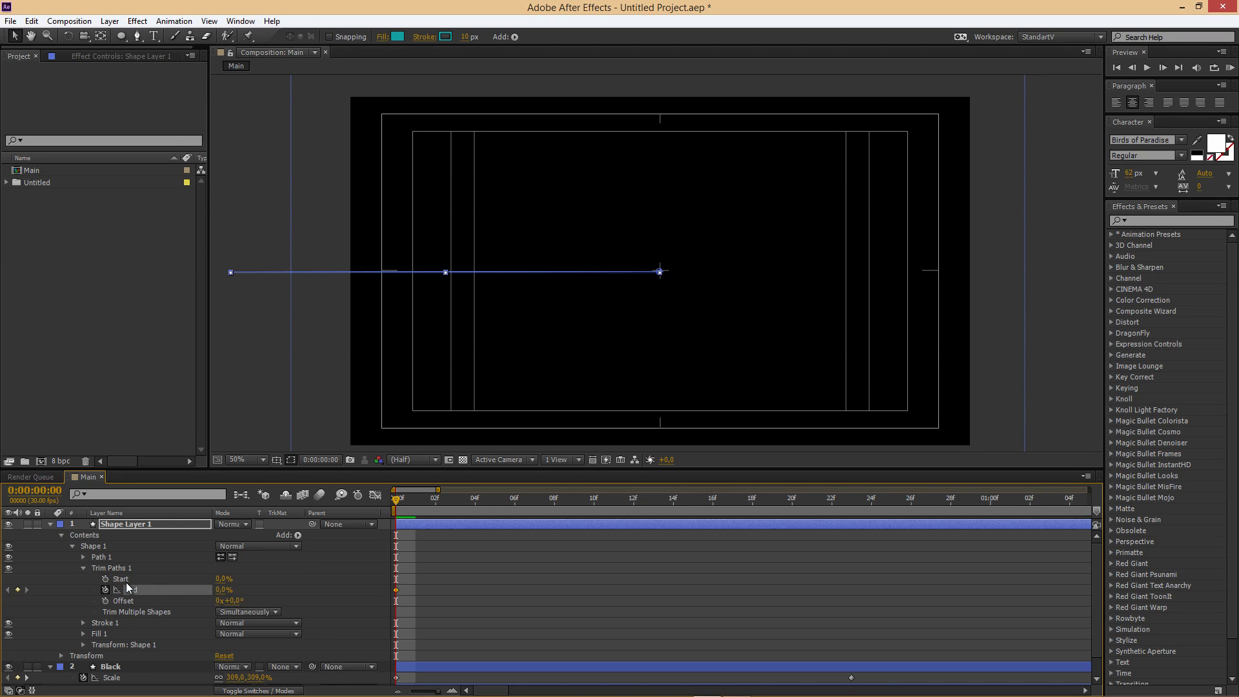
key(space)
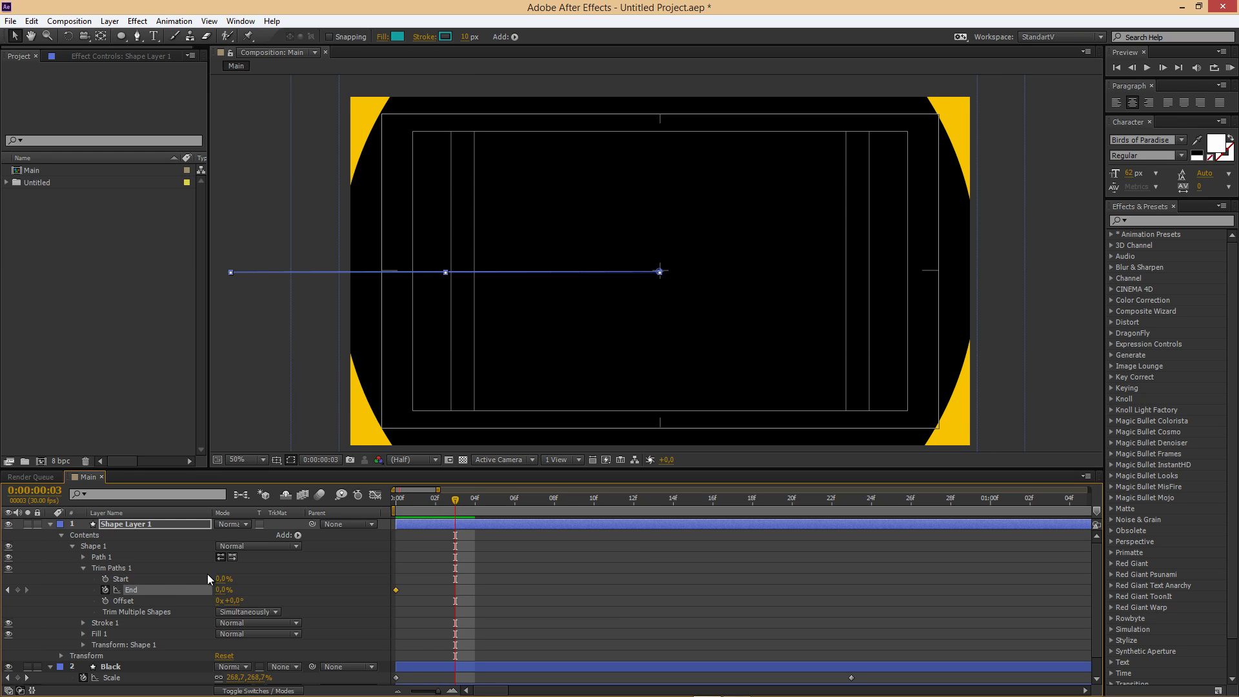
click(105, 579)
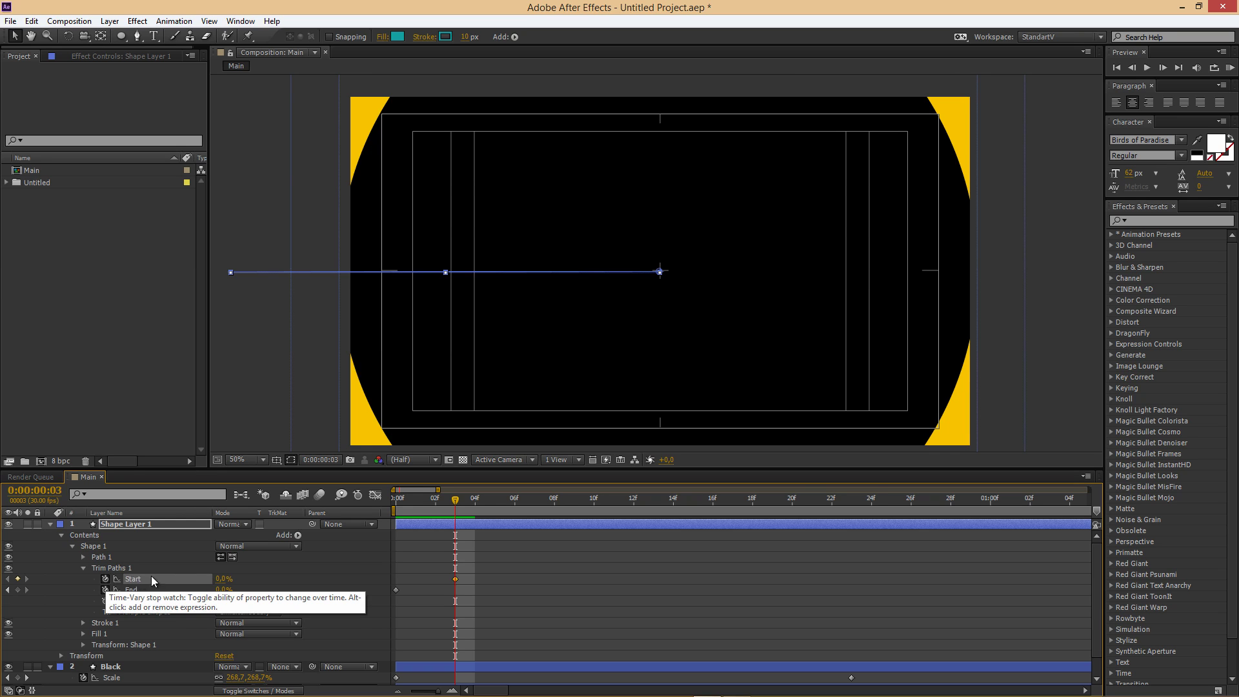
Step: Keyframe the line's Trim Paths End at 100% at 0:00:00:11 and its Start at 100% at 0:00:00:14
click(611, 500)
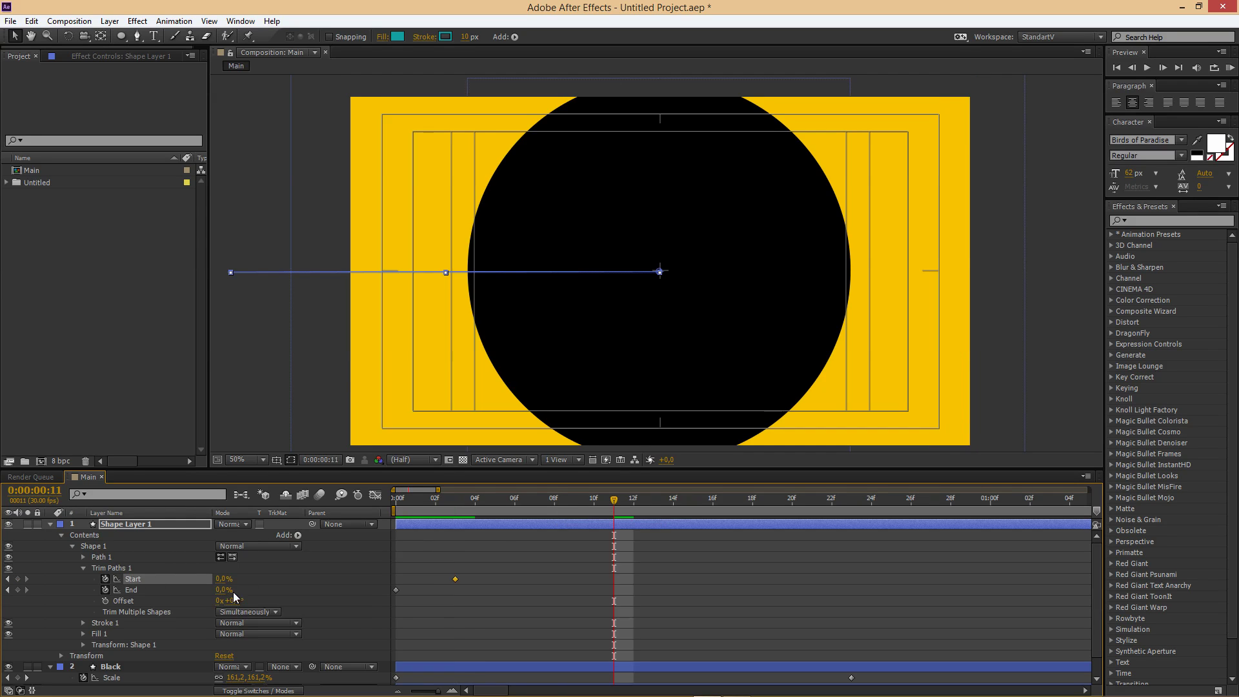
drag(224, 590, 381, 587)
key(Page_Down)
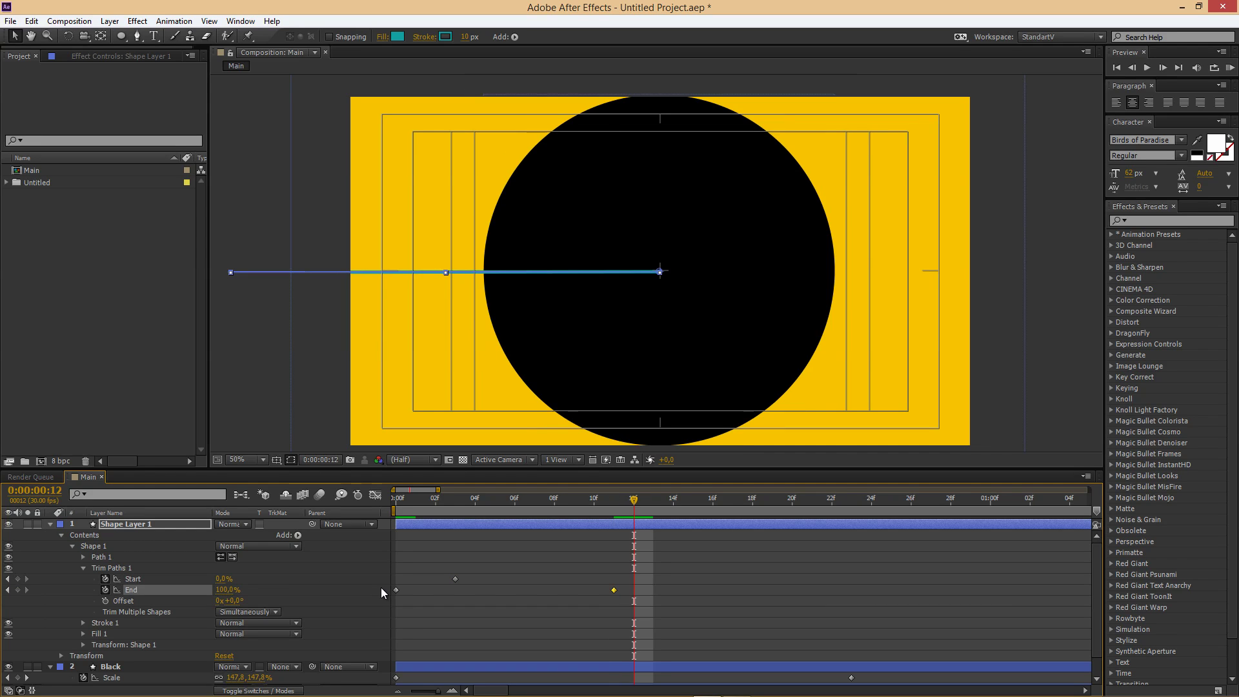
key(Page_Down)
key(Page_Down)
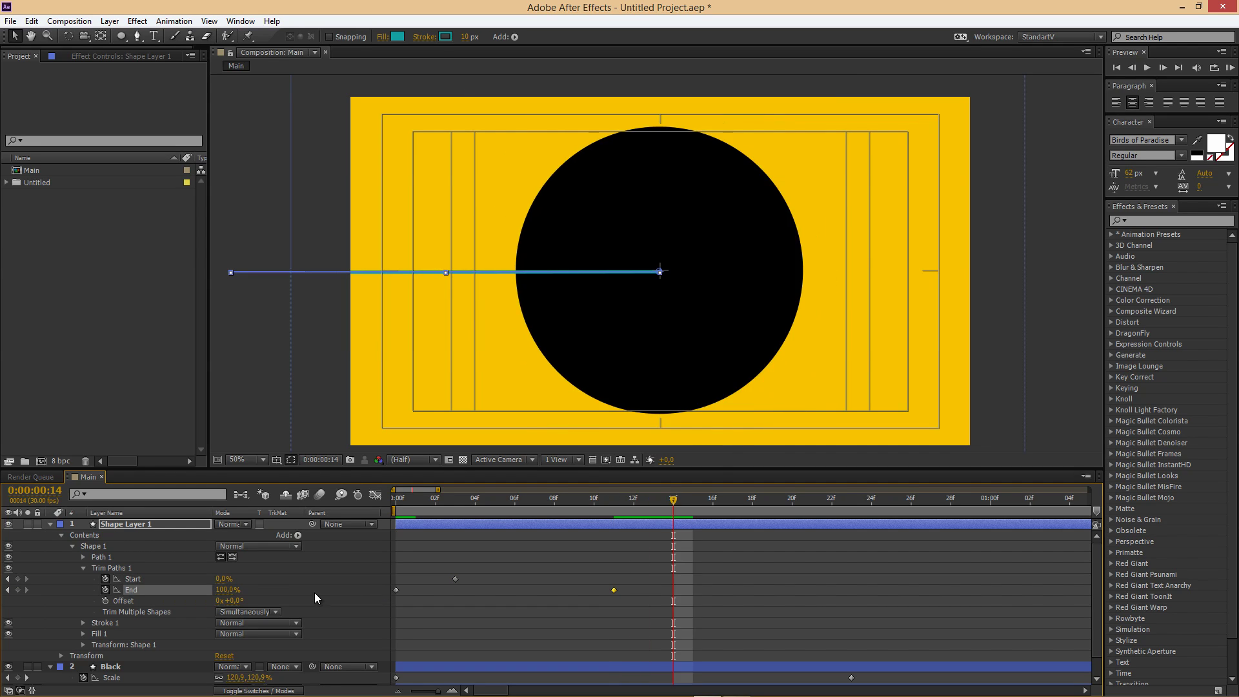
drag(223, 579, 301, 576)
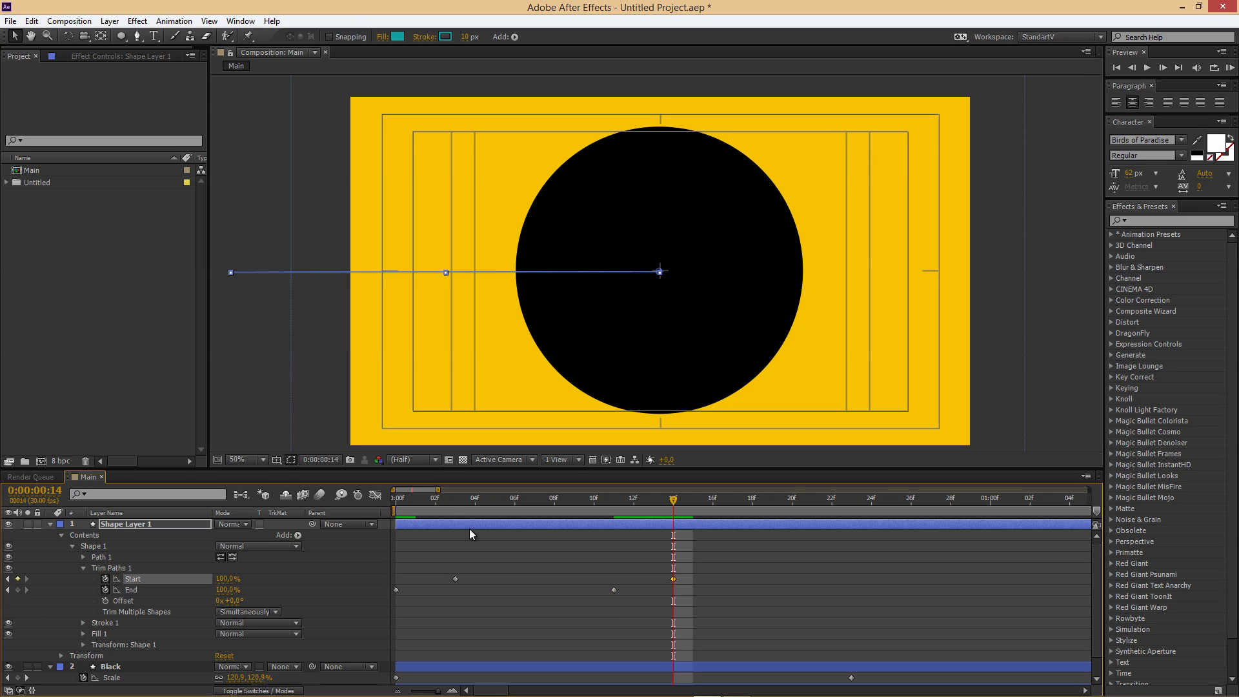
Step: Scrub through the opening frames to check the line's trim animation and inspect its last End keyframe
drag(420, 496, 523, 518)
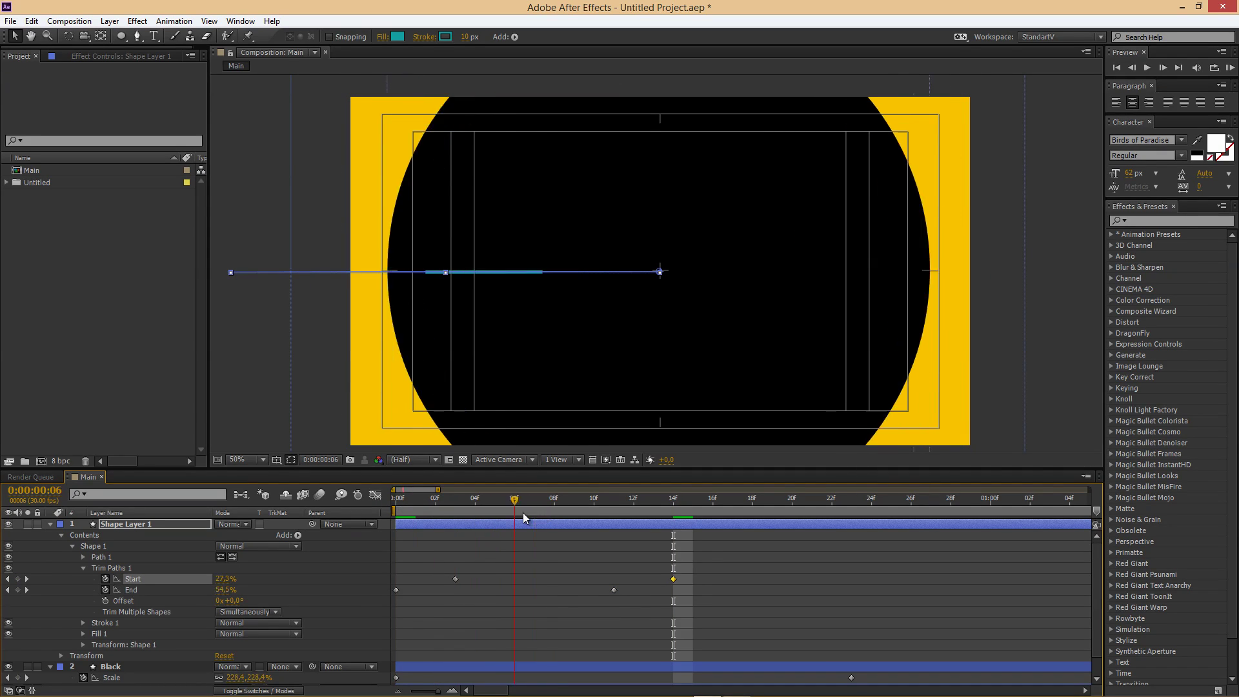
click(604, 593)
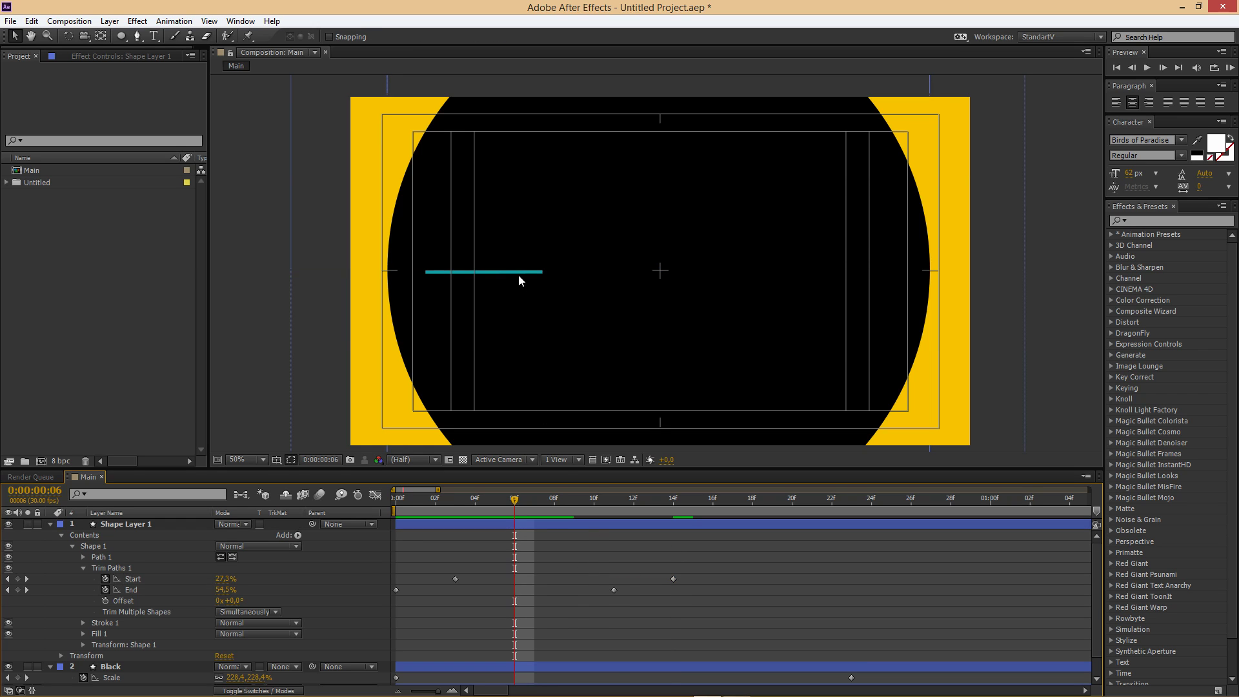
click(614, 589)
key(Delete)
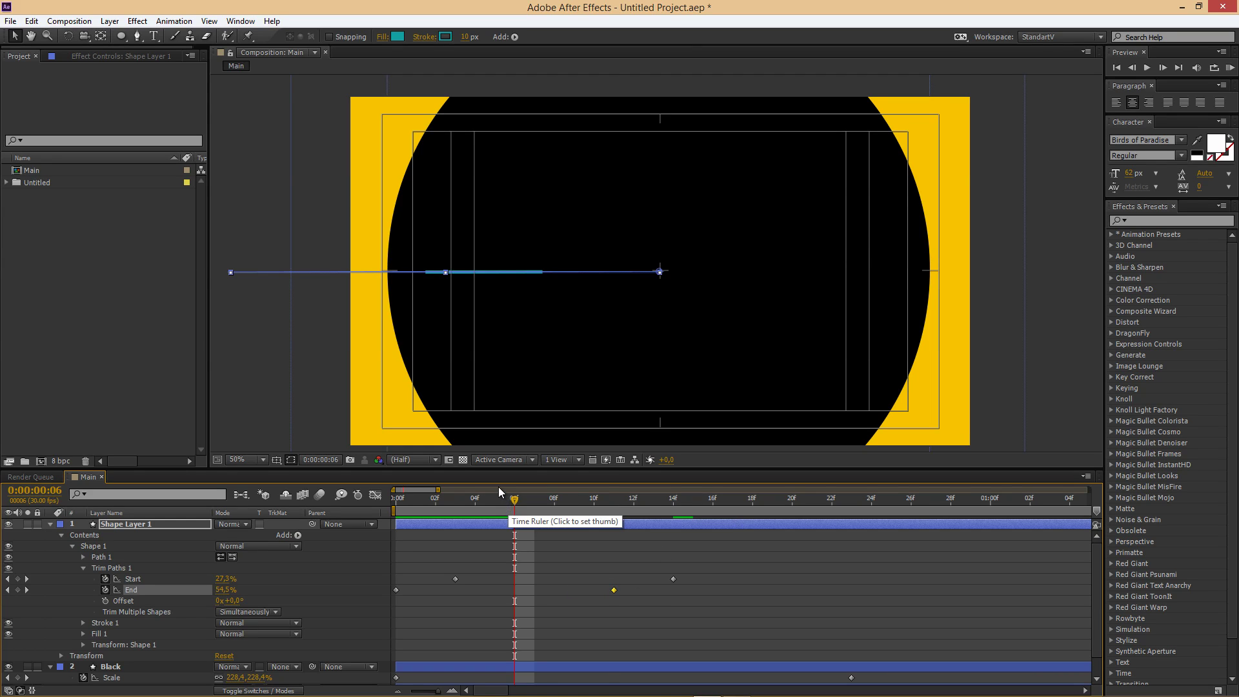
Step: Add the expression index*360/20 to Shape Layer 1's Rotation property
click(51, 526)
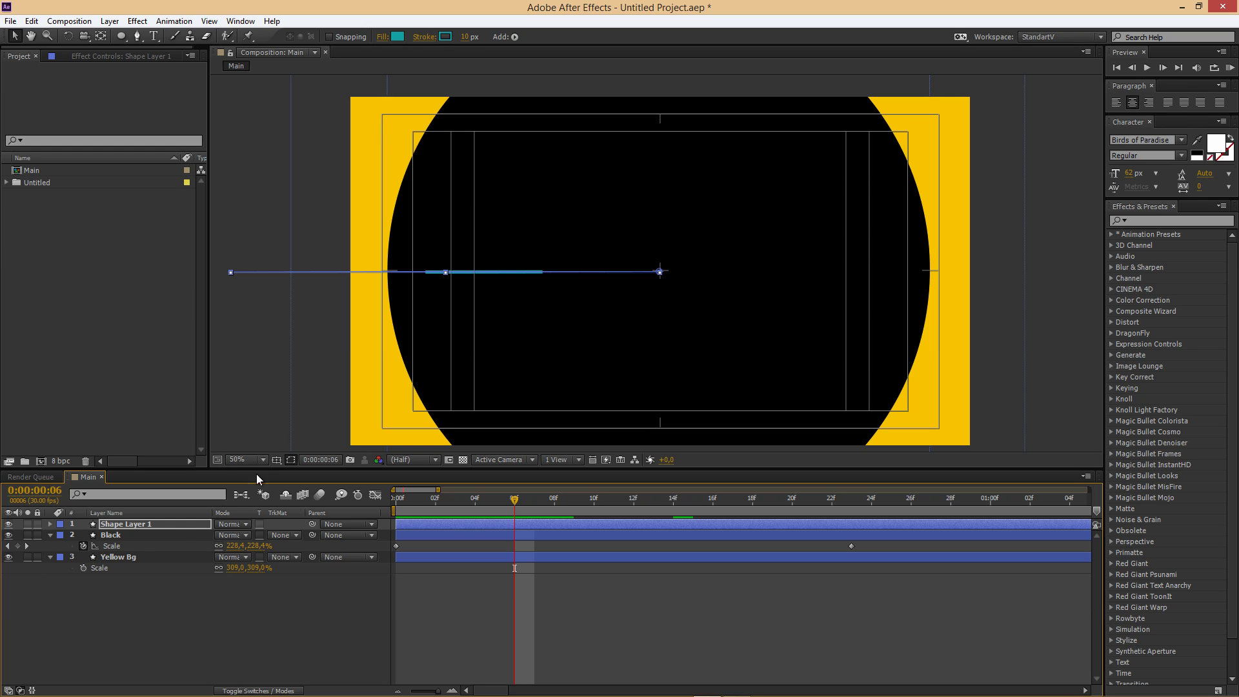
click(162, 528)
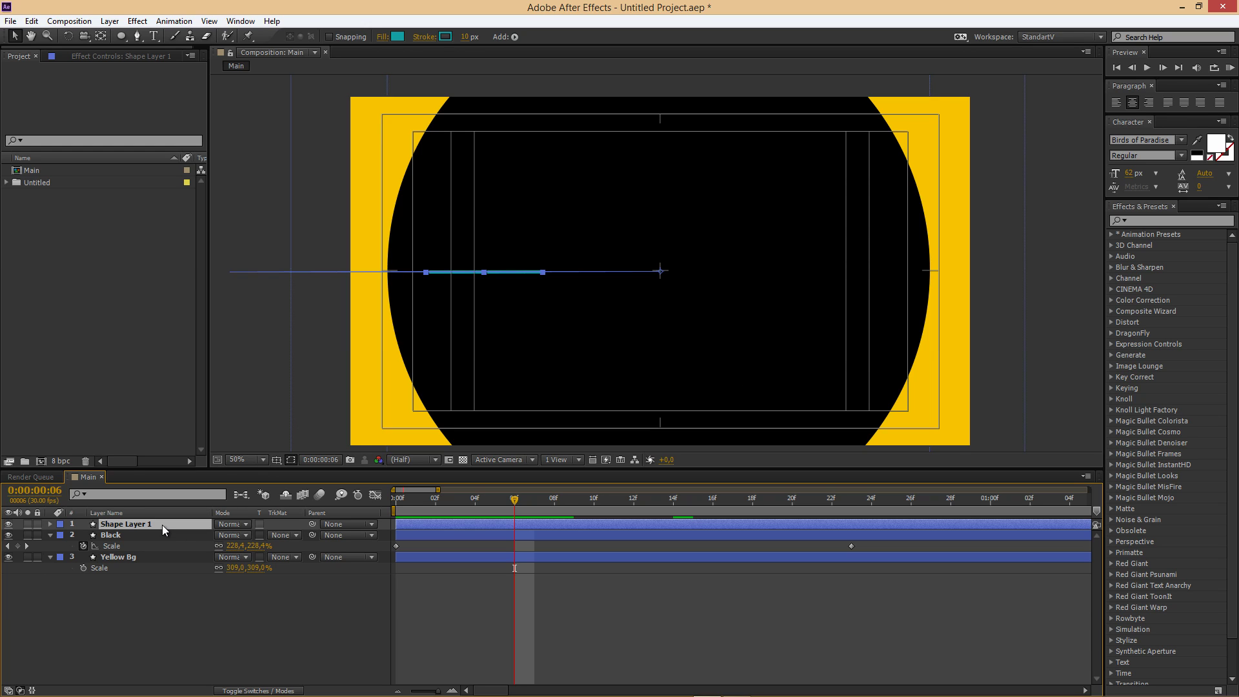
key(r)
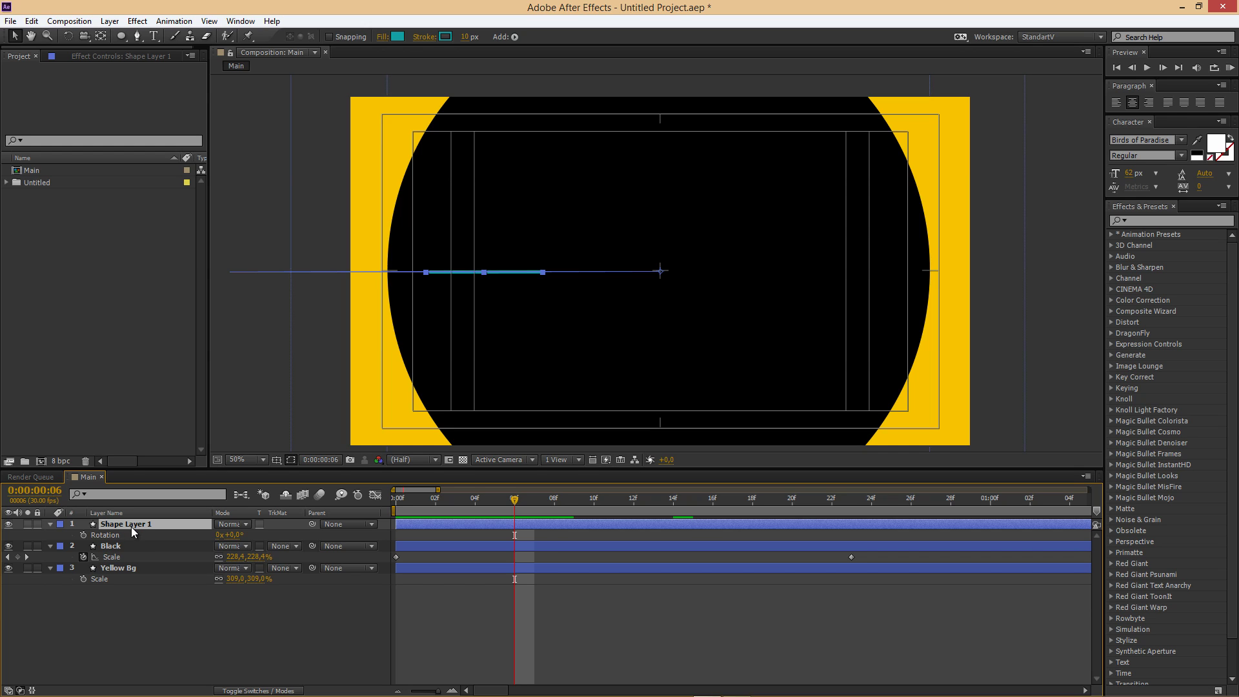
alt+click(84, 534)
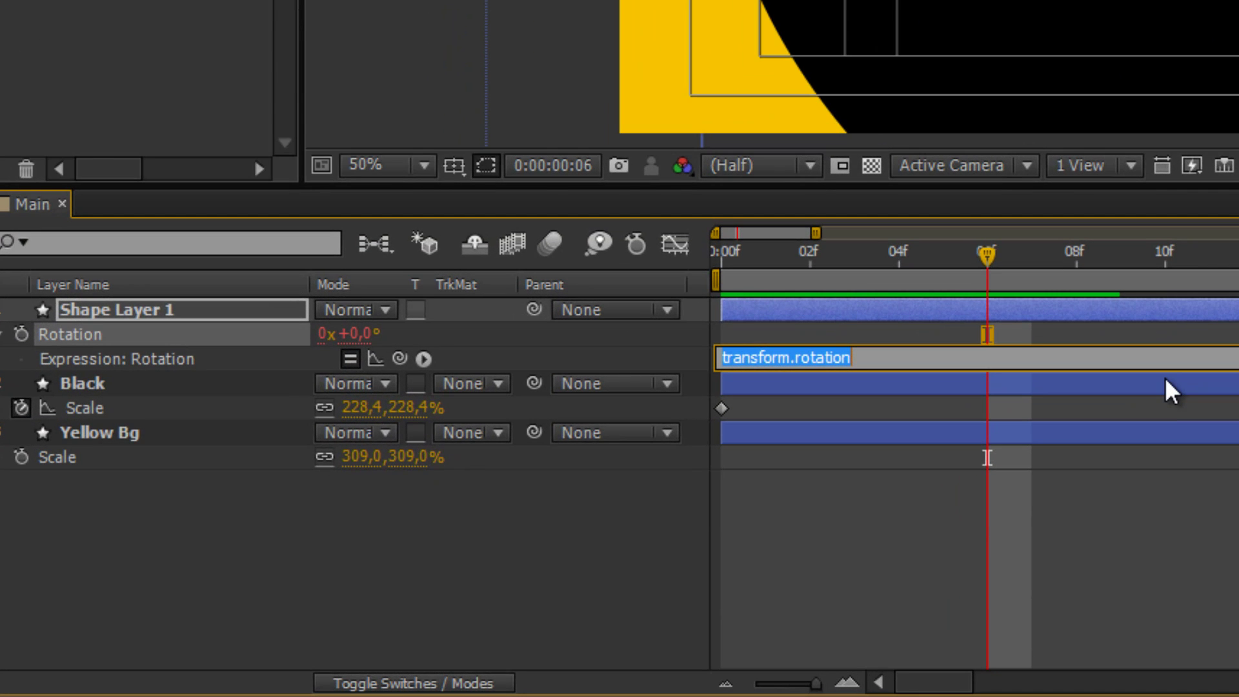
text(index)
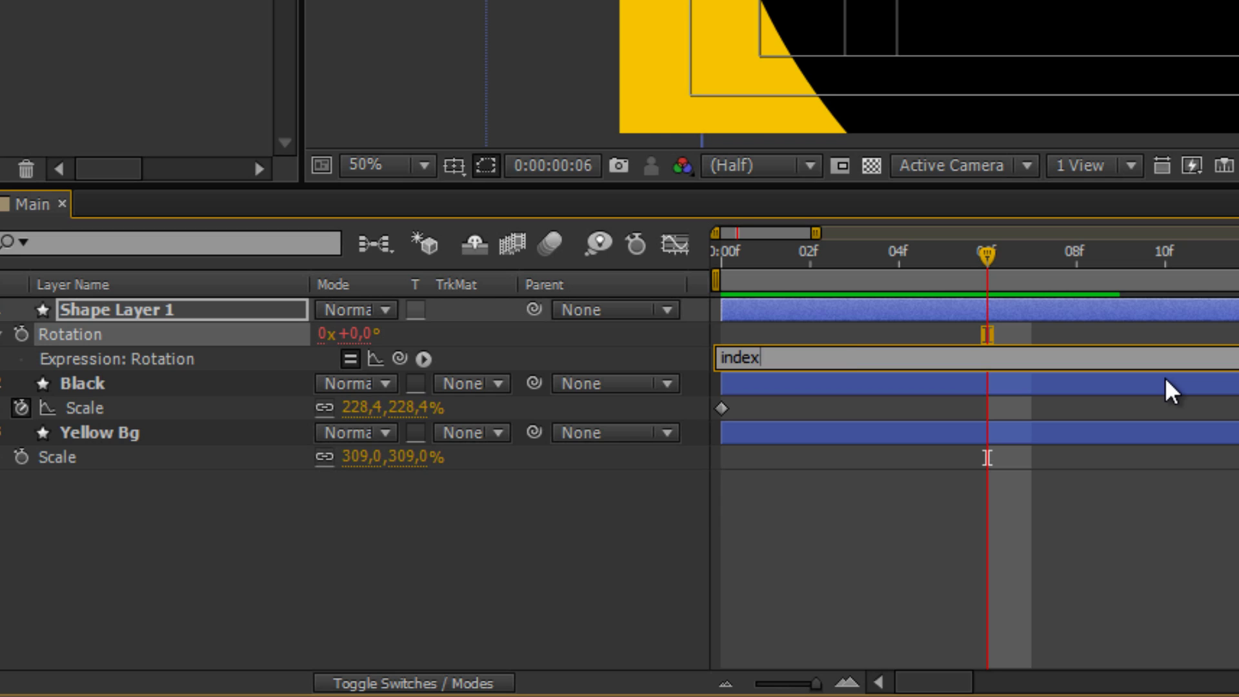
text(*360/20)
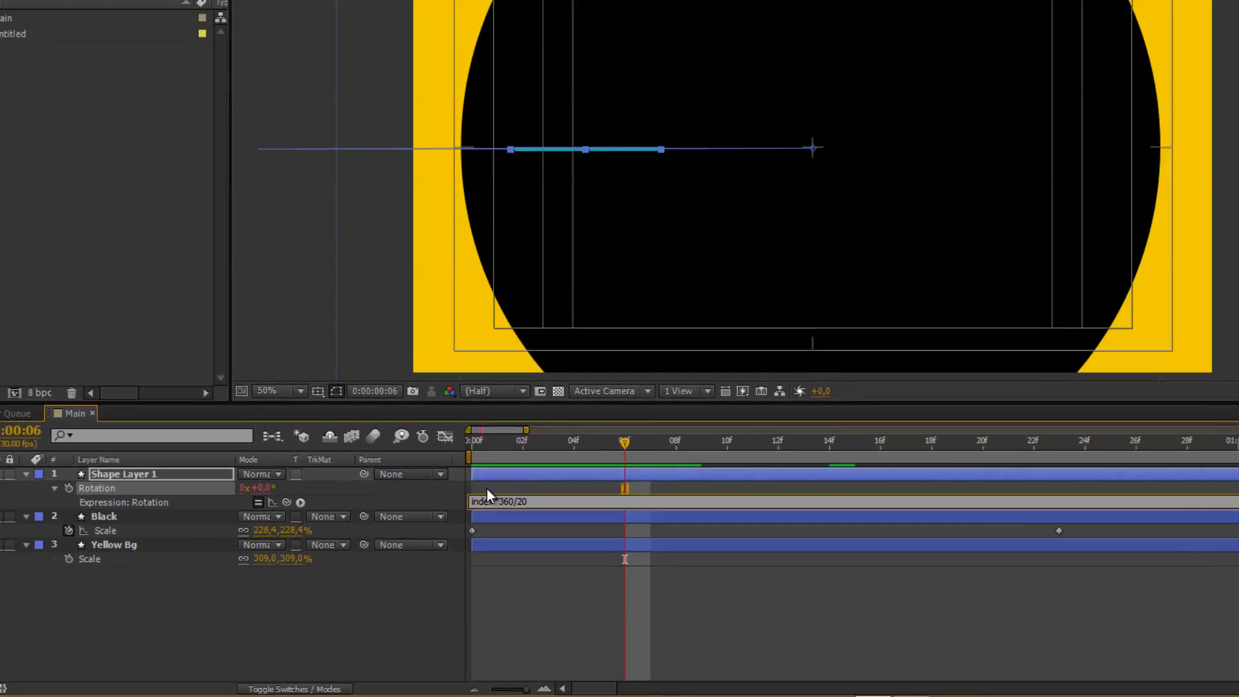
click(488, 490)
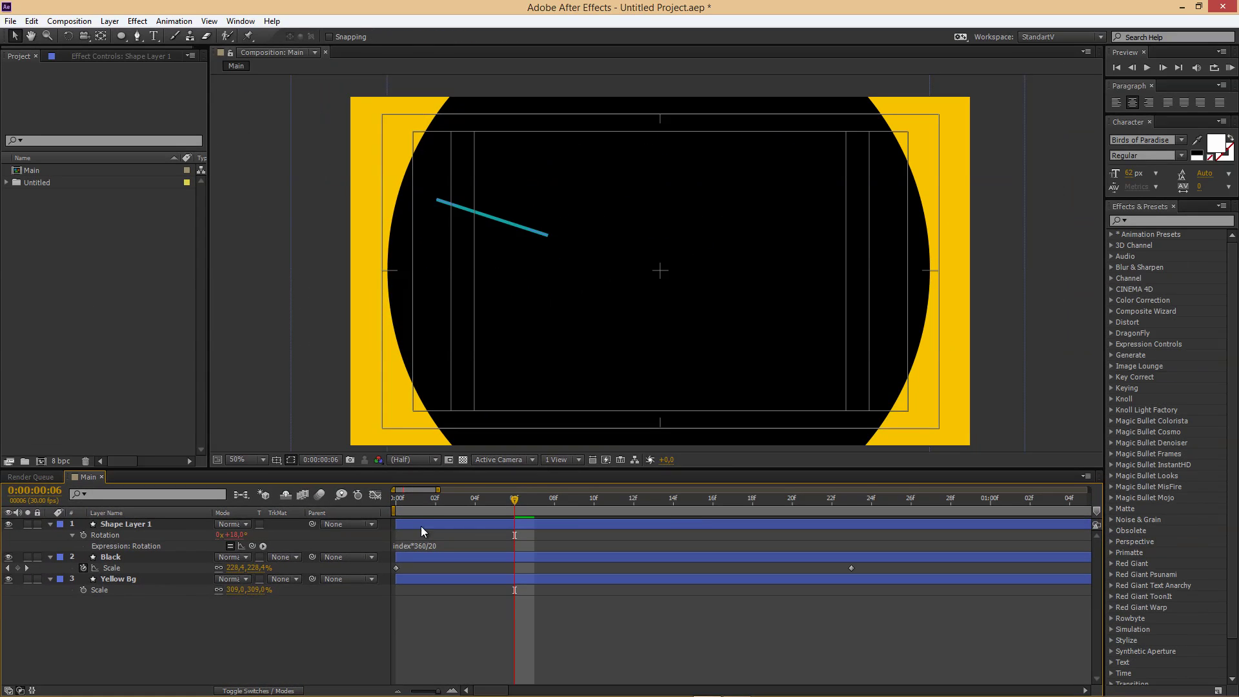
Step: Pre-compose Shape Layer 1 as Explosion with all attributes moved, and open the new composition
click(145, 524)
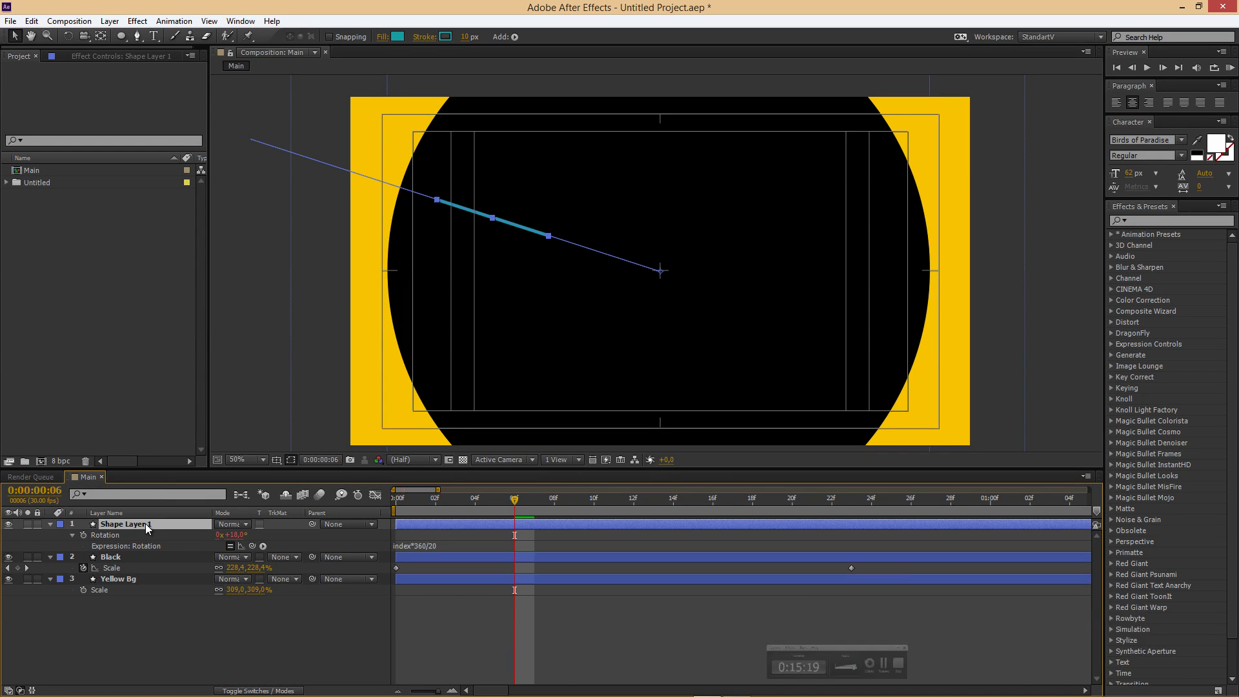
right_click(146, 524)
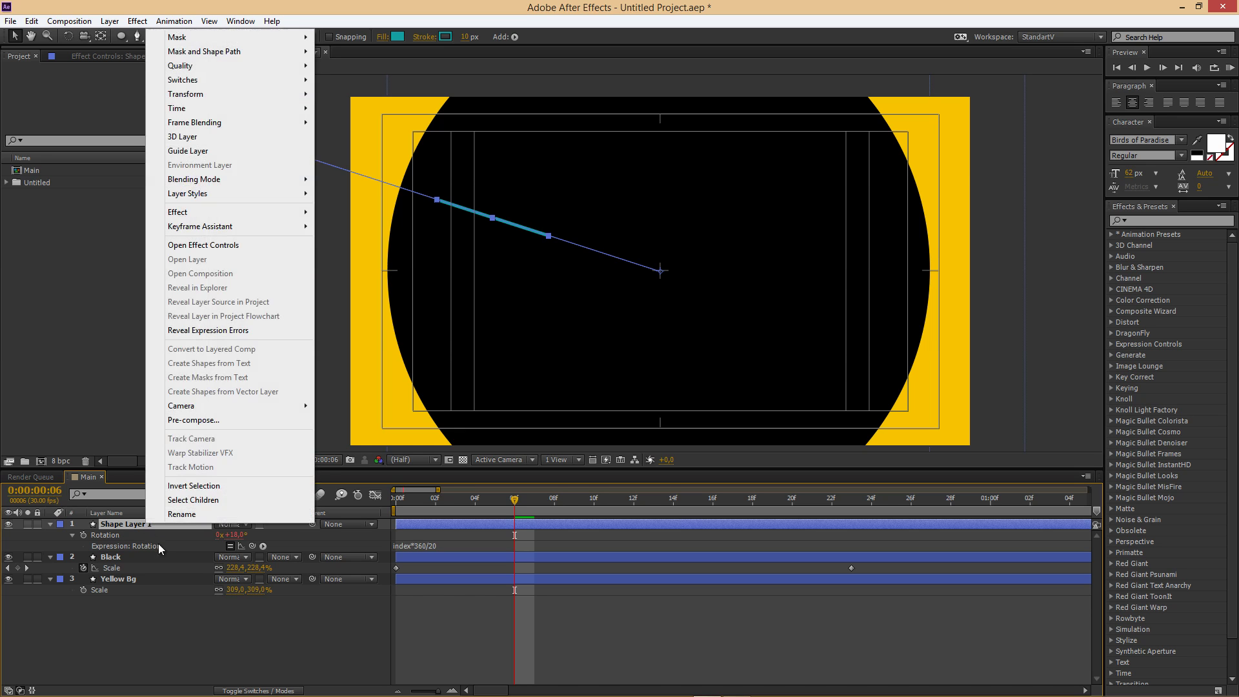
click(216, 421)
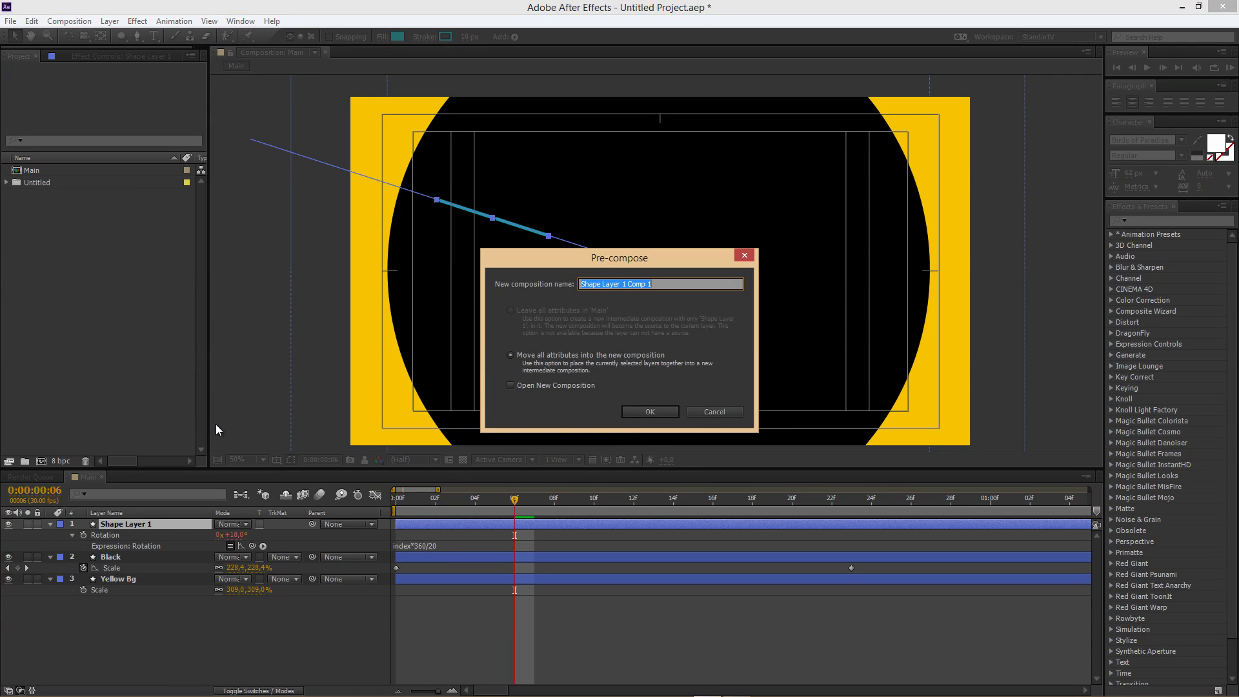
text(Explosion)
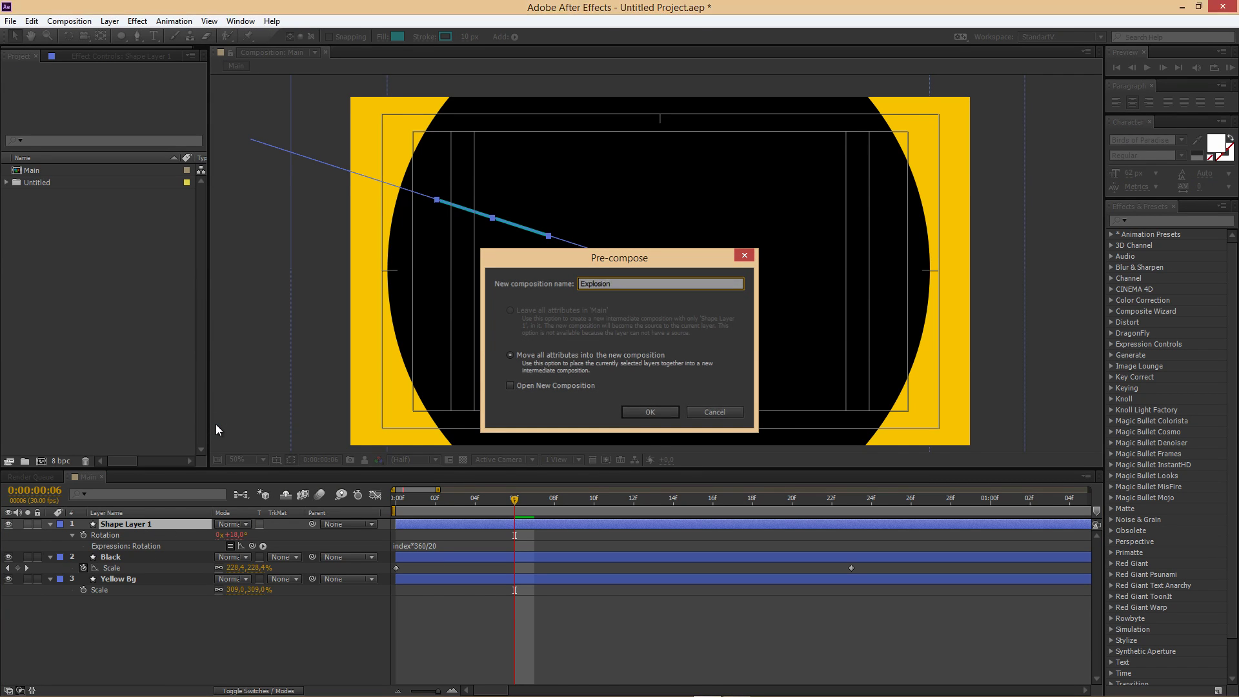
key(Return)
double_click(174, 523)
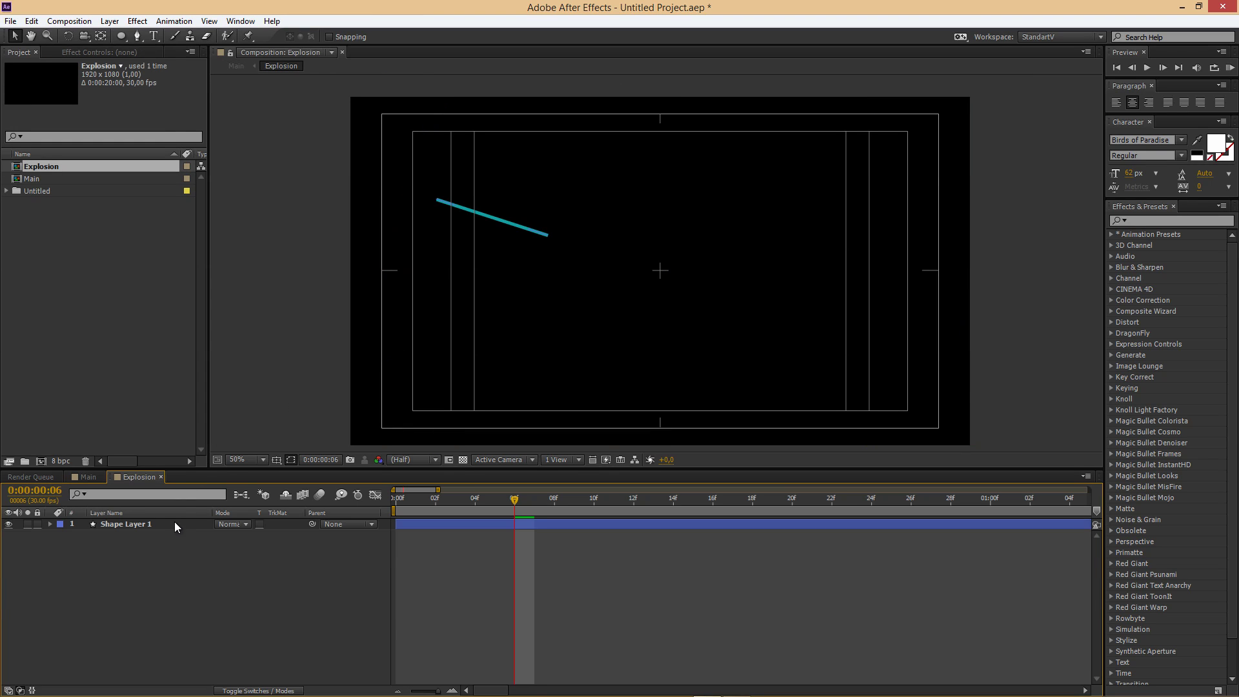
Step: Duplicate Shape Layer 1 repeatedly until 20 line layers form a full radial burst
click(149, 524)
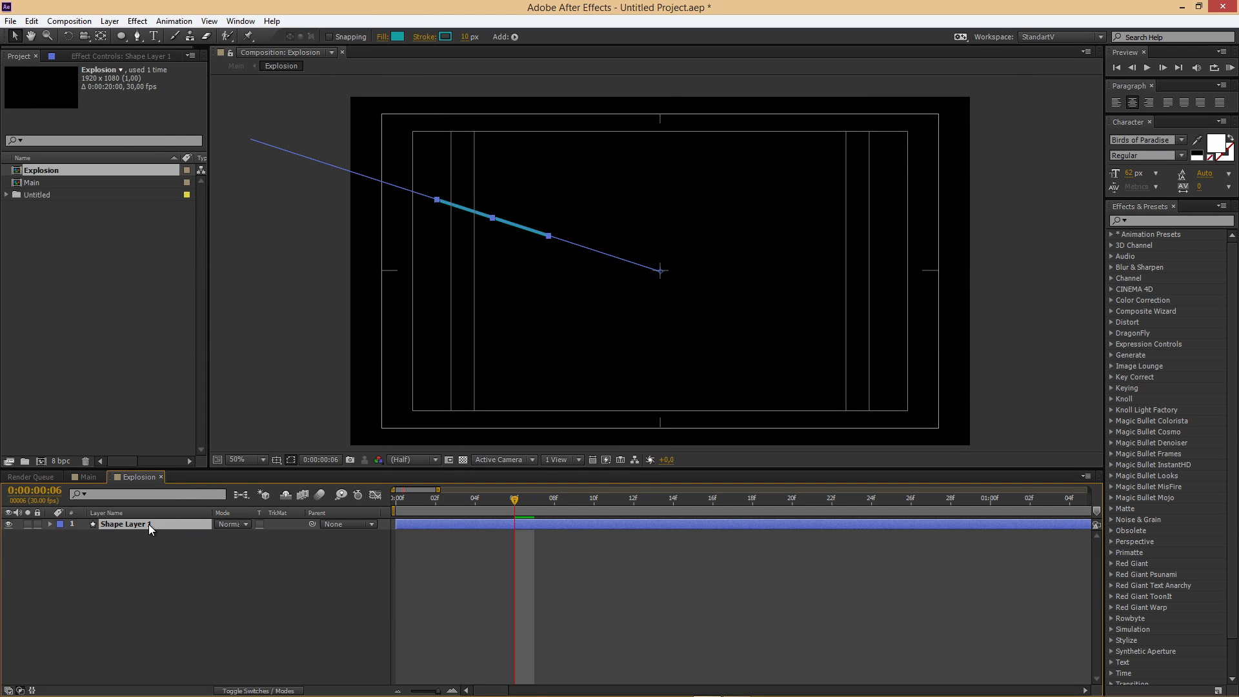
key(ctrl+d)
key(ctrl+d)
key(ctrl+d)
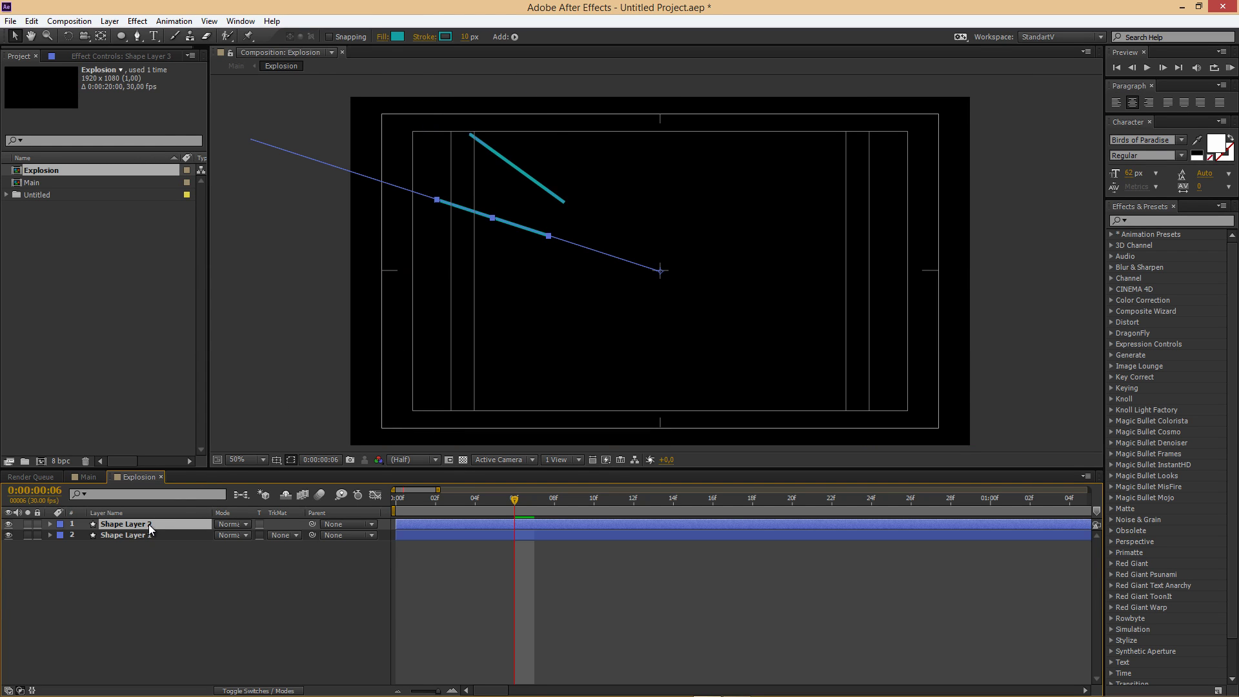
key(ctrl+d)
key(ctrl+d)
key(ctrl+d)
key(ctrl+d)
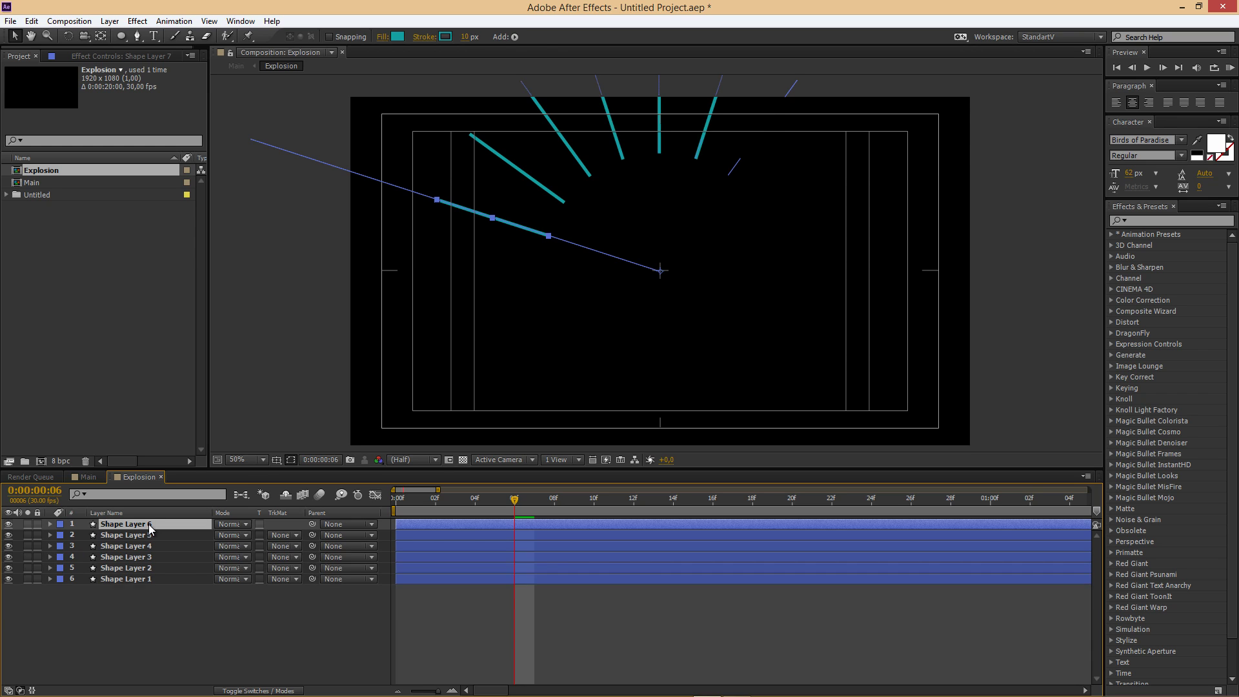
key(ctrl+d)
key(ctrl+d)
key(ctrl+d)
key(ctrl+d)
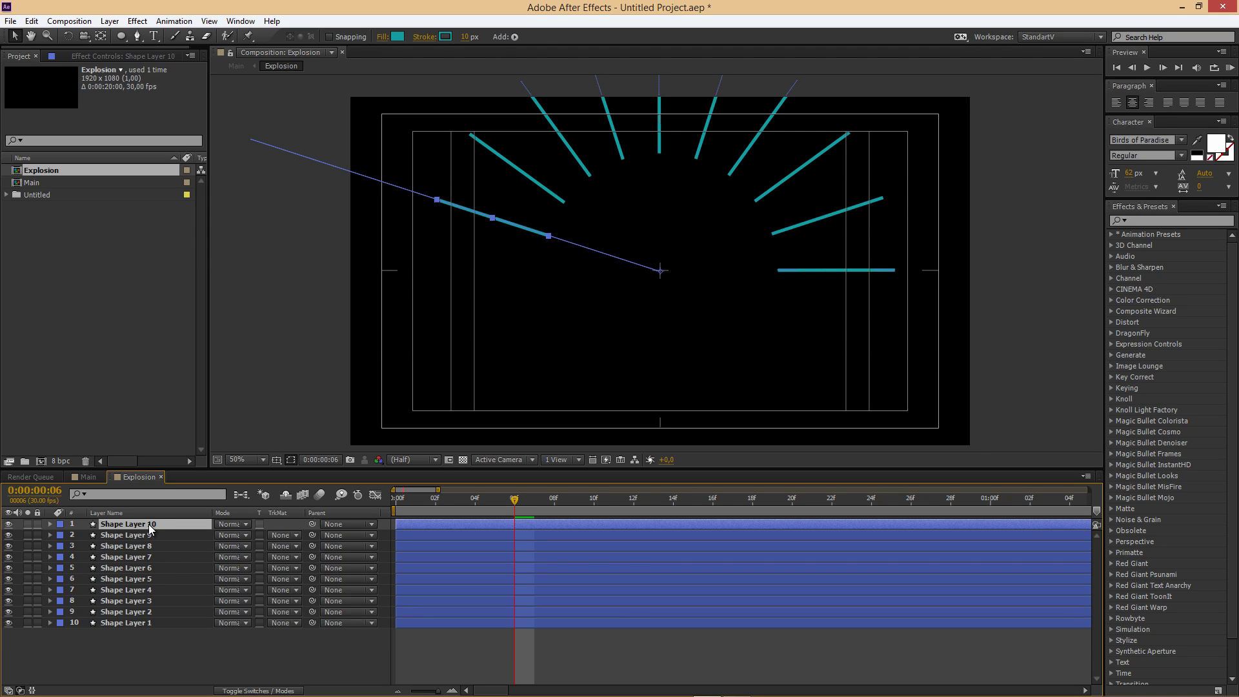
key(ctrl+d)
key(ctrl+d)
key(ctrl+d)
key(ctrl+d)
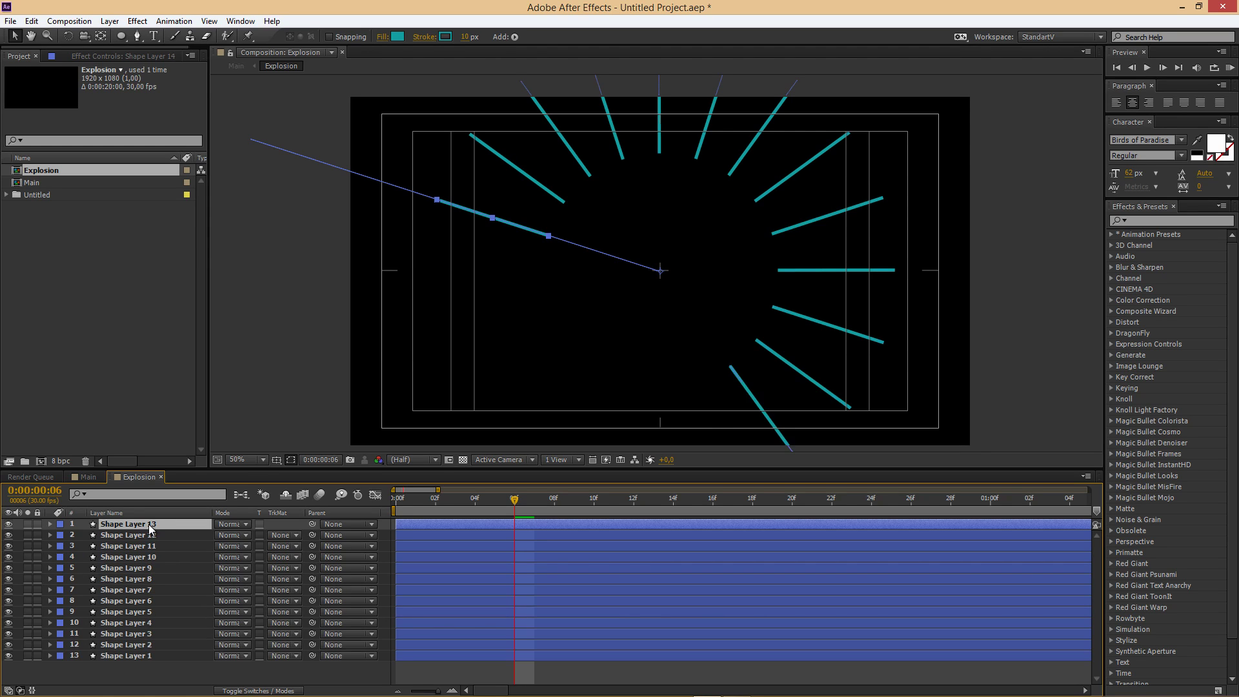
key(ctrl+d)
key(ctrl+d)
key(ctrl+d)
key(ctrl+d)
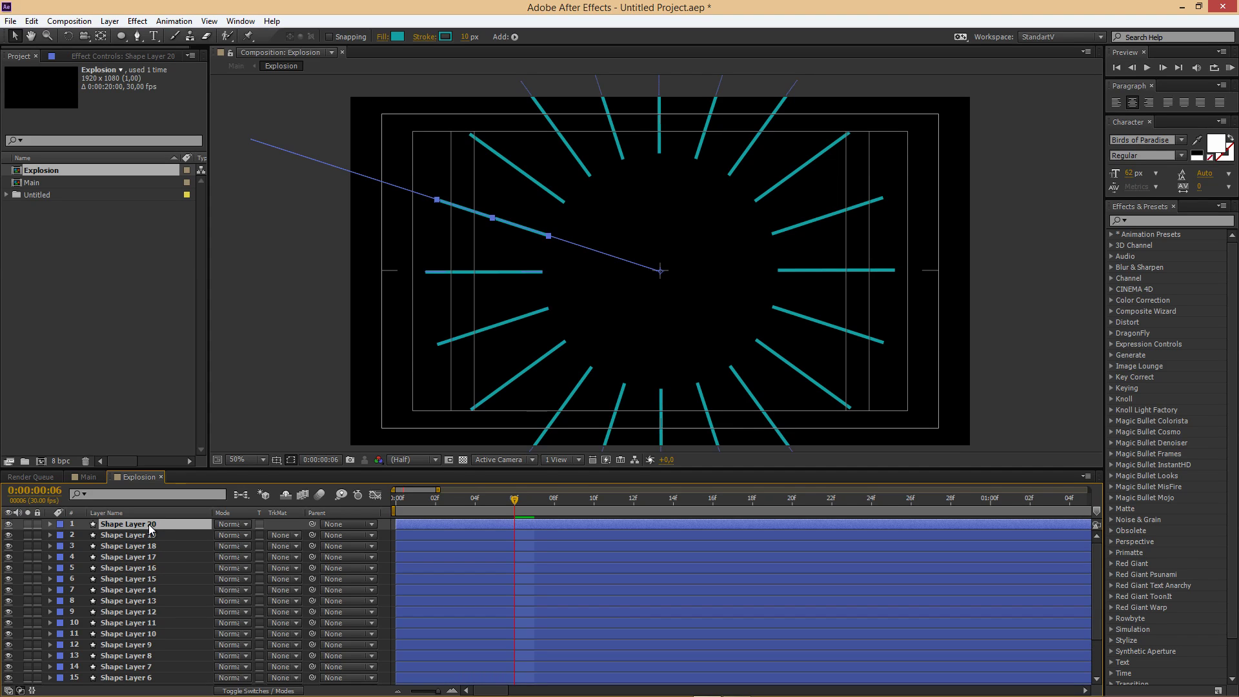
Step: Scrub the Explosion composition to 0:00:00:07 to check the movement of the radial lines
click(134, 536)
click(144, 525)
click(536, 503)
mouse_move(536, 506)
mouse_down()
mouse_move(582, 513)
mouse_move(548, 510)
mouse_up()
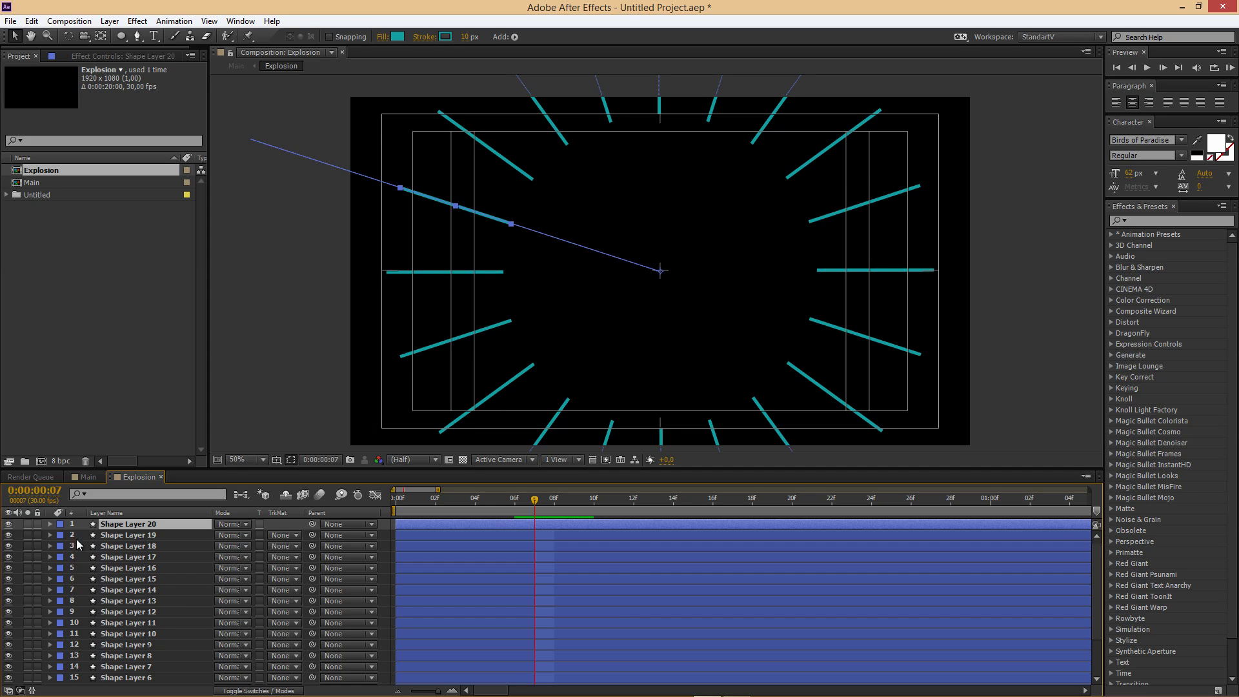
click(105, 568)
click(126, 590)
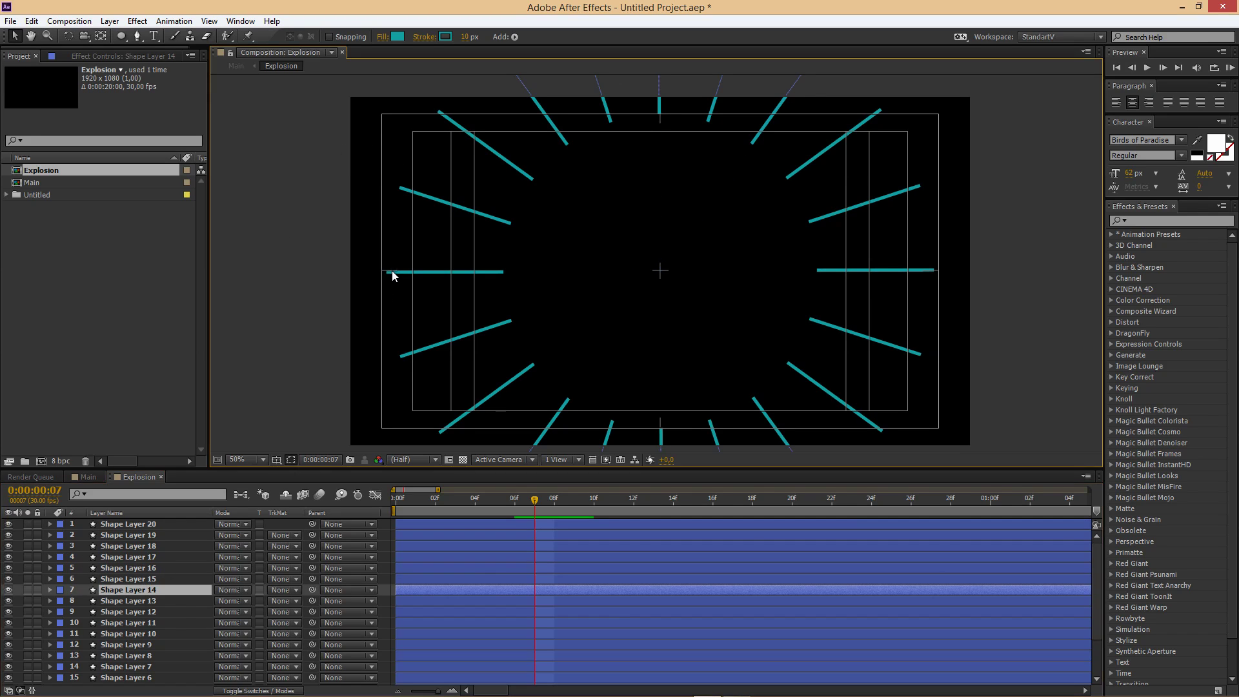
click(394, 273)
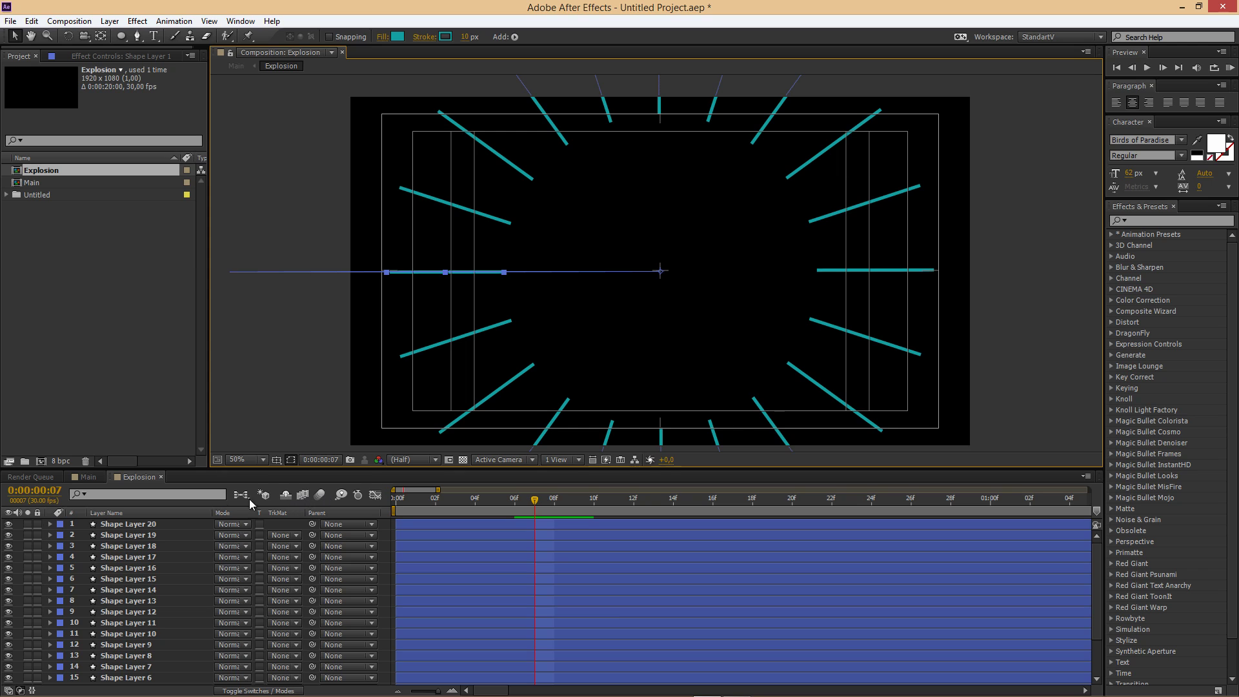
Step: Return to the Main composition and scrub to 0:00:00:21 to review the line burst against the shrinking black circle
click(88, 477)
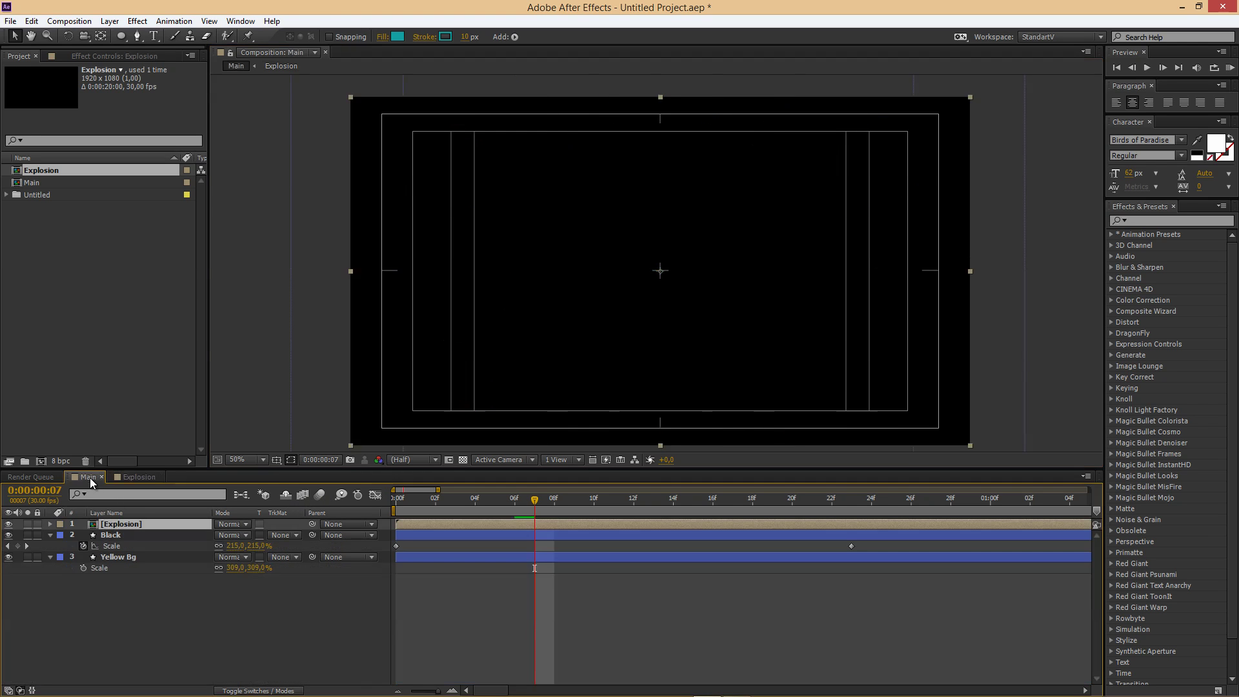
click(541, 499)
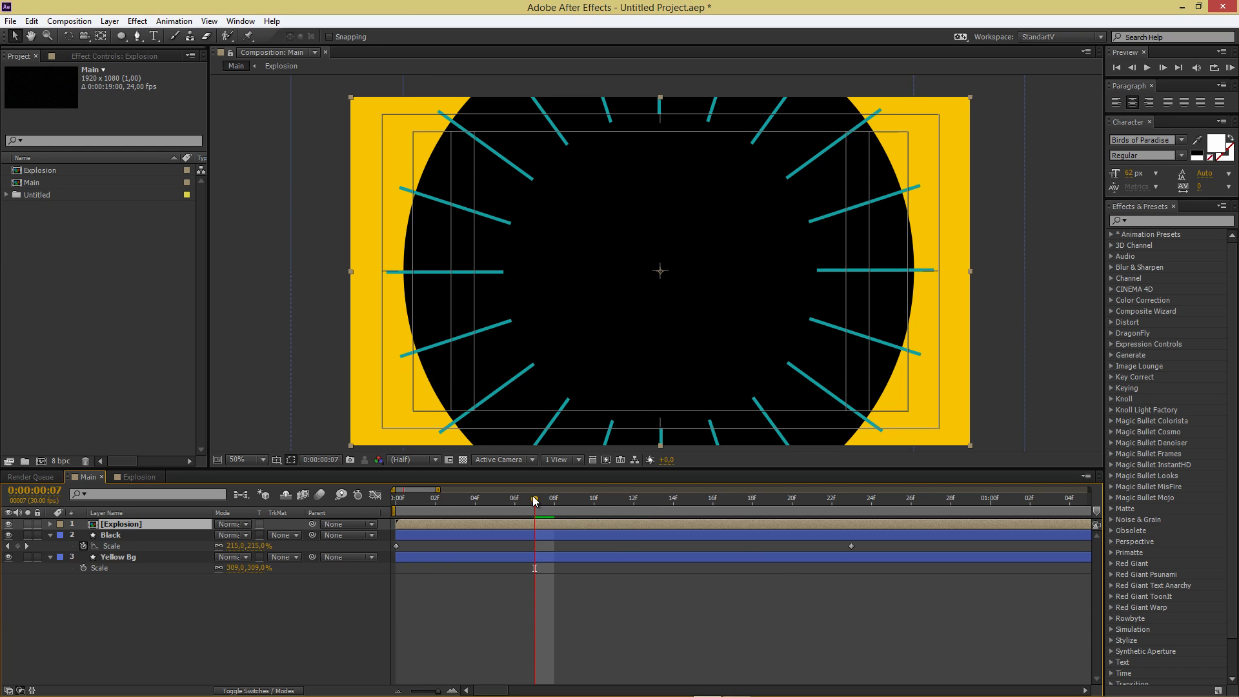
mouse_move(532, 497)
mouse_down()
mouse_move(507, 495)
mouse_move(605, 513)
mouse_move(811, 502)
mouse_up()
Step: Darken the Yellow Bg layer's fill colour to DCB000
click(118, 558)
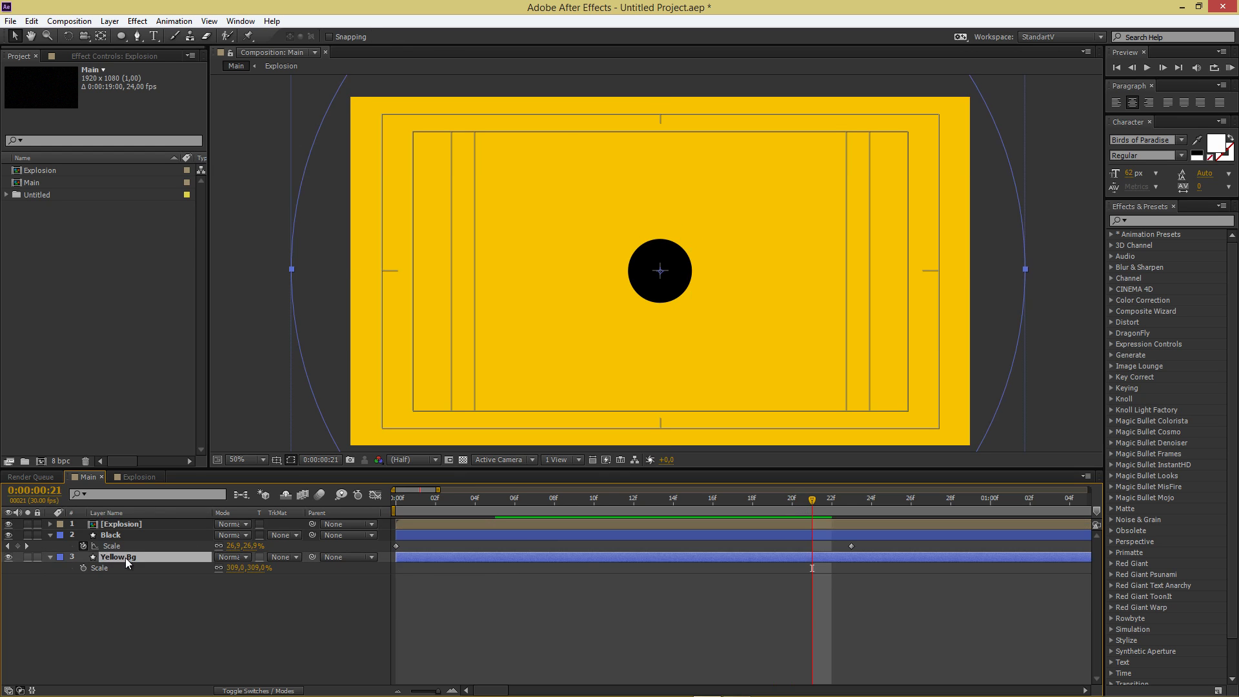
click(397, 36)
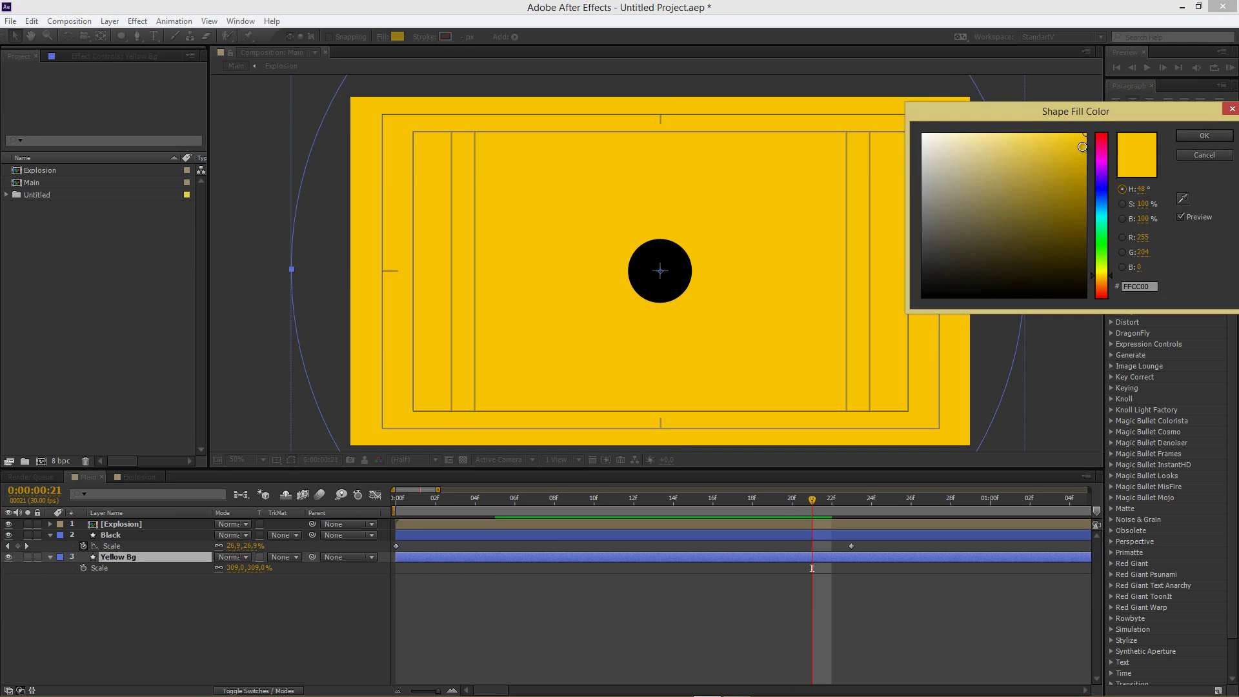
click(1089, 150)
drag(1089, 151, 1084, 155)
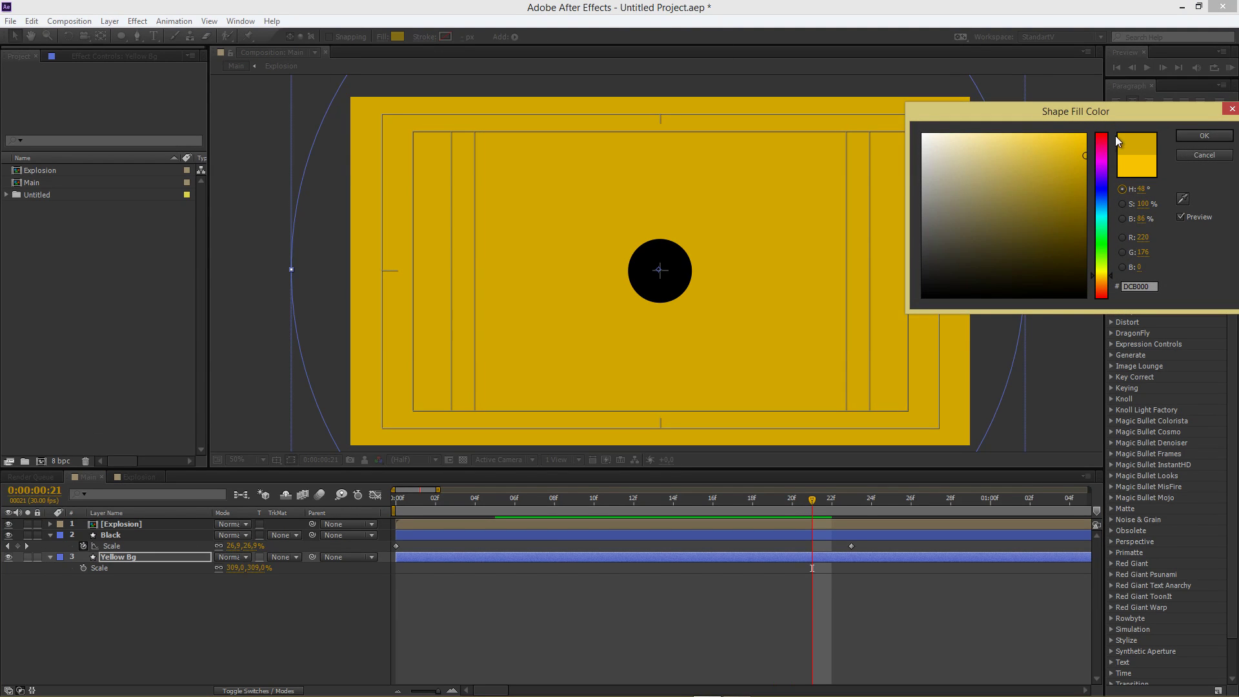
click(1204, 135)
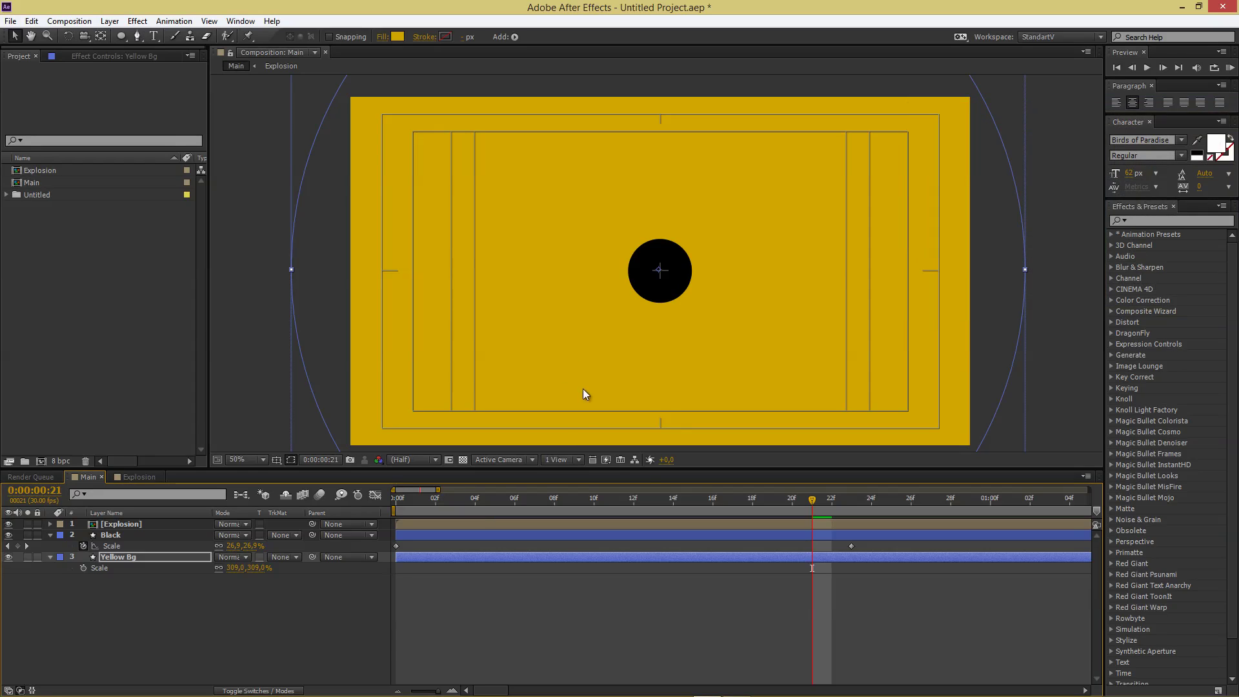
Step: Shift the Explosion layer in time to start at 0:00:00:23, on the Black layer's last Scale keyframe, and scrub through the burst
click(830, 504)
drag(830, 503, 852, 502)
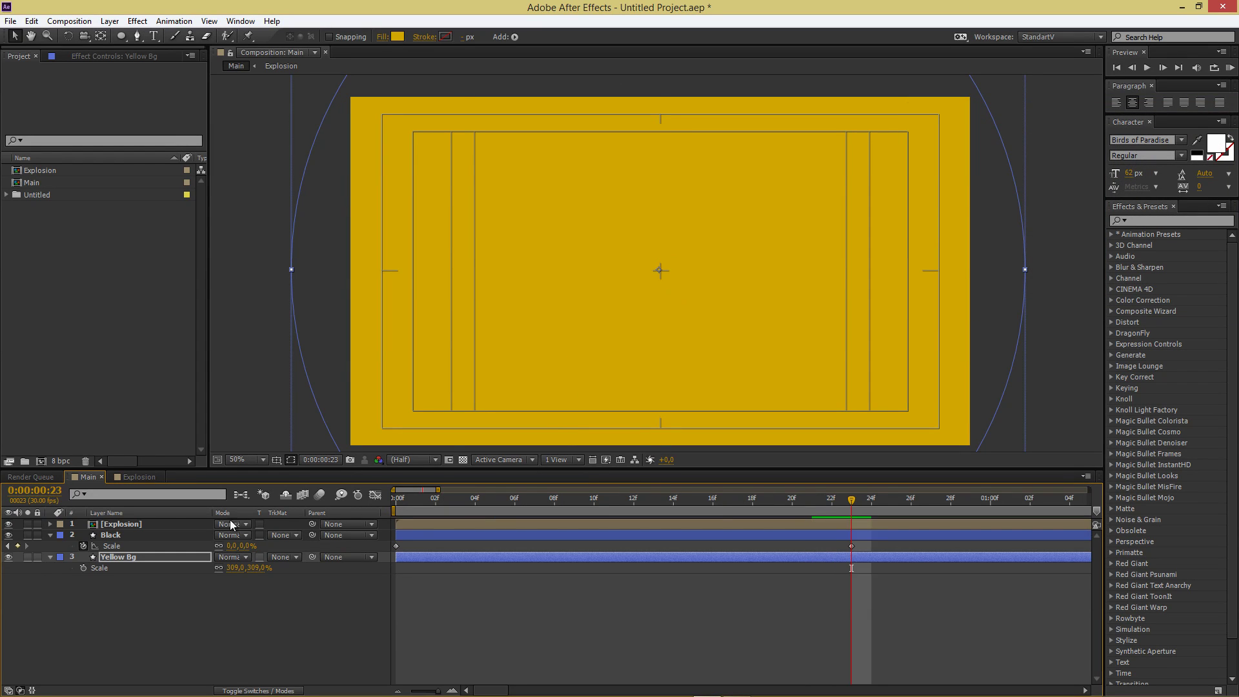
click(139, 525)
drag(438, 691, 425, 690)
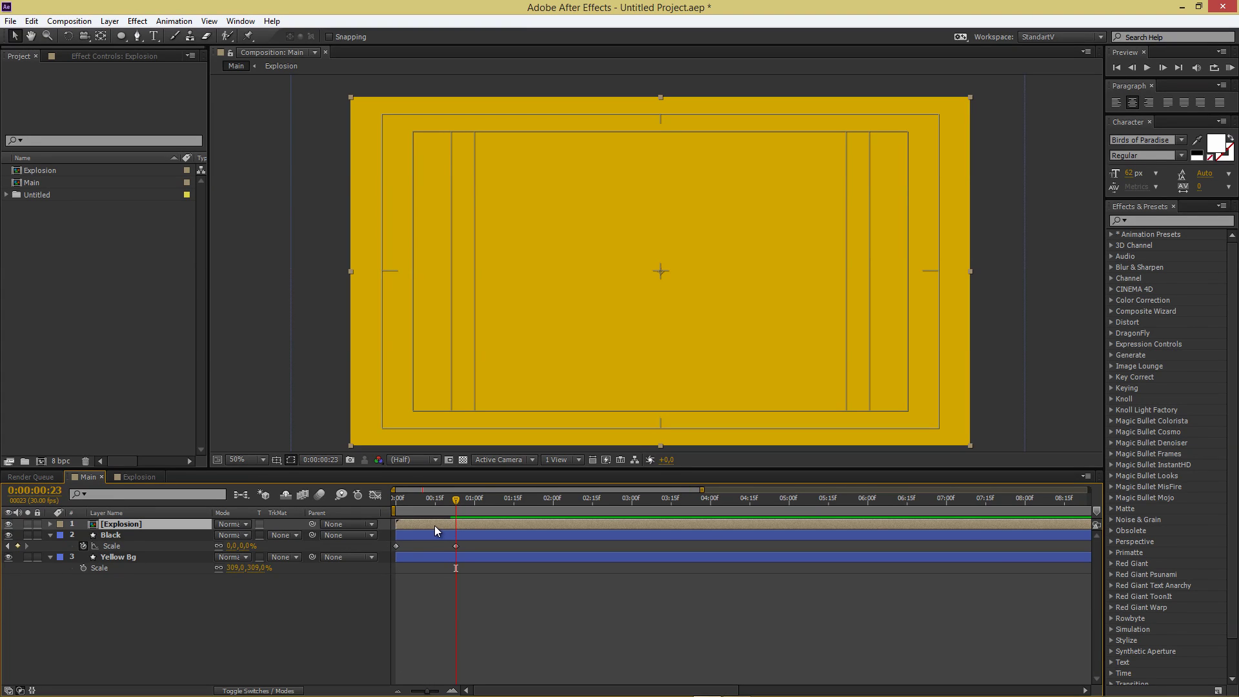
drag(436, 525, 481, 509)
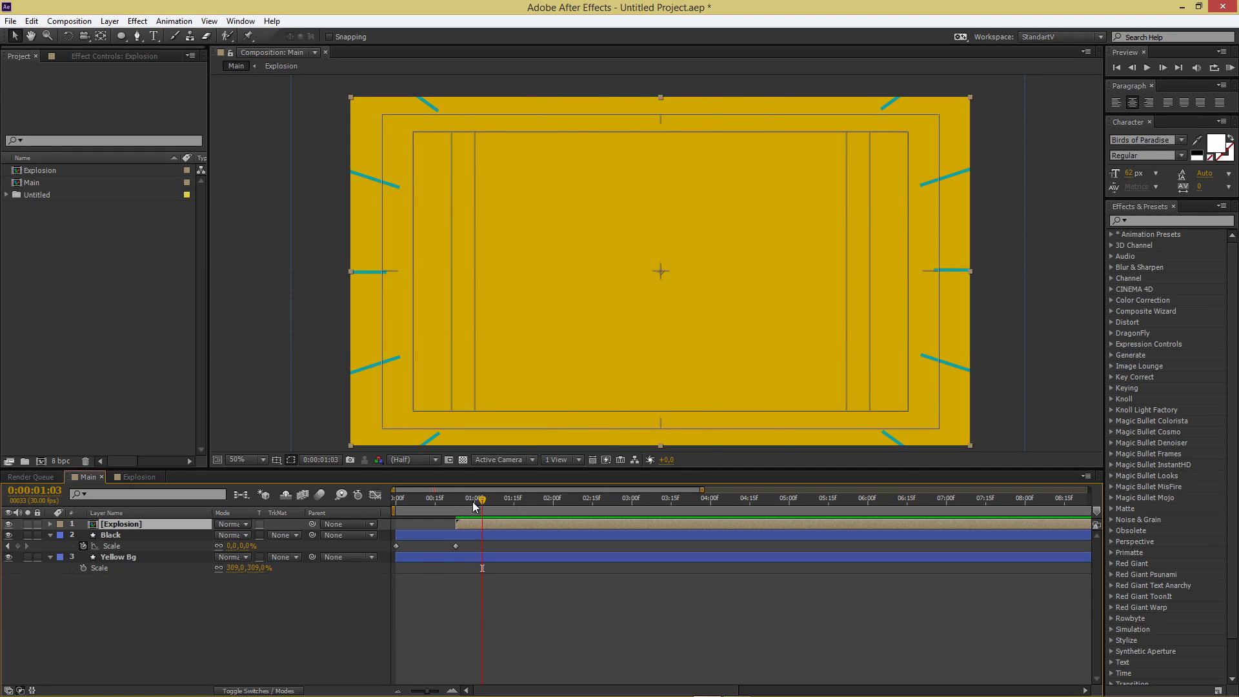
mouse_move(475, 505)
mouse_down()
mouse_move(448, 502)
mouse_move(486, 508)
mouse_move(459, 507)
mouse_up()
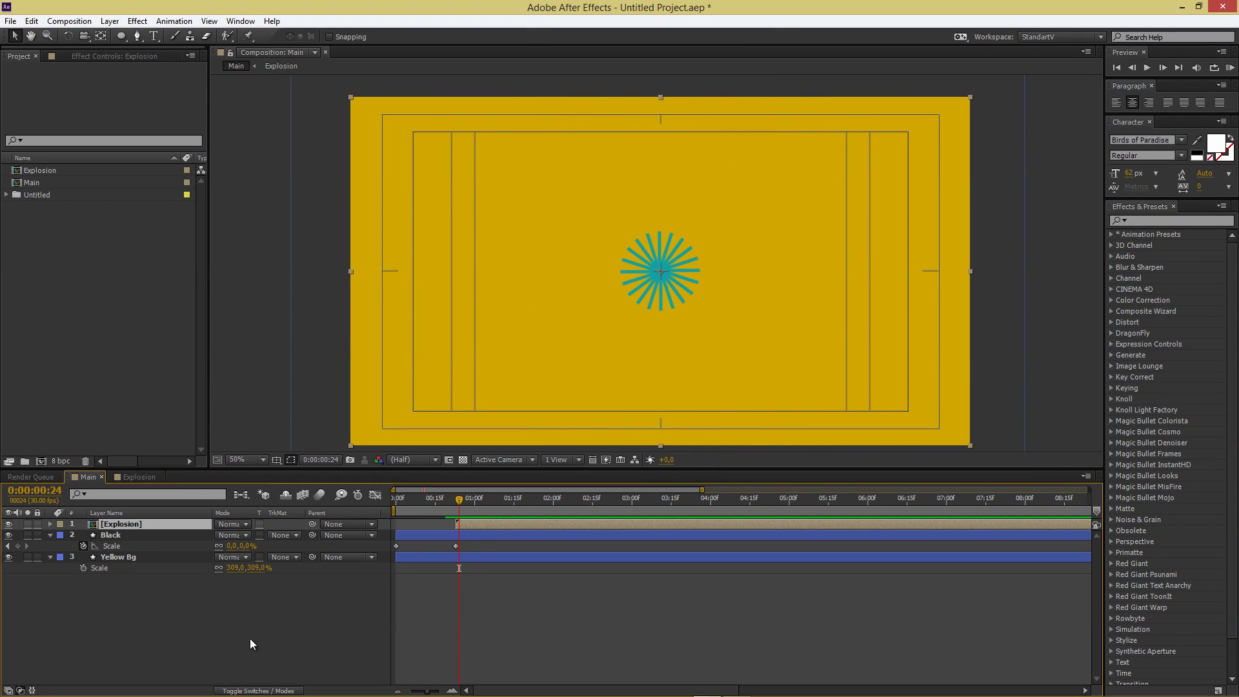
Step: Enable motion blur for the Explosion layer in Main and for all 20 shape layers inside the Explosion composition
click(248, 690)
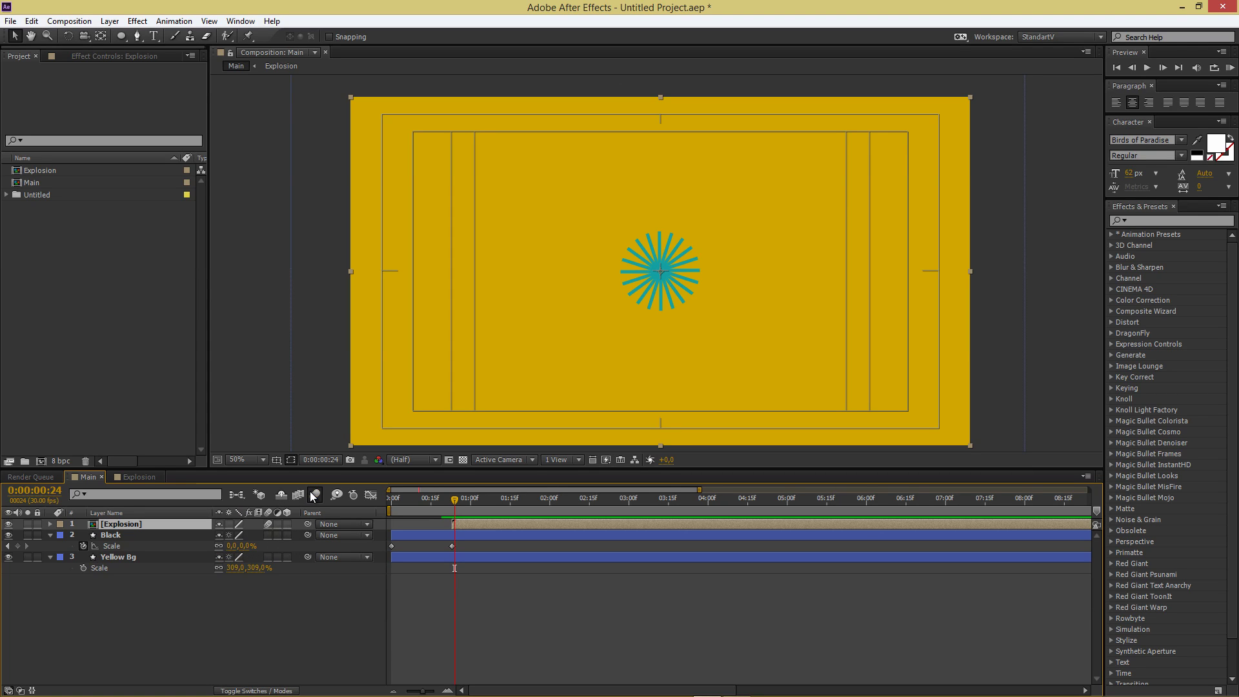
drag(455, 501, 470, 513)
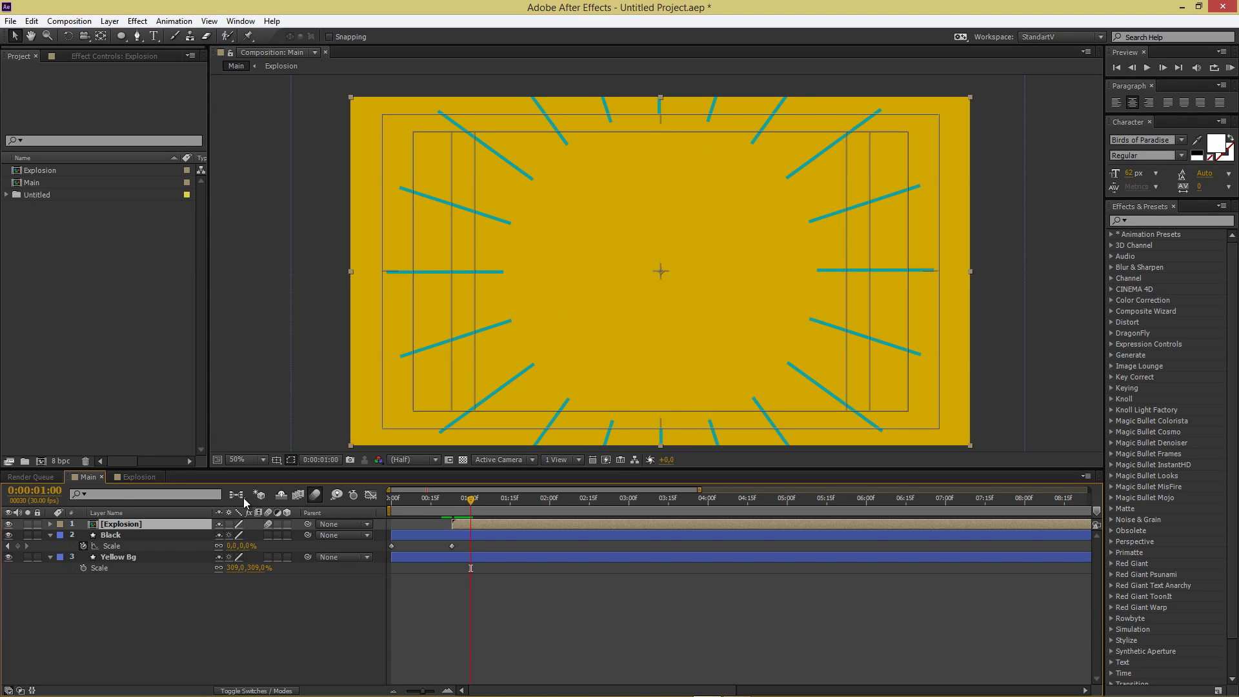
click(136, 477)
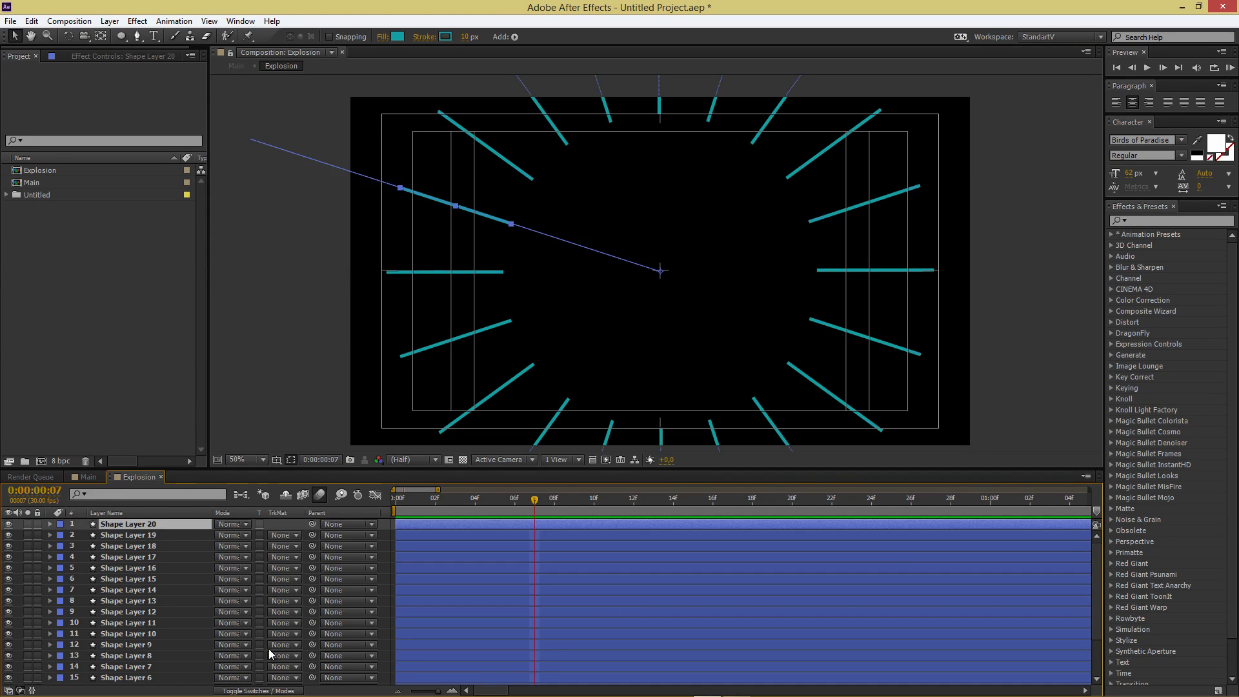
click(272, 692)
scroll(180, 586, down, 3)
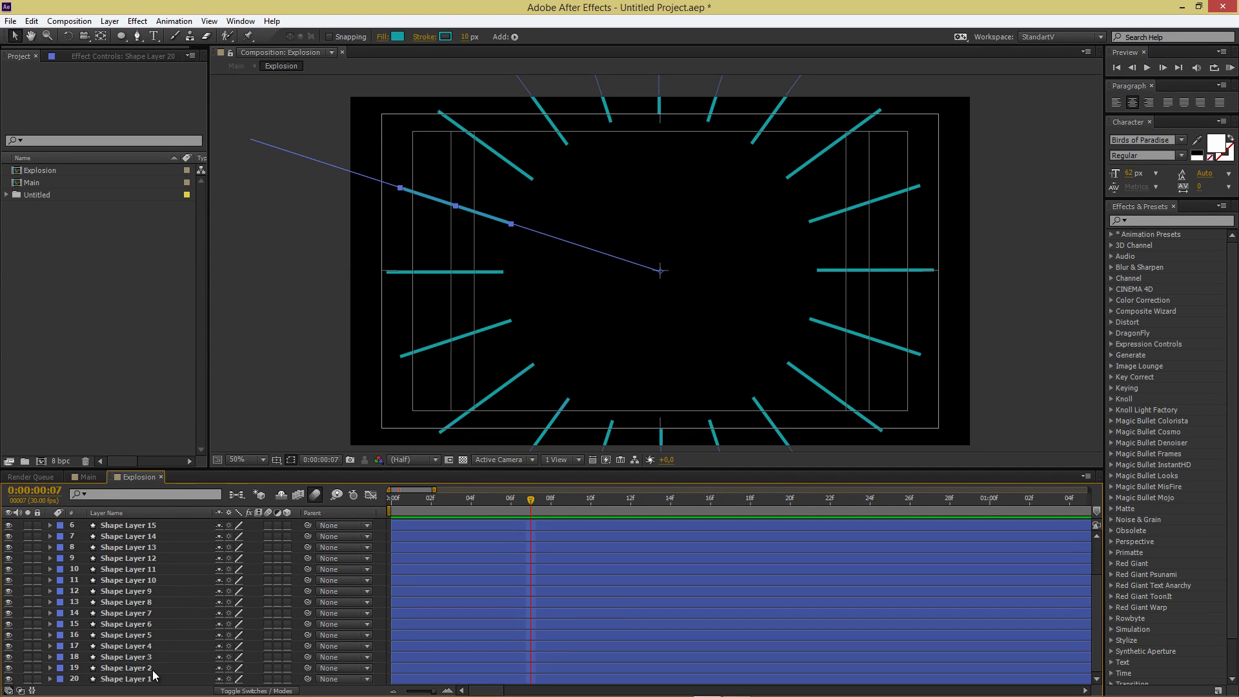
key(ctrl+a)
click(268, 525)
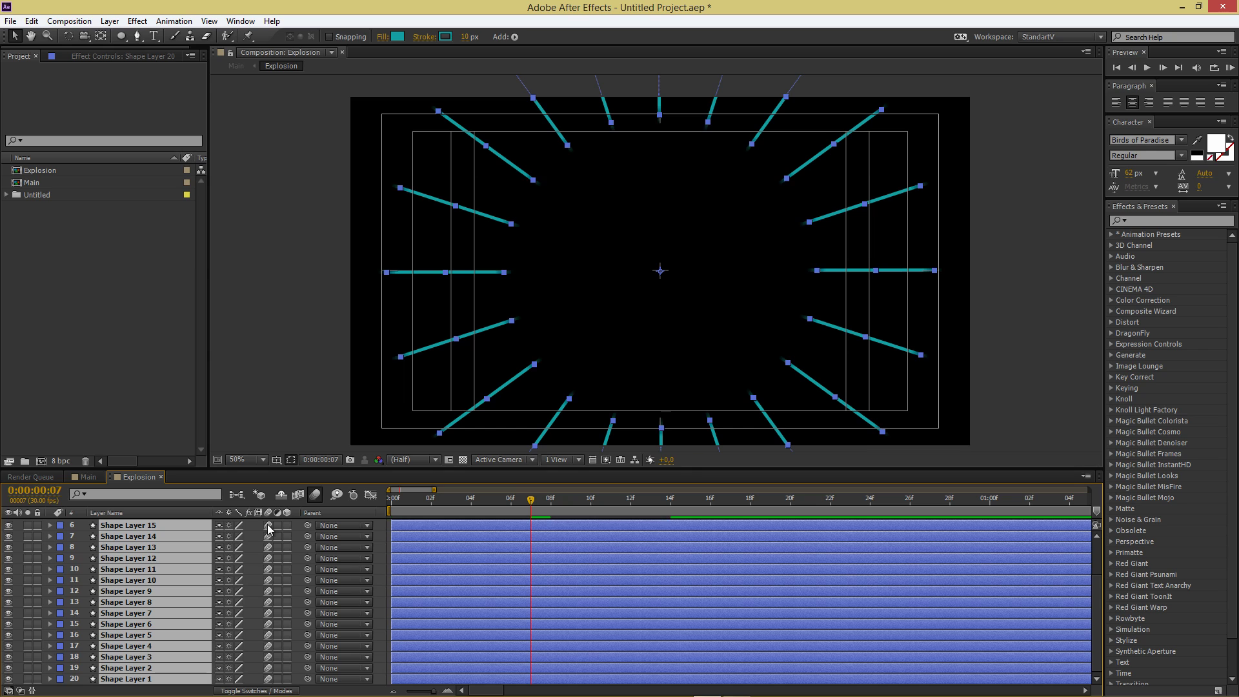
Step: Close the Explosion composition and advance the Main composition's current time to 0:00:01:05
click(162, 477)
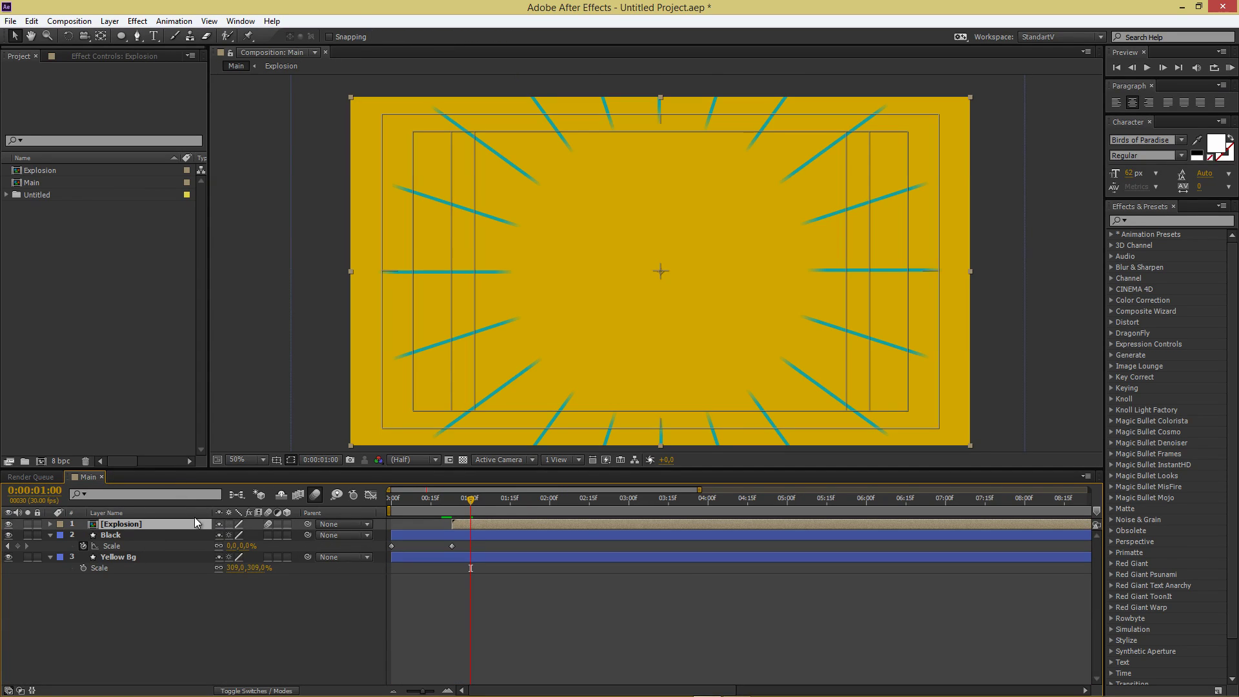
mouse_move(471, 508)
mouse_down()
mouse_move(488, 501)
mouse_move(454, 502)
mouse_move(479, 504)
mouse_up()
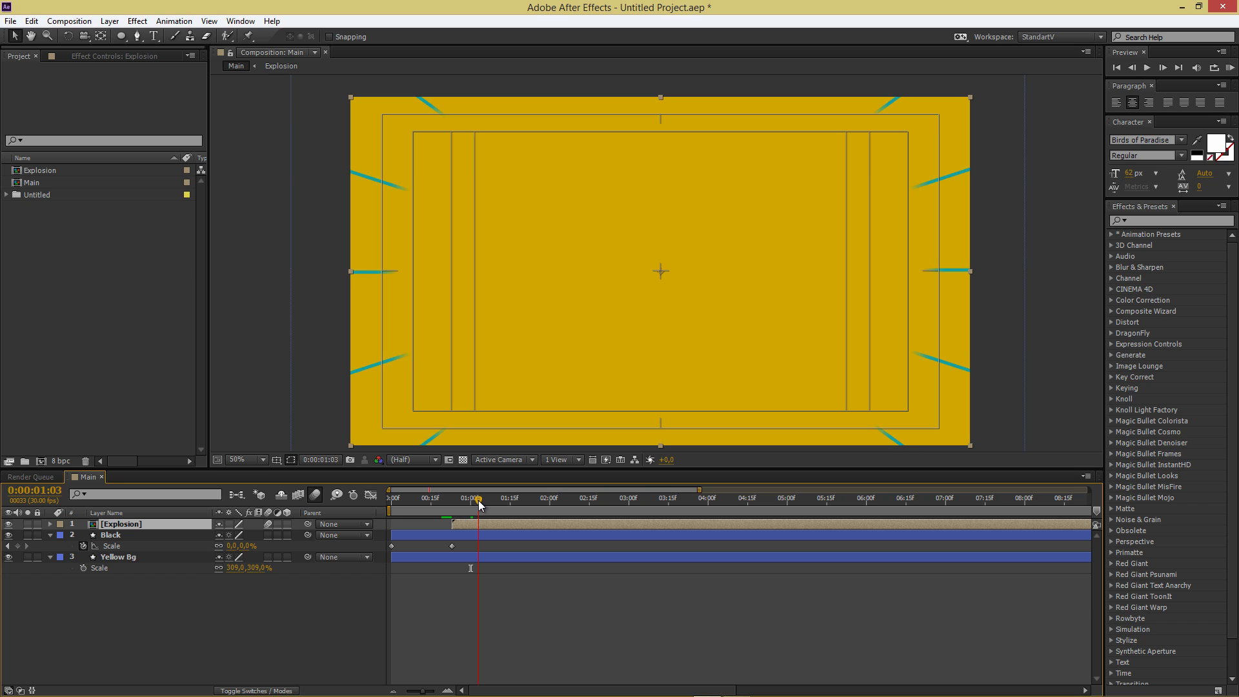
key(Page_Down)
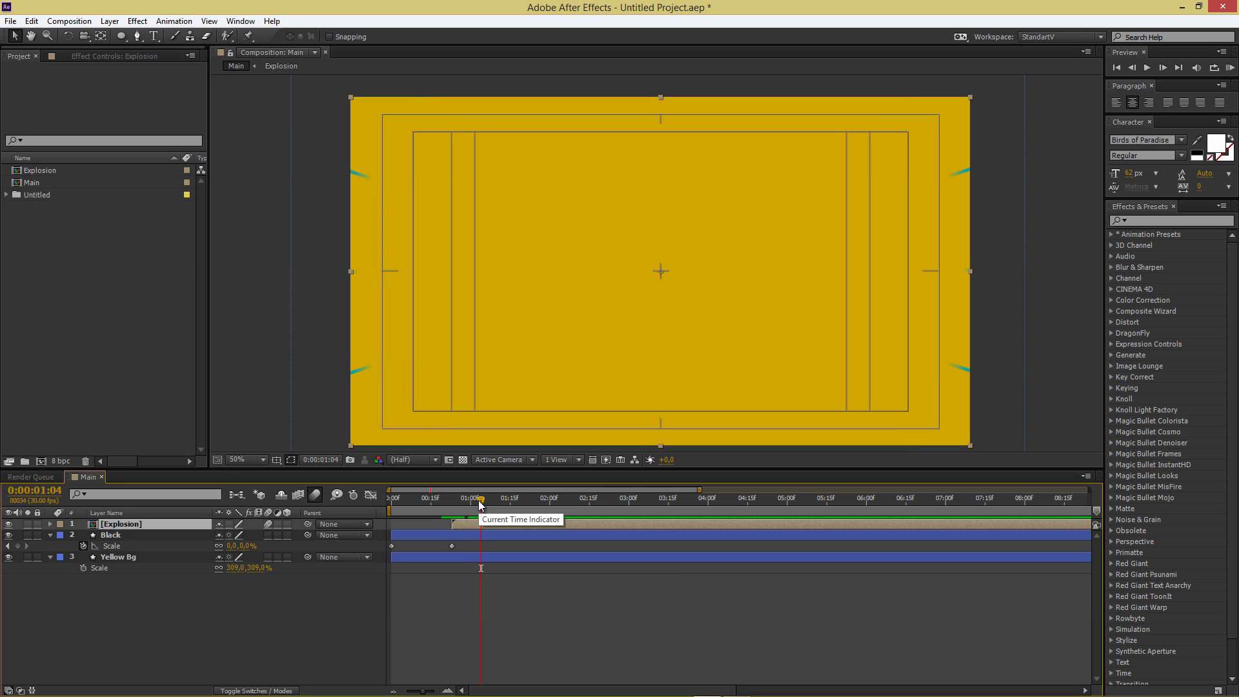
key(Page_Down)
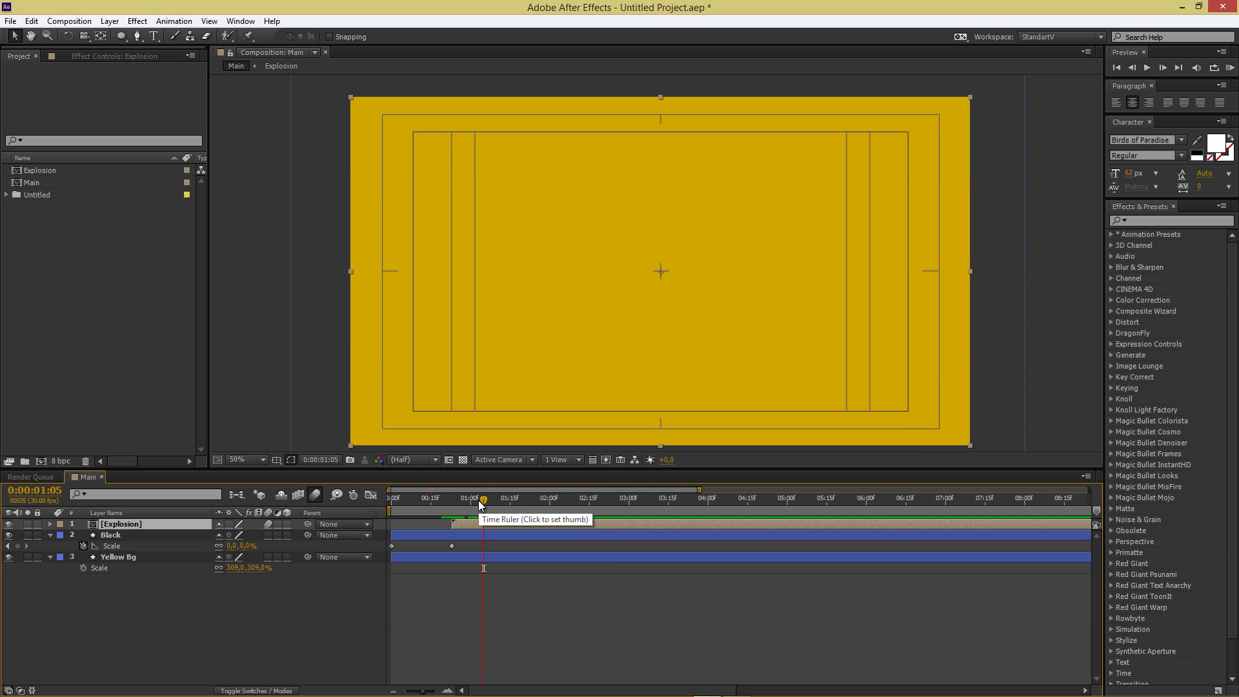
Step: Duplicate the Black layer, place the copy above the Explosion layer and rename it Blue
click(111, 558)
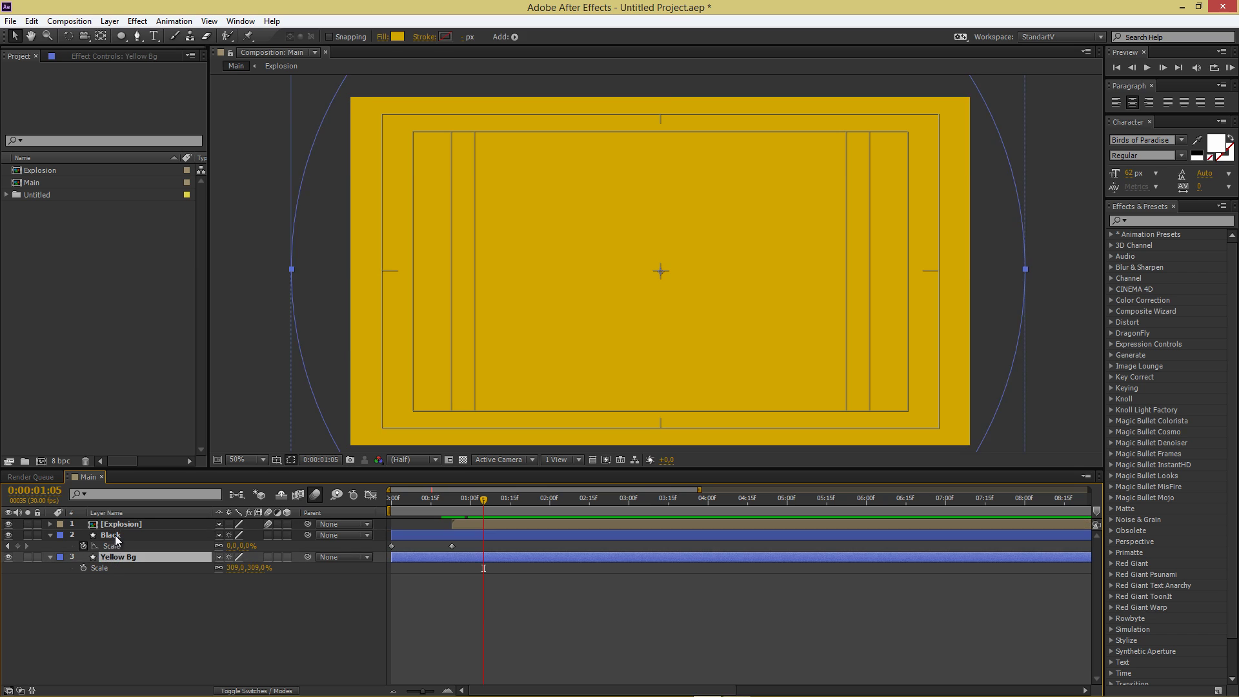
click(115, 536)
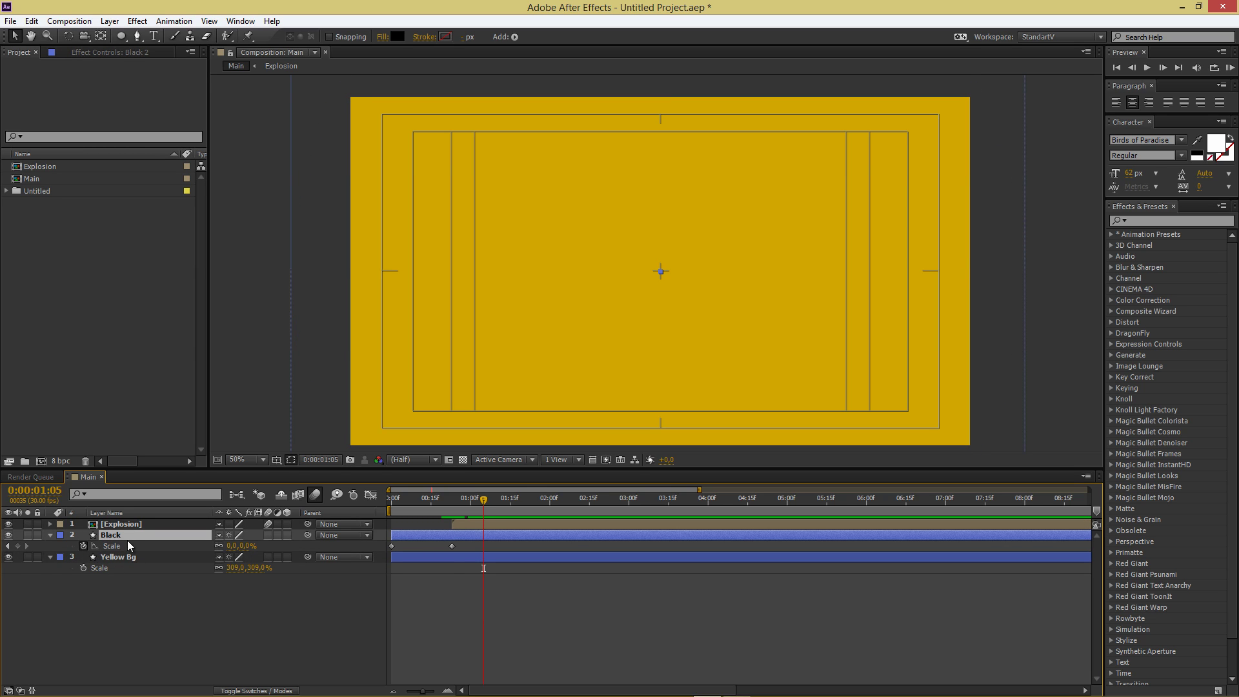
key(ctrl+d)
drag(121, 521, 123, 522)
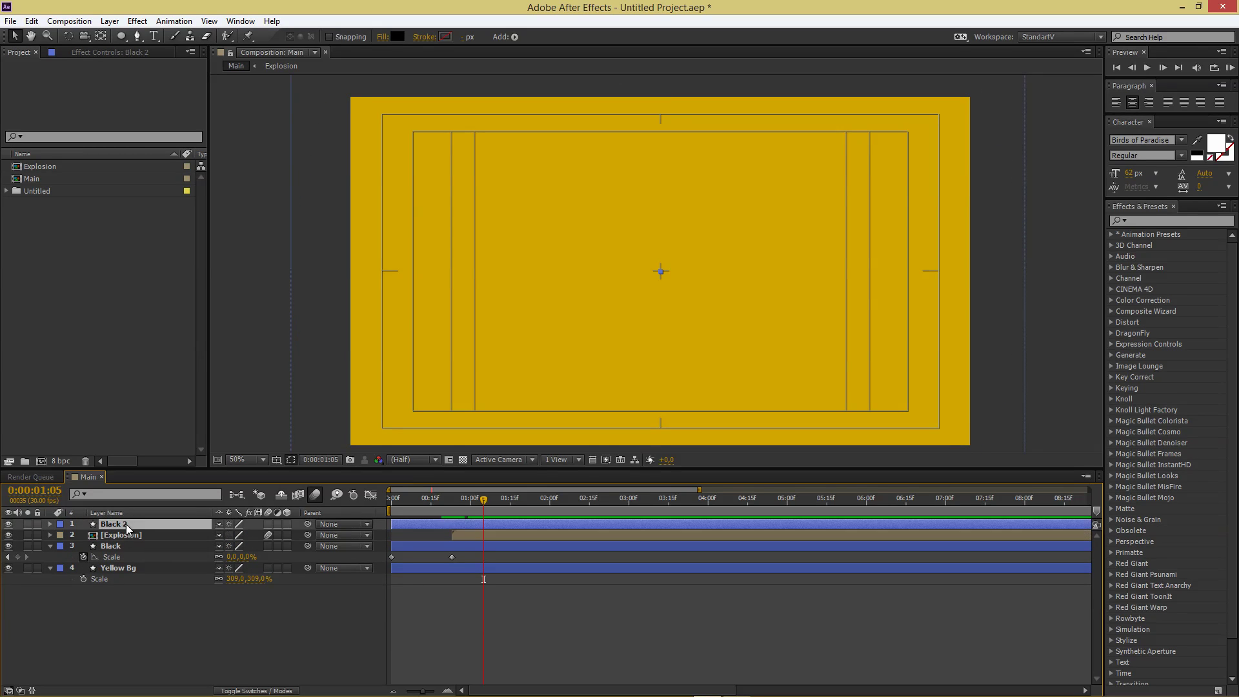
key(Return)
text(Blue)
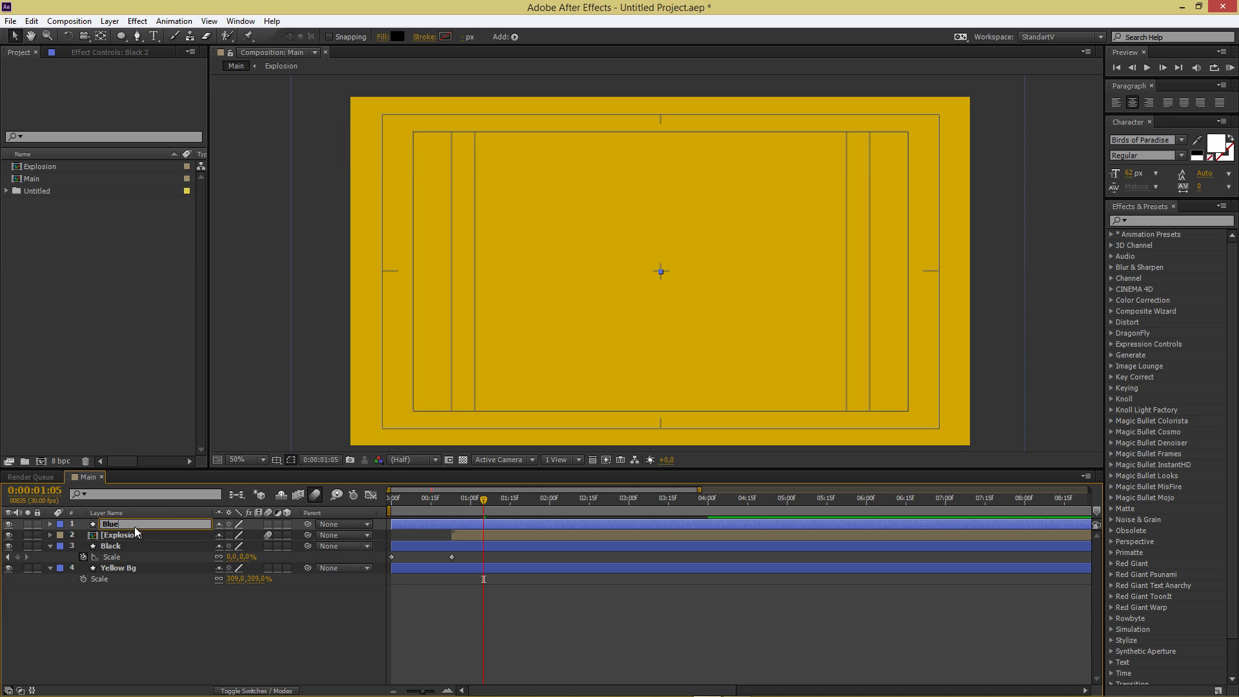
key(Return)
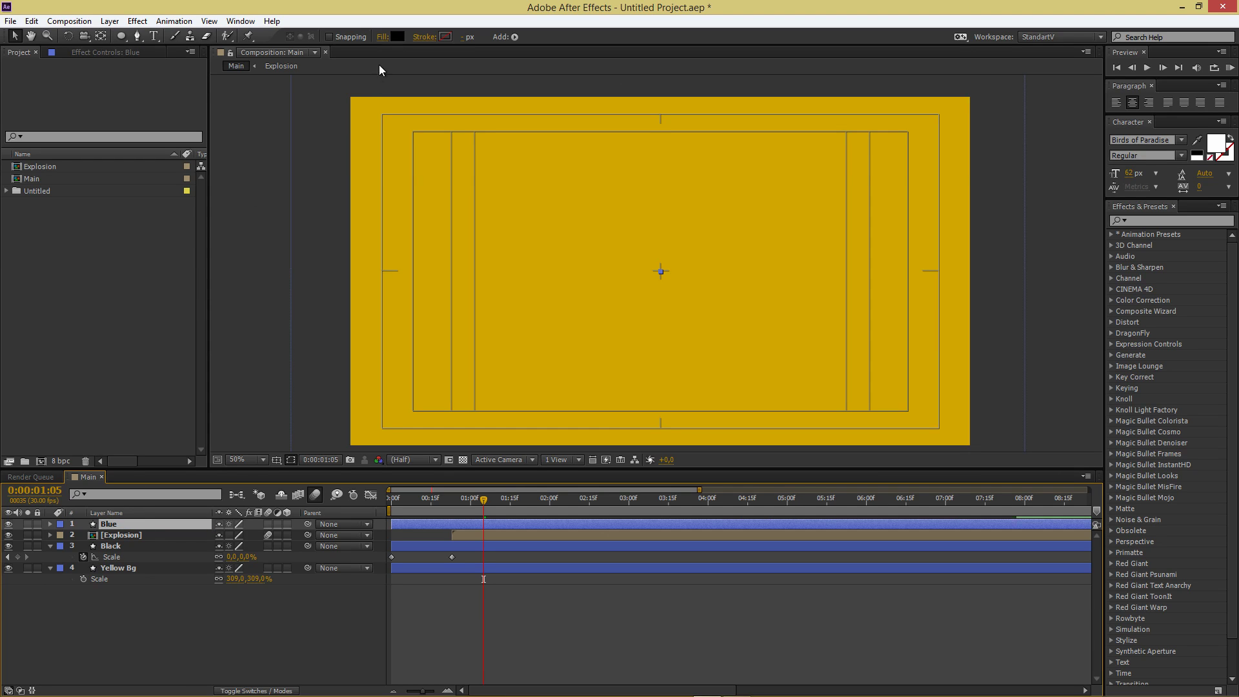
Step: Set the Blue layer's fill colour to teal 1FABAF
click(396, 36)
text(1FABAF)
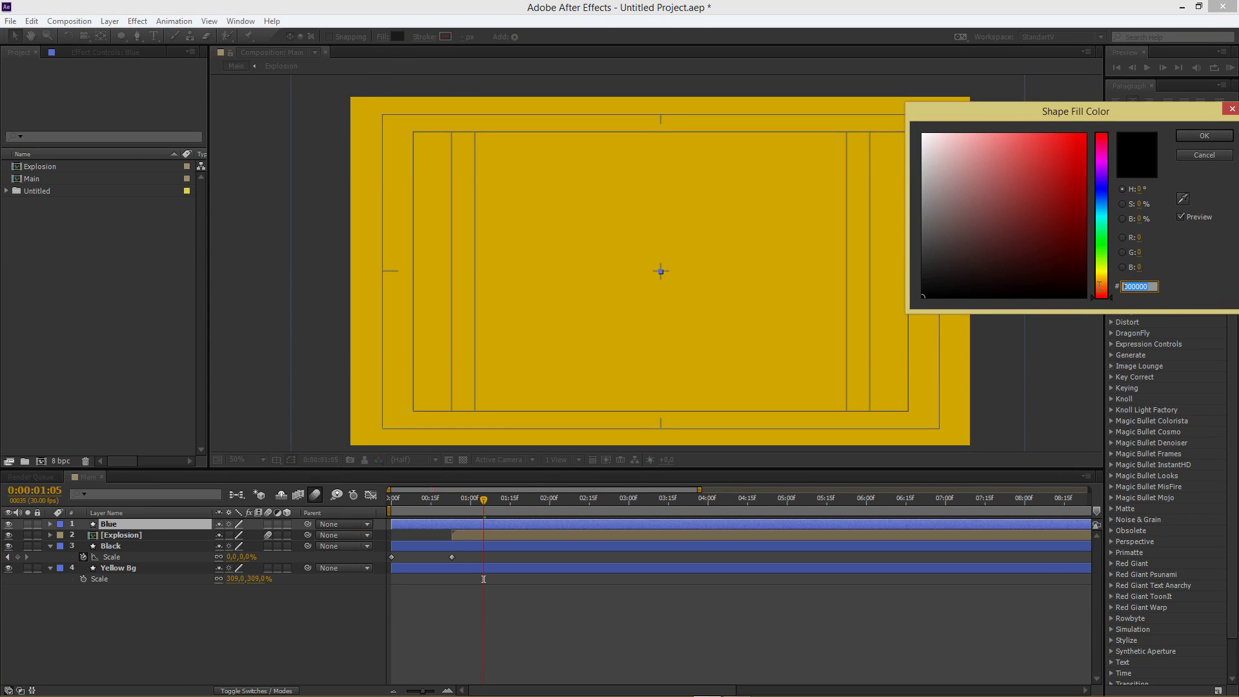
click(1206, 133)
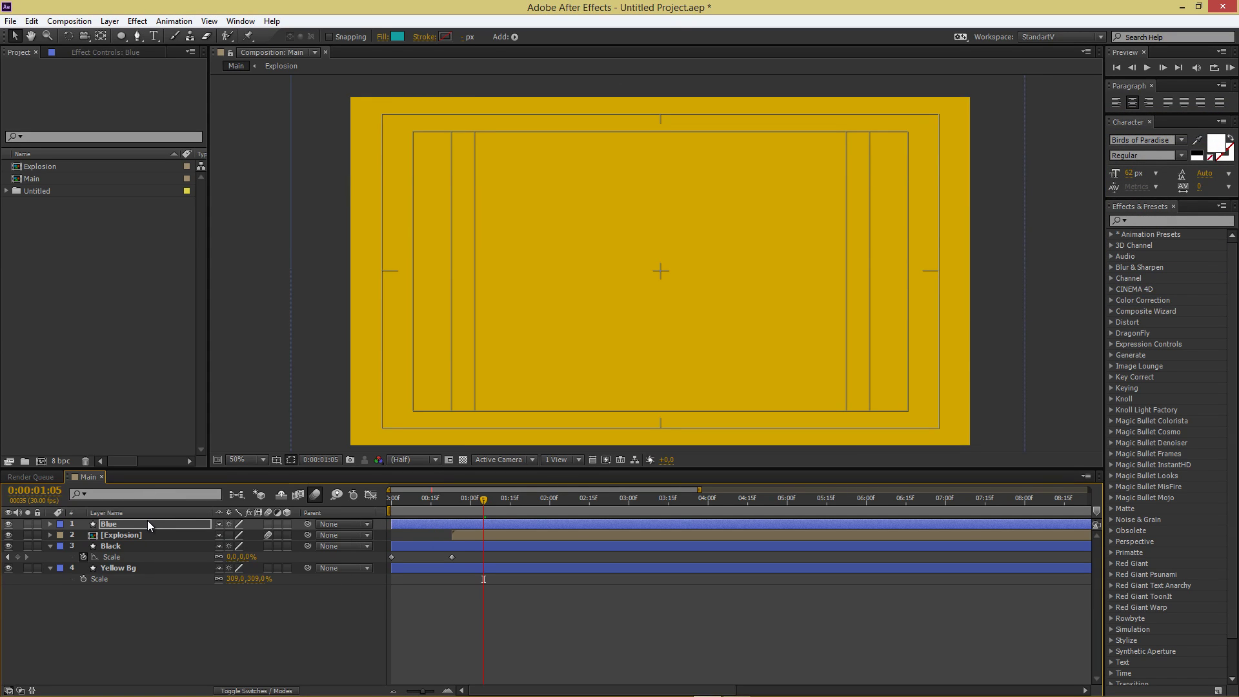
Step: Shift both Scale keyframes of the Blue layer together so that the first one sits at 0:00:01:05
key(s)
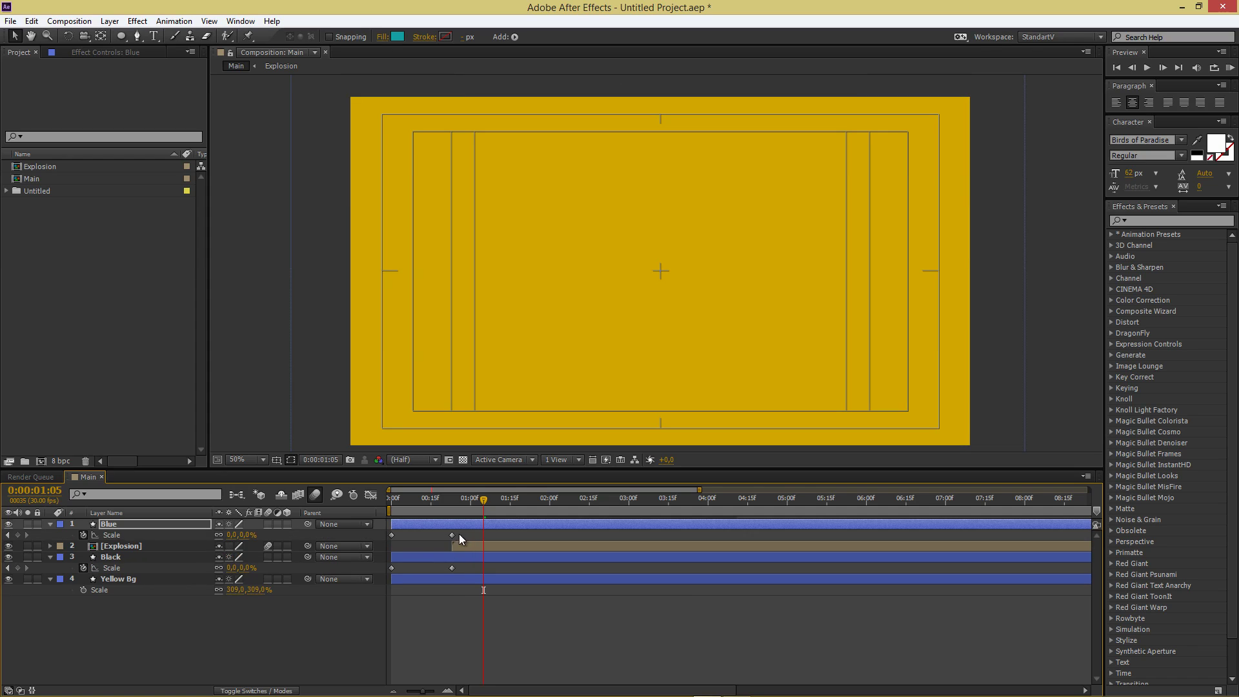
drag(462, 533, 392, 535)
drag(393, 535, 479, 538)
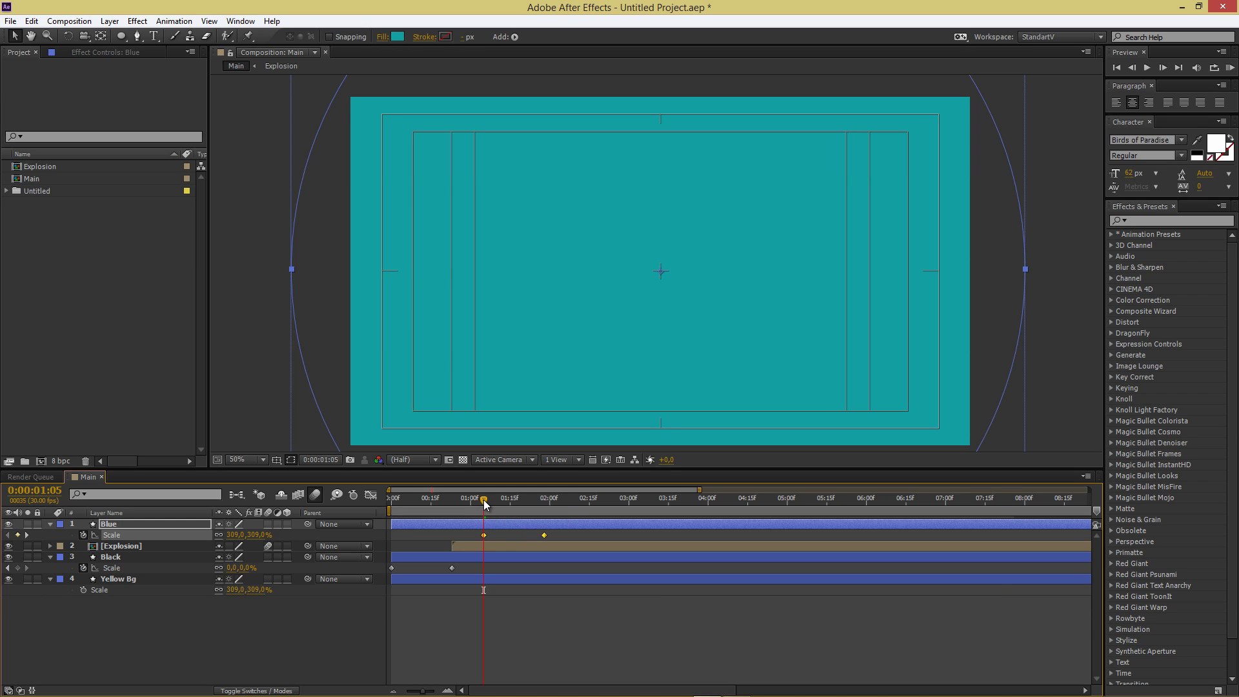
click(147, 523)
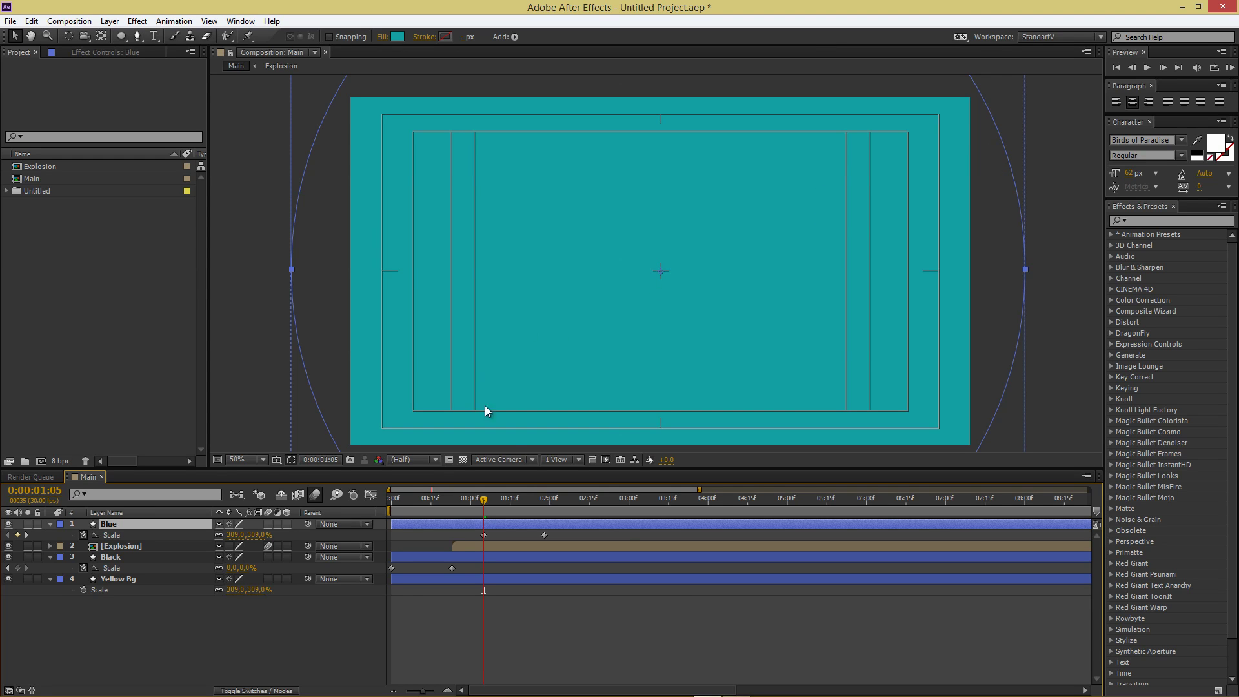
mouse_move(483, 499)
mouse_down()
mouse_move(525, 499)
mouse_move(484, 502)
mouse_up()
Step: Copy the fill colour code DCB000 from the Yellow Bg layer, leaving its fill as is
click(140, 579)
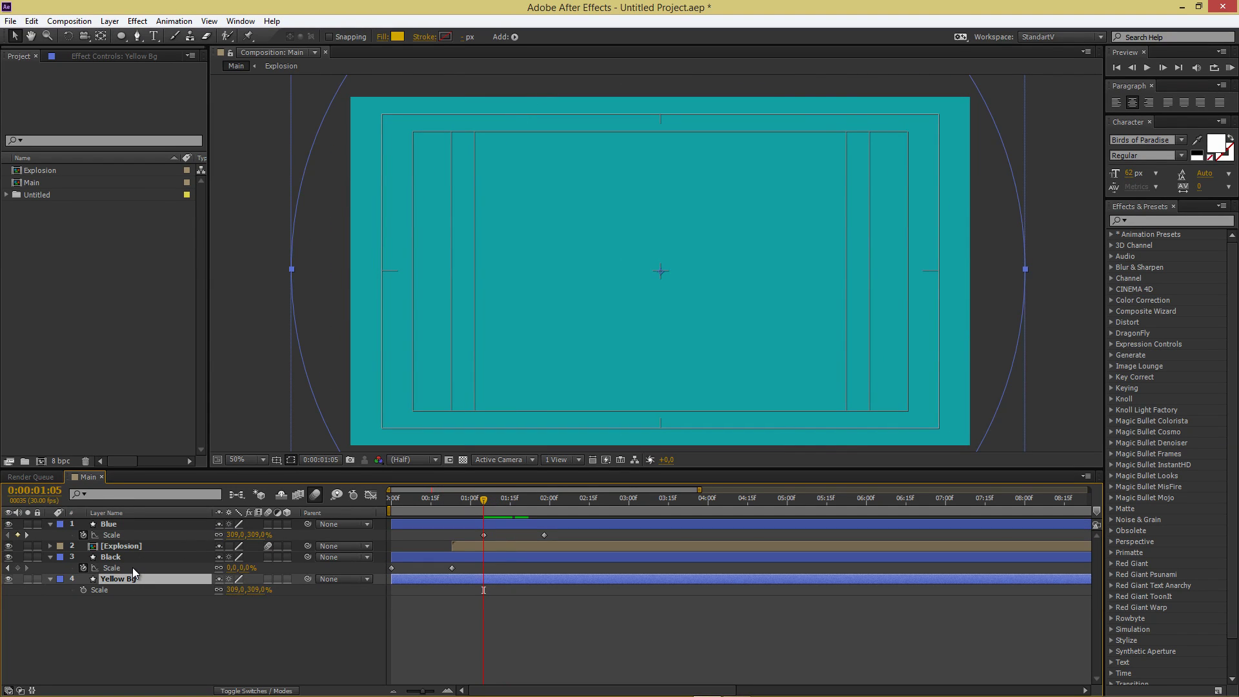
key(ctrl+k)
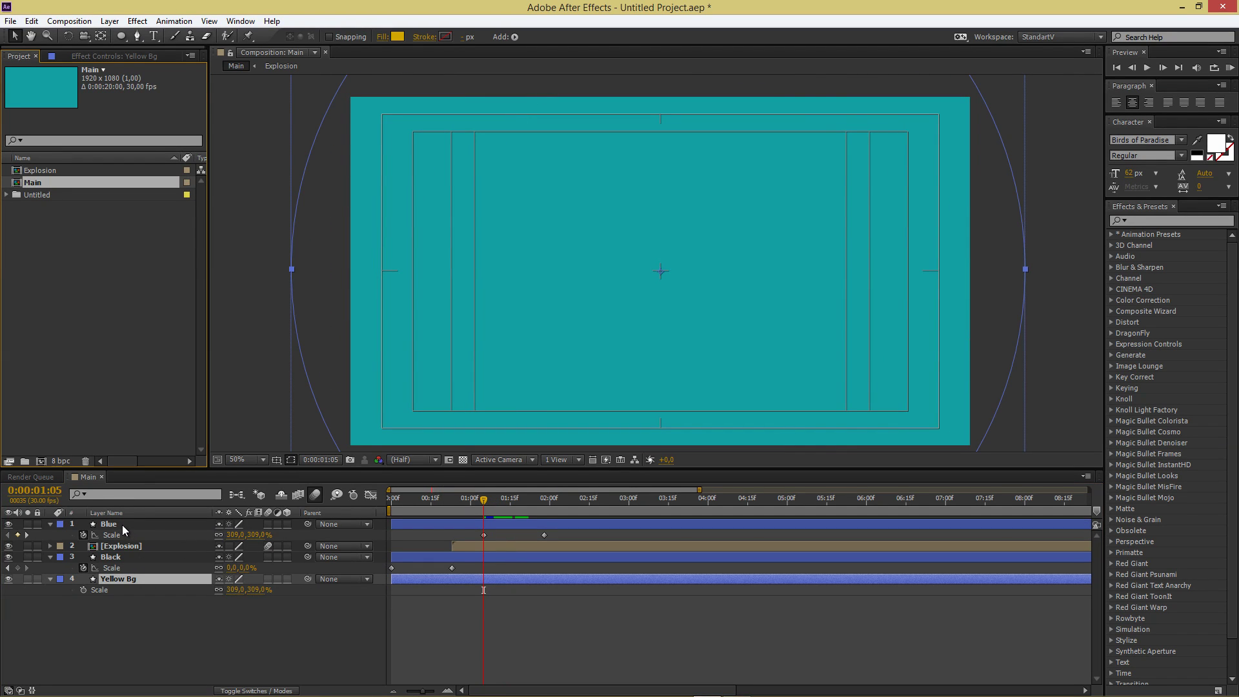
click(122, 525)
click(155, 579)
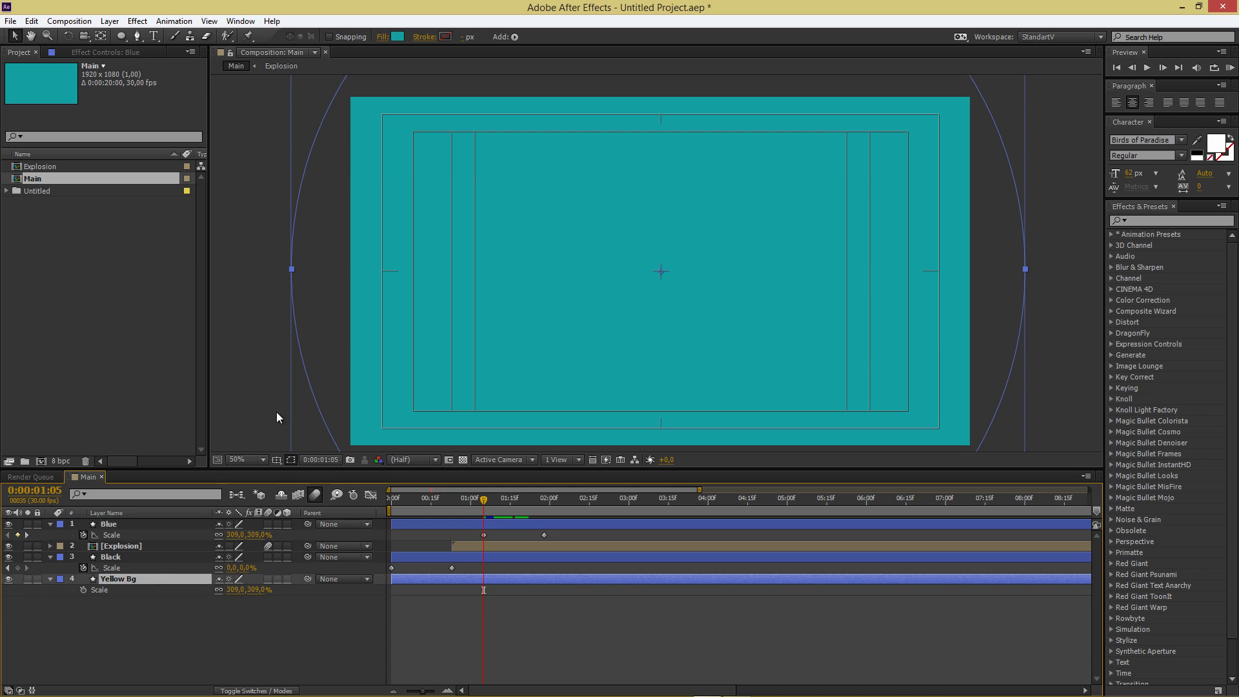
click(395, 37)
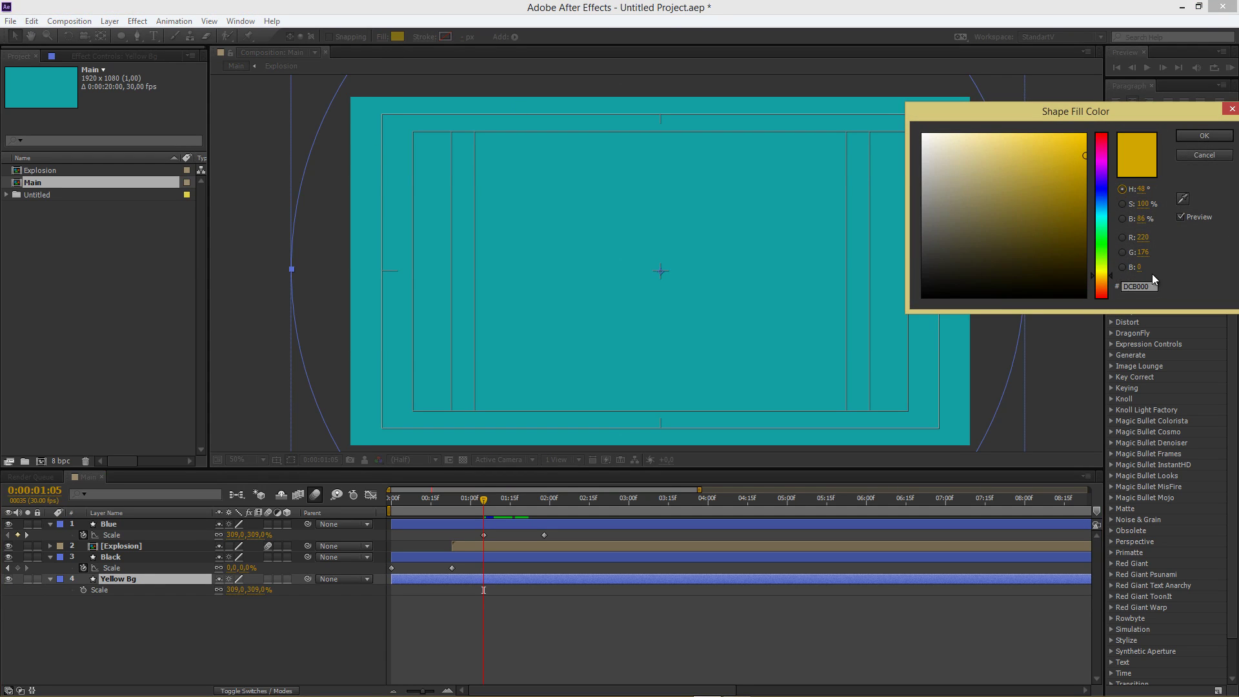
click(1204, 135)
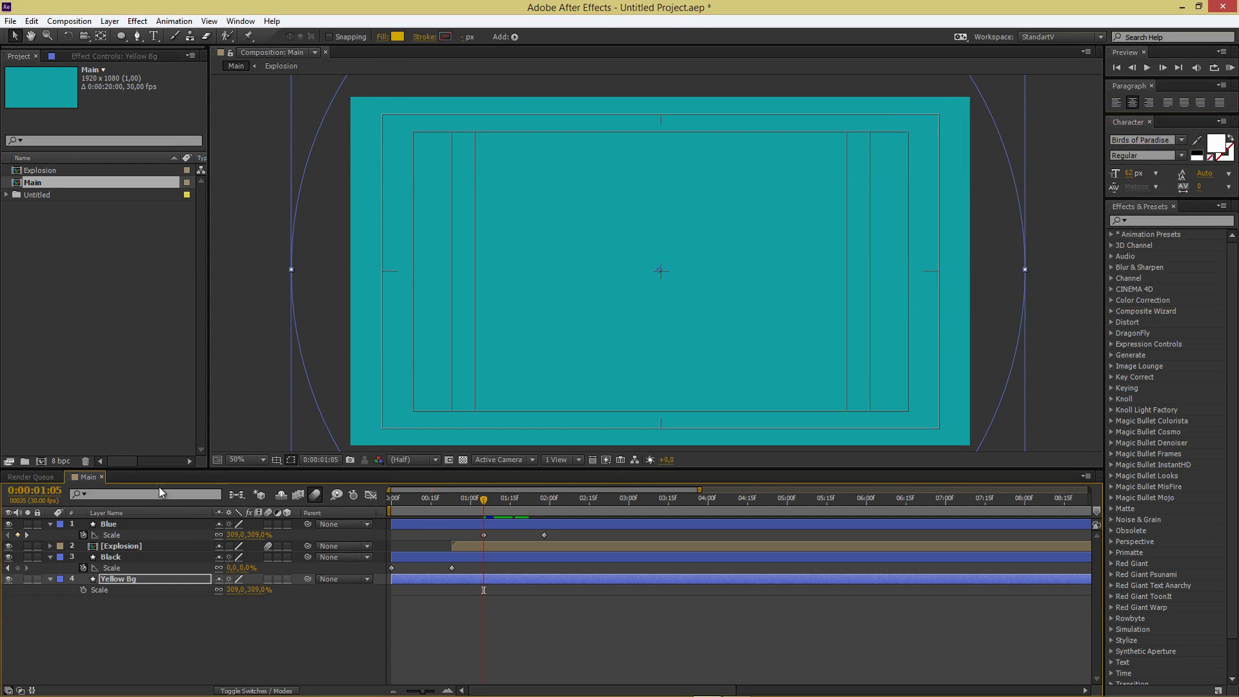
Step: Duplicate the Blue layer and rename the copy Yellow2
click(116, 524)
key(ctrl+d)
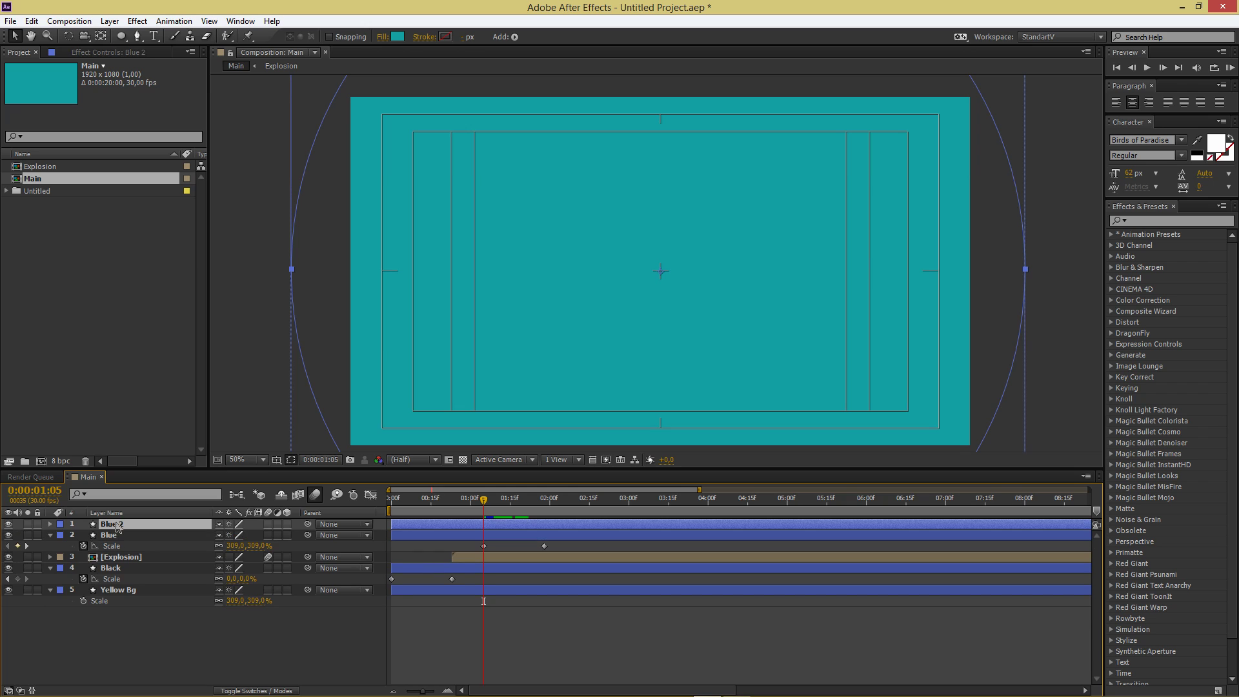
key(Return)
text(Yellow2)
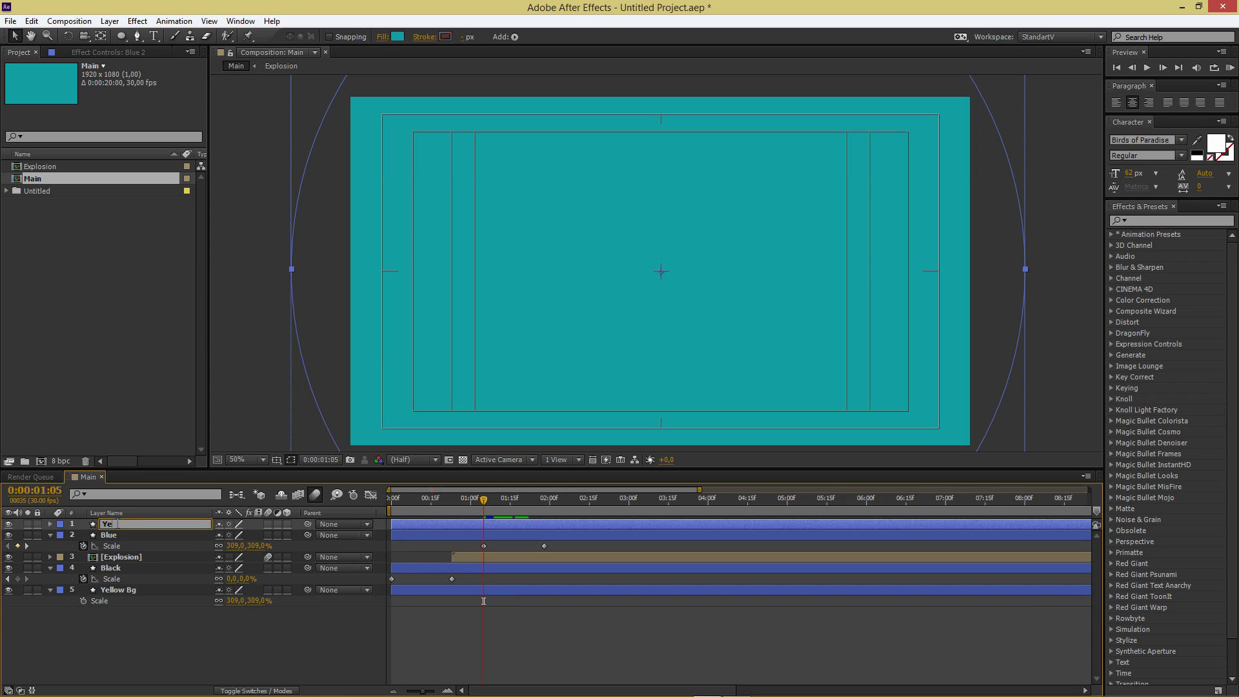
click(161, 606)
Step: Set the Yellow2 layer's fill colour to yellow DCB000
click(134, 525)
click(397, 36)
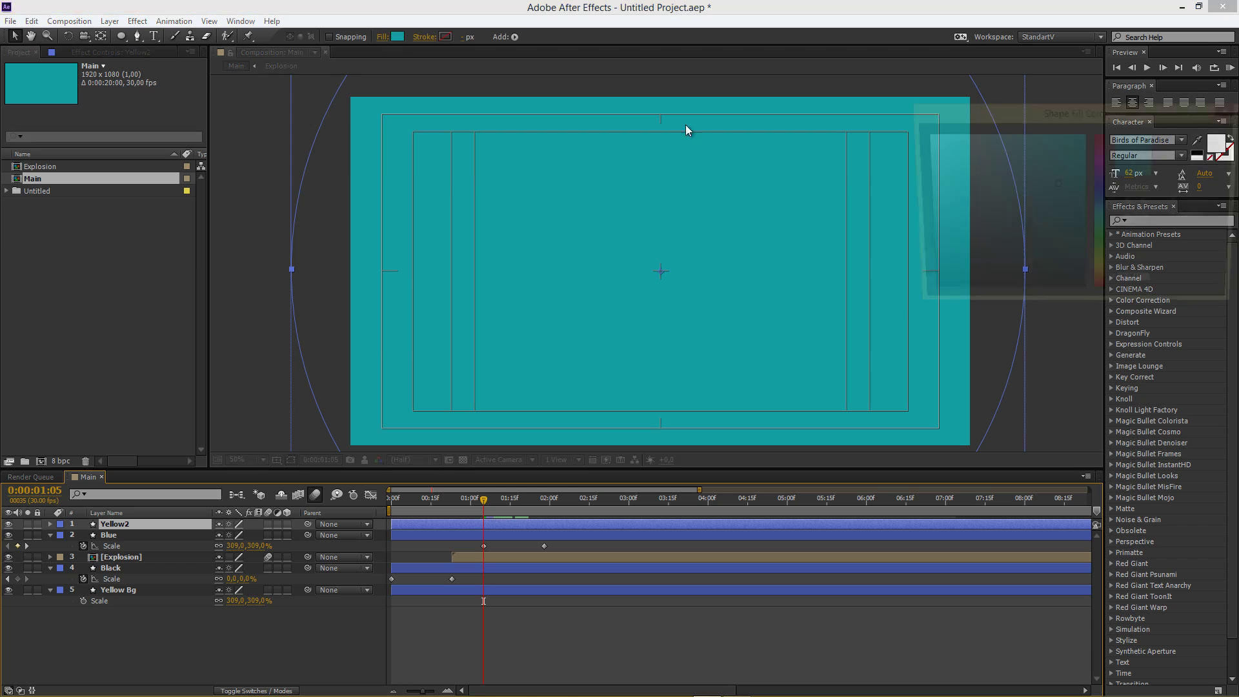
click(1147, 286)
text(DCB000)
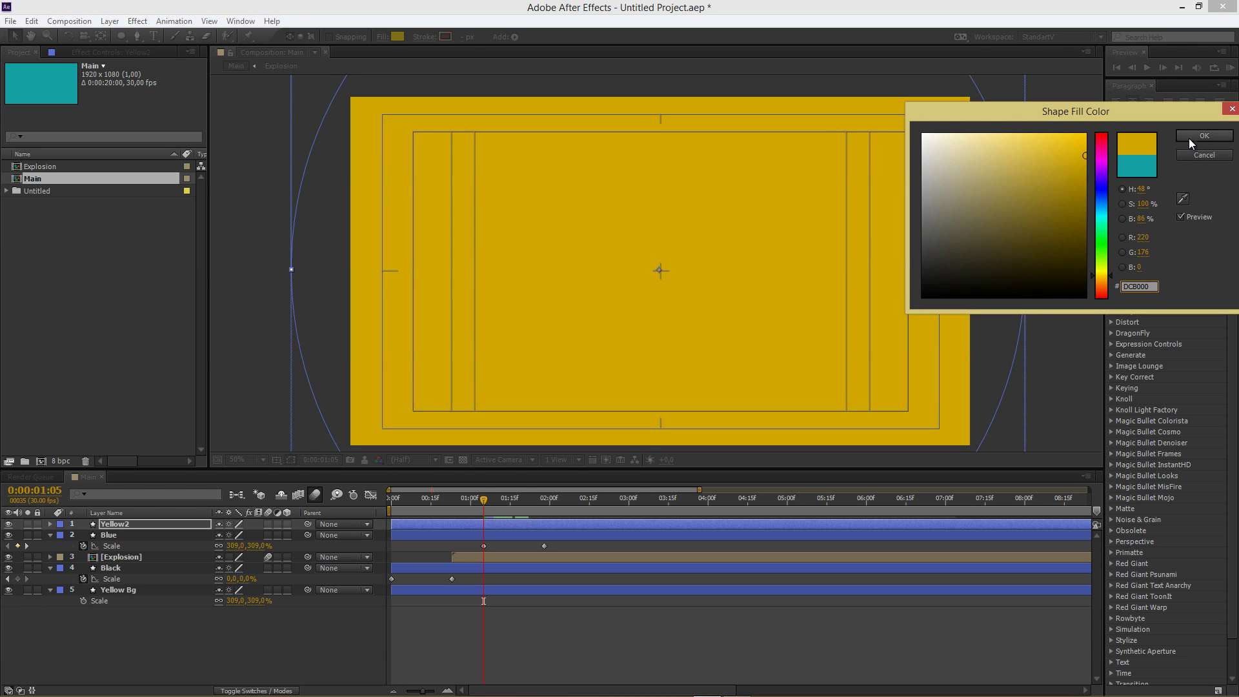
click(1189, 138)
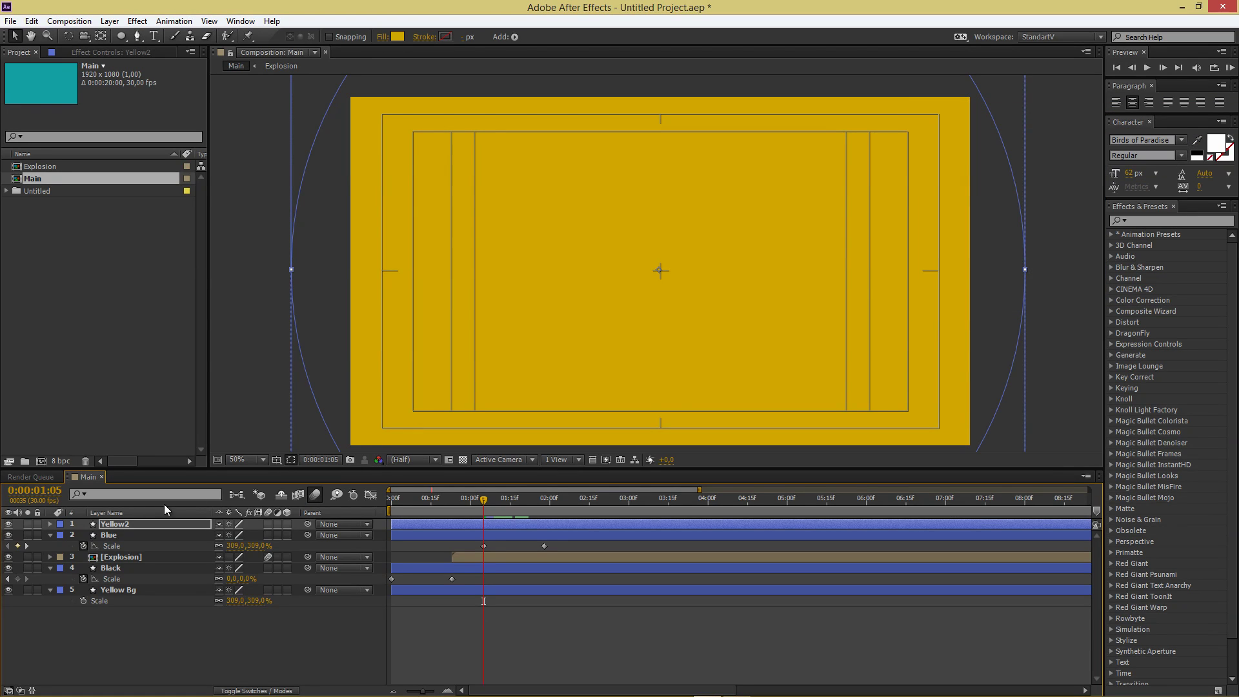
Step: Move Yellow2's Scale keyframes slightly earlier than Blue's, ending included, and shift both layers' Scale keyframes so Yellow2's first sits at 0:00:01:05
click(49, 524)
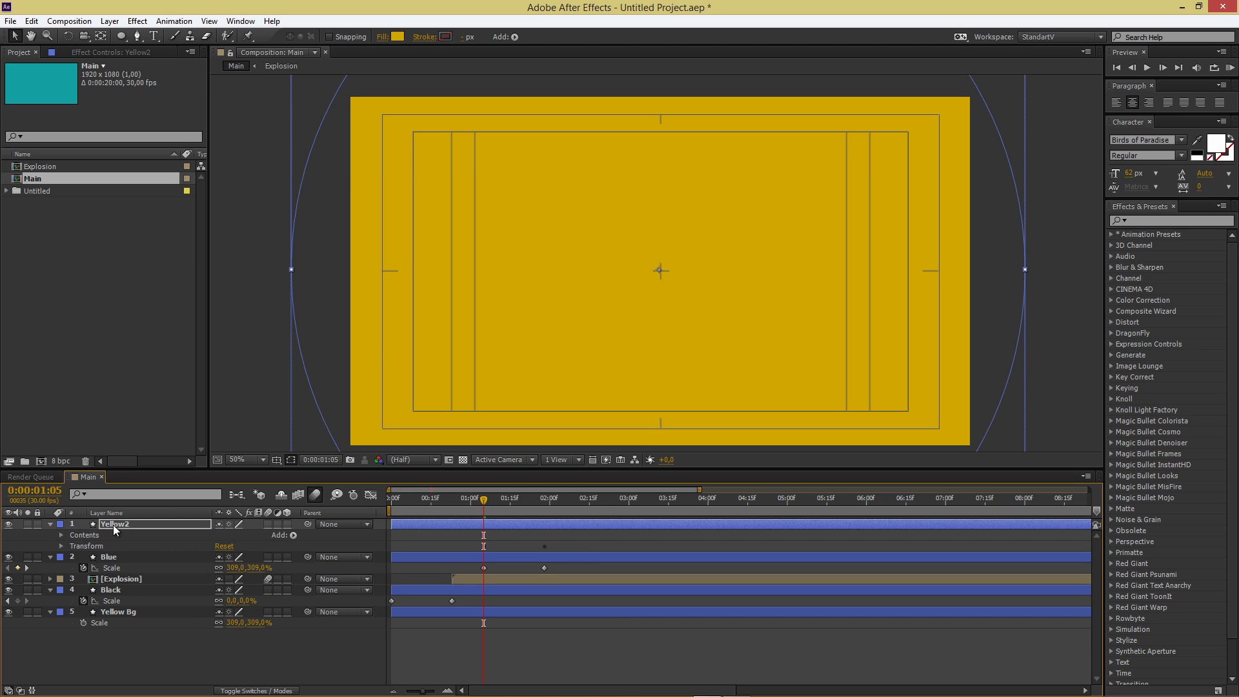
key(s)
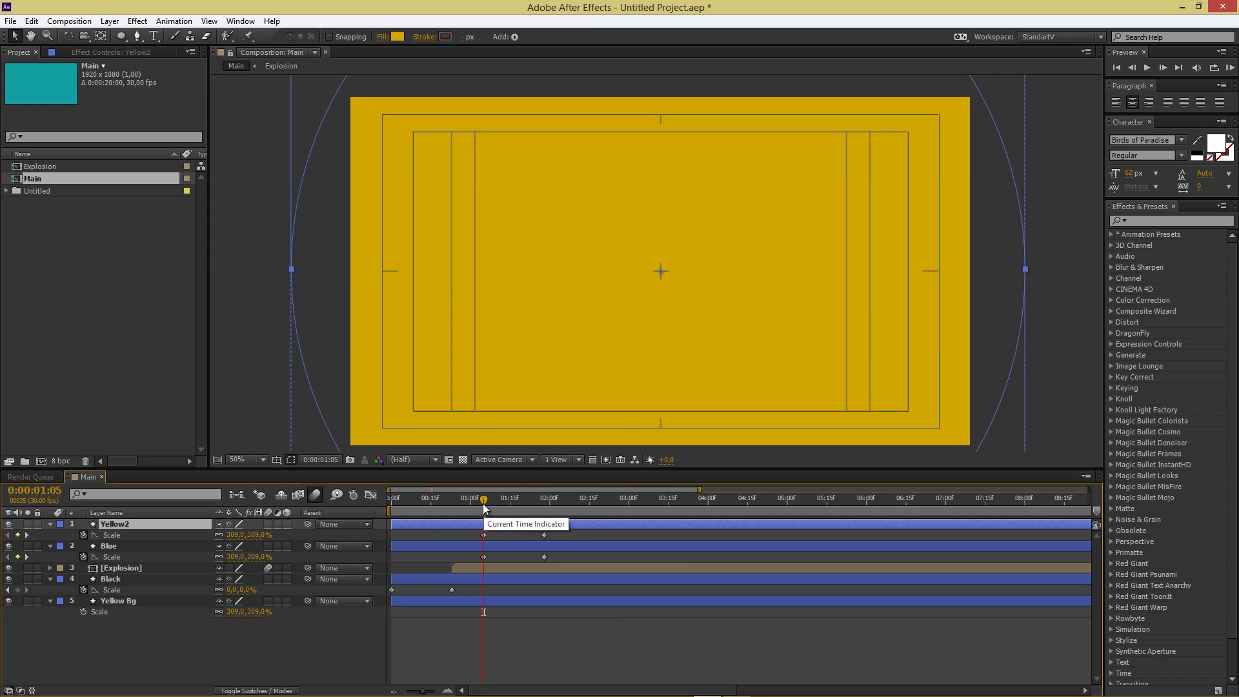
drag(484, 536, 479, 534)
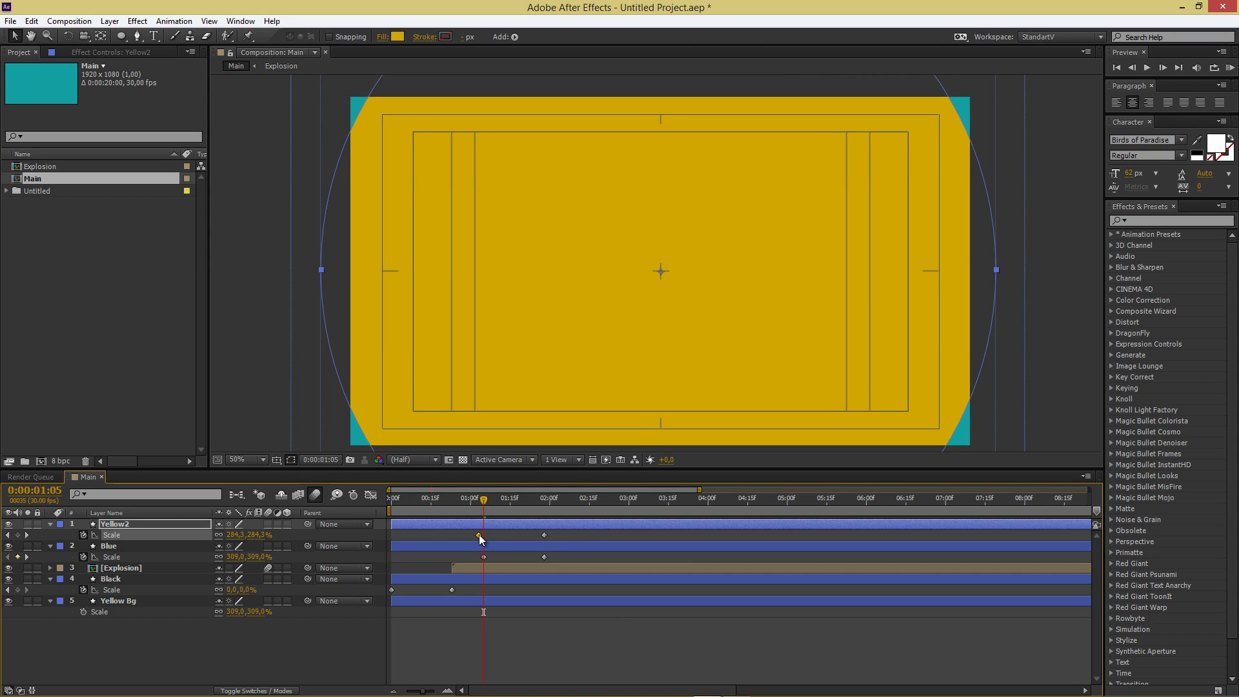
mouse_move(484, 501)
mouse_down()
mouse_move(546, 515)
mouse_move(508, 508)
mouse_move(535, 536)
mouse_move(484, 504)
mouse_up()
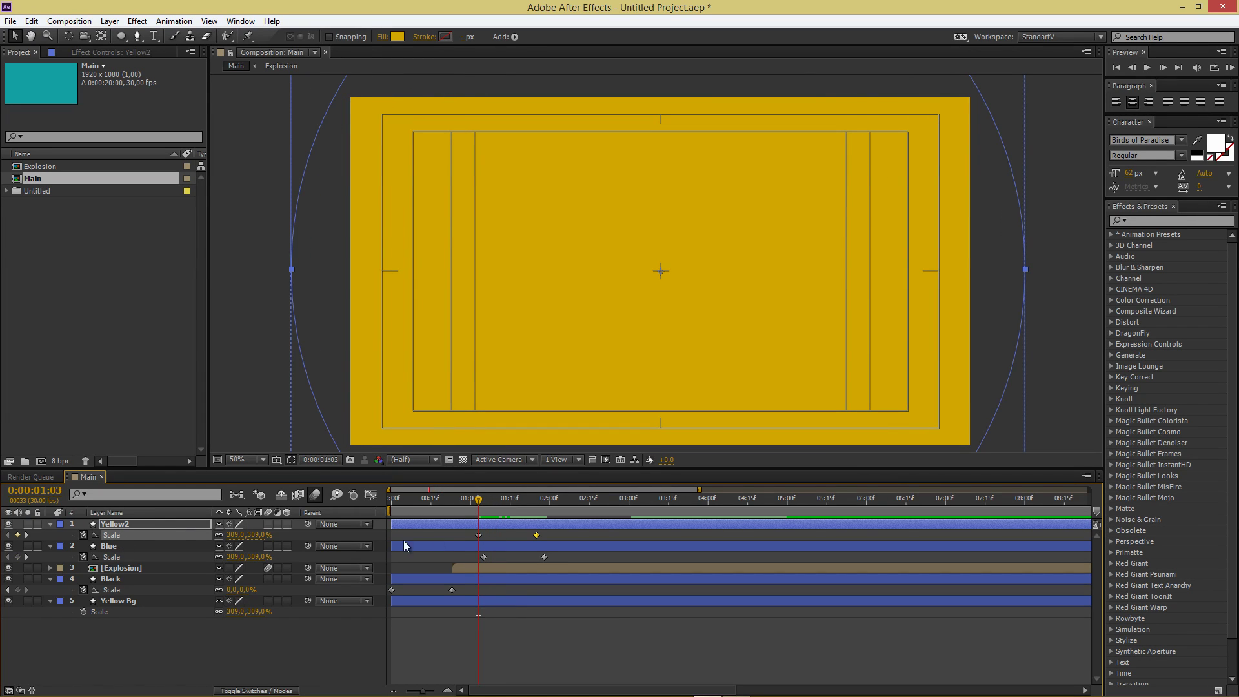
drag(545, 559, 545, 559)
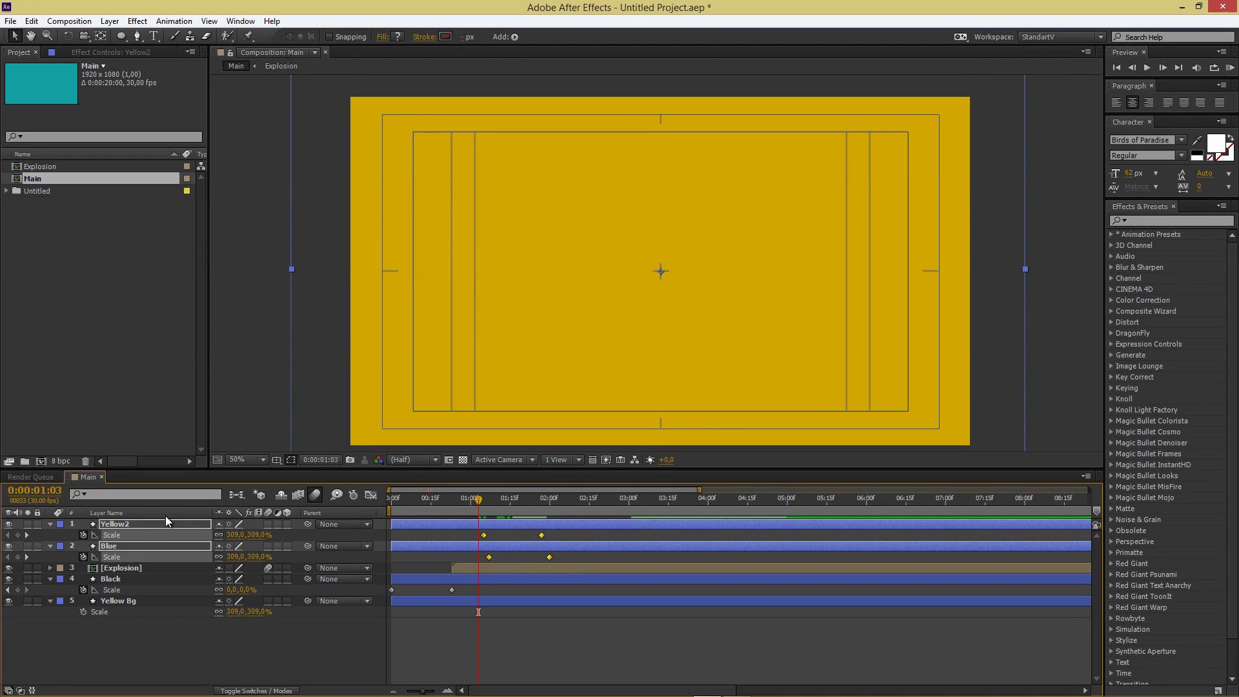
Step: Expand the Yellow2 layer's transform properties and add an Opacity keyframe of 0% at 0:00:01:03
ctrl+click(137, 524)
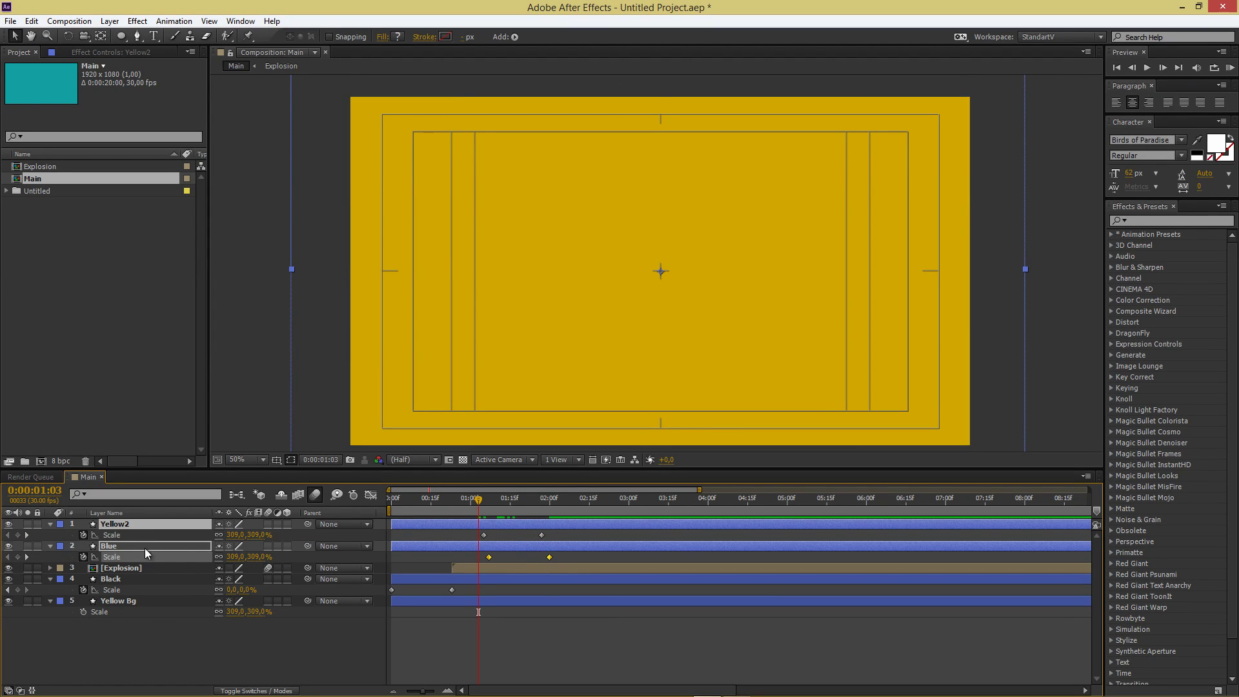
click(150, 568)
click(137, 526)
double_click(53, 521)
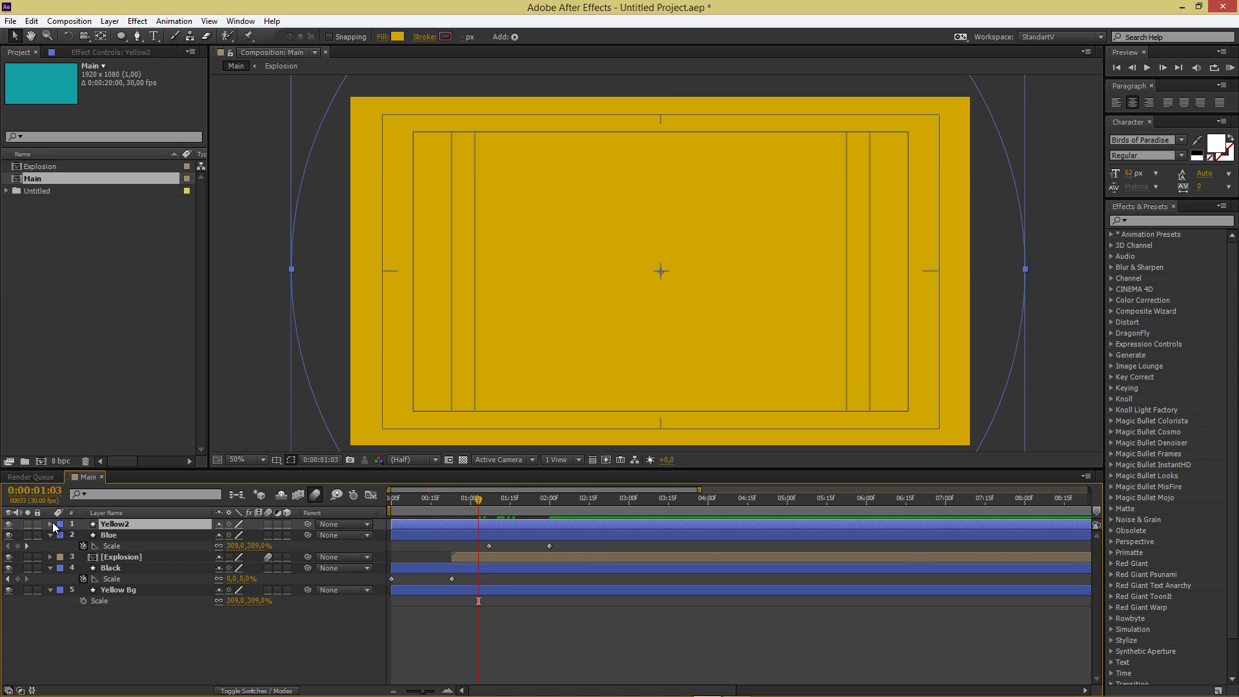
click(62, 546)
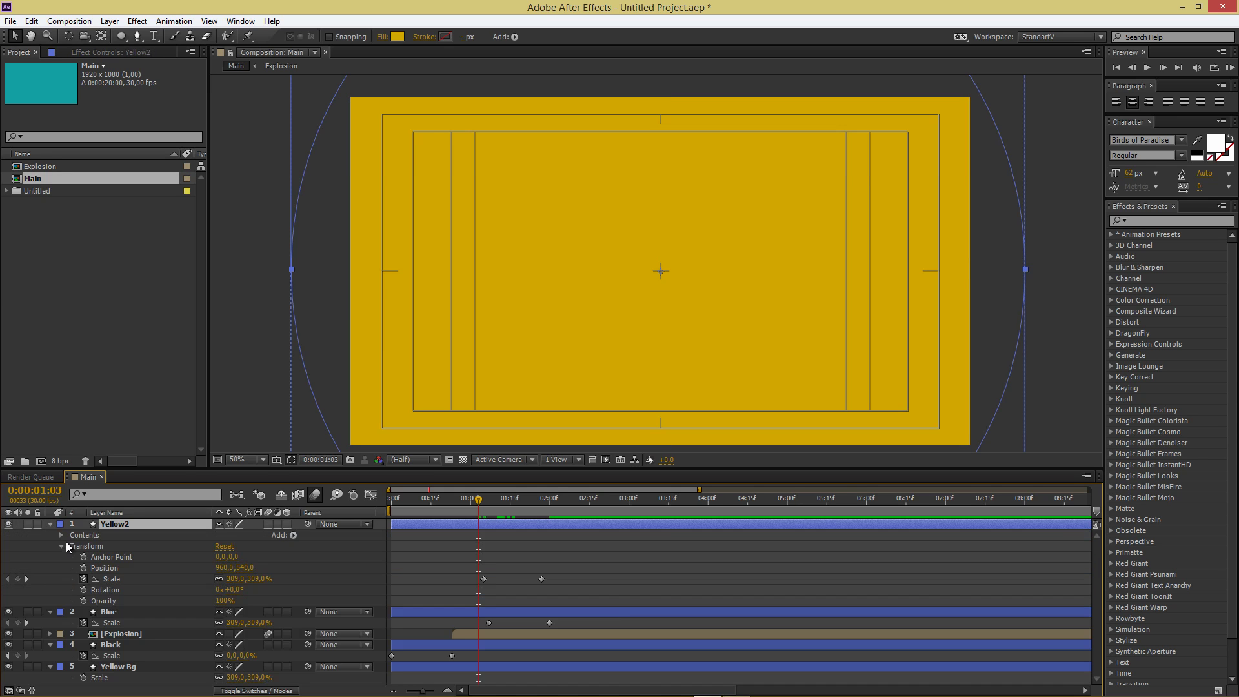
click(84, 600)
click(223, 601)
text(0)
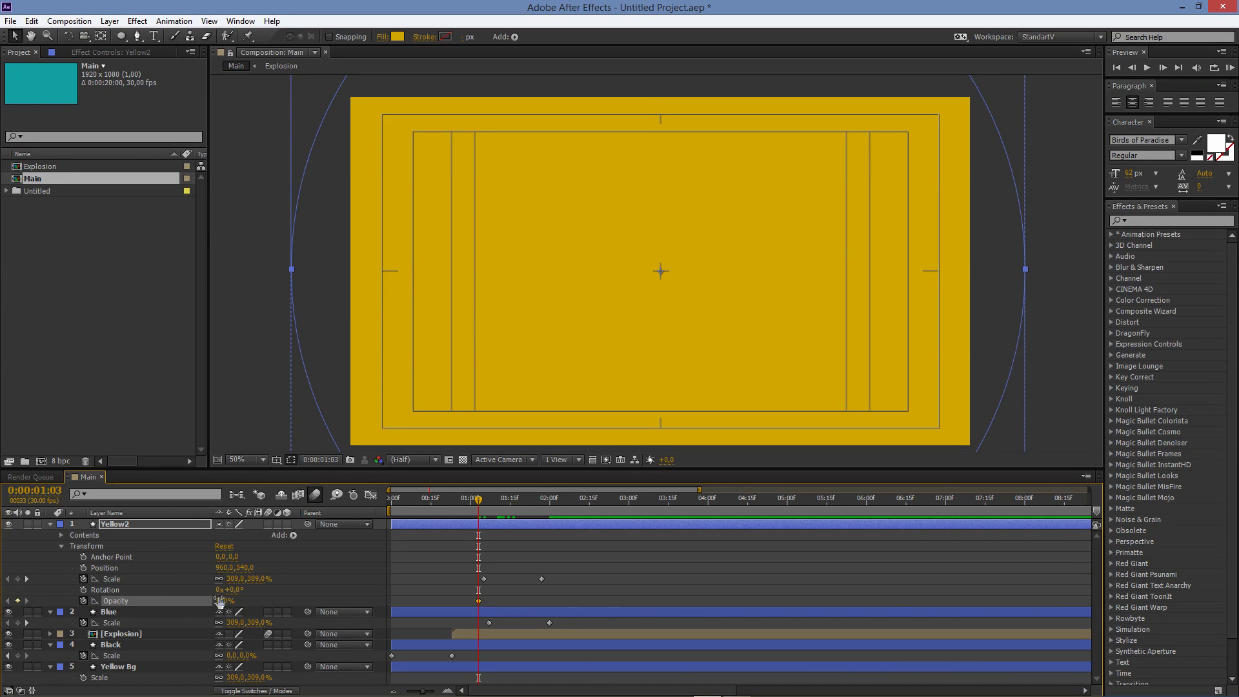
key(Return)
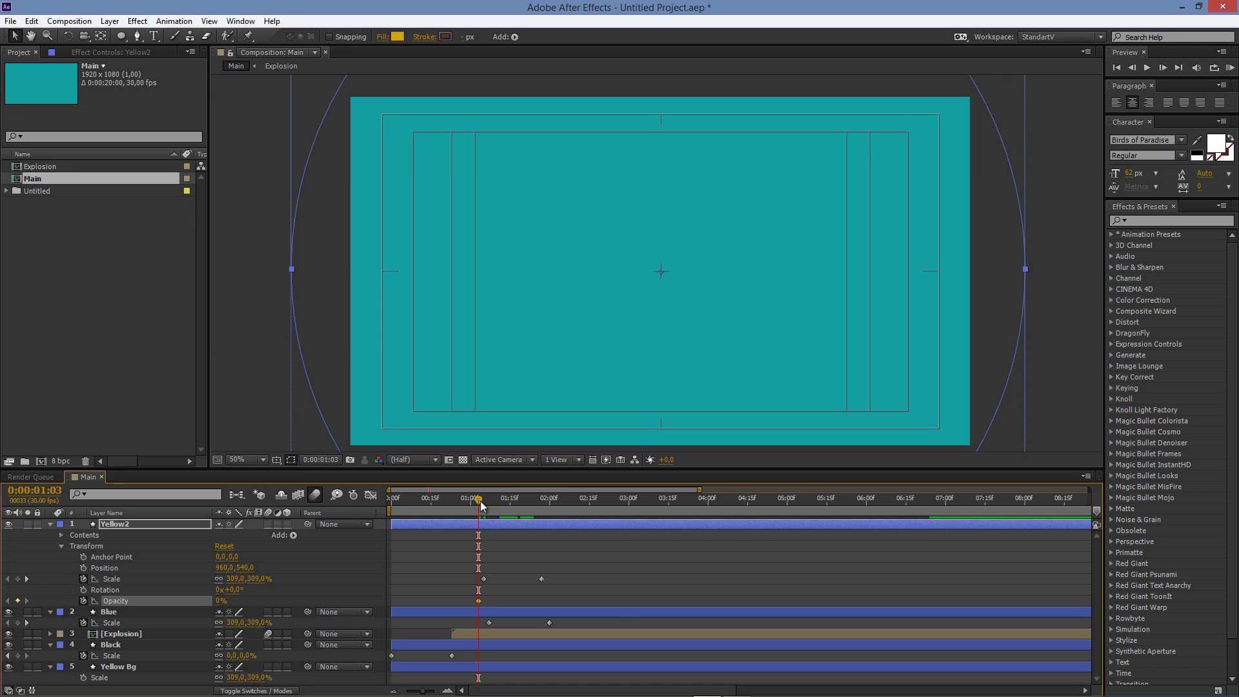
Step: Keyframe Yellow2's Opacity at 100% at 0:00:01:05 and move its 0% keyframe to 0:00:01:04
drag(481, 501, 482, 502)
drag(221, 601, 380, 598)
drag(479, 601, 481, 601)
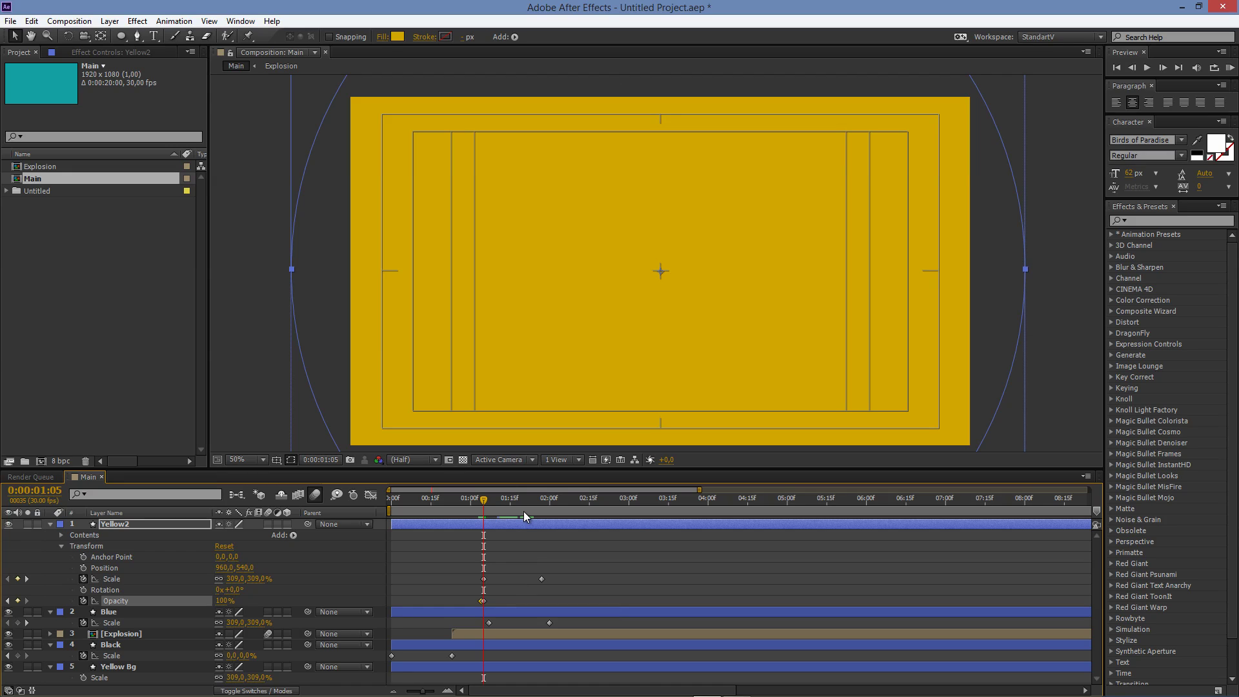
key(Page_Up)
key(Page_Down)
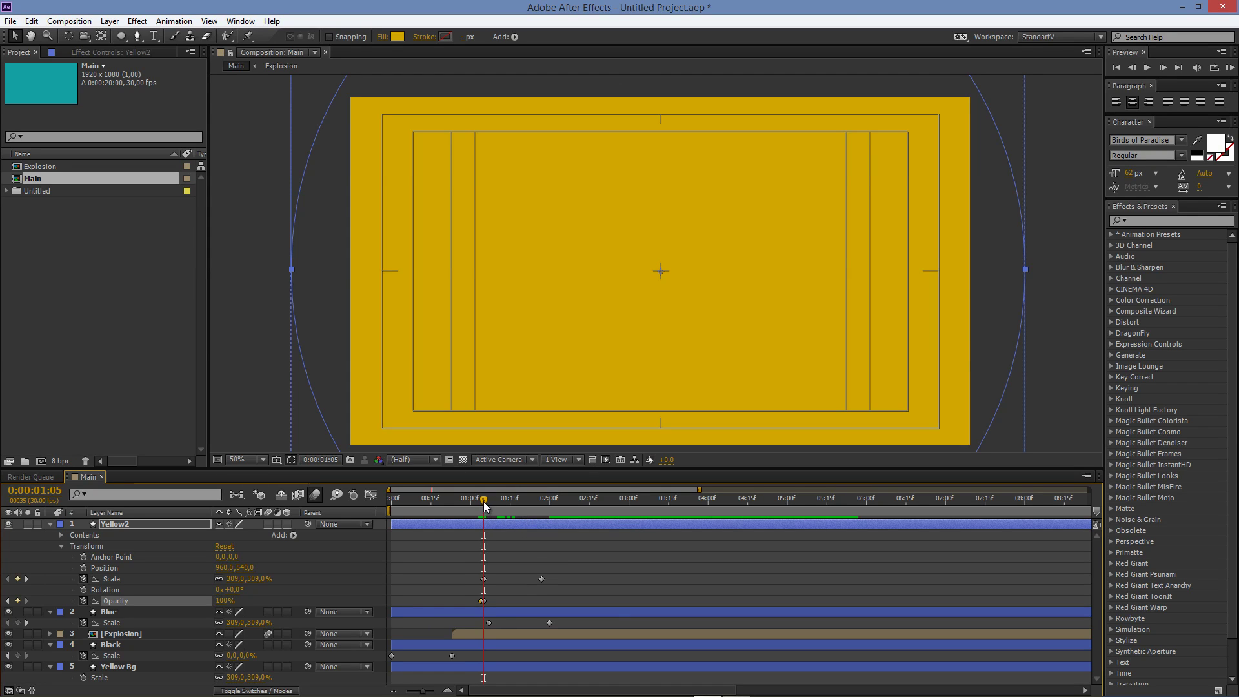
drag(485, 501, 484, 501)
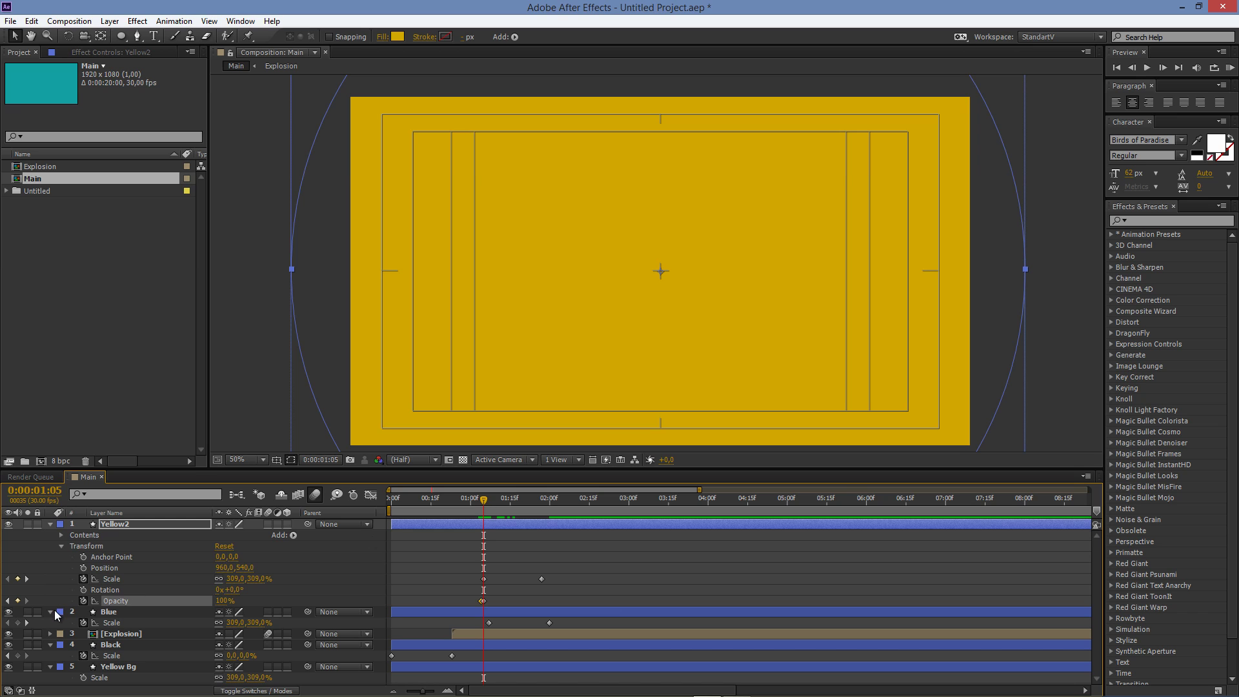
Step: Keyframe the Blue layer's Opacity at 100% at 0:00:01:05 and 0% at 0:00:01:04, and collapse the Blue and Yellow2 layers
click(51, 611)
click(51, 611)
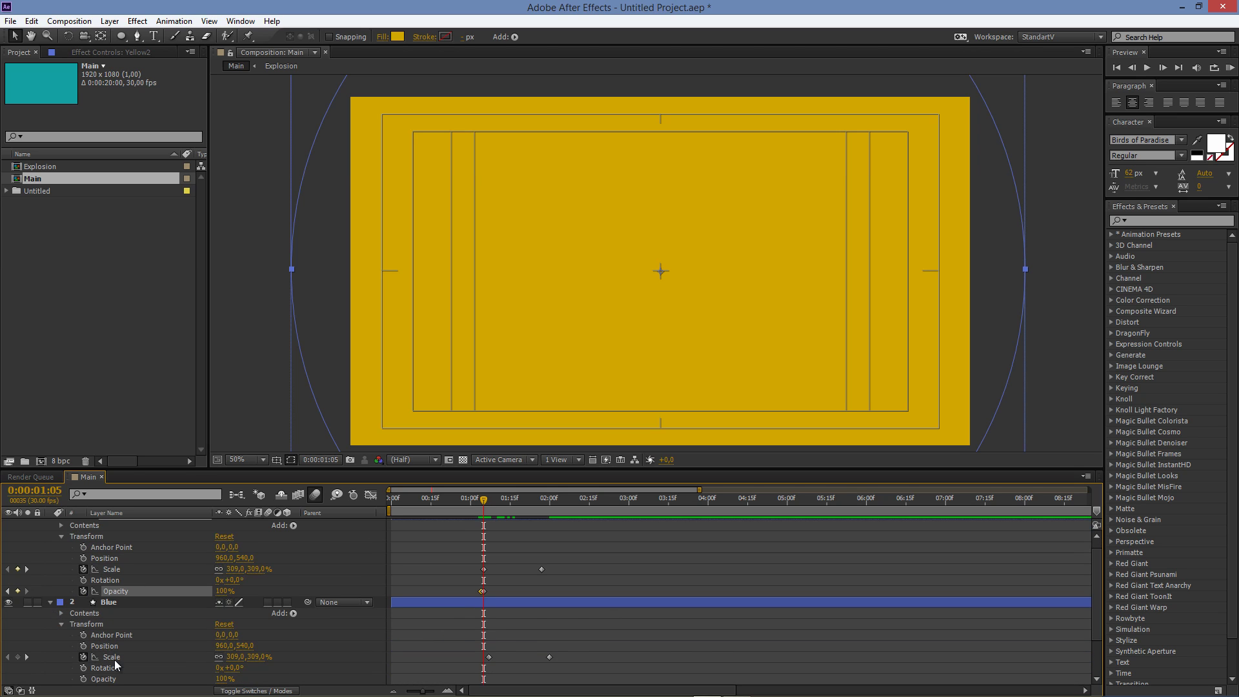
click(83, 679)
key(Page_Up)
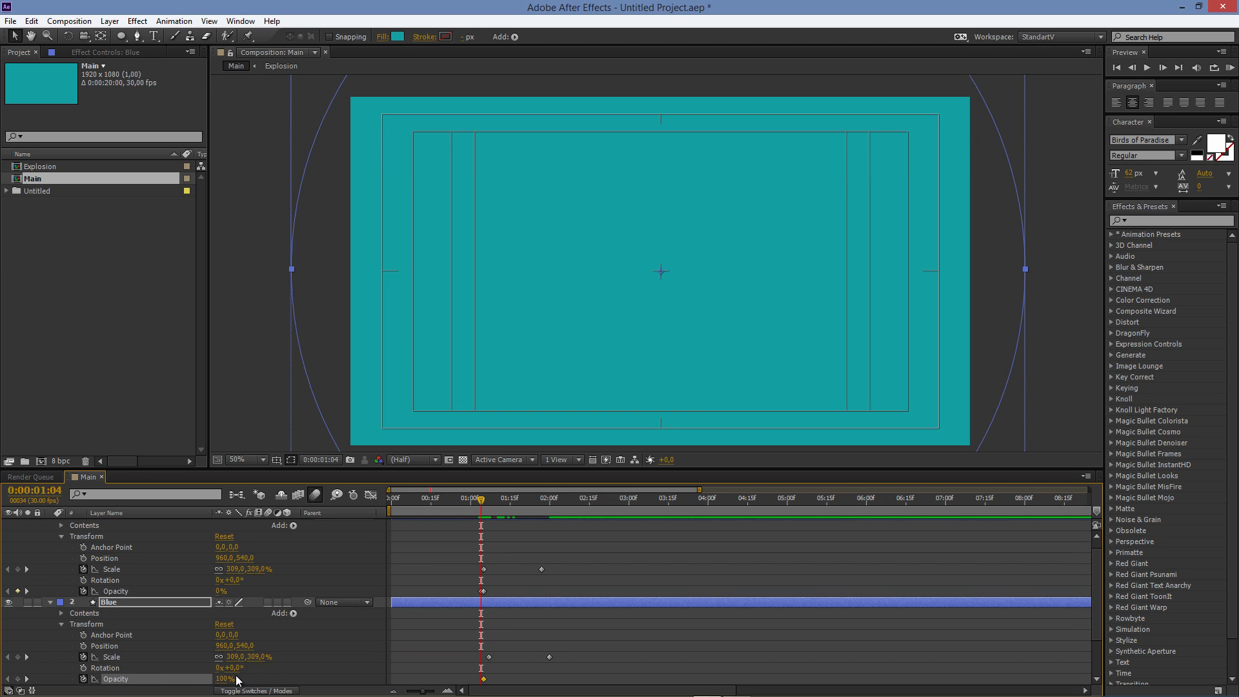
drag(227, 680, 115, 679)
click(50, 602)
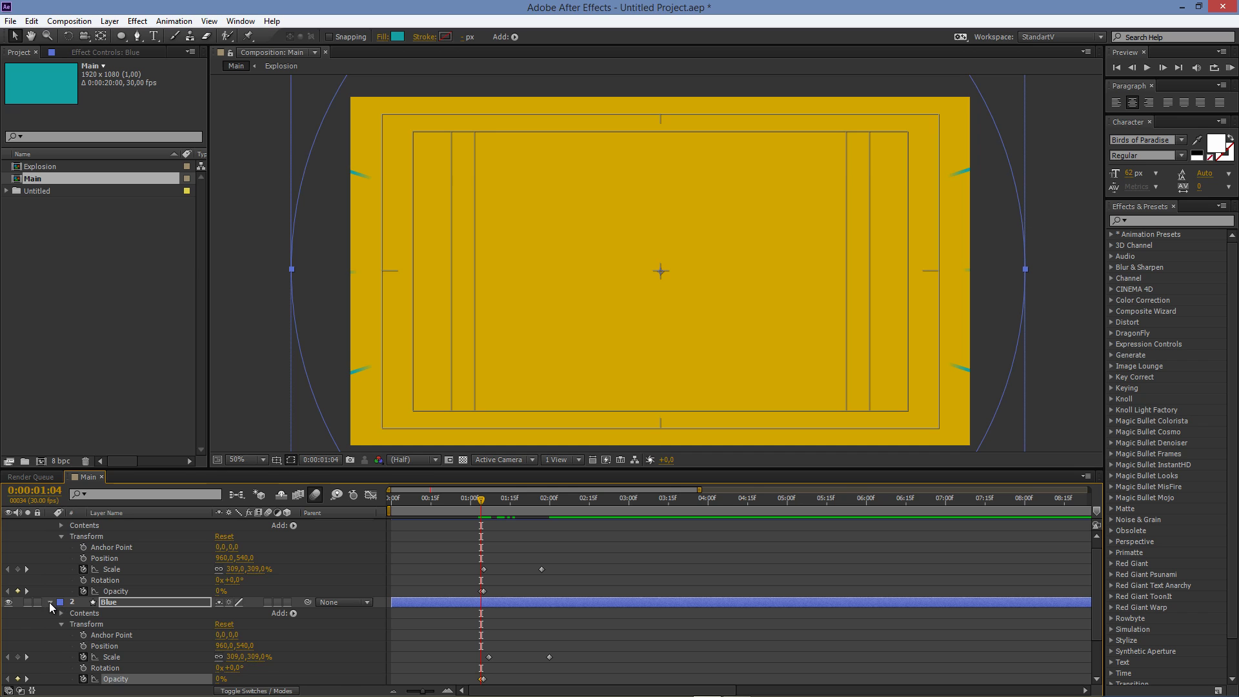
click(51, 523)
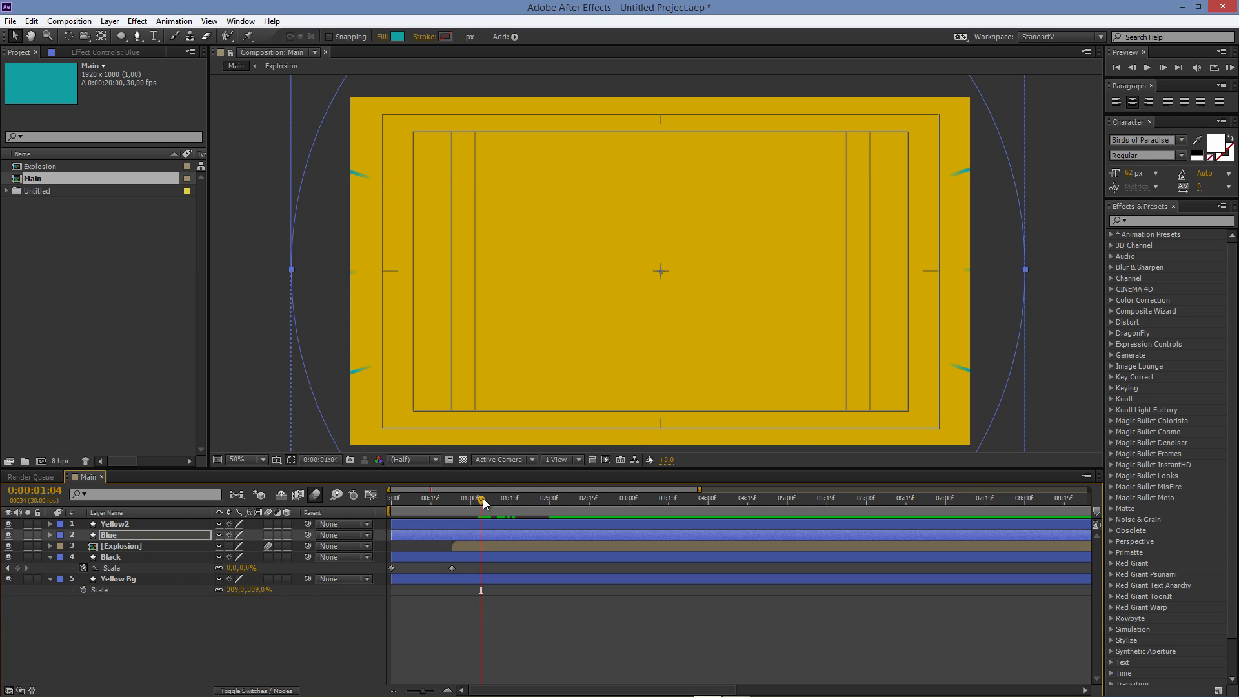
Step: Reveal the Blue layer's animated properties and add a Scale keyframe with the existing value at 0:00:01:22
click(483, 498)
drag(486, 500, 533, 511)
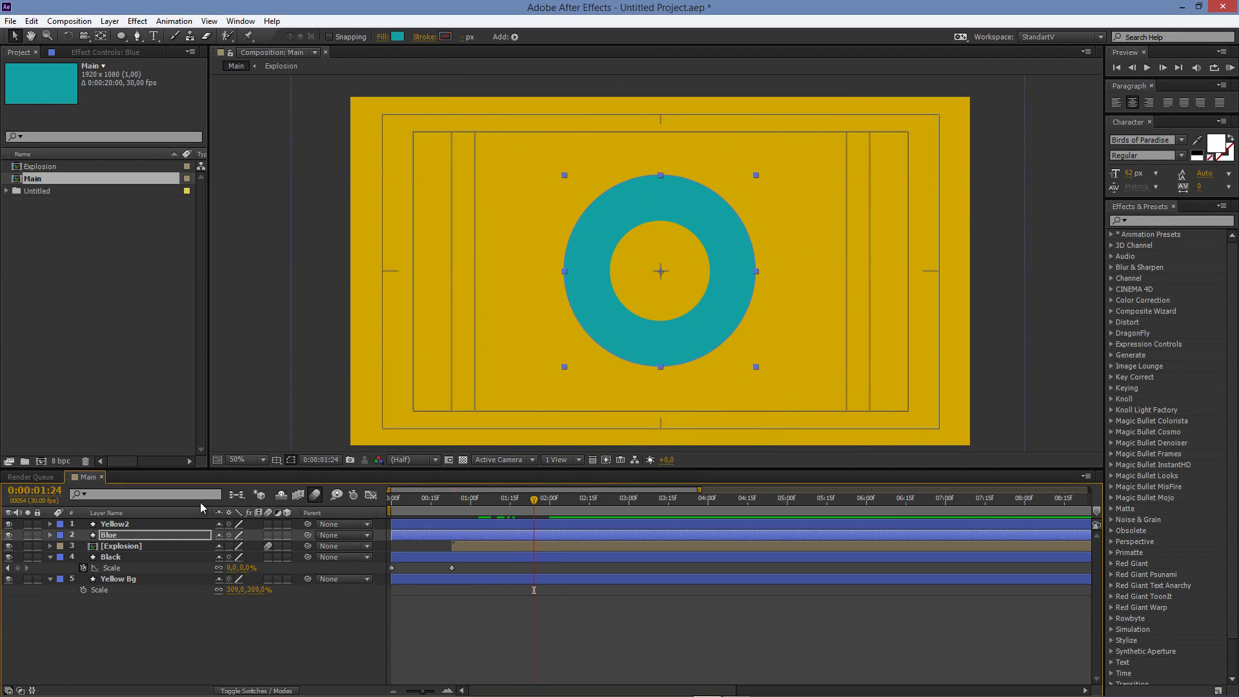
click(121, 536)
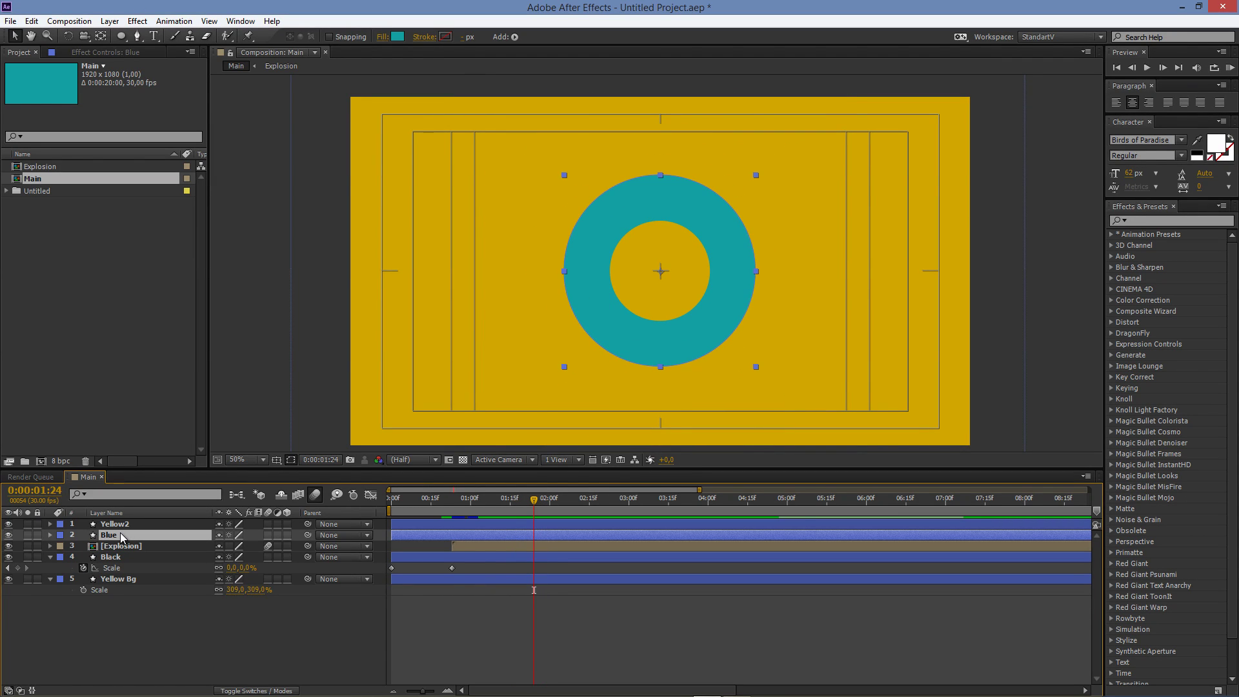
key(u)
mouse_move(536, 501)
mouse_down()
mouse_move(551, 506)
mouse_move(538, 504)
mouse_up()
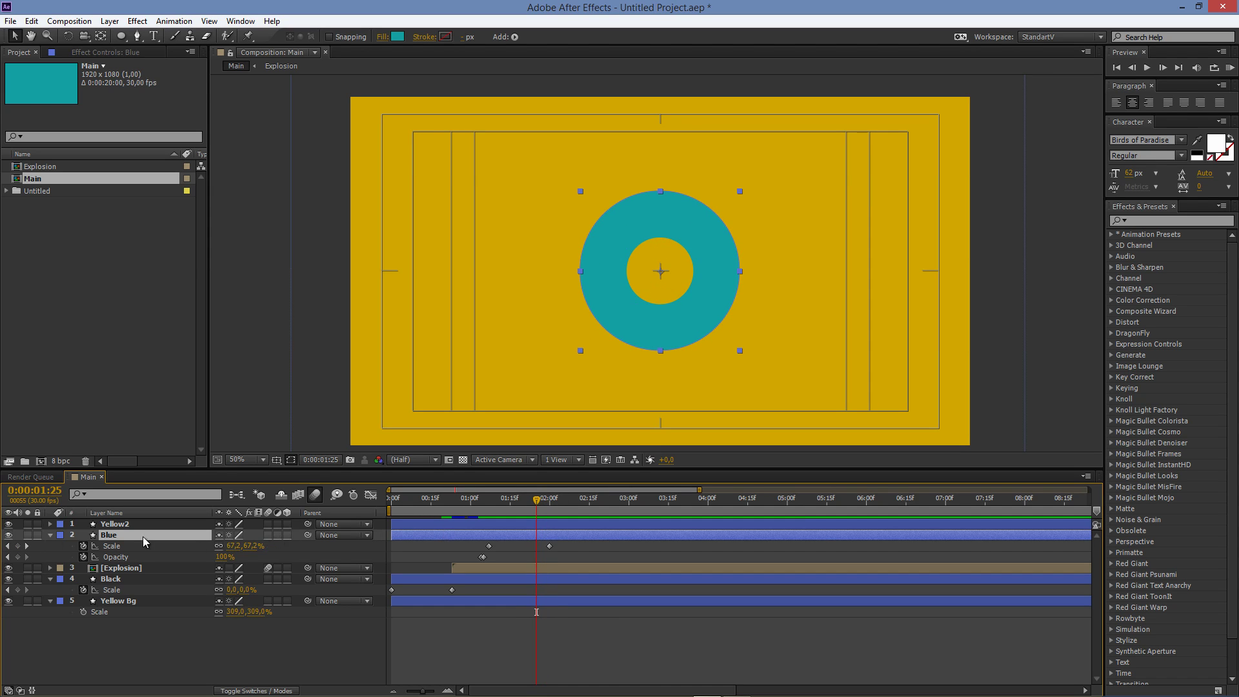
click(534, 500)
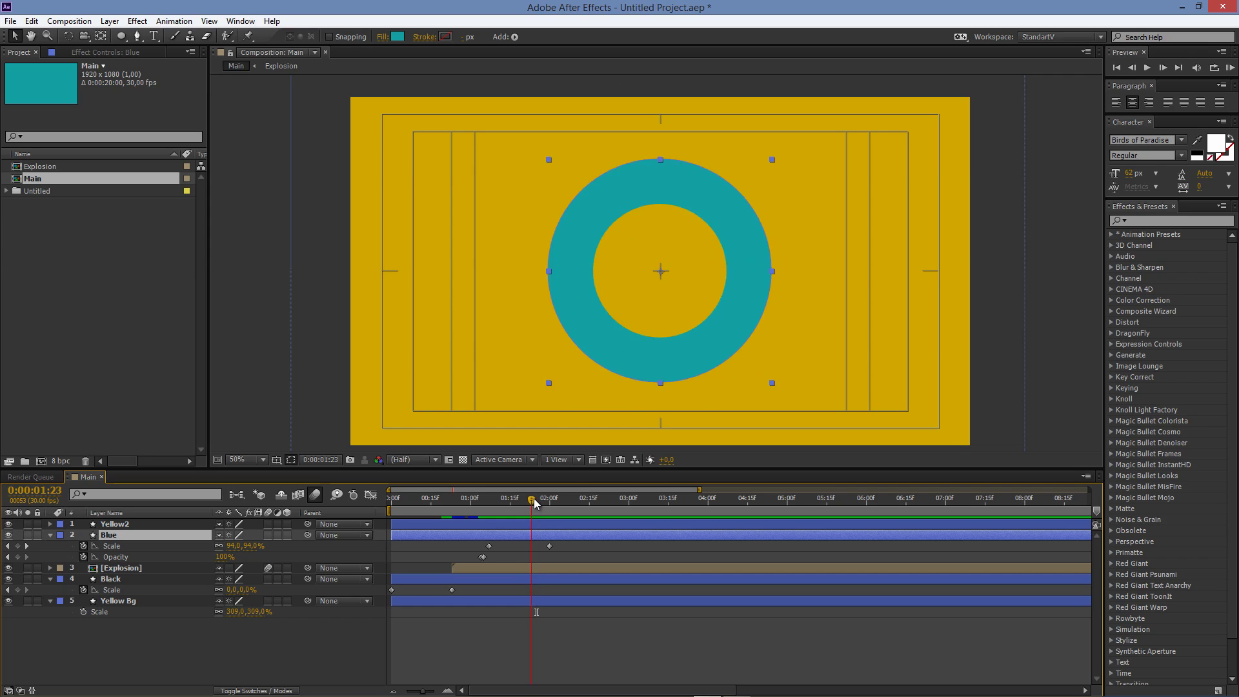
drag(533, 498, 532, 498)
click(530, 500)
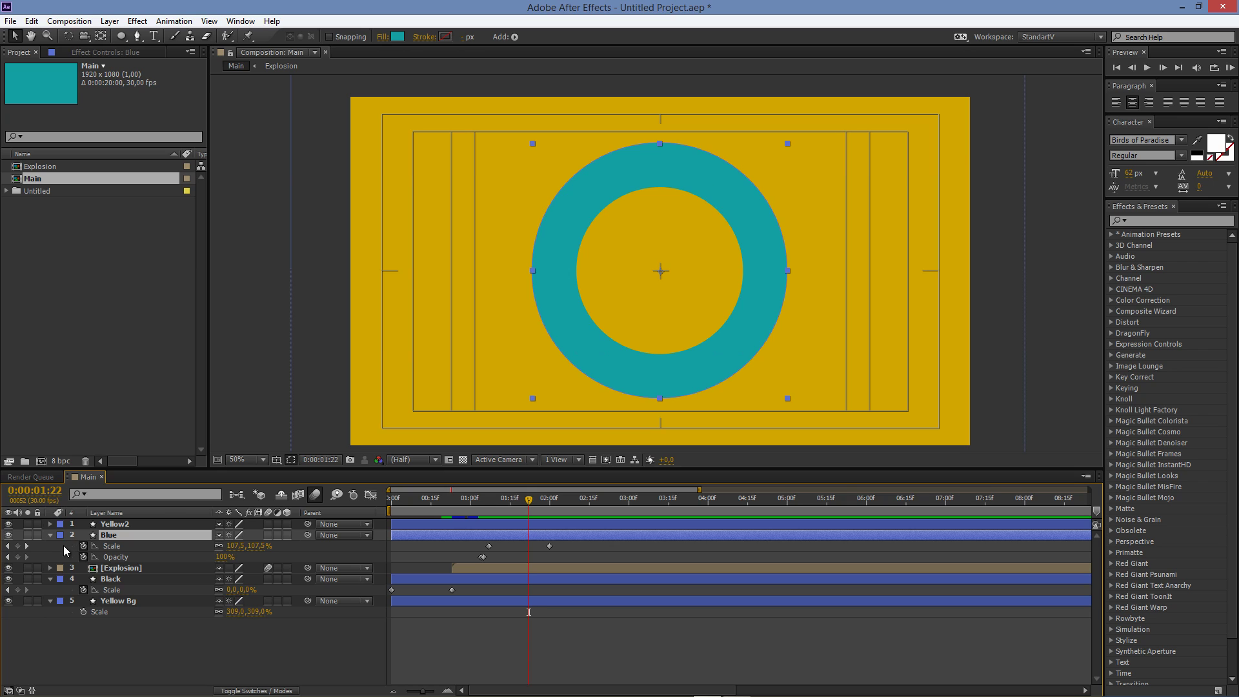
click(18, 546)
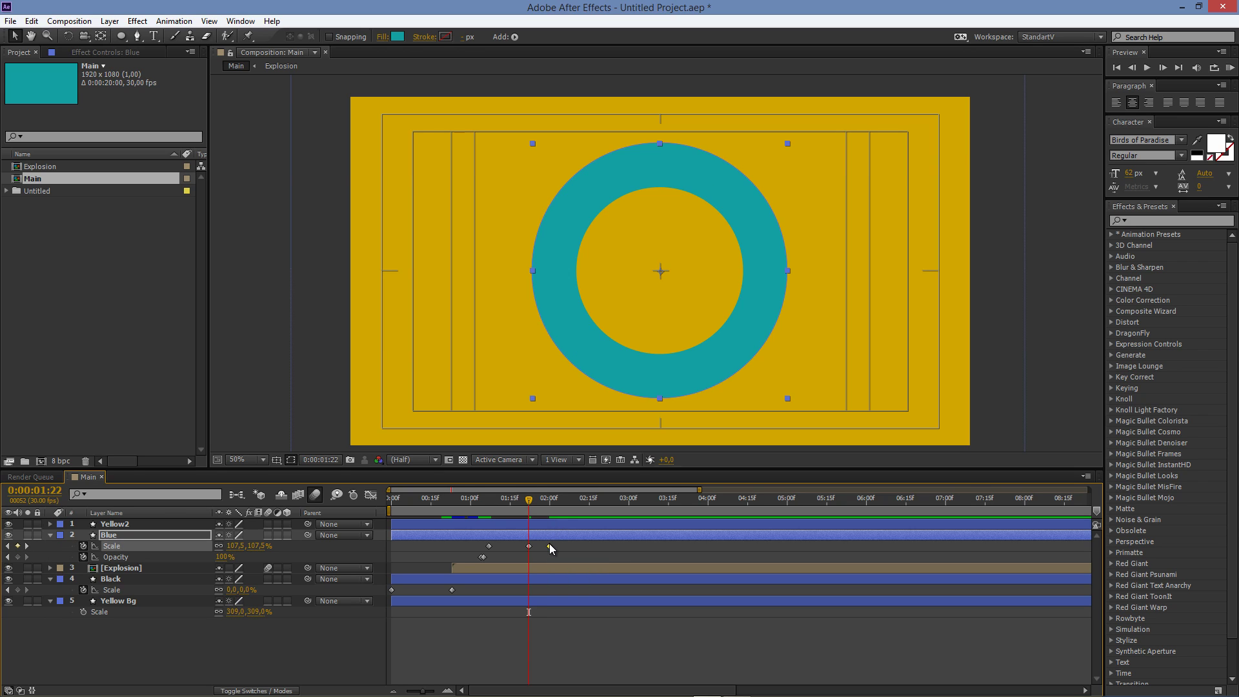
Step: Delete the Blue layer's last Scale keyframe near the two-second mark and advance the current time to 0:00:01:27
key(Page_Down)
click(549, 546)
key(Delete)
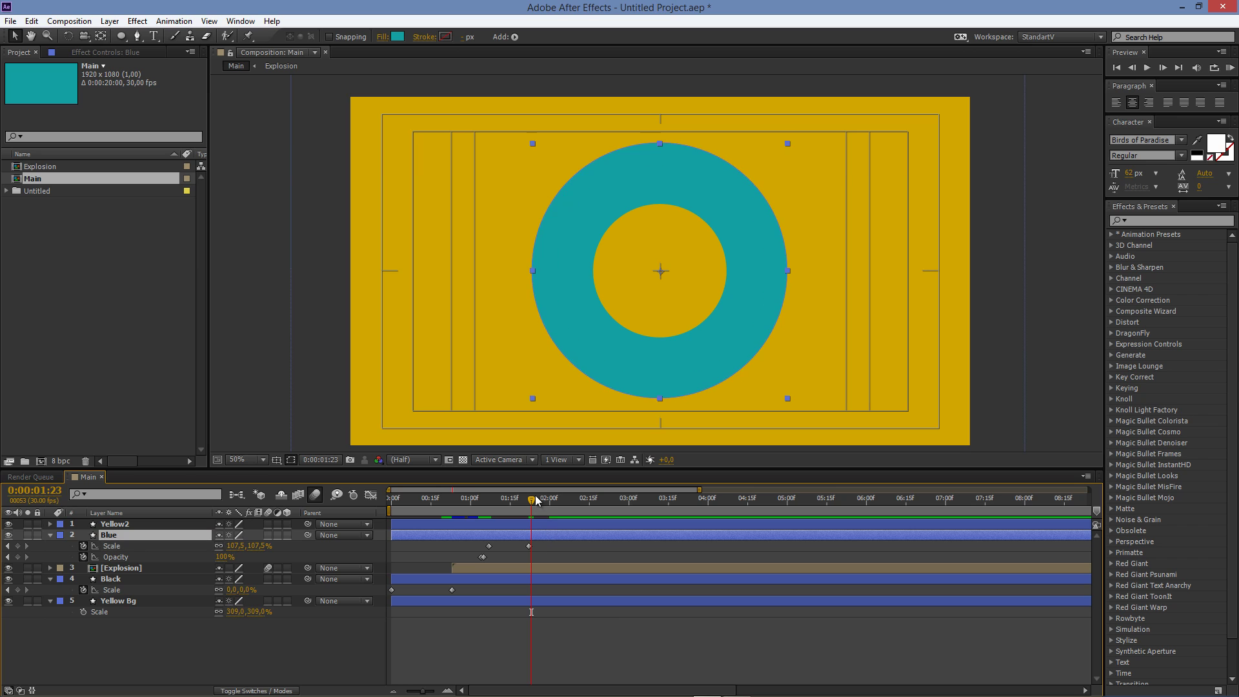
mouse_move(536, 495)
mouse_down()
mouse_move(552, 497)
mouse_move(454, 496)
mouse_move(583, 495)
mouse_move(484, 496)
mouse_move(542, 487)
mouse_up()
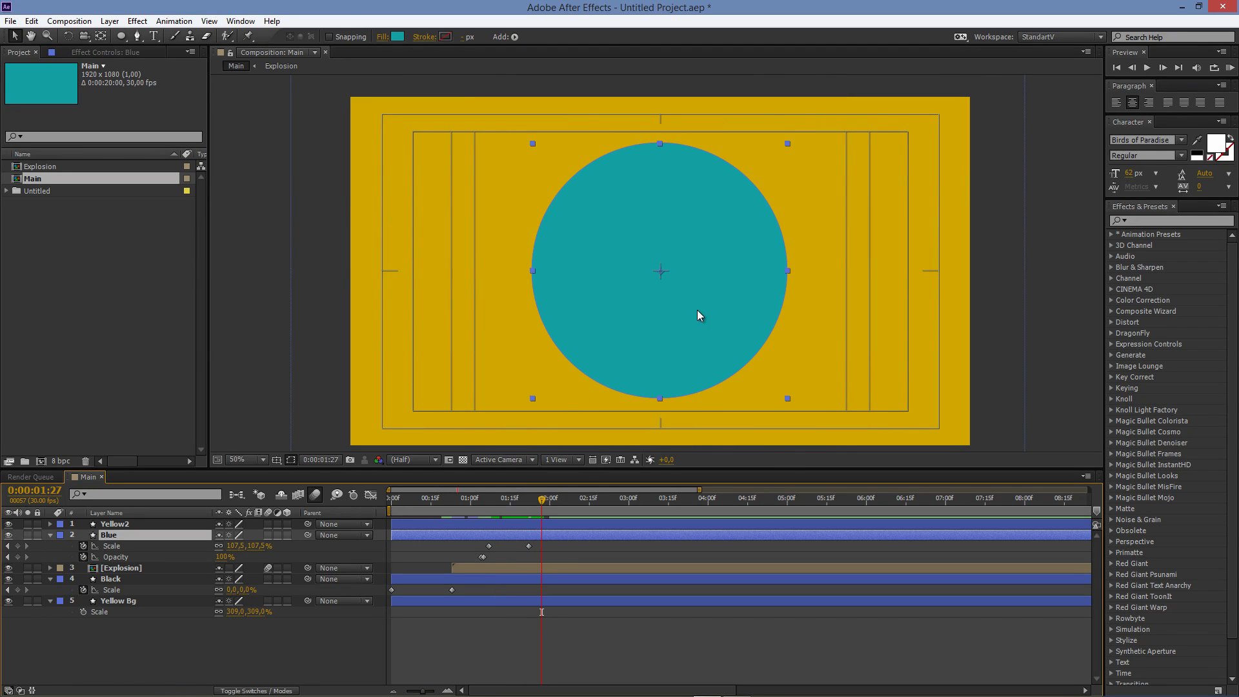
Step: Duplicate the Yellow2 layer and rename the copy as Red
click(181, 524)
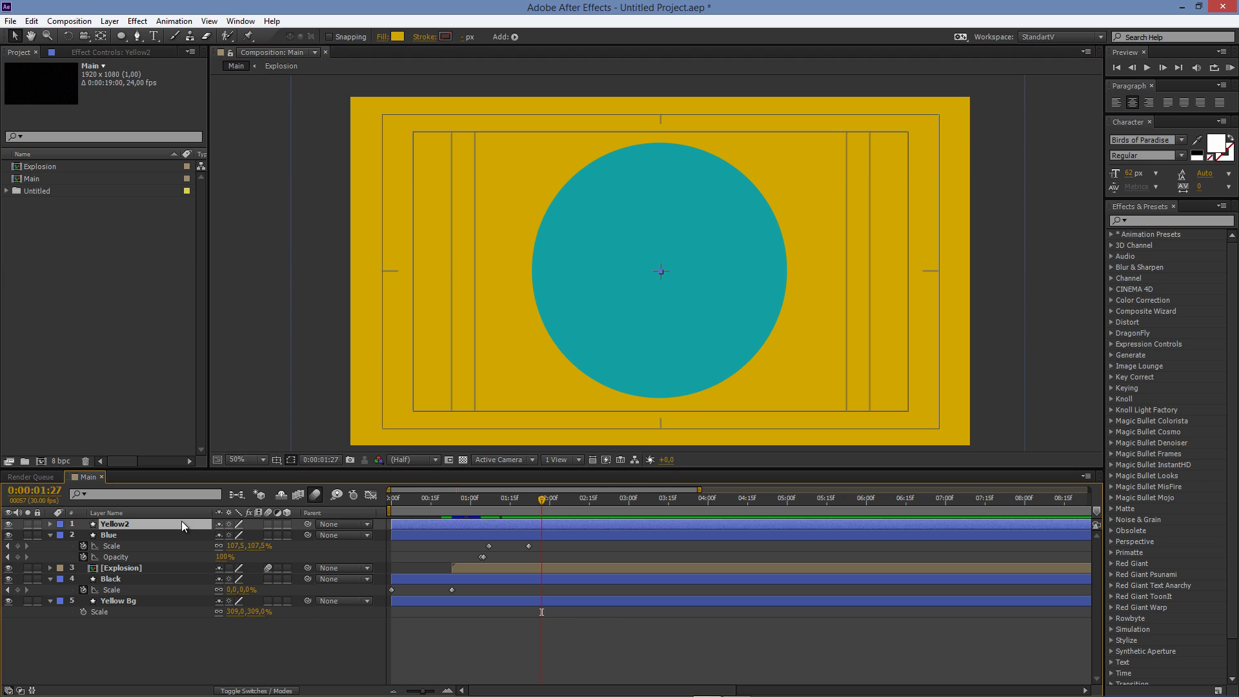
key(ctrl+d)
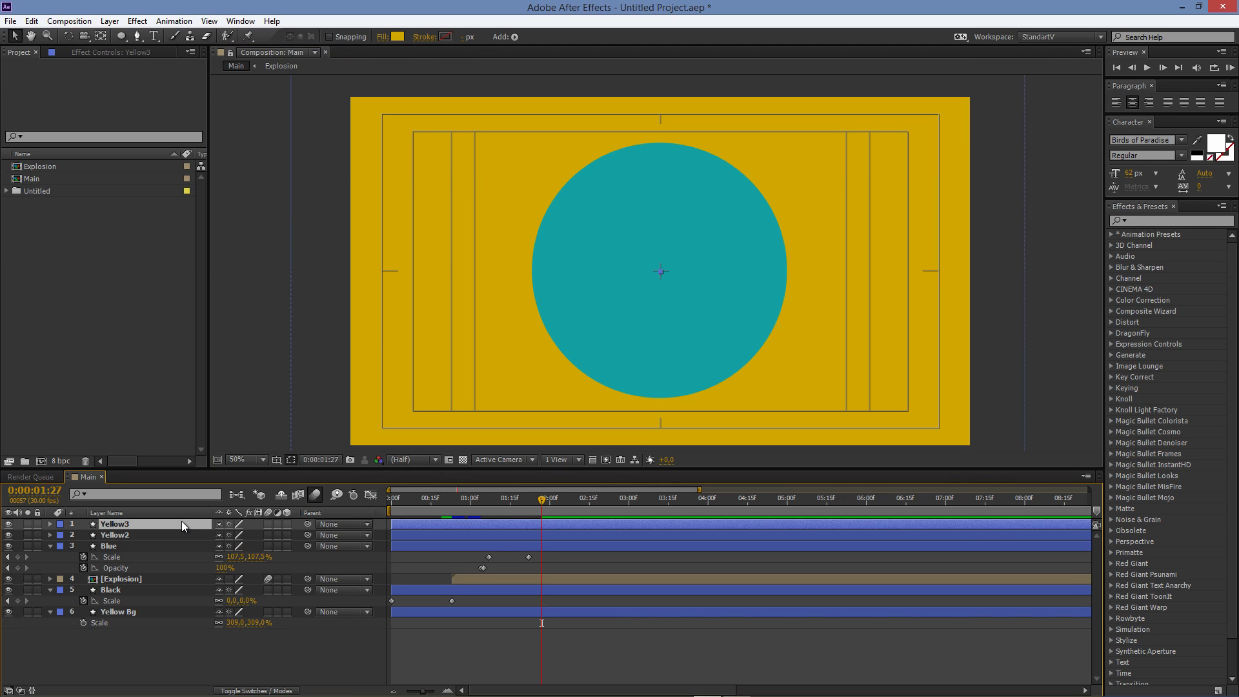
key(Return)
text(R)
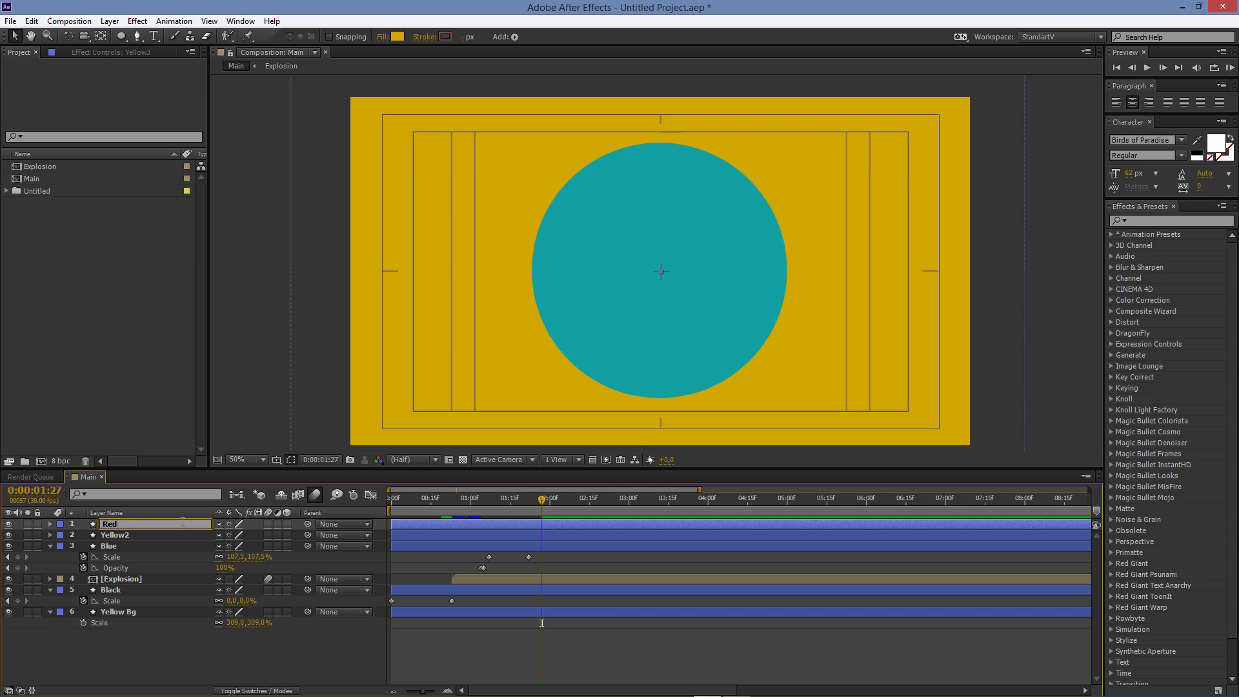
text(ed)
click(174, 541)
click(153, 528)
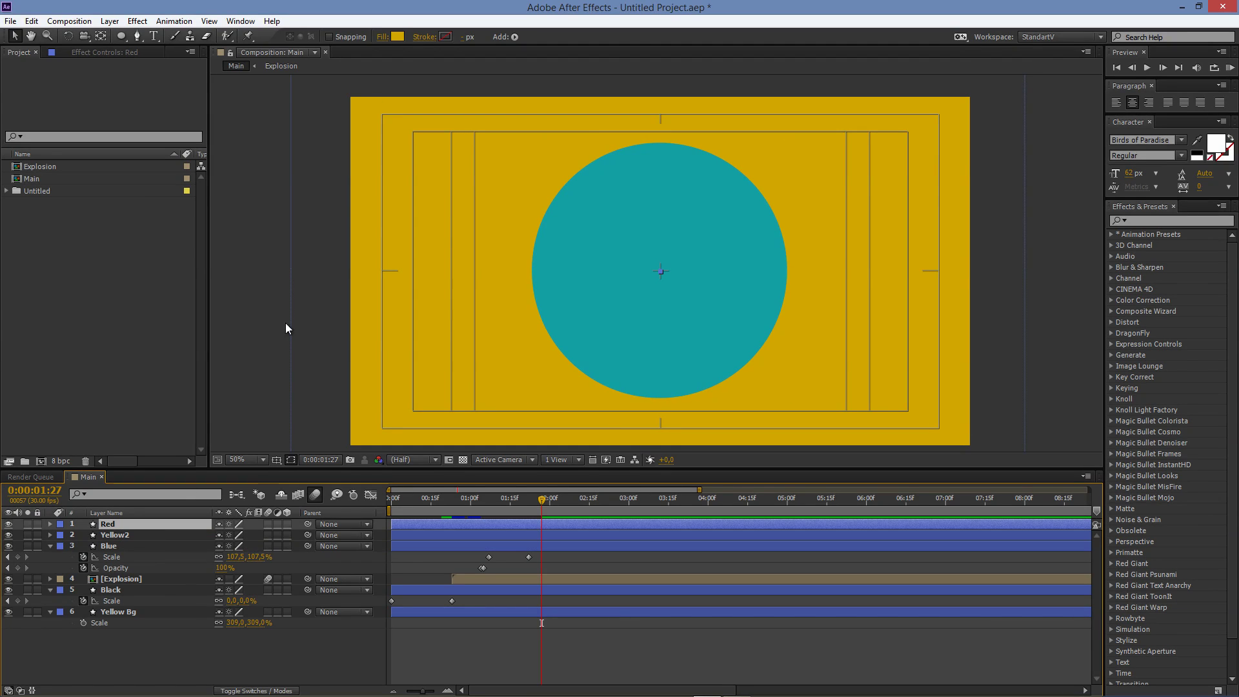
Step: Set the Red layer's shape fill colour to 892648
click(399, 37)
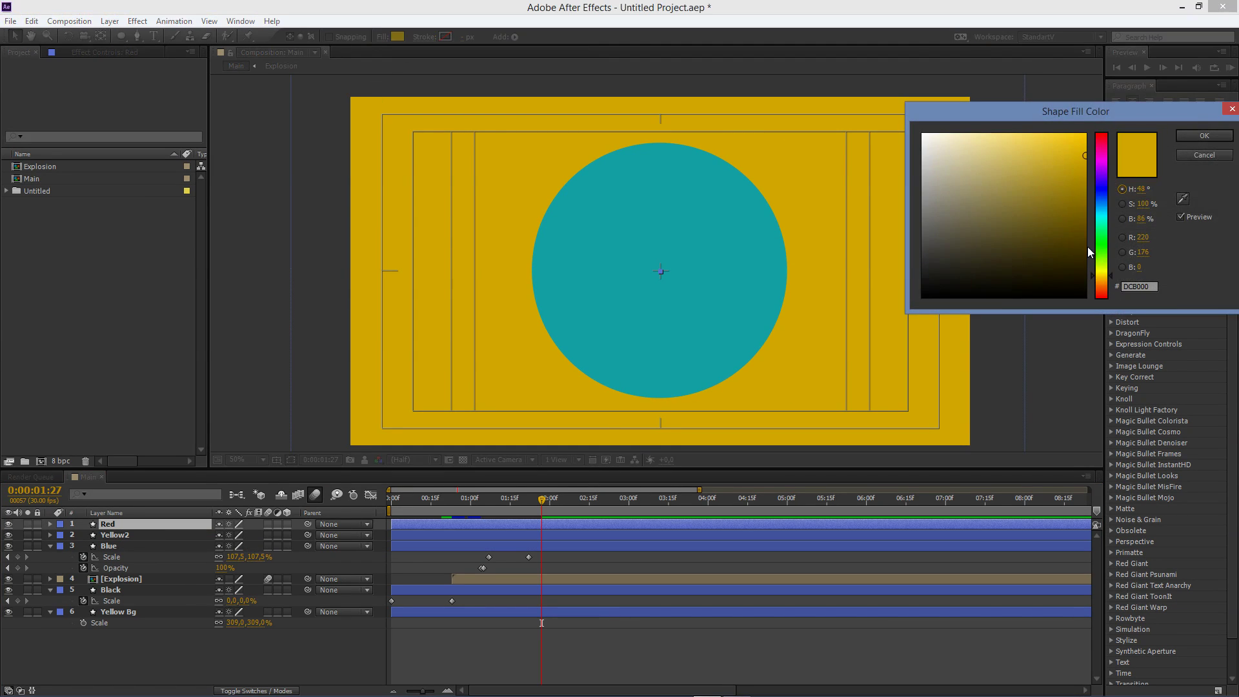
drag(1152, 287, 1118, 282)
text(892648)
click(1195, 138)
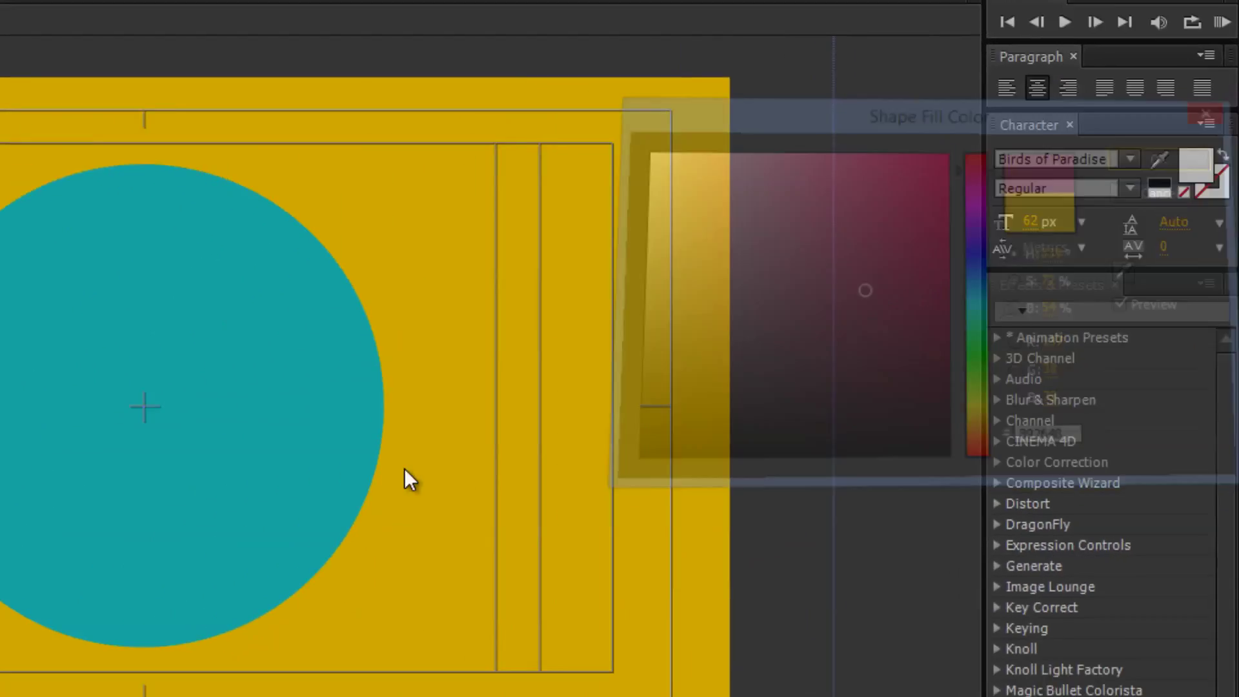
Step: Reveal the animated properties of the Red and Yellow2 layers, with the current time at 0:00:01:22
key(u)
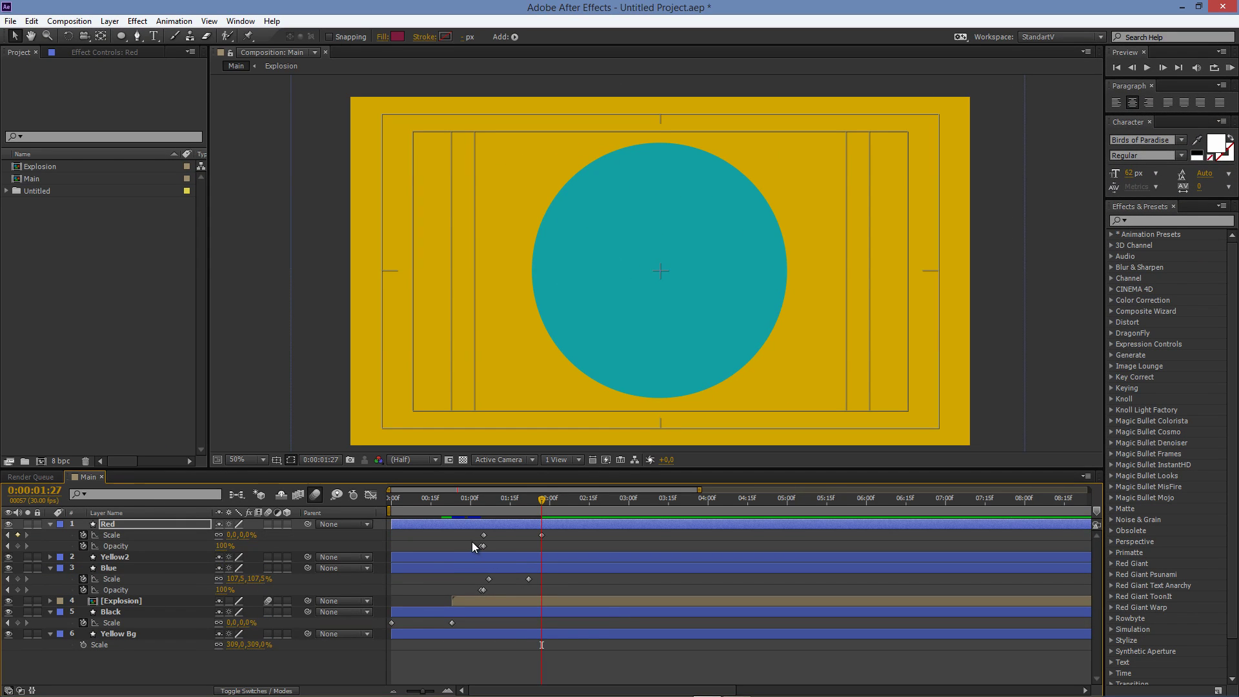
drag(471, 541, 486, 548)
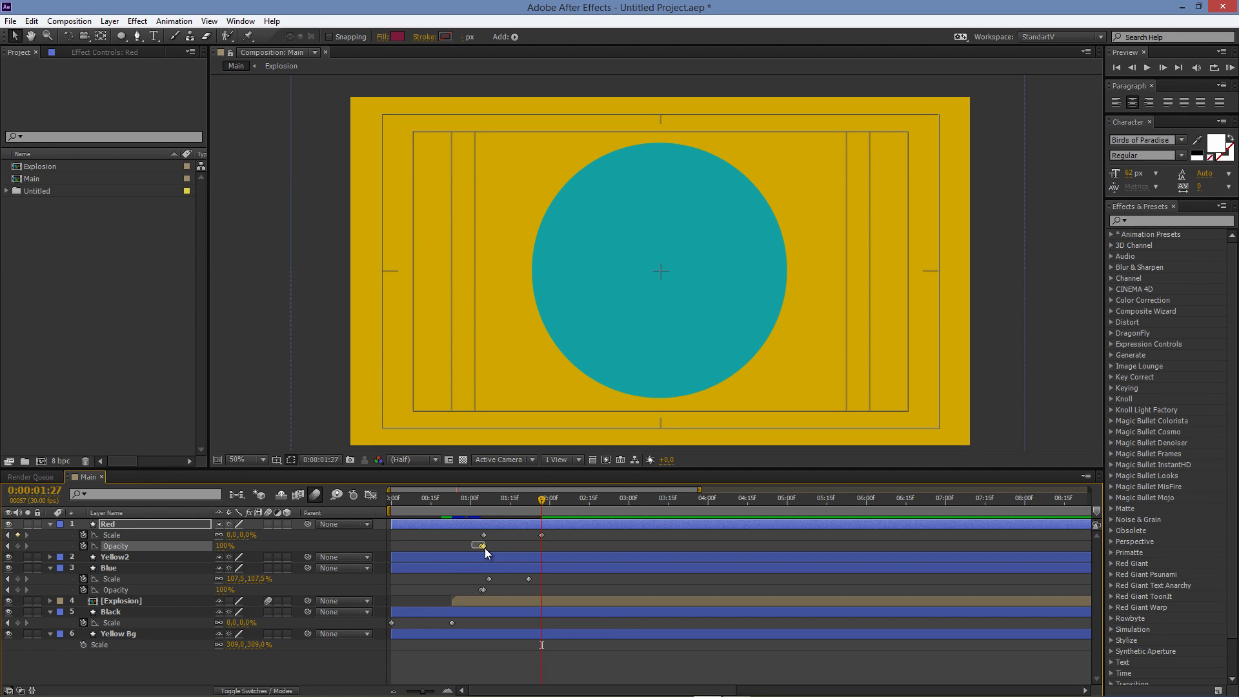
drag(489, 497, 528, 503)
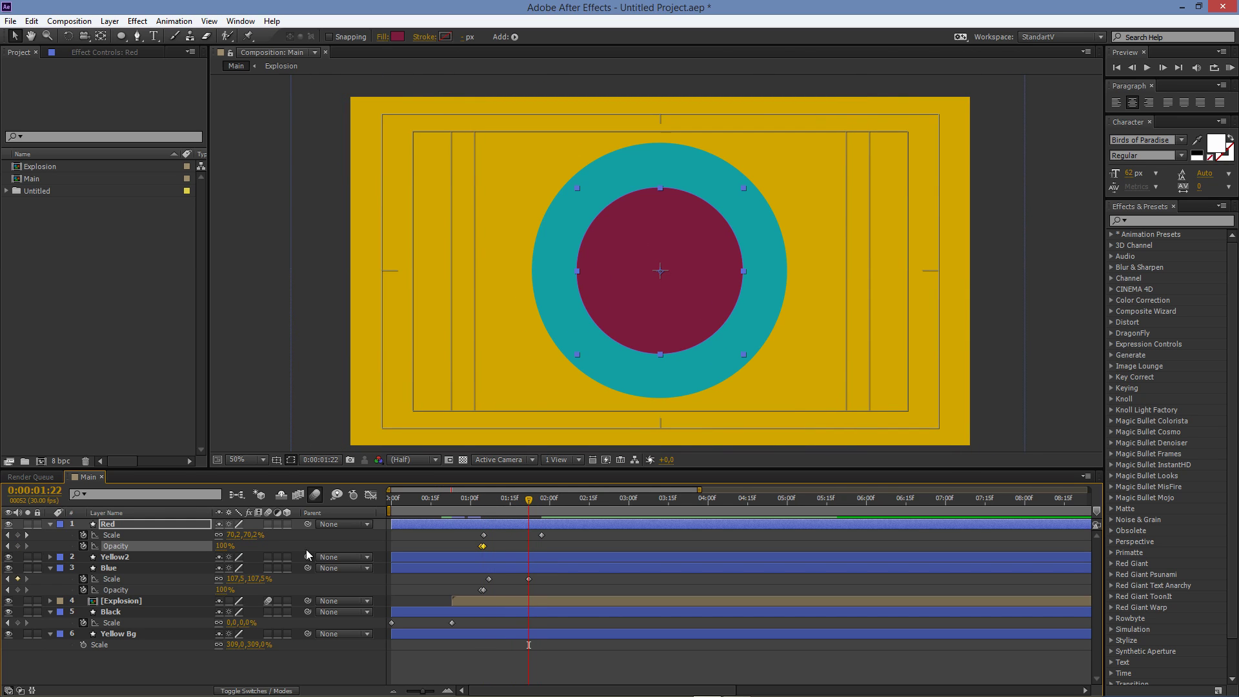
click(161, 557)
key(u)
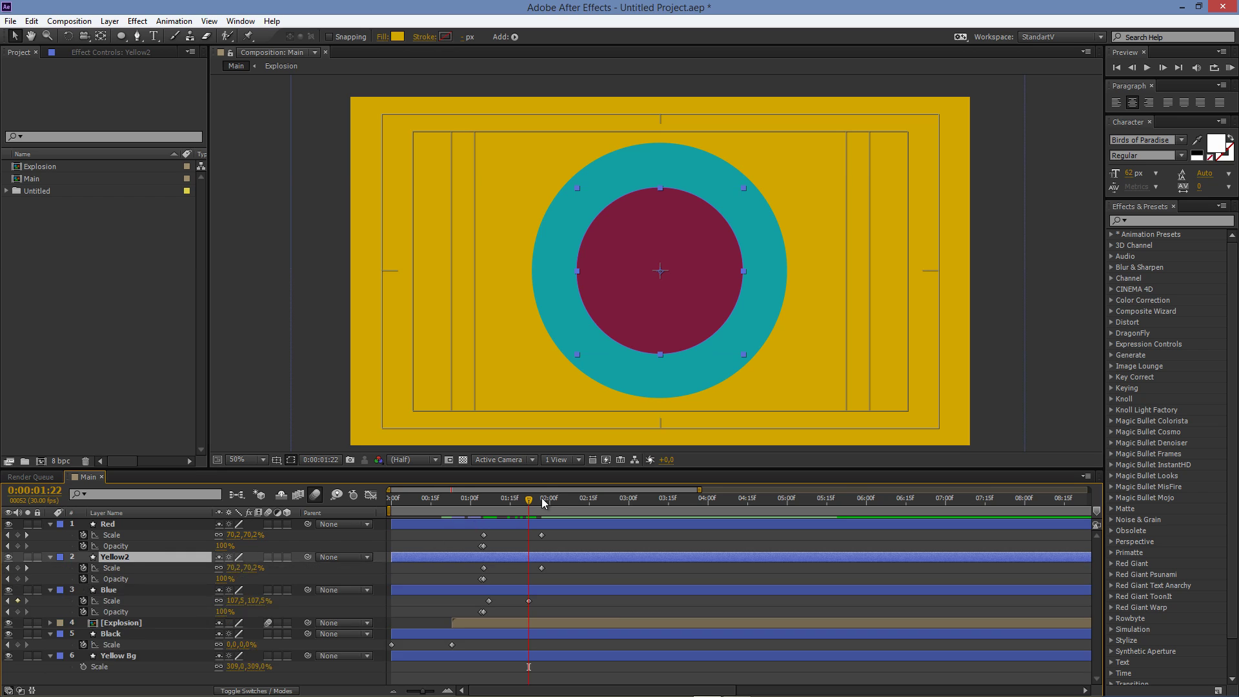
Step: Move Red's first Scale keyframe past its last one to about 0:00:02:15, and its Opacity keyframes to about 0:00:01:27
drag(529, 501, 544, 507)
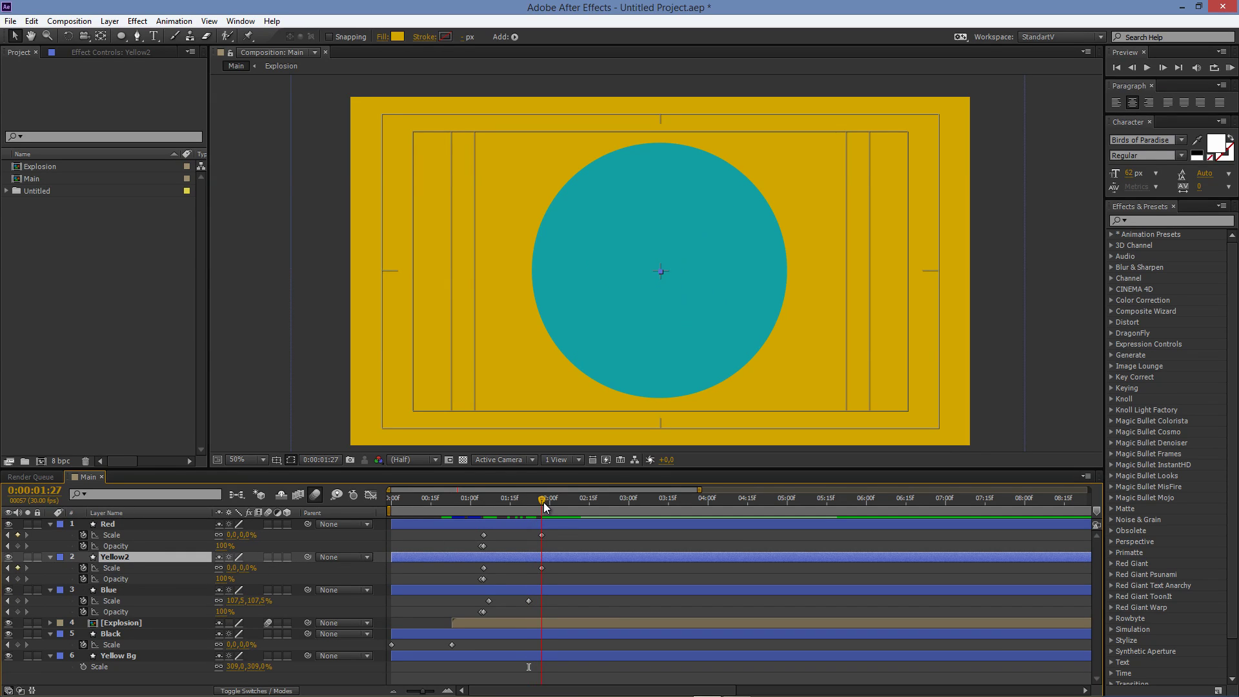
click(542, 536)
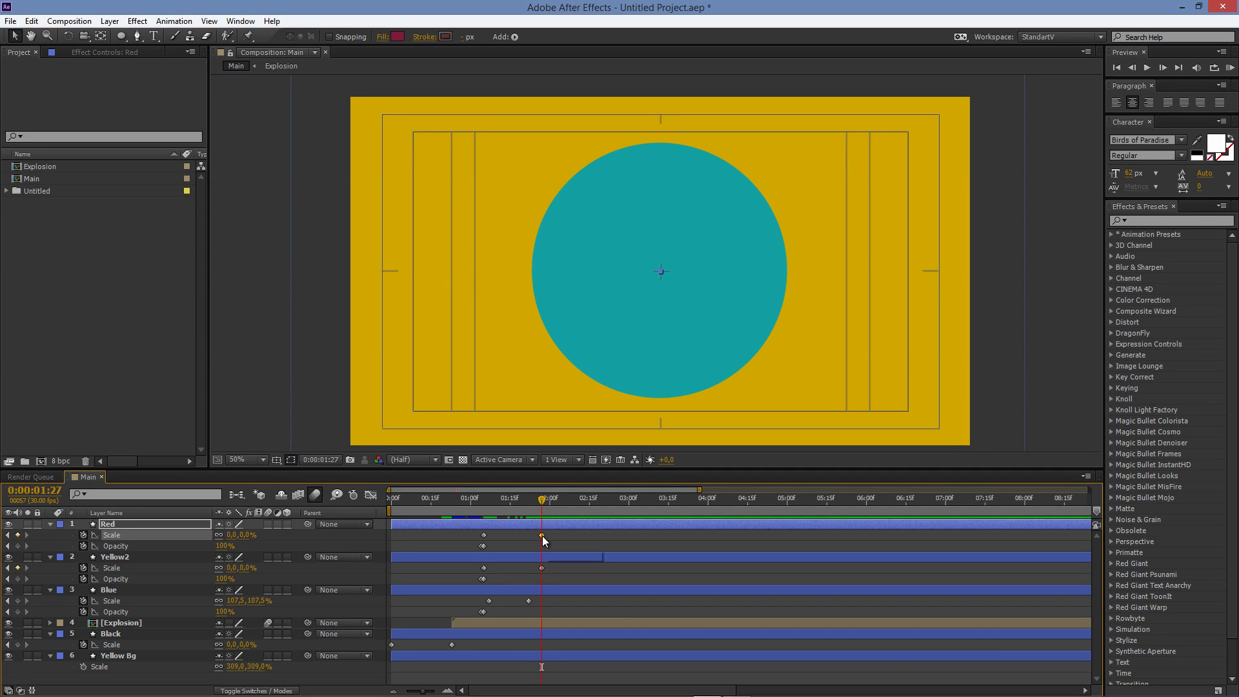
drag(484, 535, 591, 538)
drag(471, 540, 541, 547)
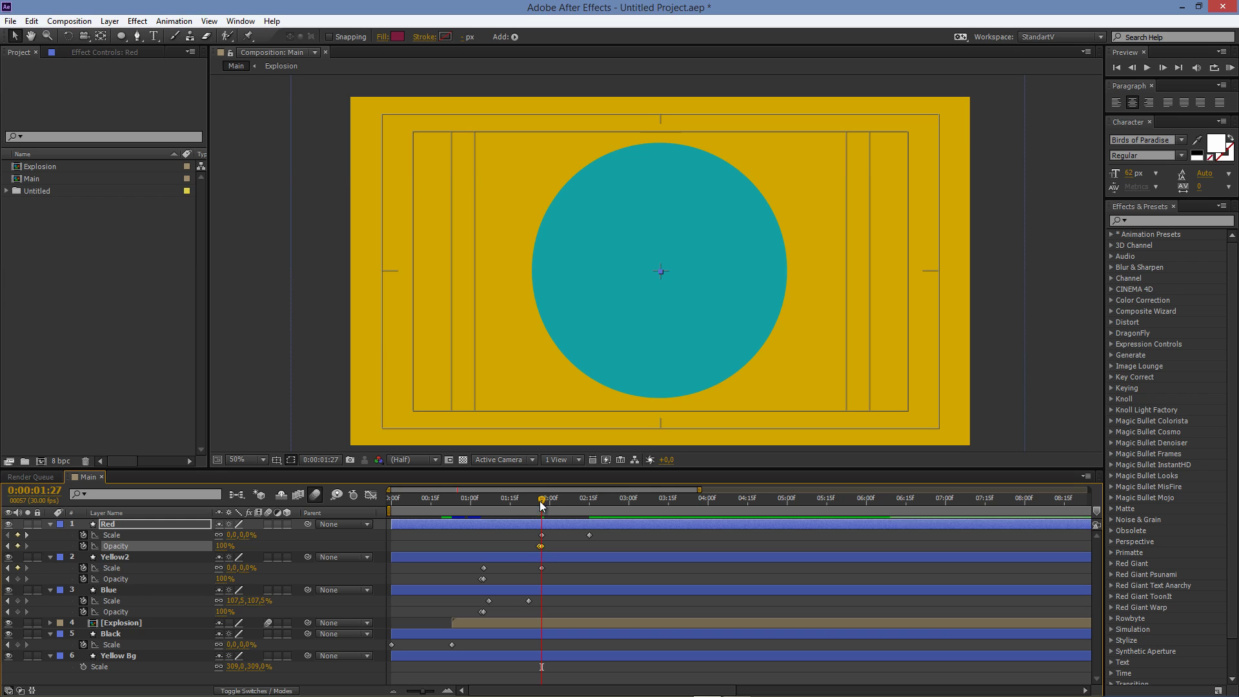
Step: Keyframe the Red layer's Scale at 96% at 0:00:02:03 and delete its last Scale keyframe
drag(545, 499, 559, 505)
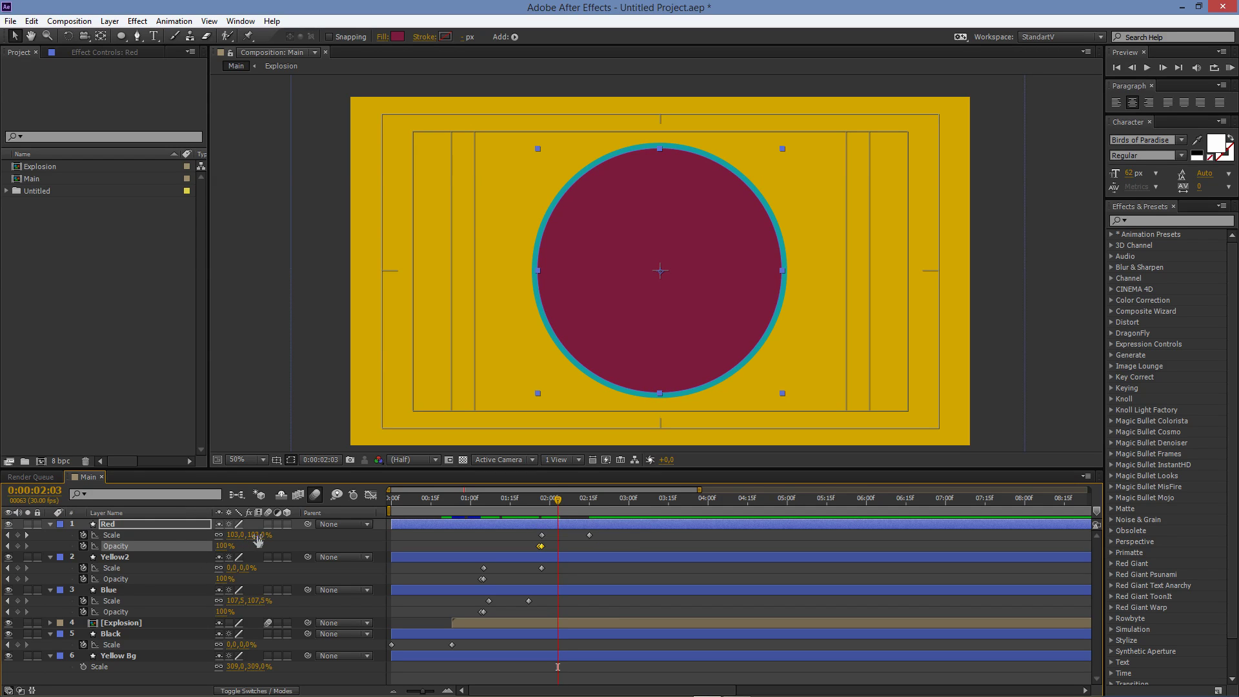
drag(258, 535, 253, 535)
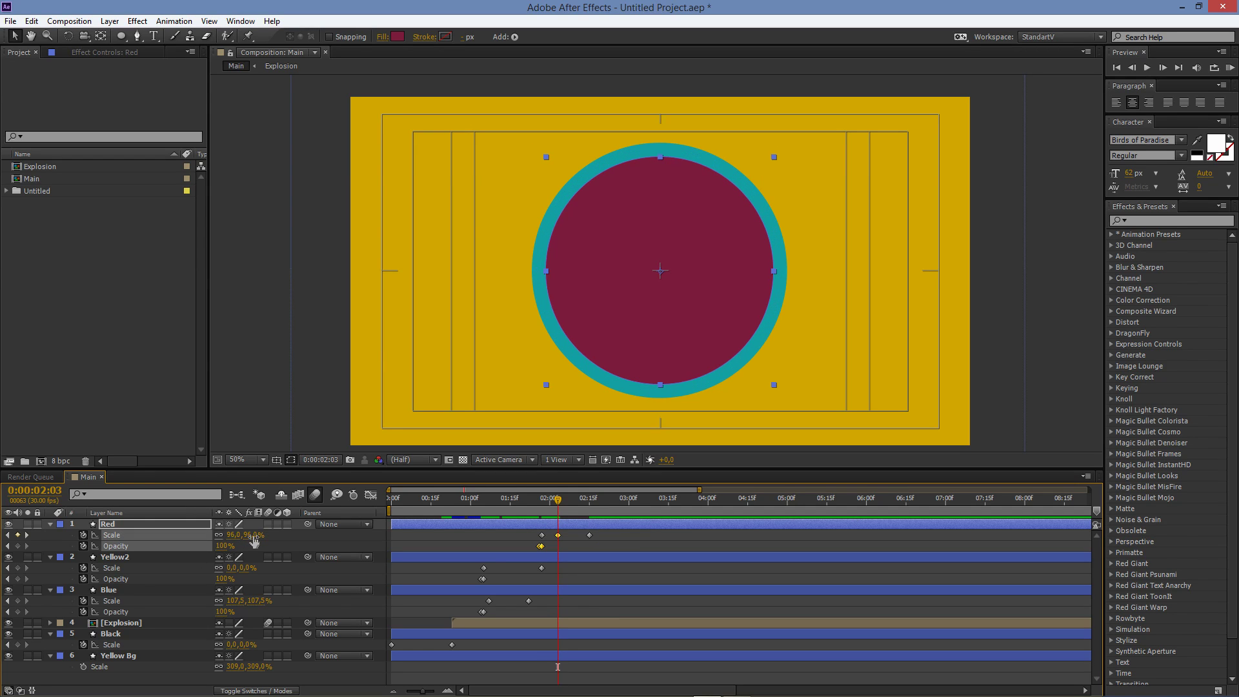
click(261, 363)
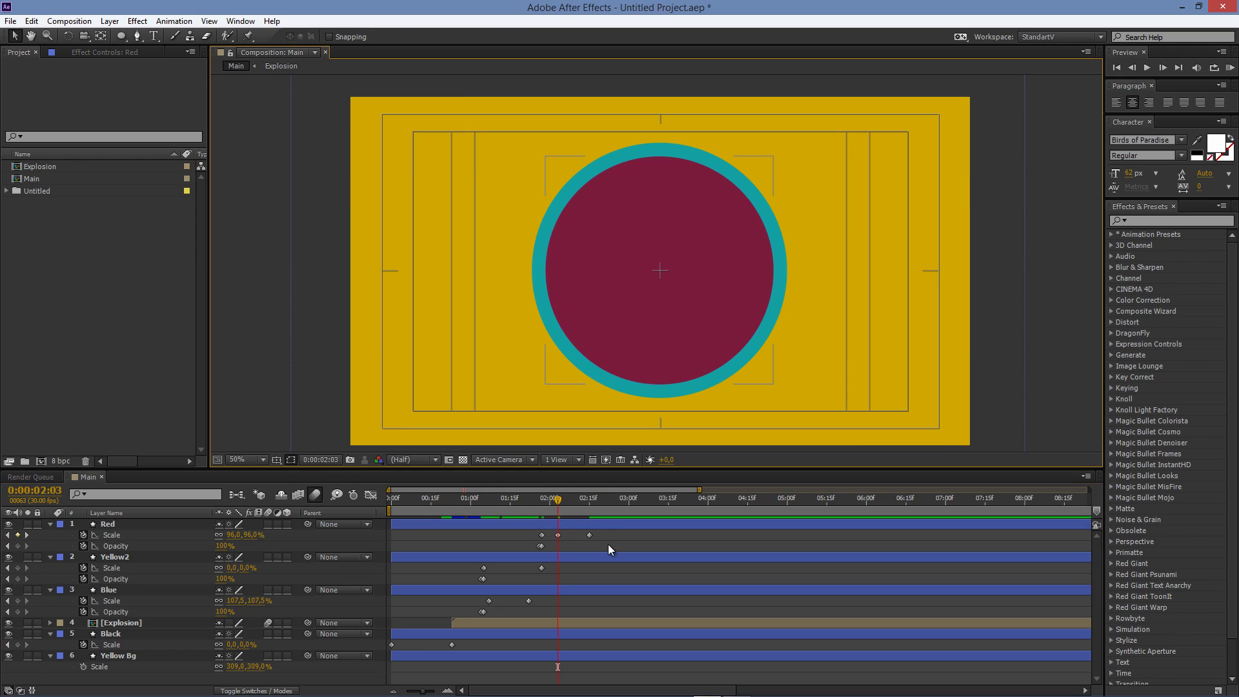
click(590, 535)
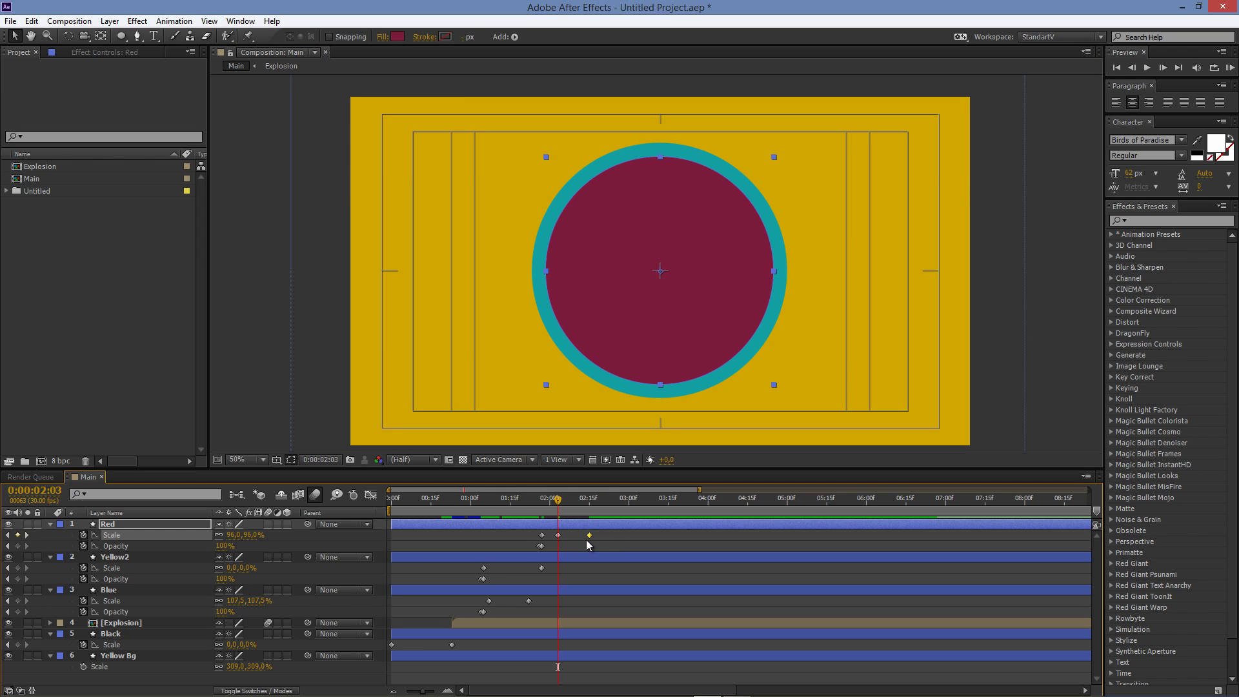
key(Delete)
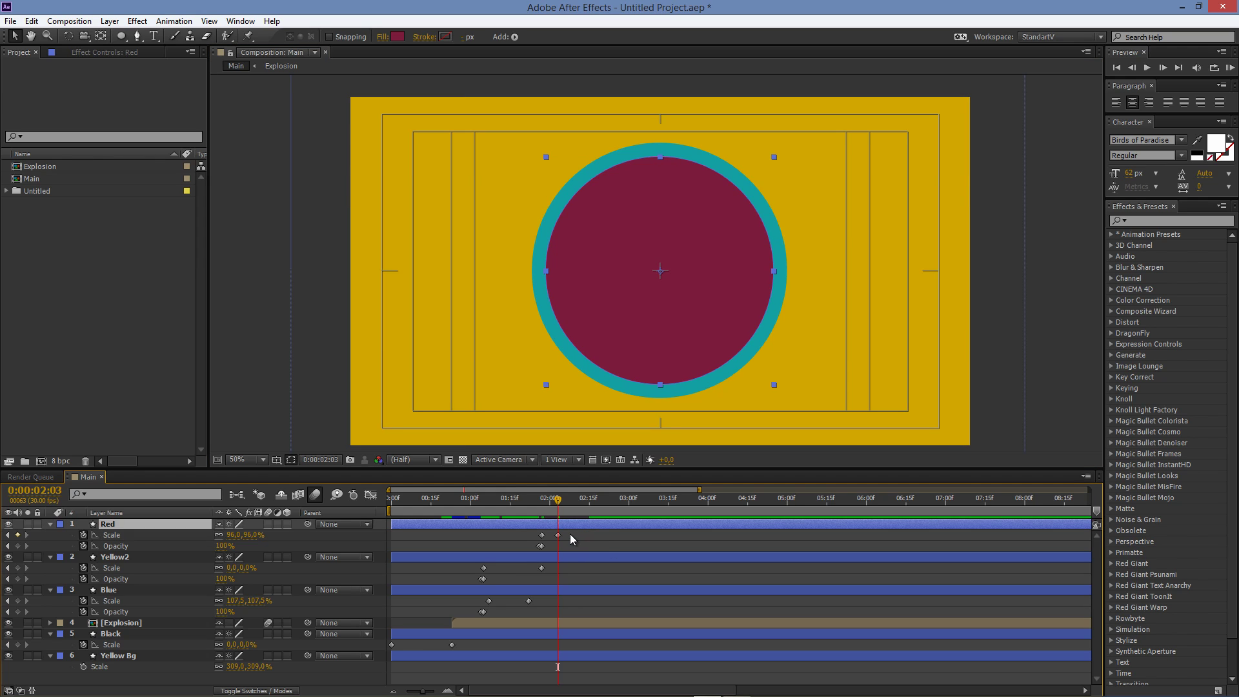
Step: Apply Easy Ease to all keyframes of the Red, Yellow2 and Blue layers and preview the motion
drag(570, 534, 484, 618)
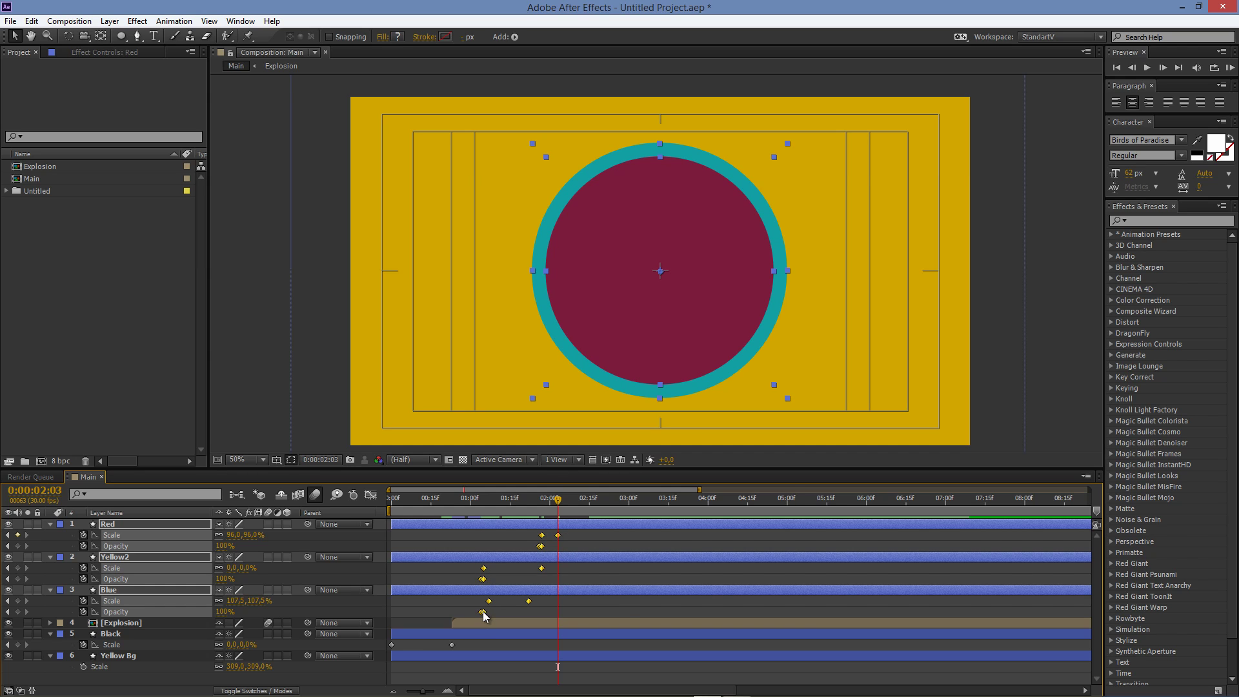
right_click(484, 612)
mouse_move(603, 610)
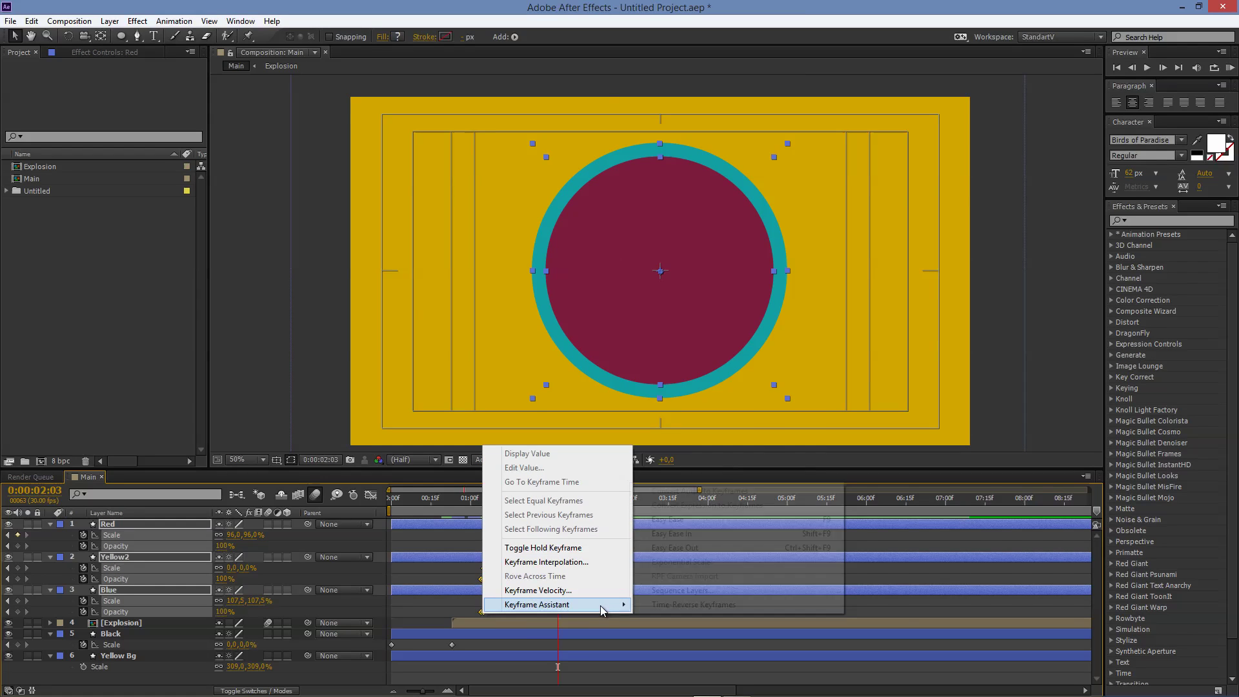
click(687, 522)
drag(496, 502, 565, 512)
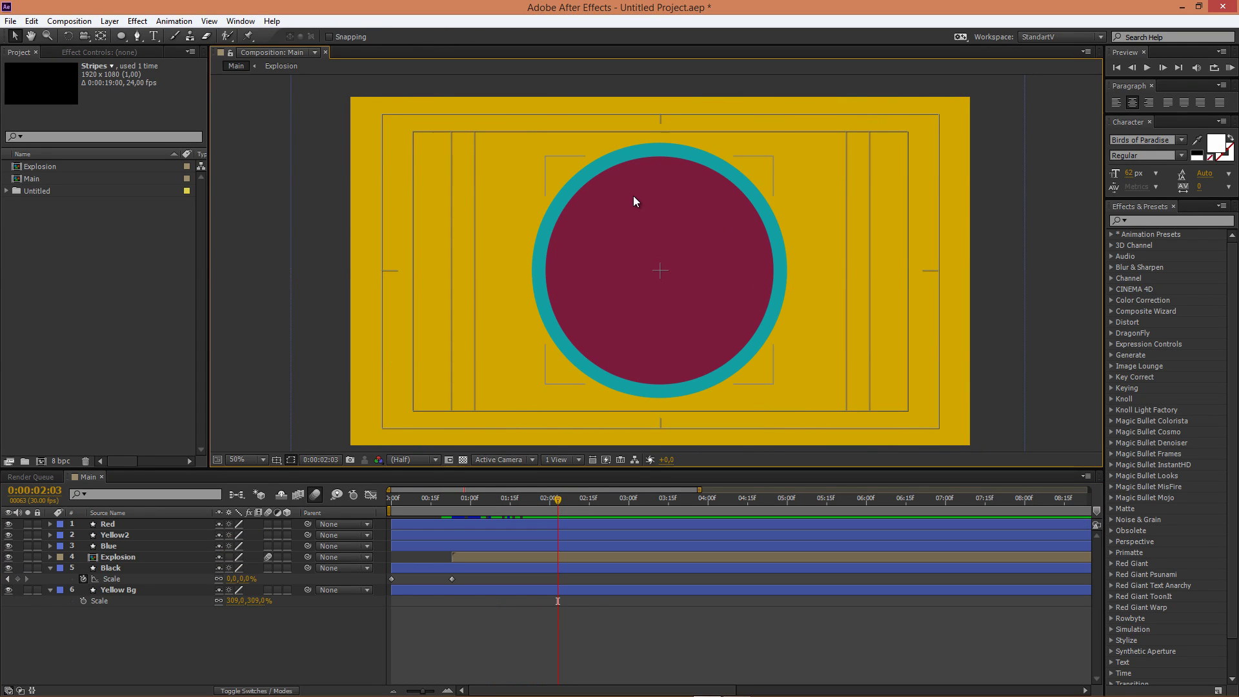
Step: With no layer selected, draw a straight 45-degree Pen line across the red circle on a new shape layer, using fill 350F1C
key(ctrl+shift+a)
click(137, 36)
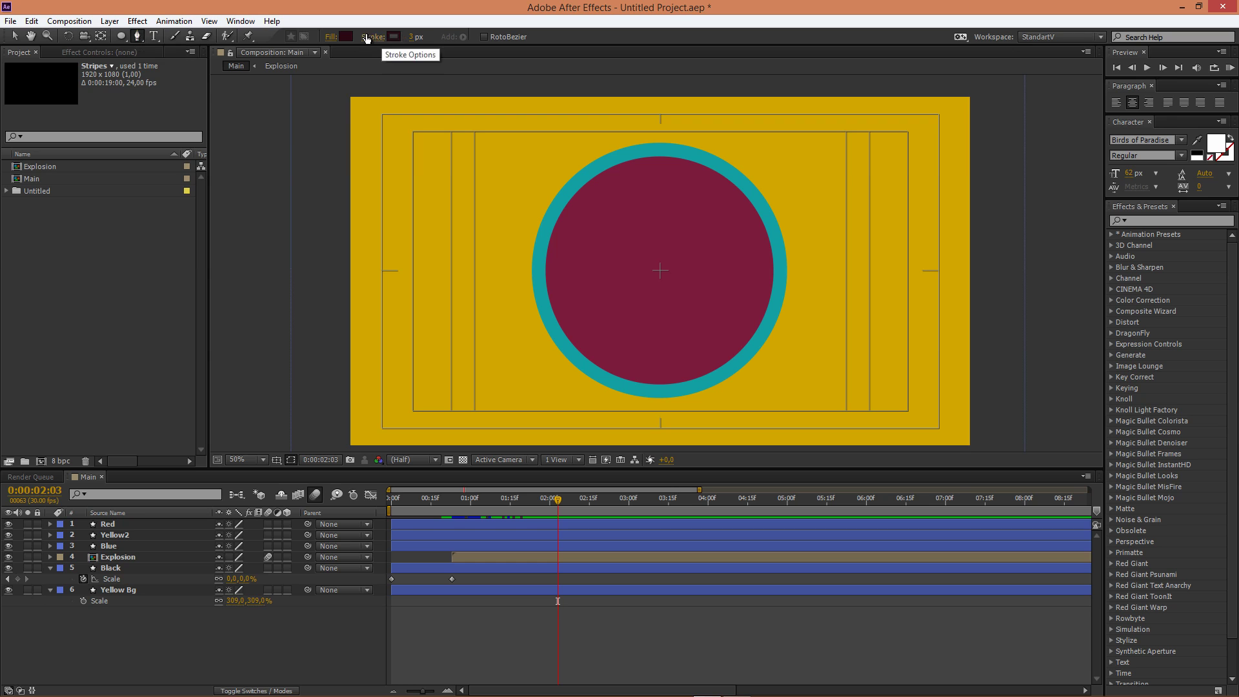
click(344, 37)
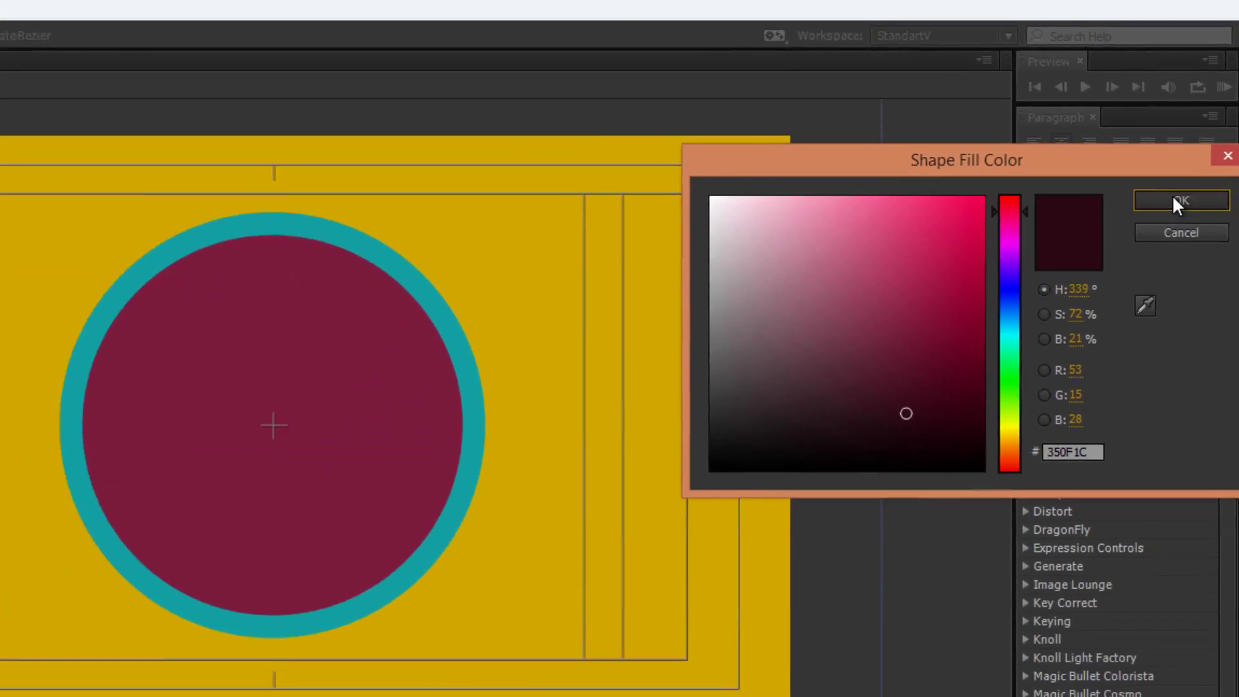
click(1156, 258)
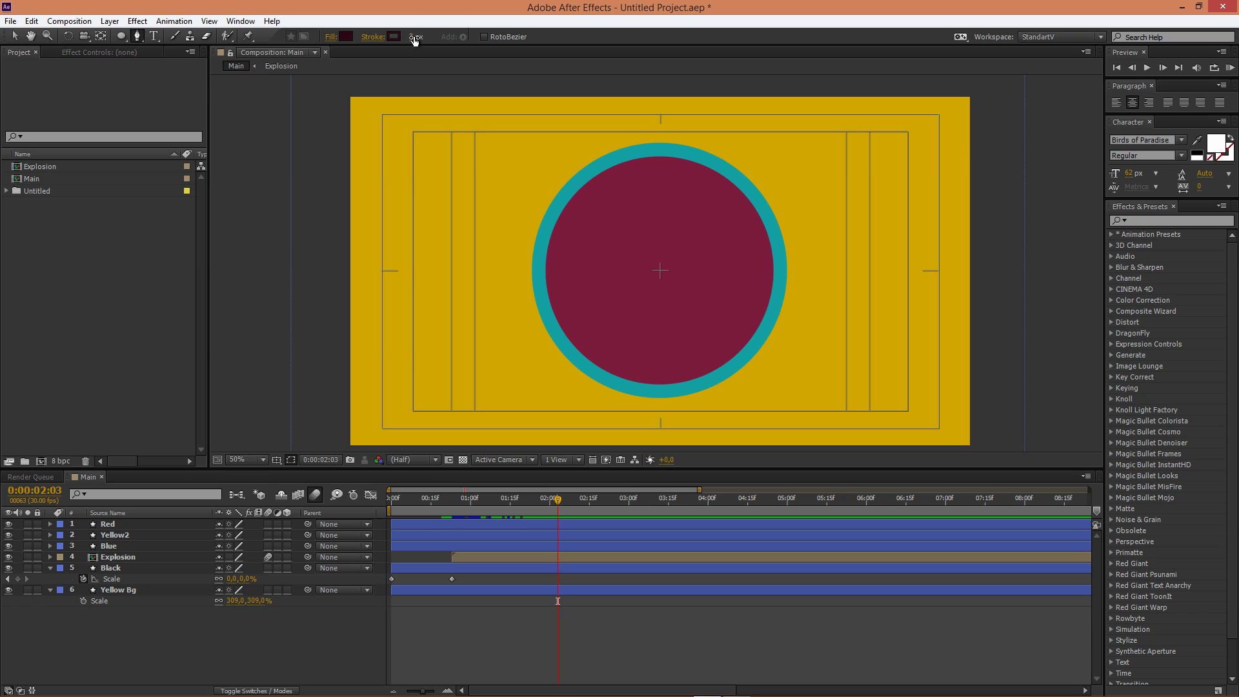
click(566, 356)
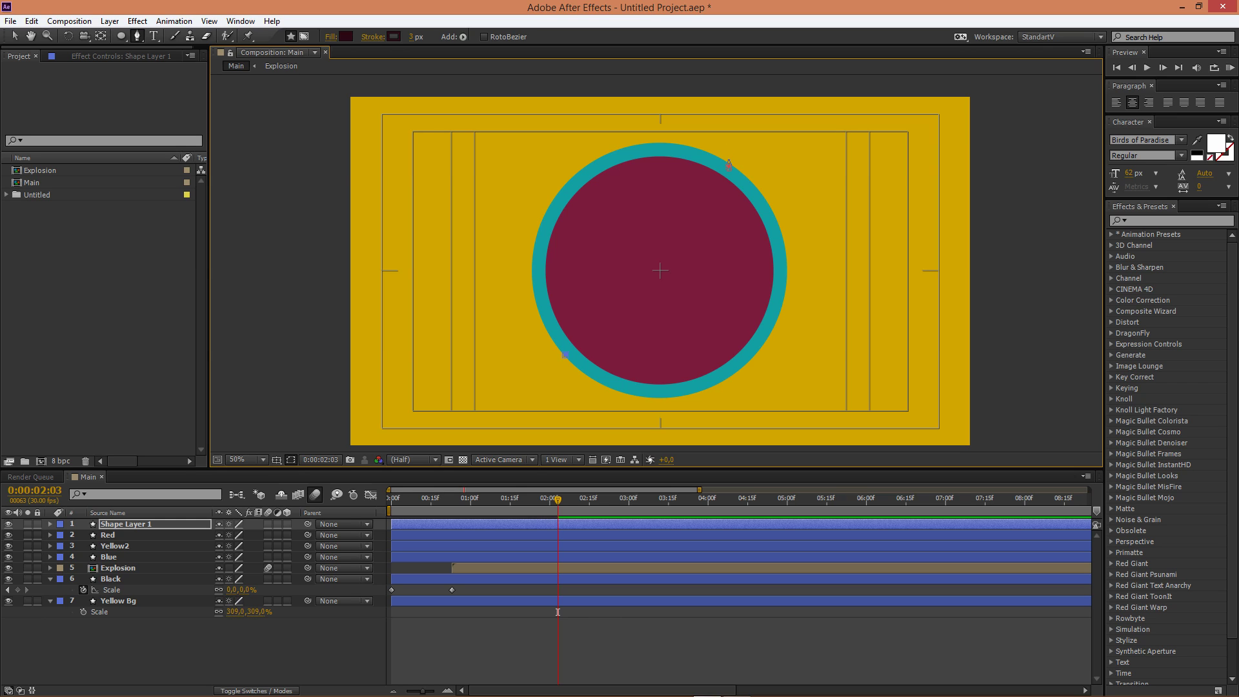
click(729, 191)
key(ctrl+z)
shift+click(754, 166)
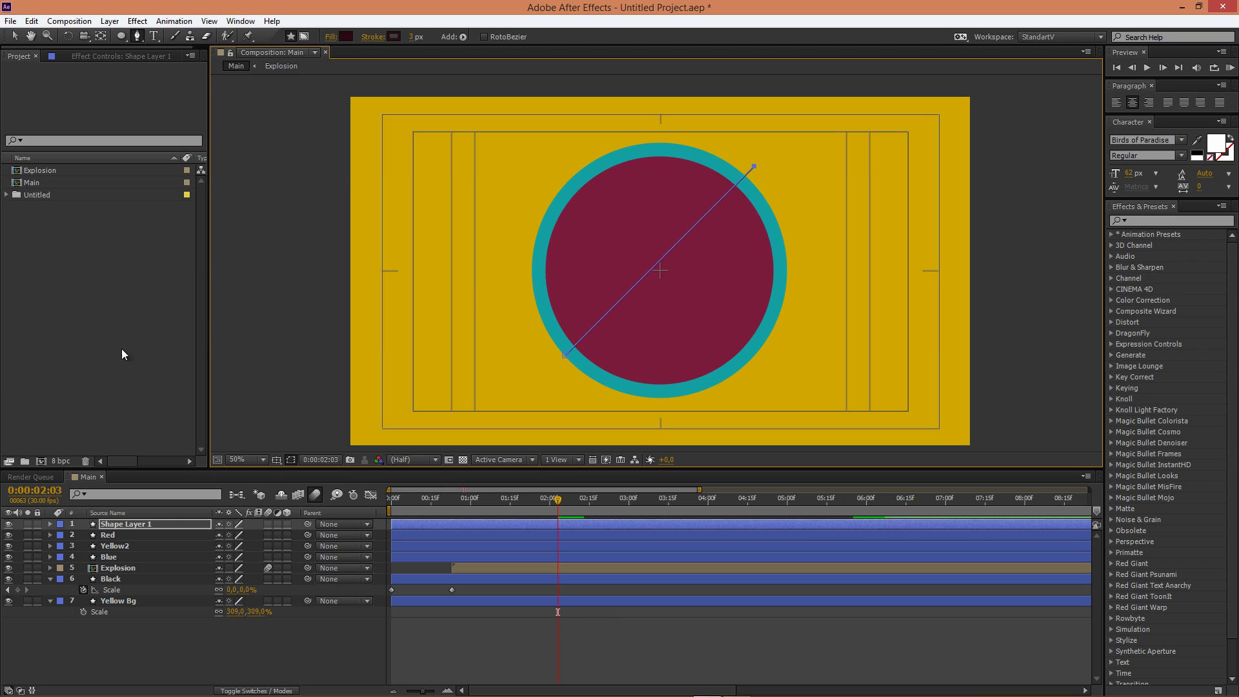
Step: Add Trim Paths to the new line's shape layer
click(166, 527)
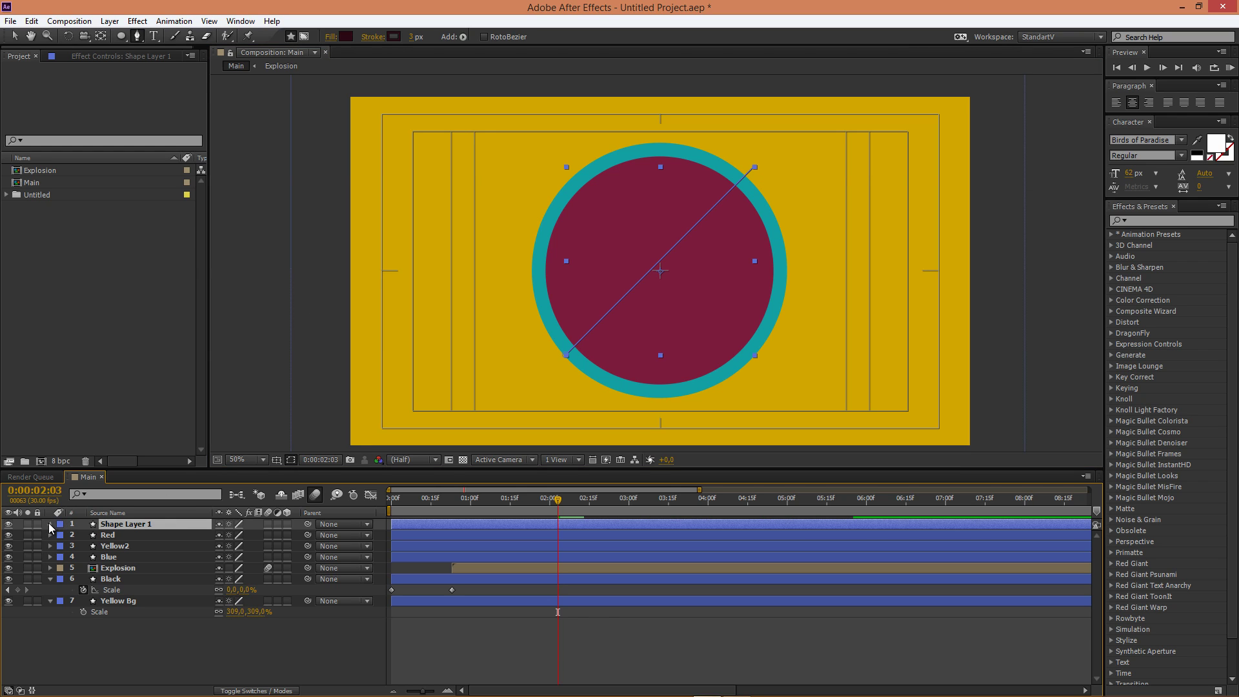
click(50, 524)
click(292, 536)
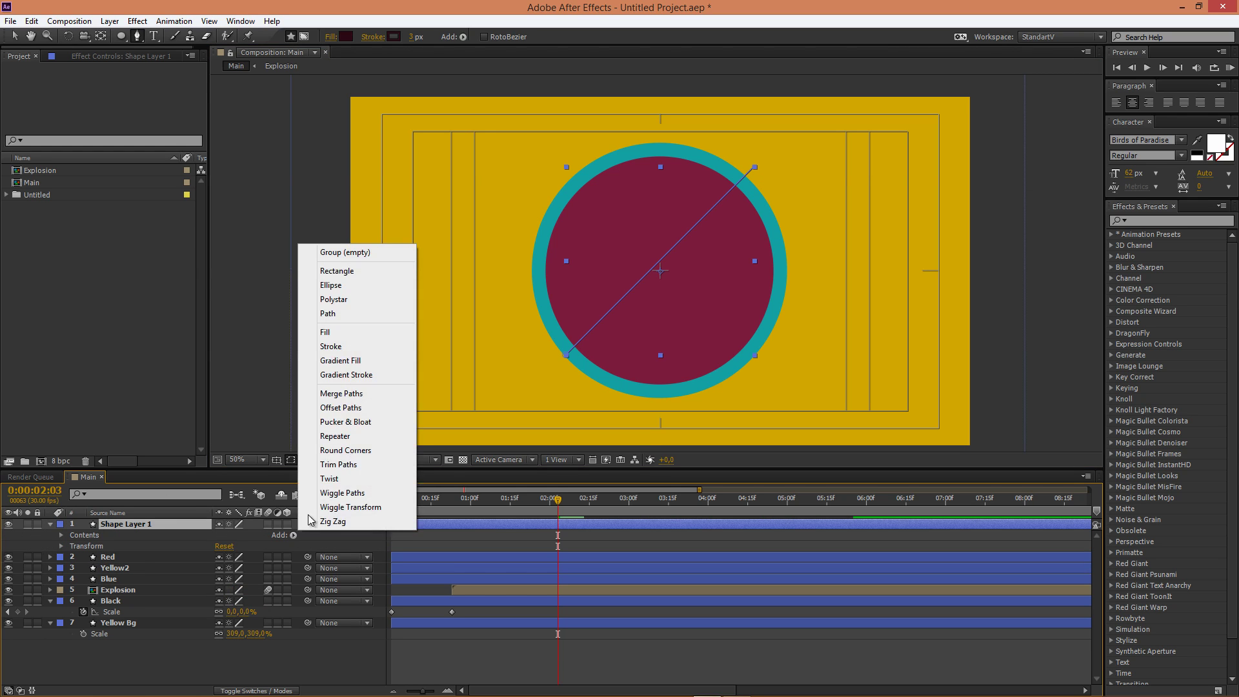
click(329, 463)
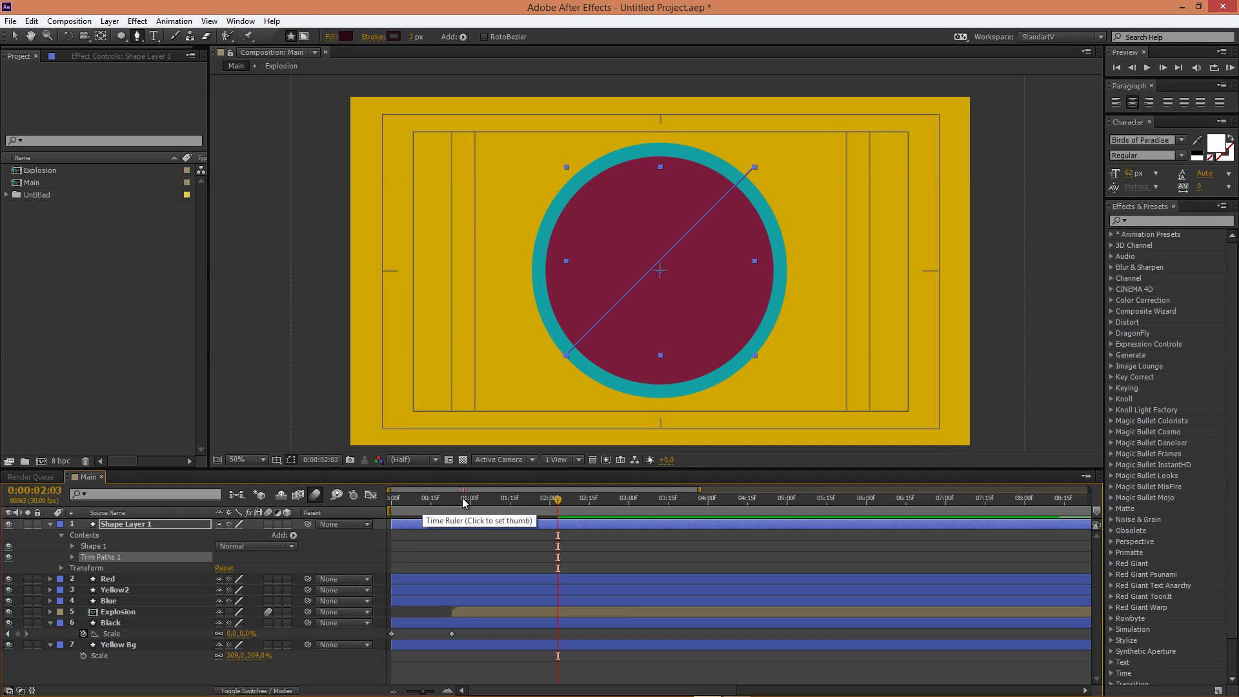
Step: Keyframe the Trim Paths Start at 0% at 0:00:00:00 and 100% at 0:00:00:09, and deselect the layer
drag(464, 502, 386, 505)
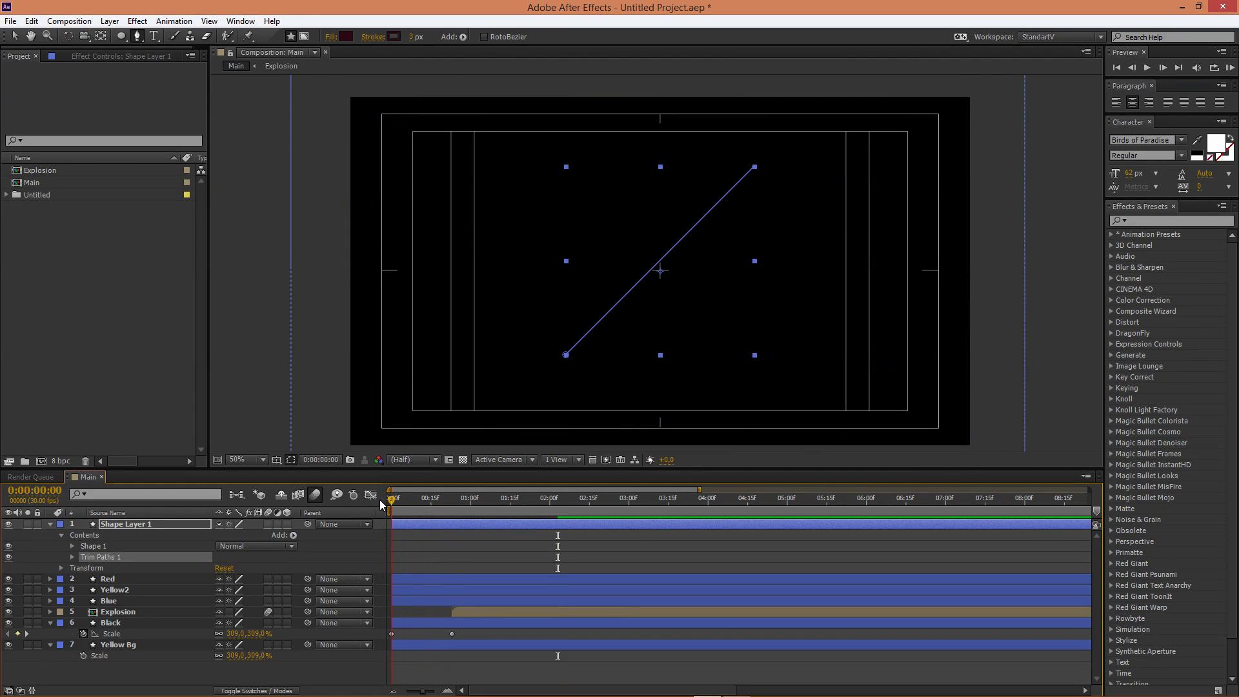
click(71, 555)
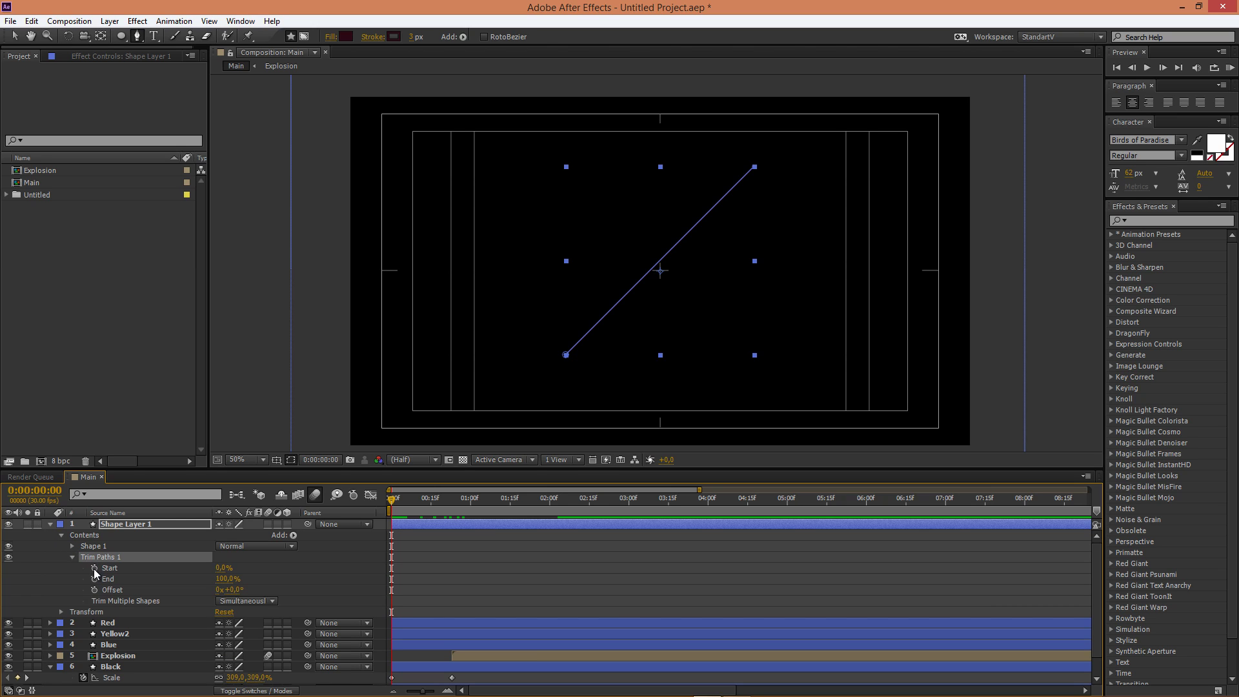
click(94, 568)
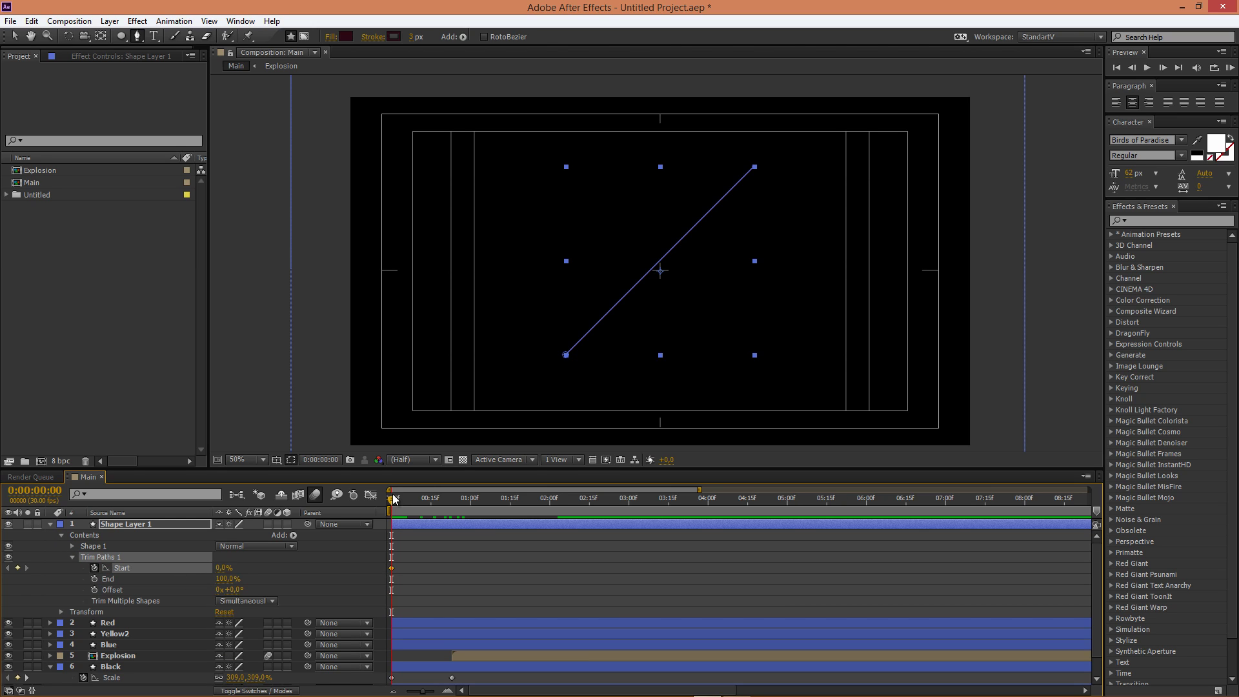
drag(392, 501, 415, 504)
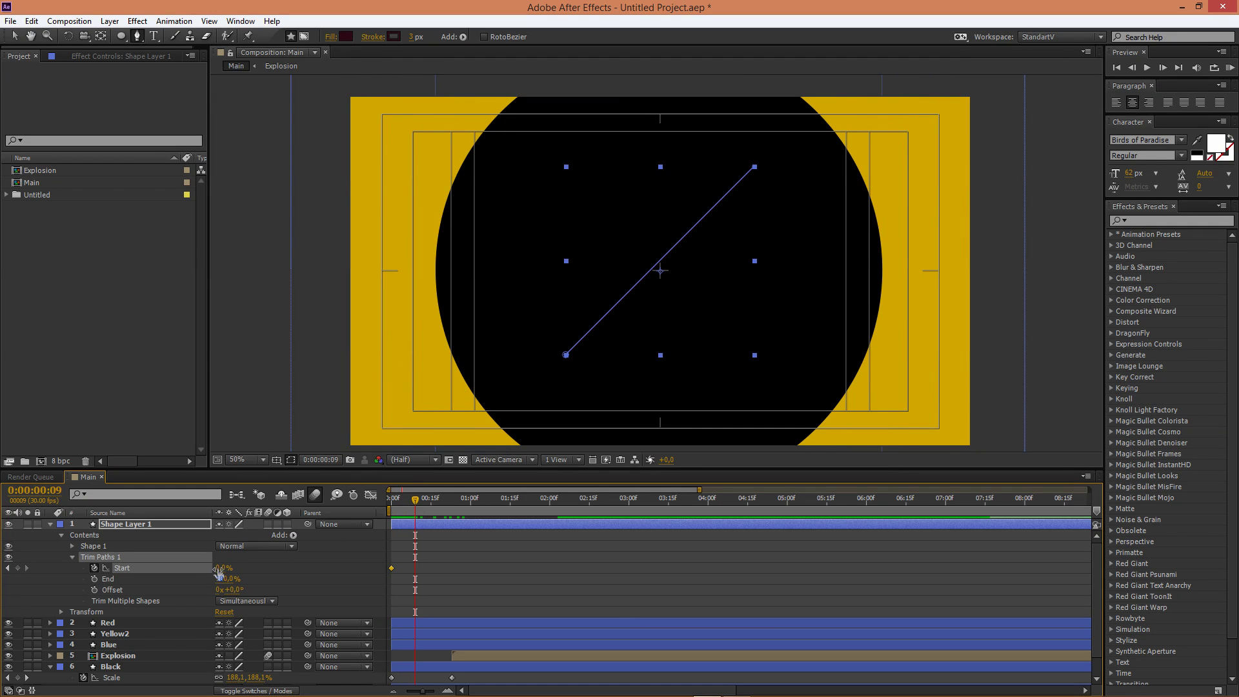
drag(222, 568, 271, 555)
click(15, 37)
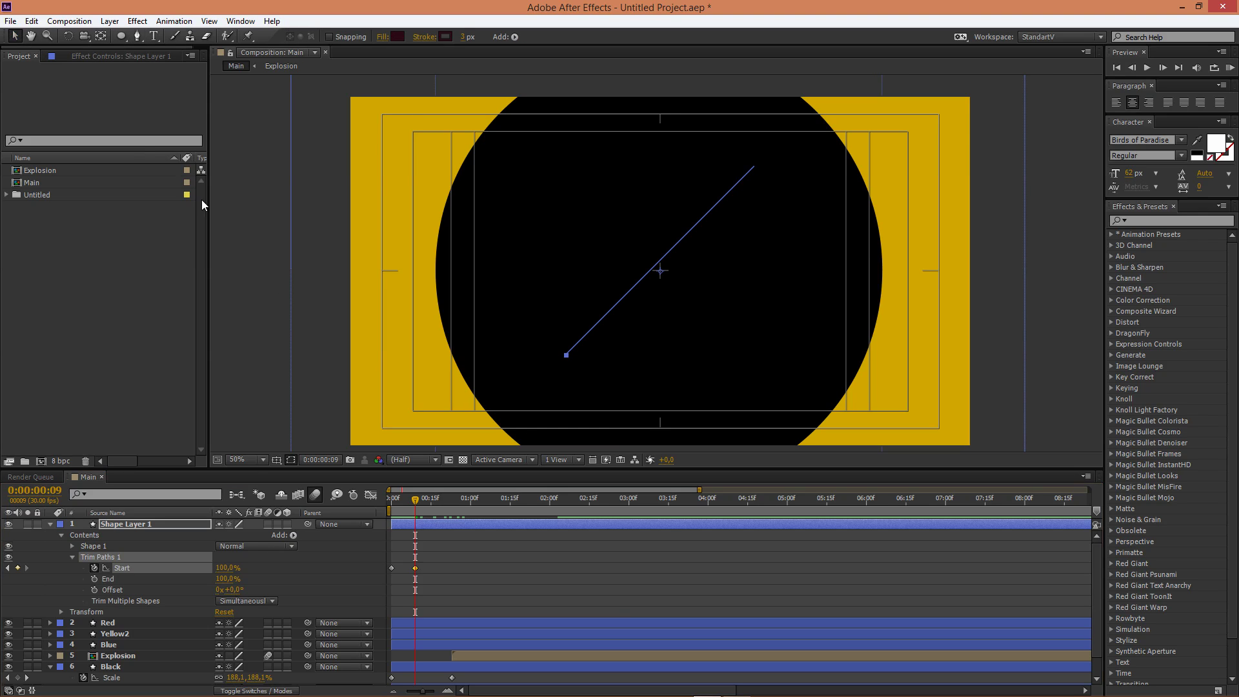
click(222, 212)
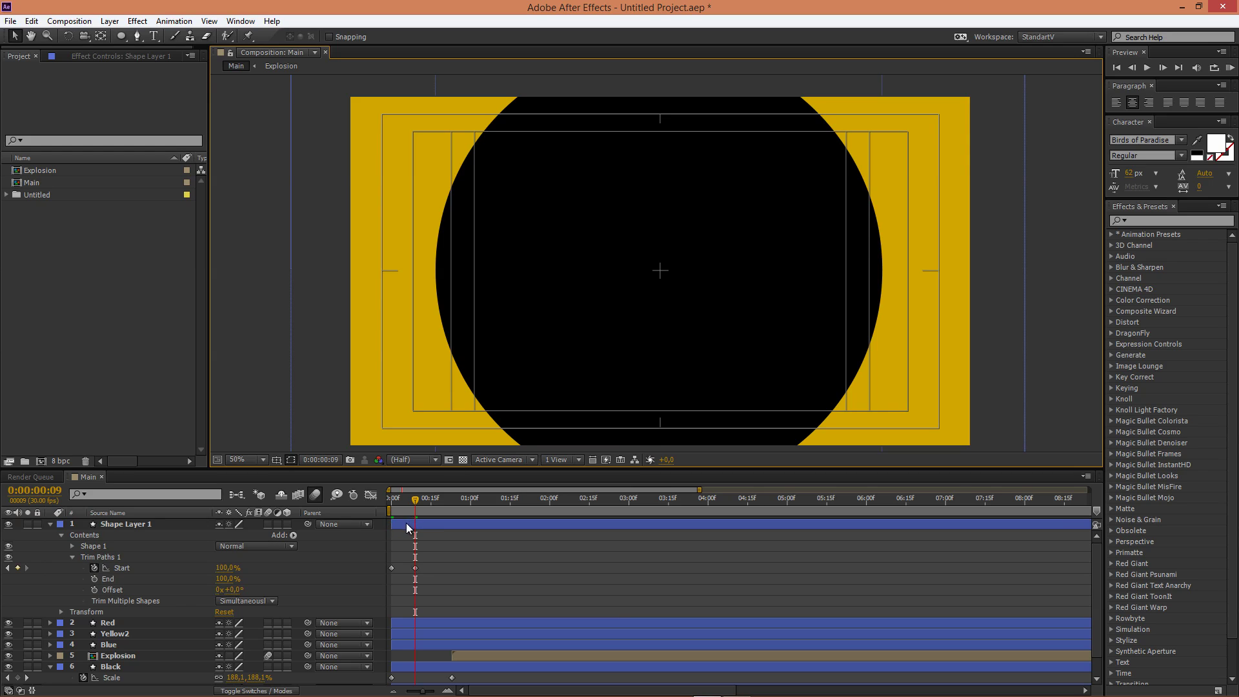
Step: Shift the line's shape layer to start at 0:00:00:18, set its Trim Paths End to 0% and preview the trim
drag(407, 526, 440, 503)
click(456, 501)
click(263, 311)
drag(228, 581, 130, 583)
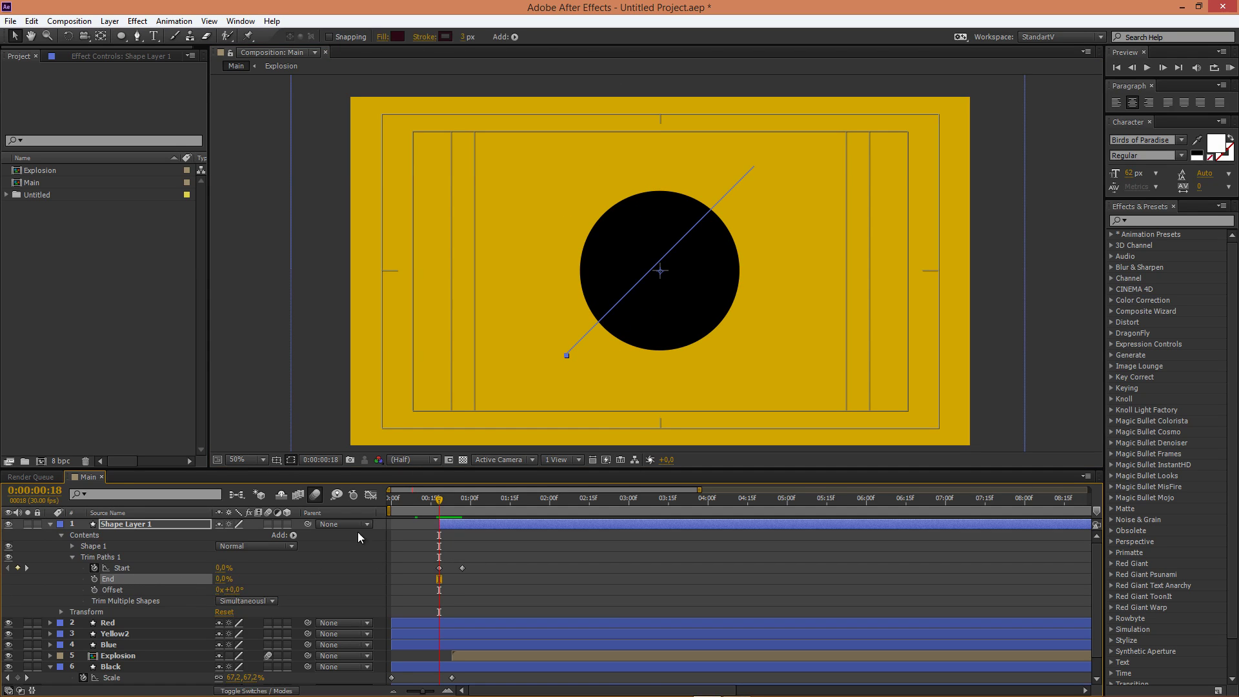
drag(440, 504, 468, 502)
click(273, 353)
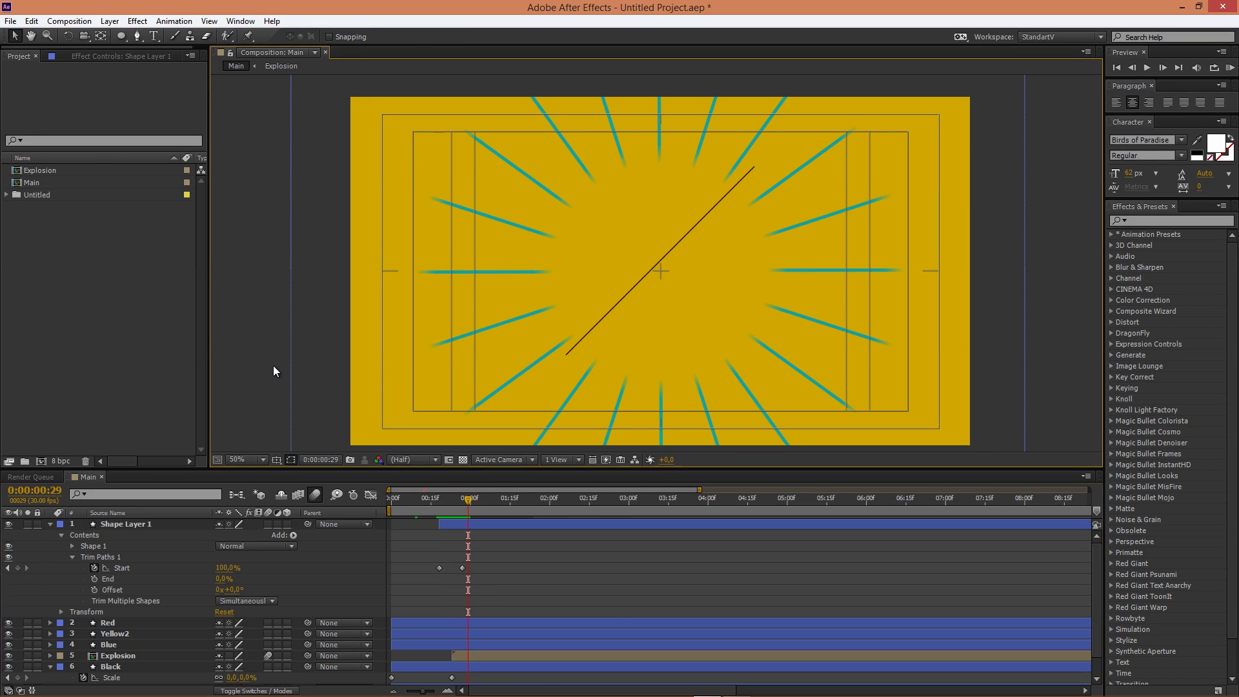
Step: Move Shape Layer 1 in time so it starts at 0:00:00:00, and deselect it
drag(461, 525, 413, 525)
click(390, 498)
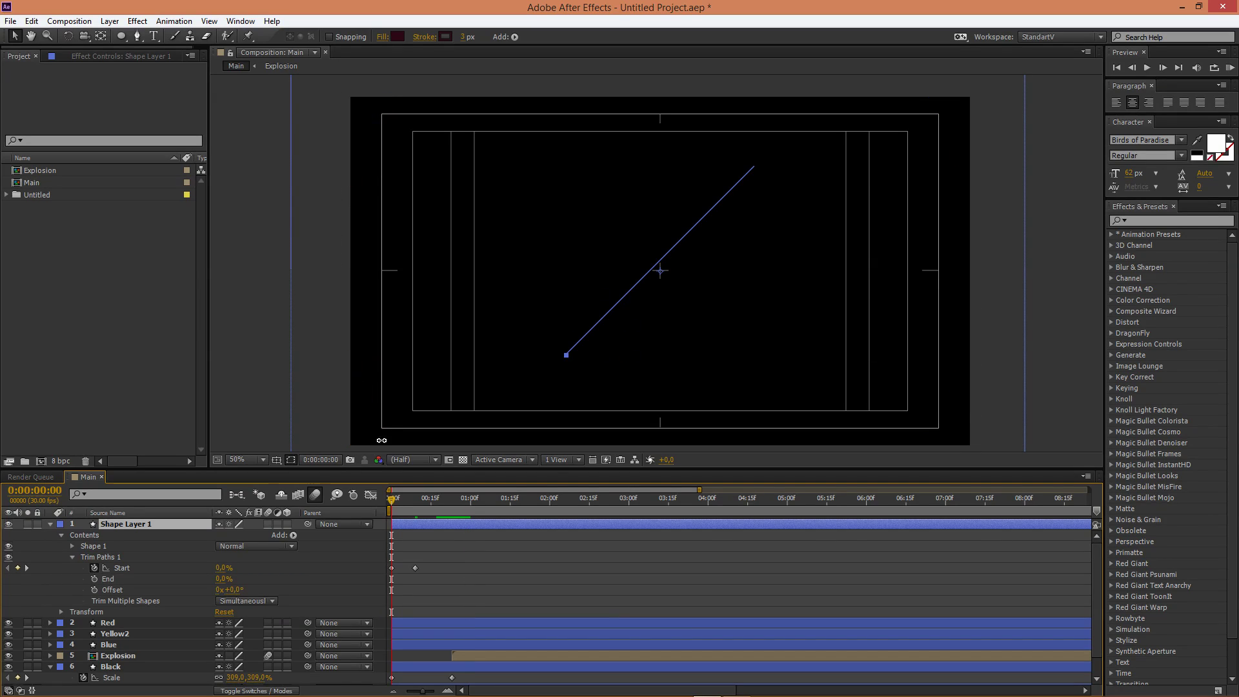
click(262, 369)
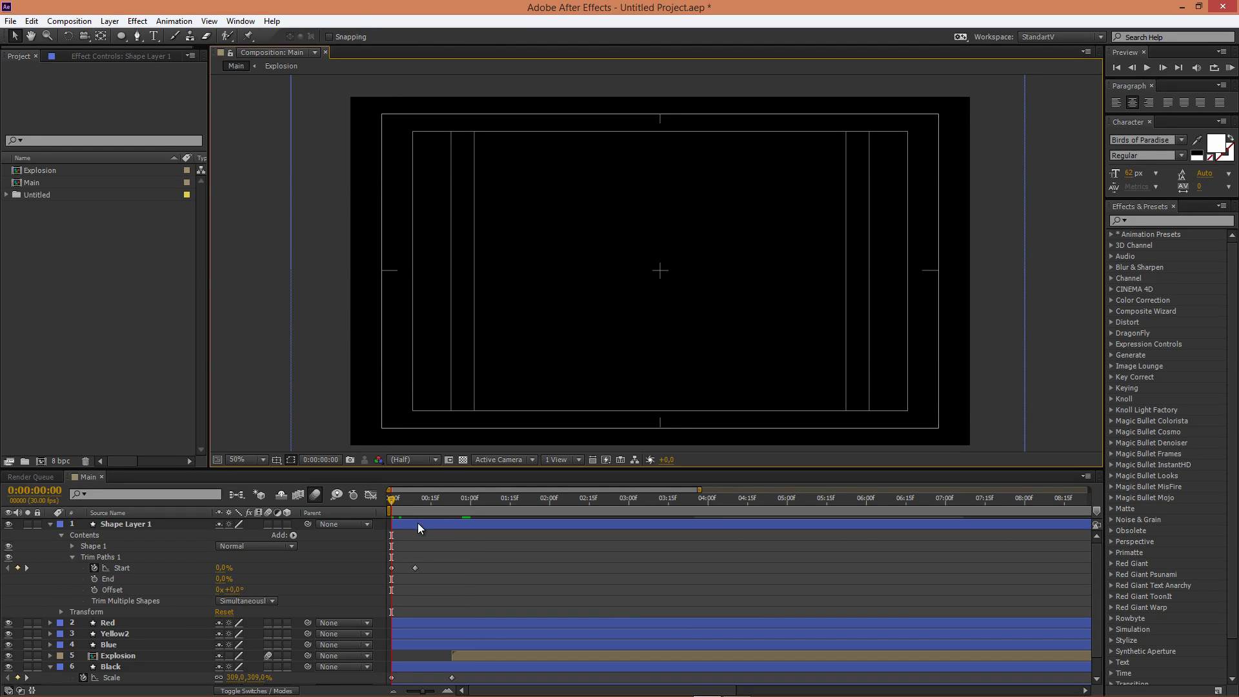
Step: At 0:00:02:06, move the line to the circle's upper-left edge and duplicate it with small diagonal offsets until parallel stripes cover the circle
drag(443, 491, 562, 501)
click(455, 501)
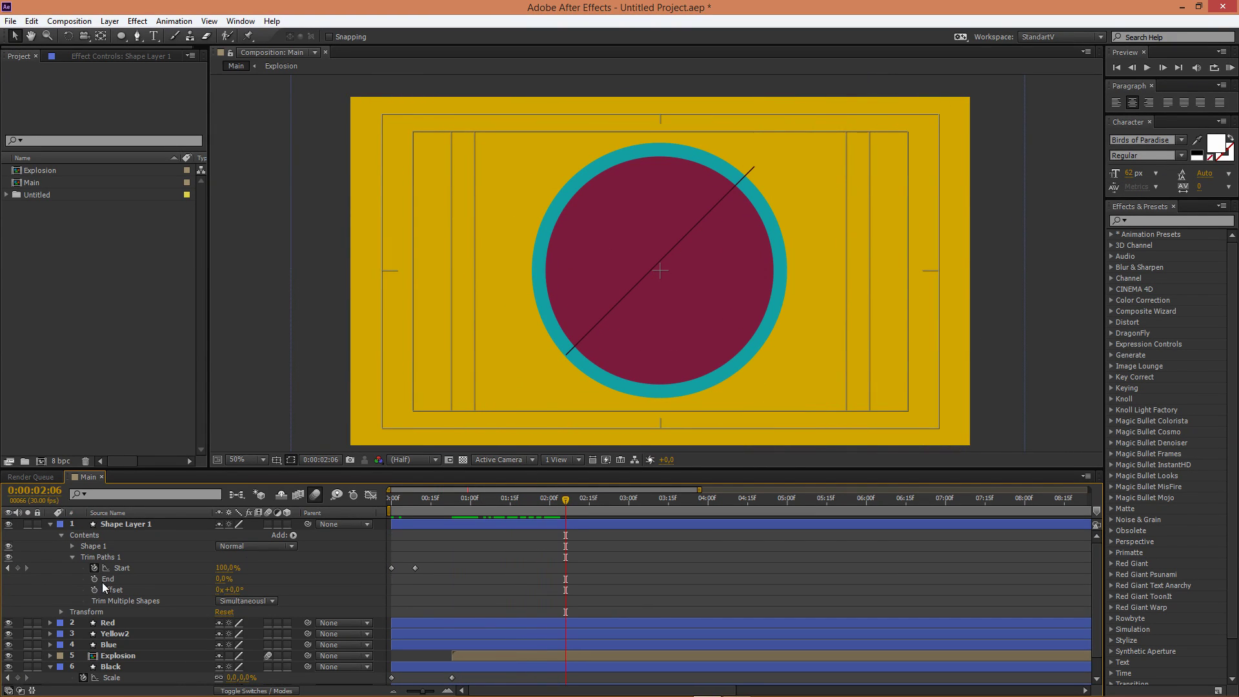
click(157, 525)
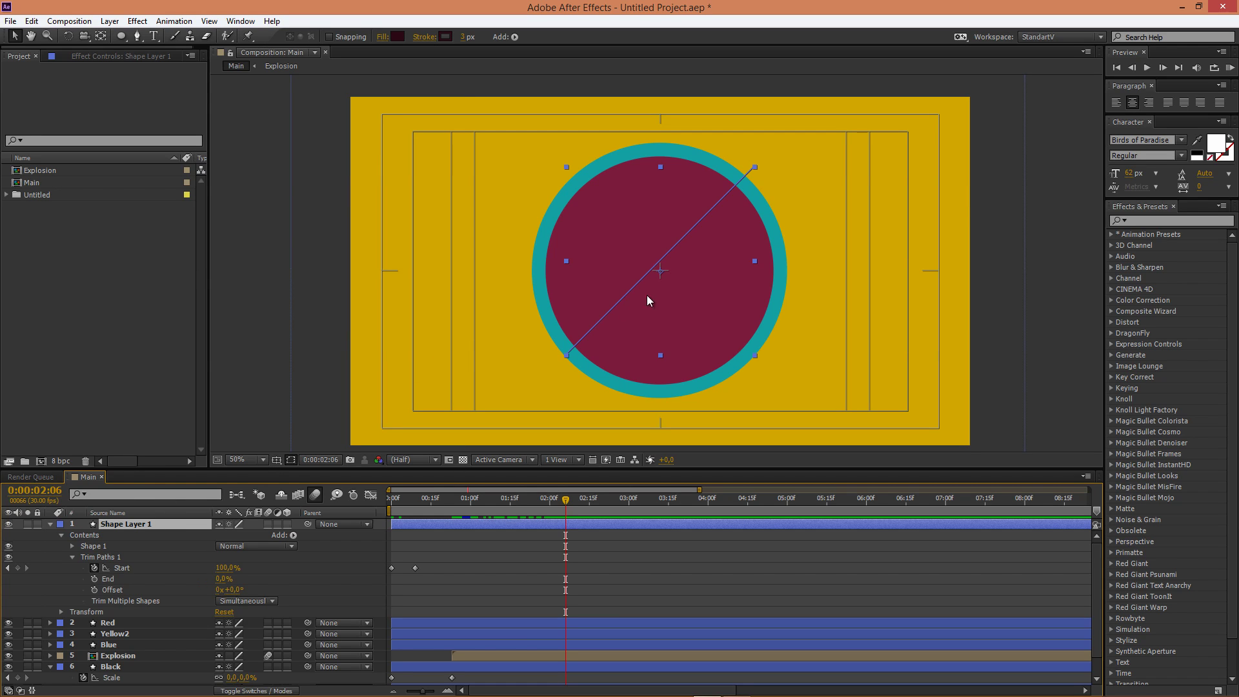
drag(641, 296, 593, 230)
key(ctrl+d)
key(ctrl+d)
key(ctrl+d)
key(ctrl+d)
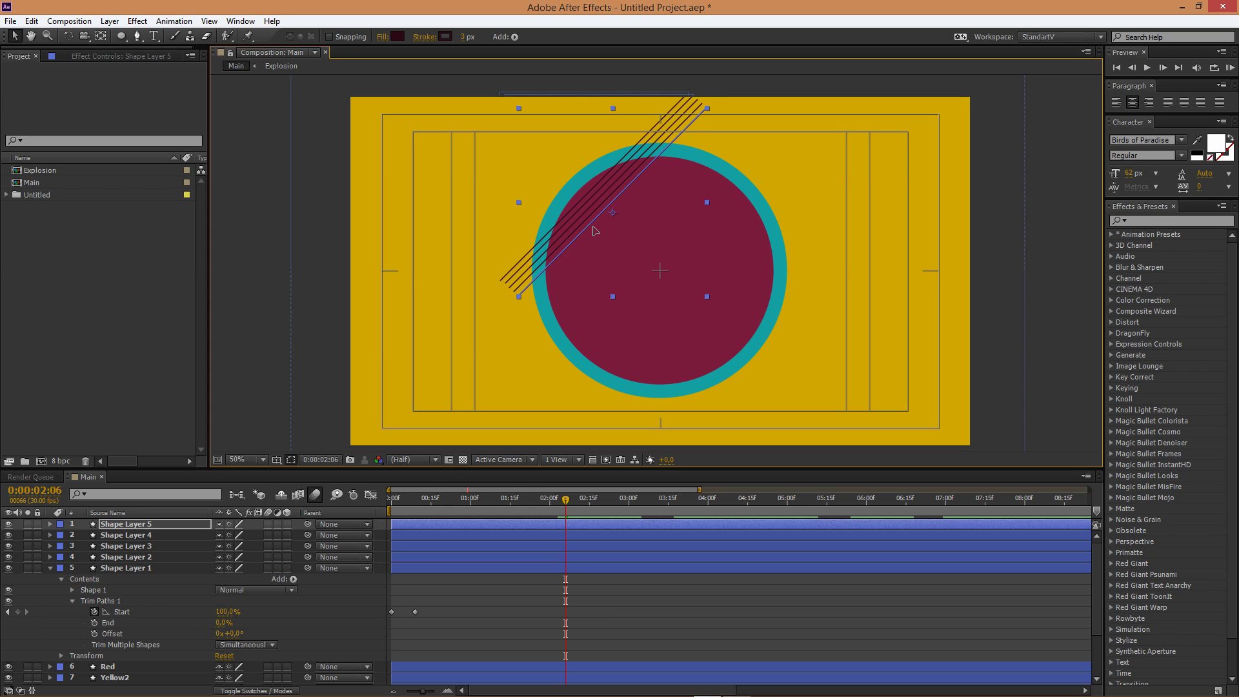
drag(593, 227, 596, 228)
key(ctrl+d)
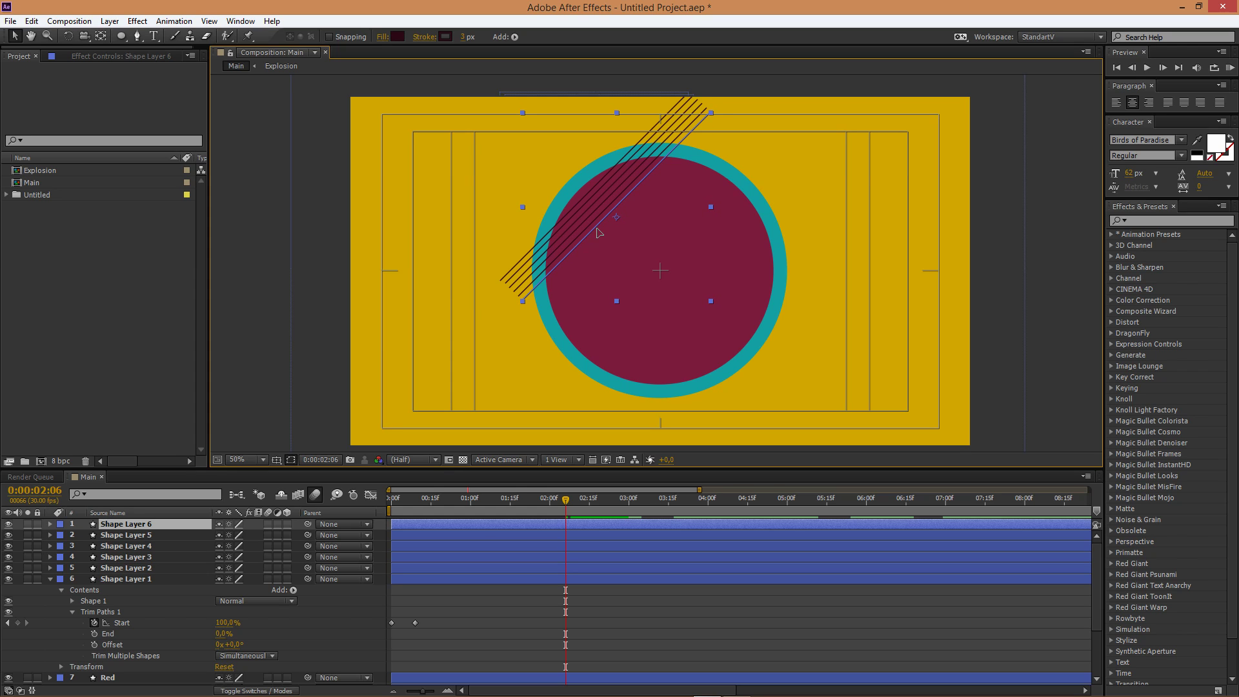
key(ctrl+d)
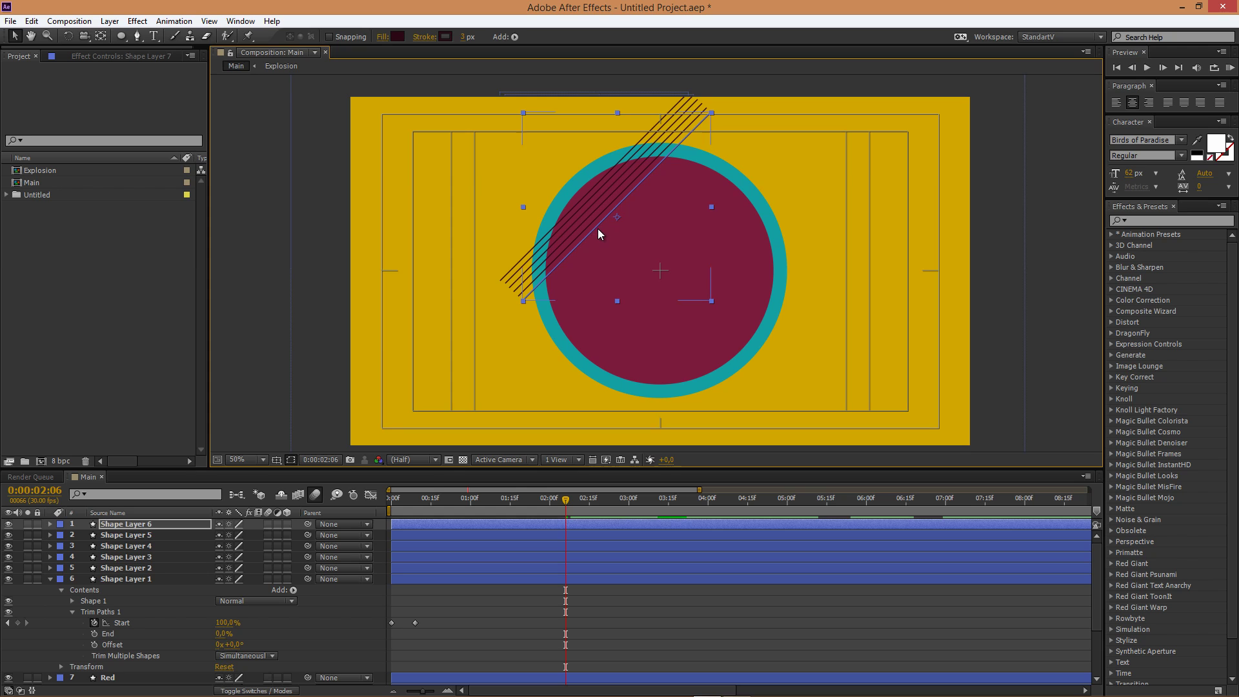
drag(598, 228, 603, 236)
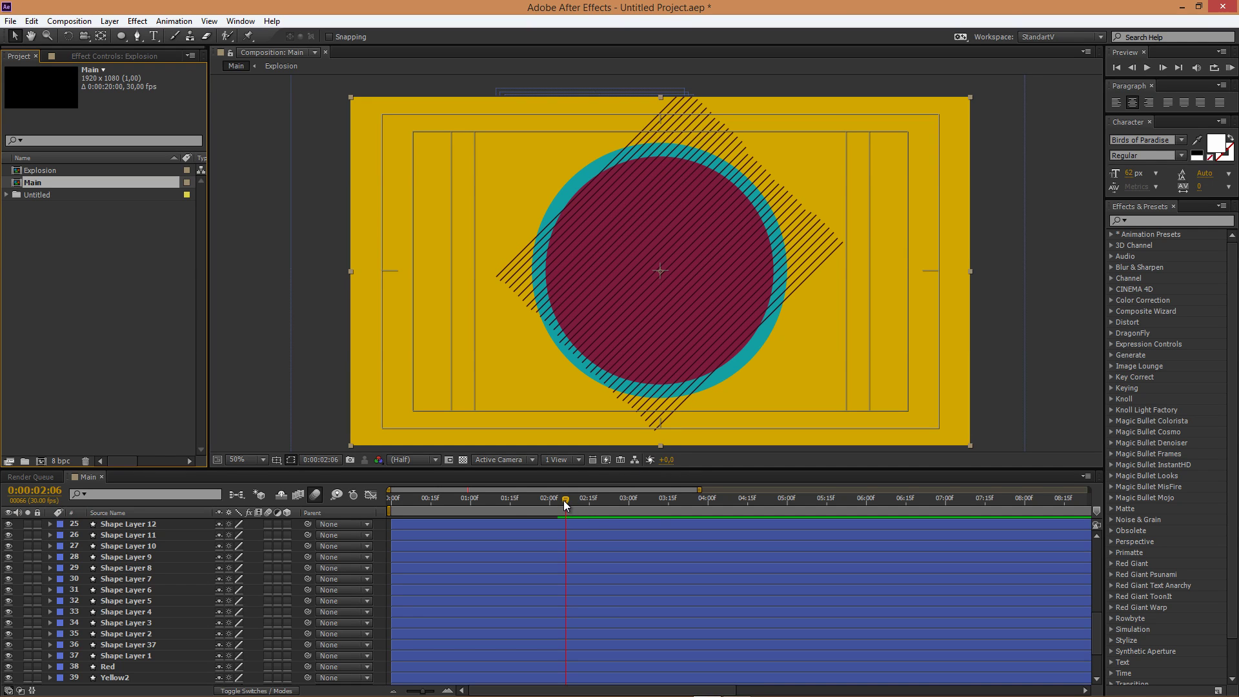
Step: Pre-compose all the line layers, Shape Layer 36 through Shape Layer 1, into a new composition named Stripes, moving all attributes
mouse_move(564, 501)
mouse_down()
mouse_move(483, 502)
mouse_move(594, 489)
mouse_move(388, 498)
mouse_move(428, 503)
mouse_up()
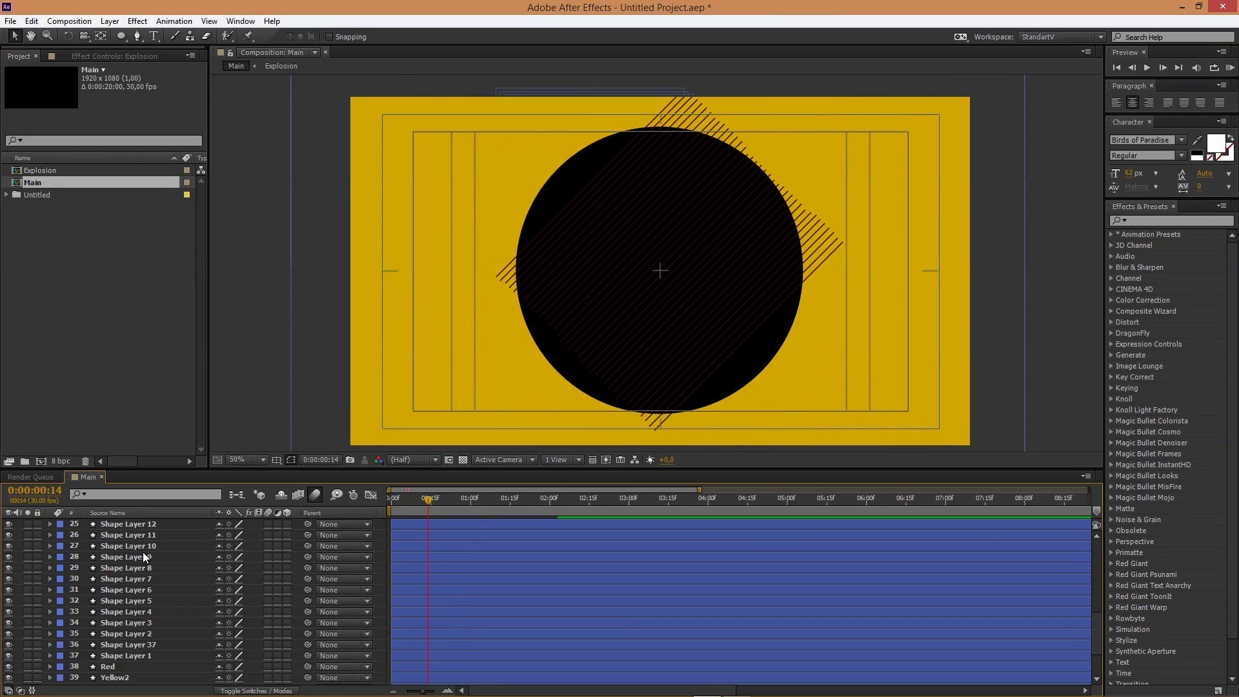
scroll(142, 552, up, 2)
scroll(138, 528, up, 6)
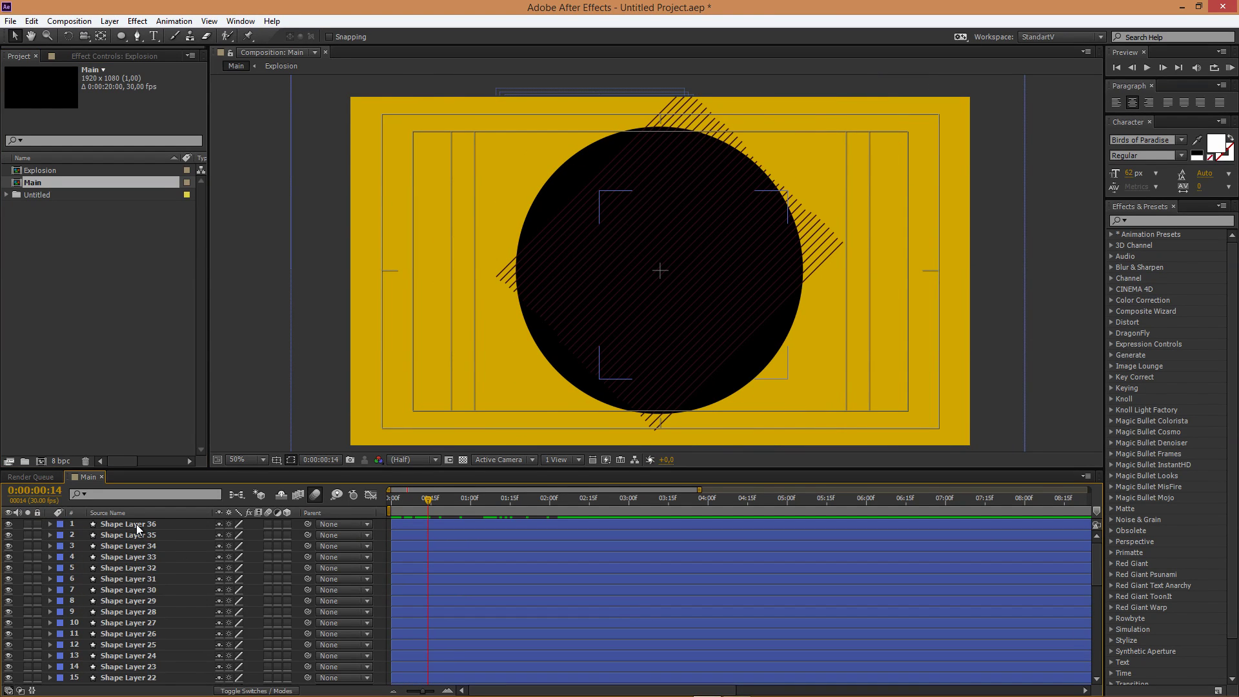
click(136, 525)
scroll(157, 547, down, 10)
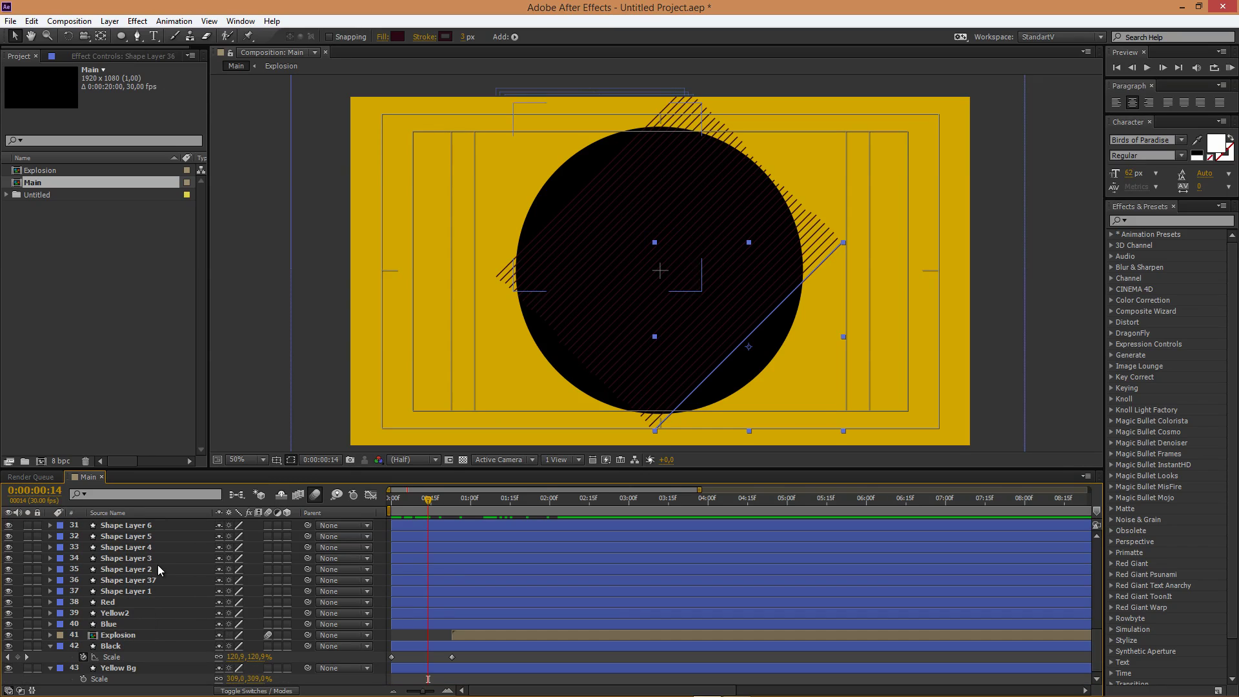
shift+click(145, 591)
right_click(146, 590)
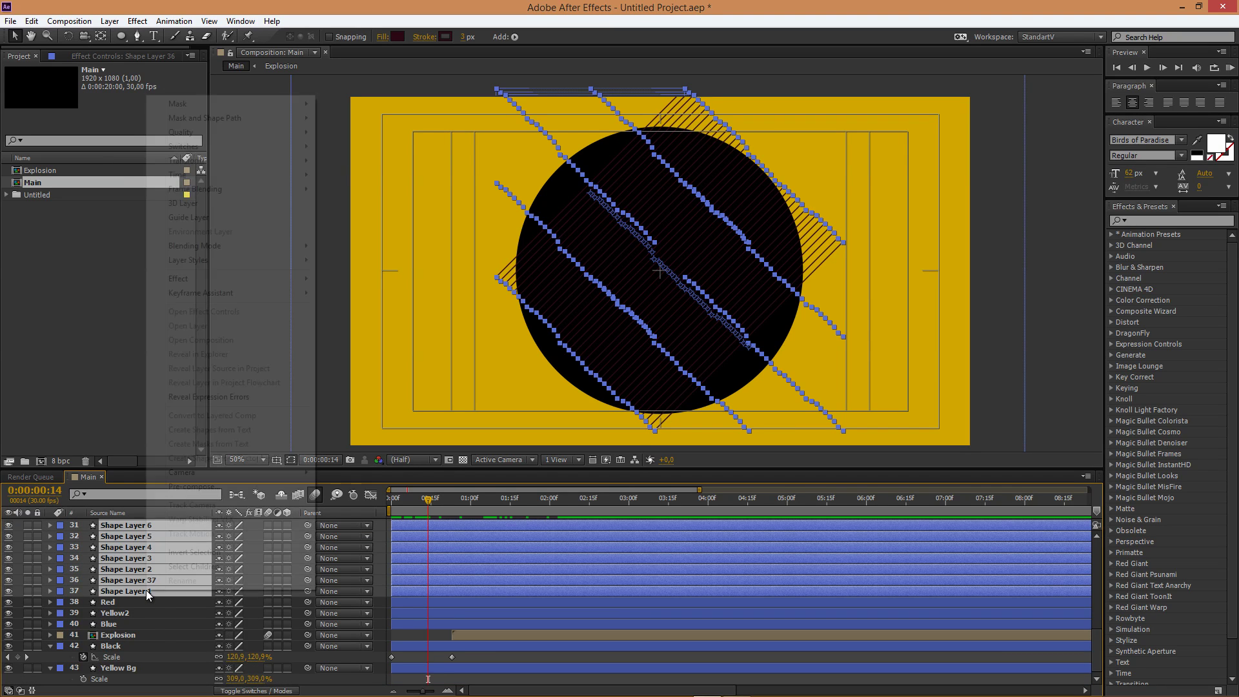
click(206, 487)
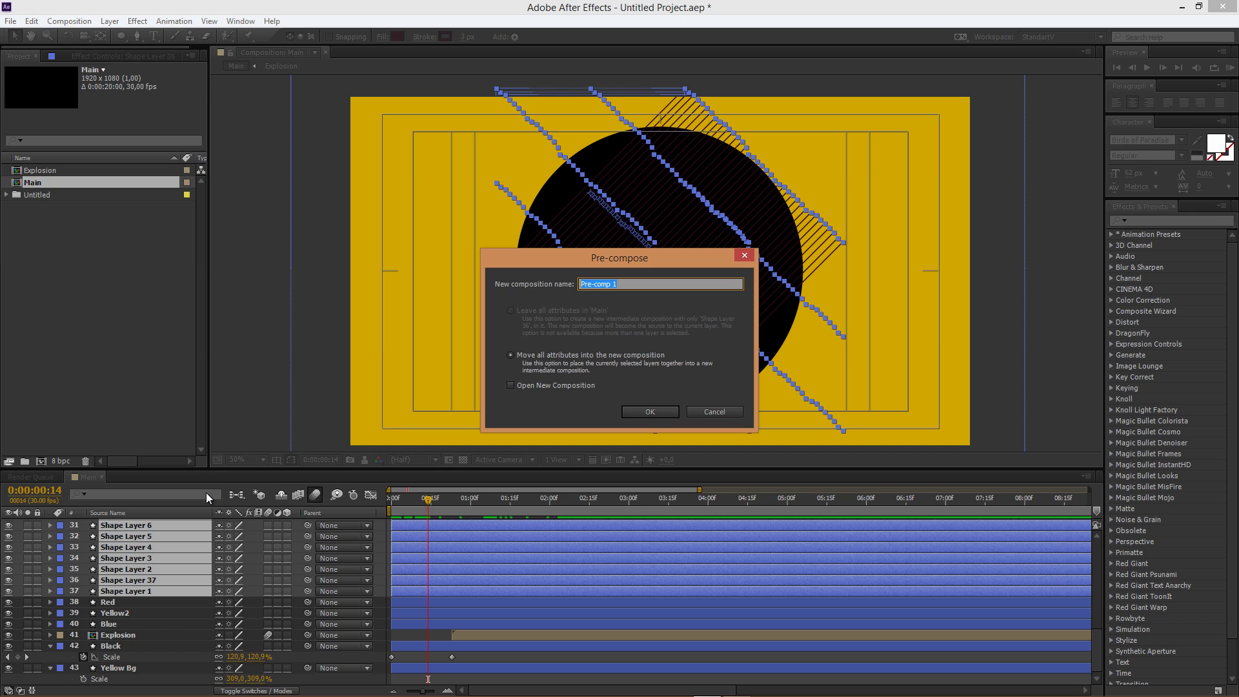
text(Stripes)
key(Return)
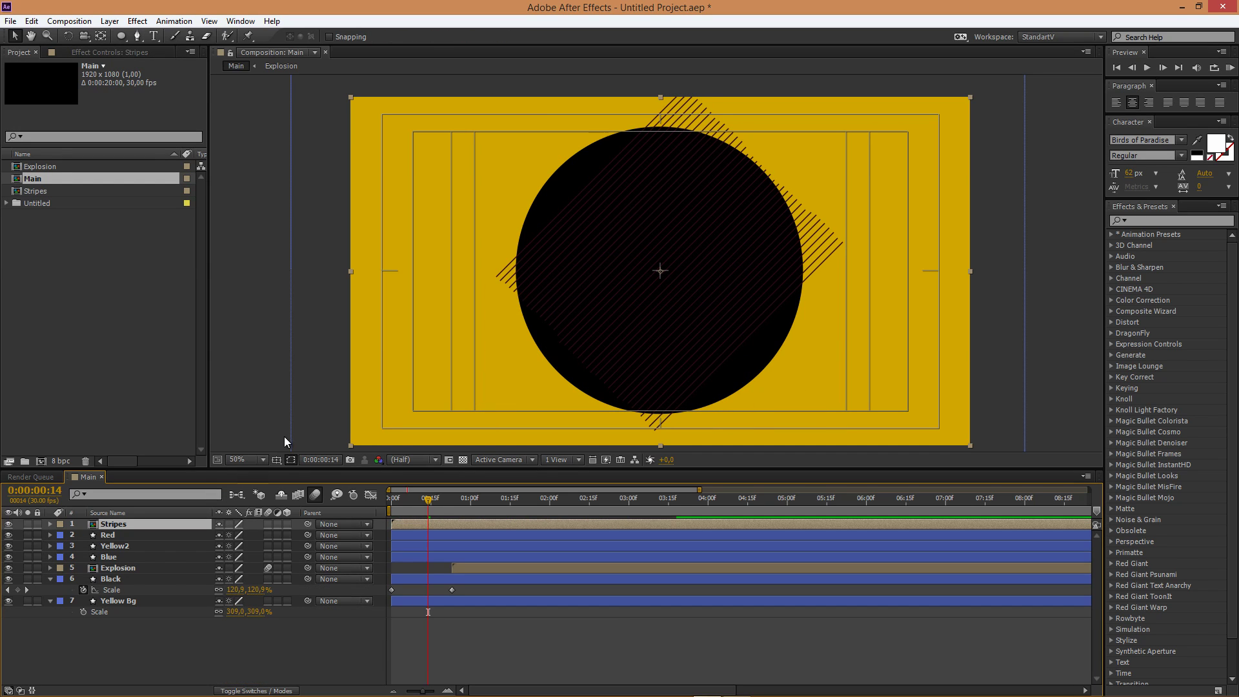
Step: Move the Stripes layer in time so it starts at 0:00:02:03
drag(433, 499, 567, 516)
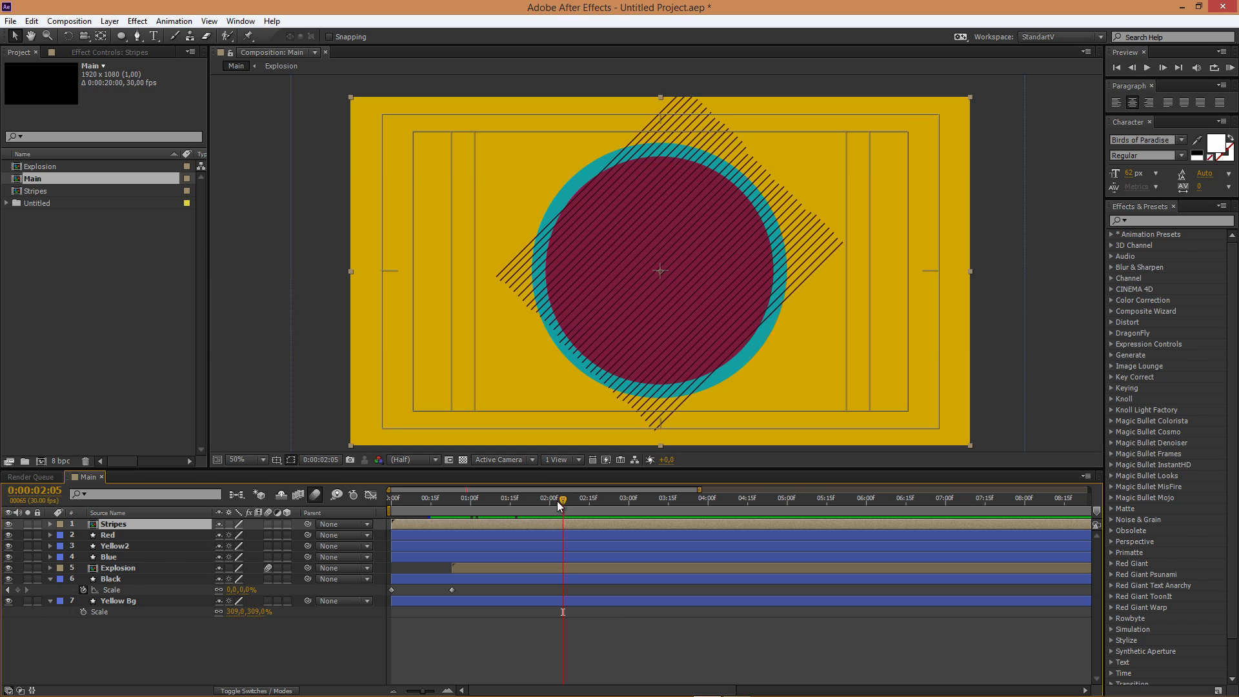
drag(559, 501, 557, 503)
drag(471, 525, 626, 521)
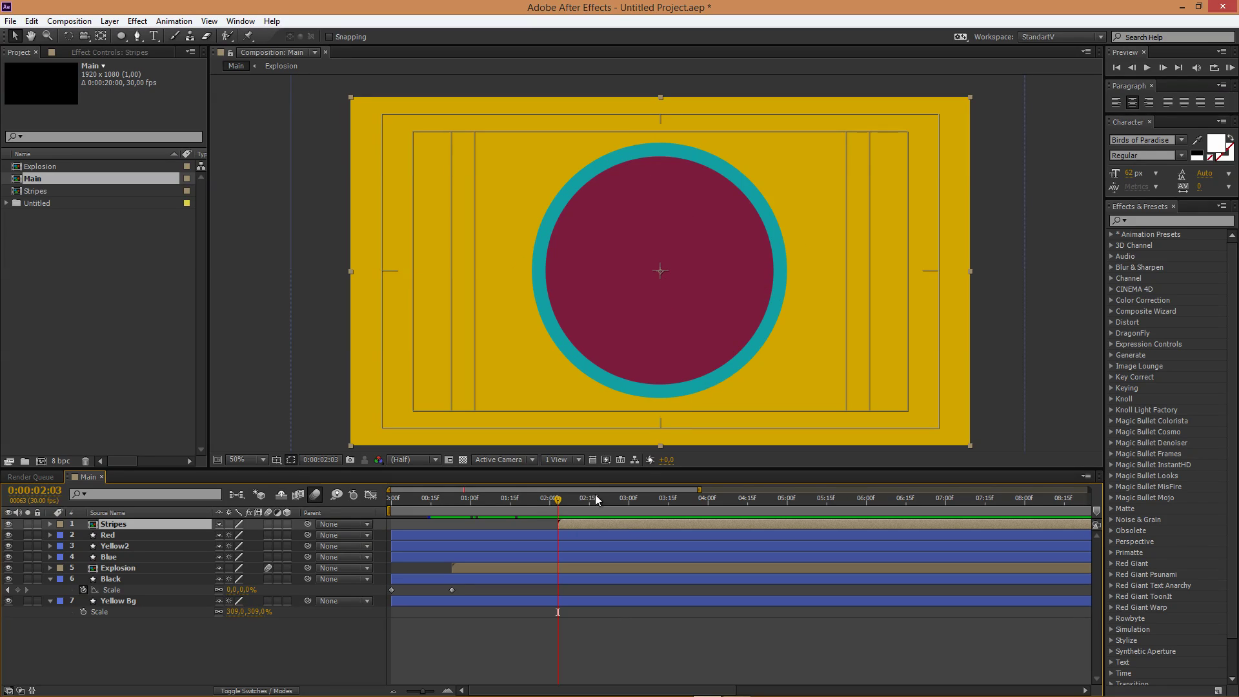
Step: At 0:00:02:12, draw a circular mask on the Stripes layer, align it with the red circle and check the edge up close
drag(555, 499, 581, 498)
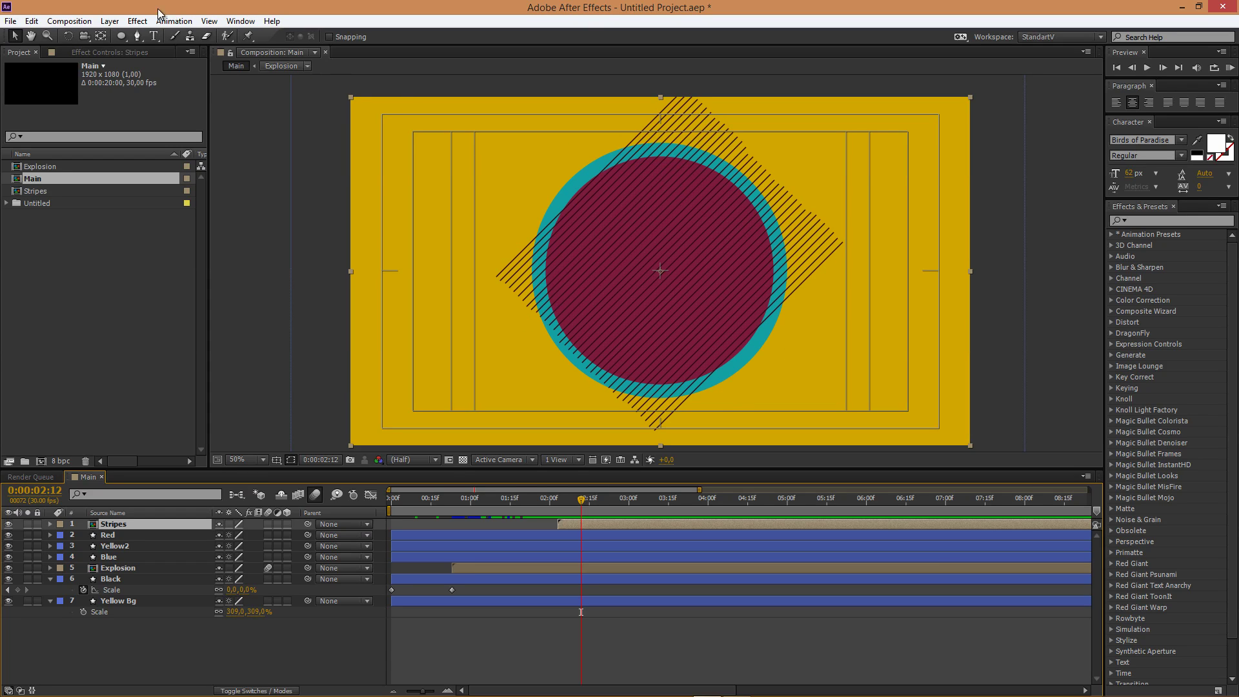
click(120, 38)
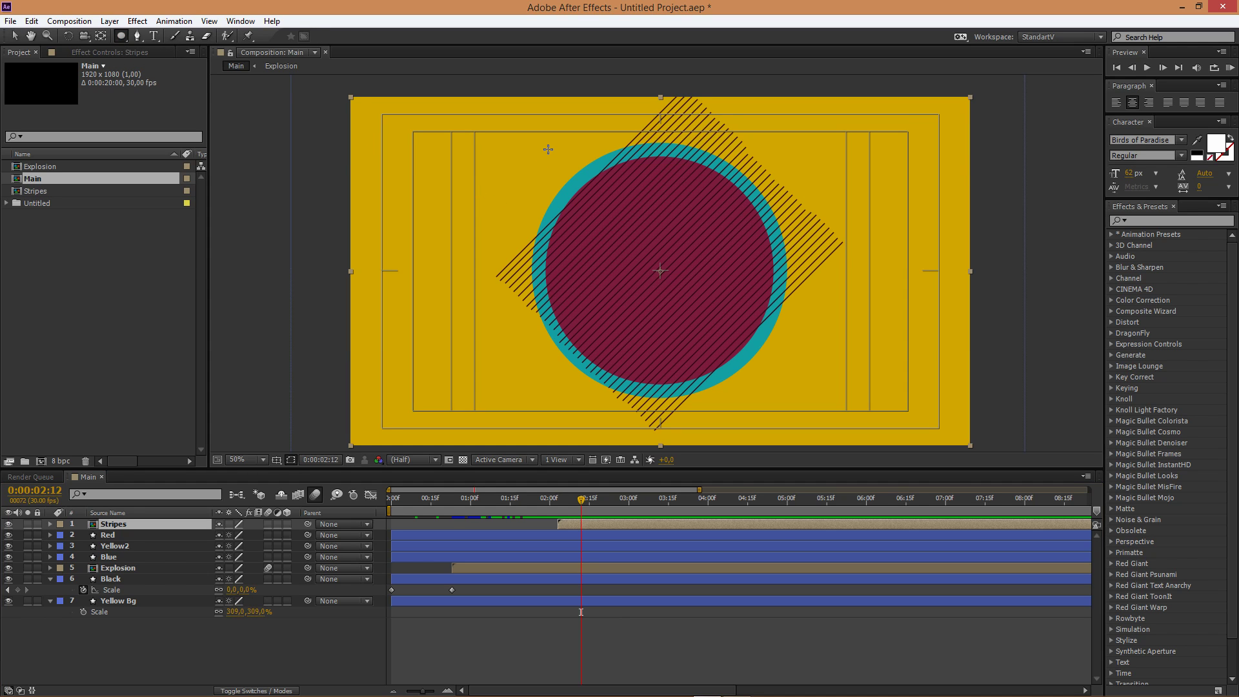
drag(548, 149, 760, 360)
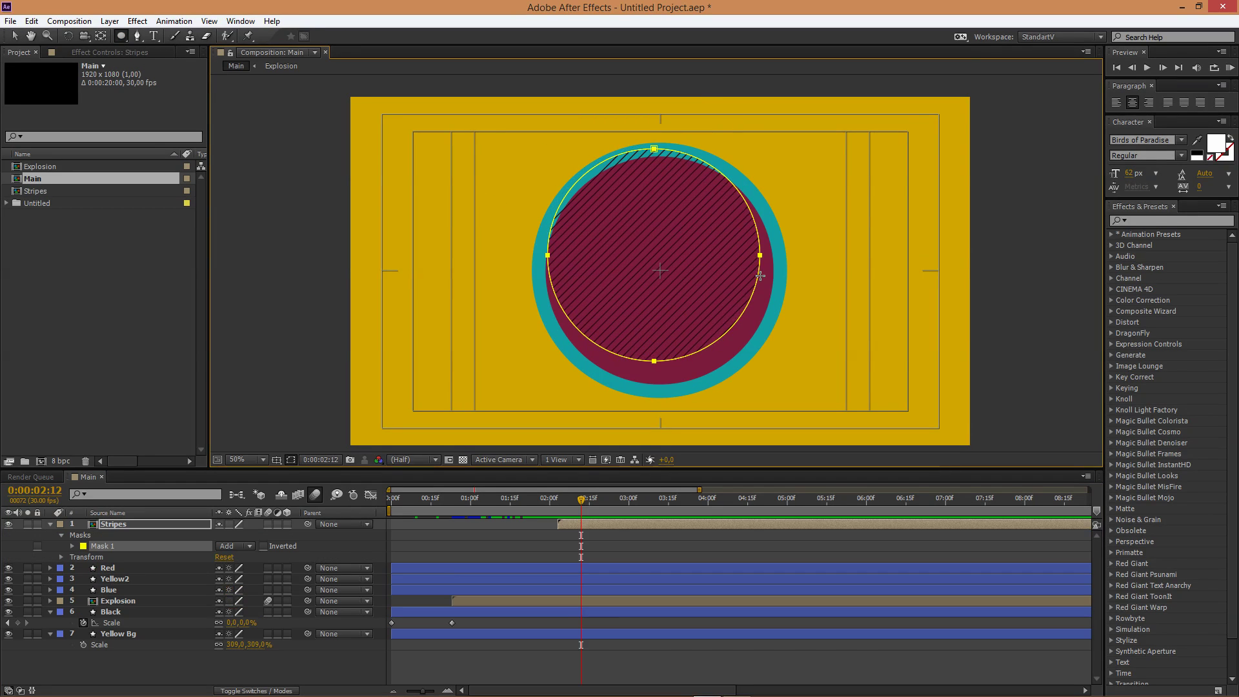
drag(761, 276, 777, 290)
drag(775, 290, 773, 289)
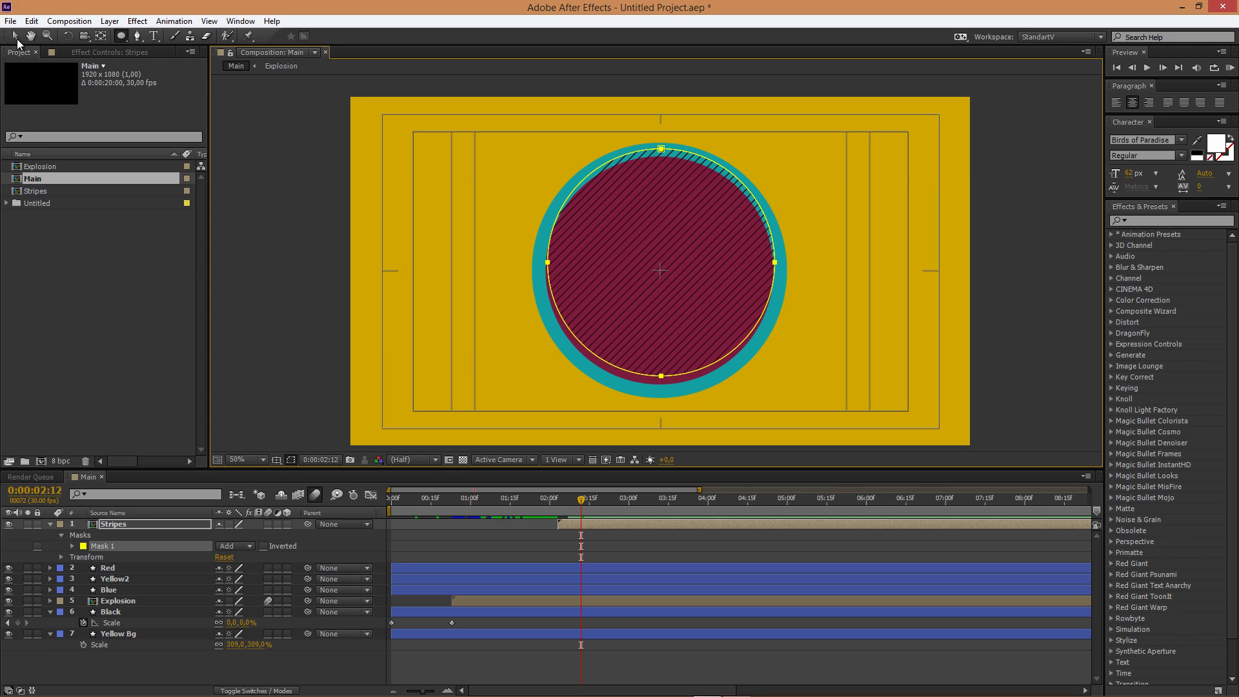
key(v)
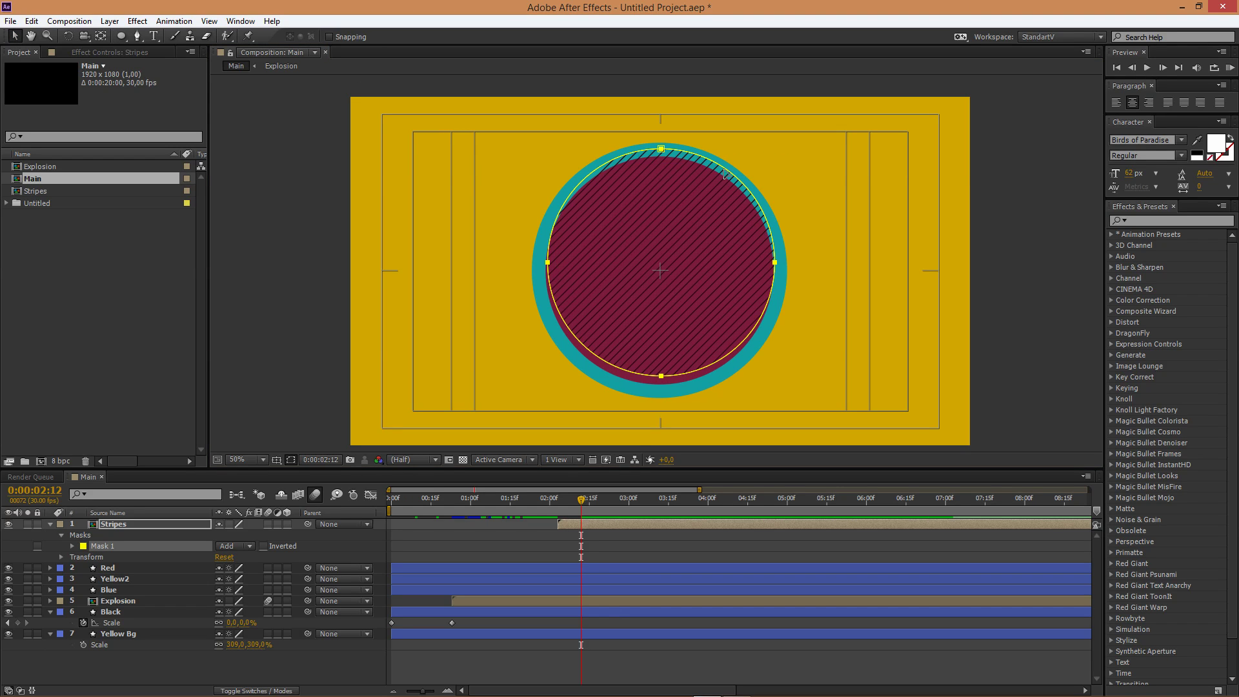
drag(726, 171, 723, 177)
click(861, 91)
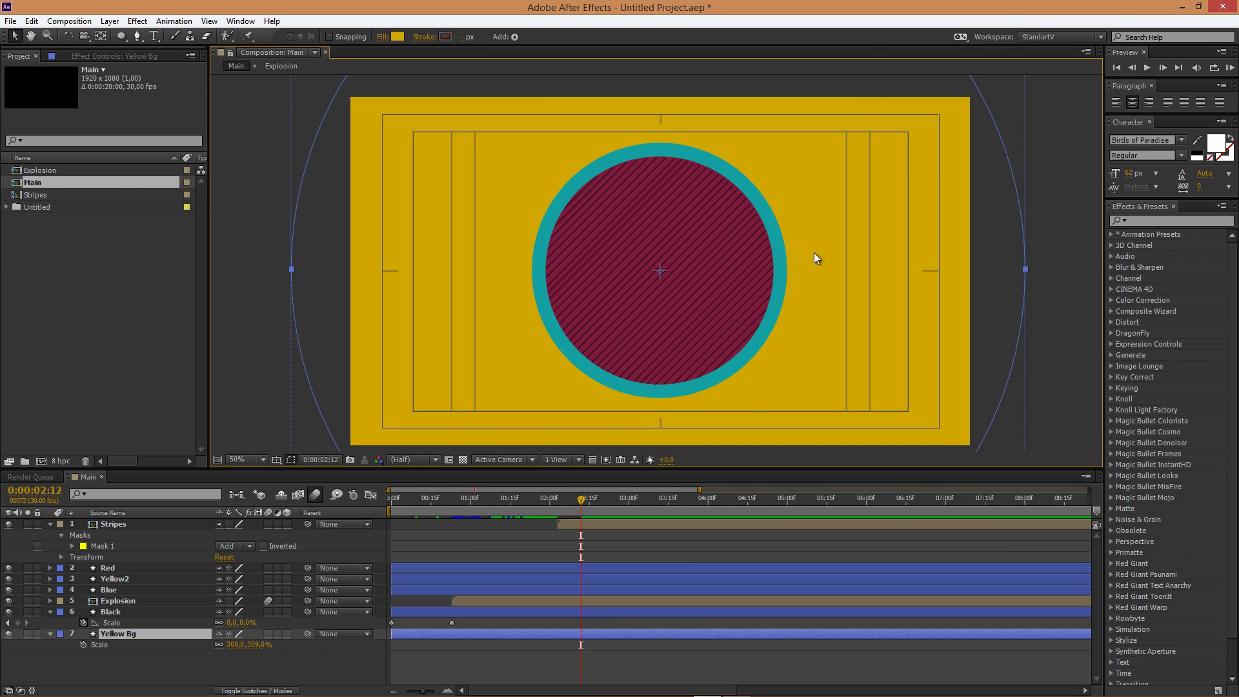
key(slash)
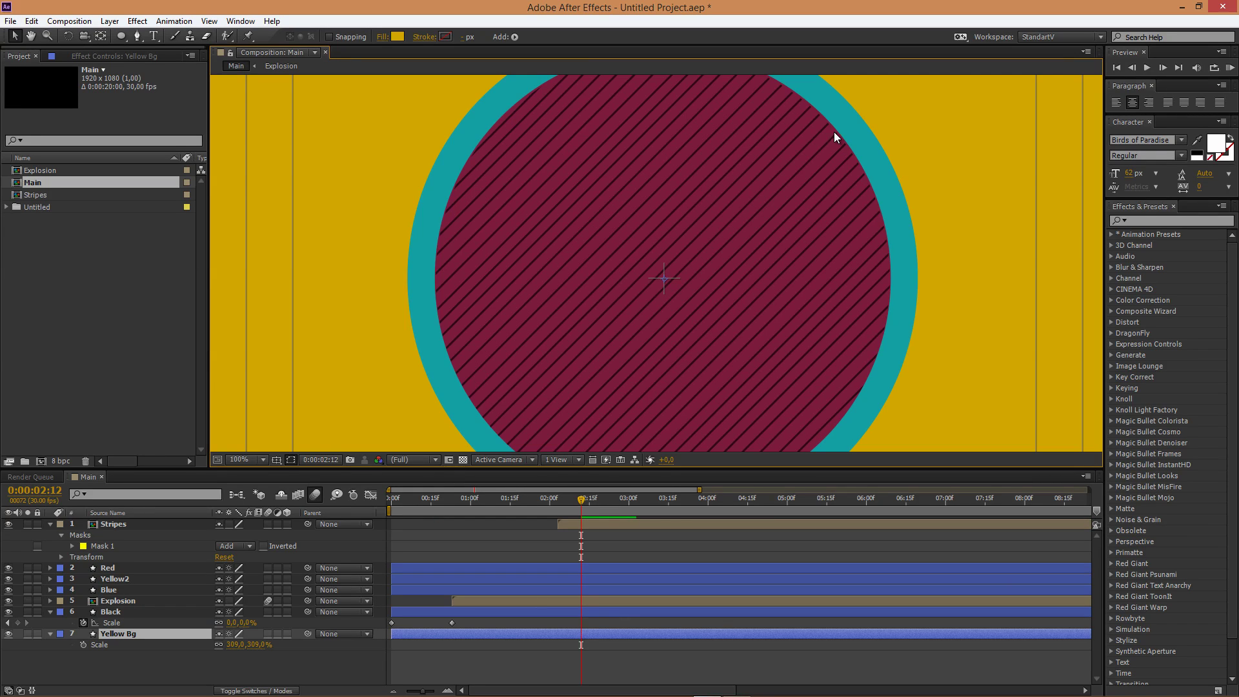
scroll(851, 239, down, 1)
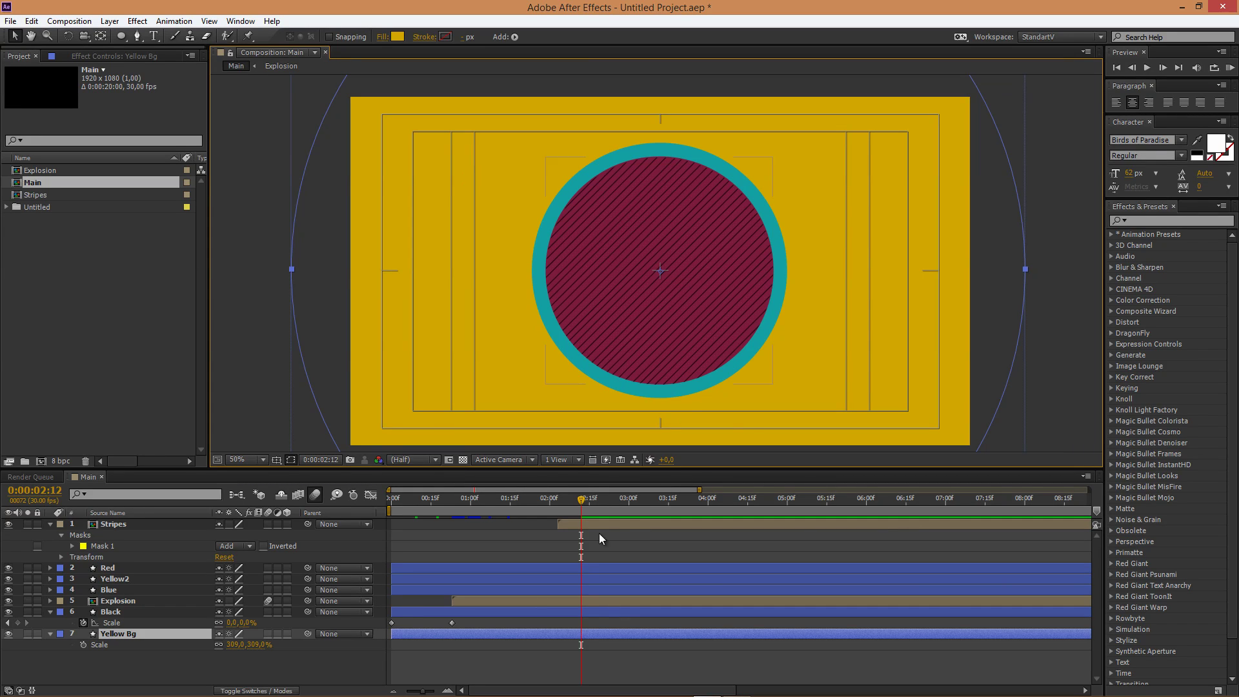
drag(581, 502, 604, 493)
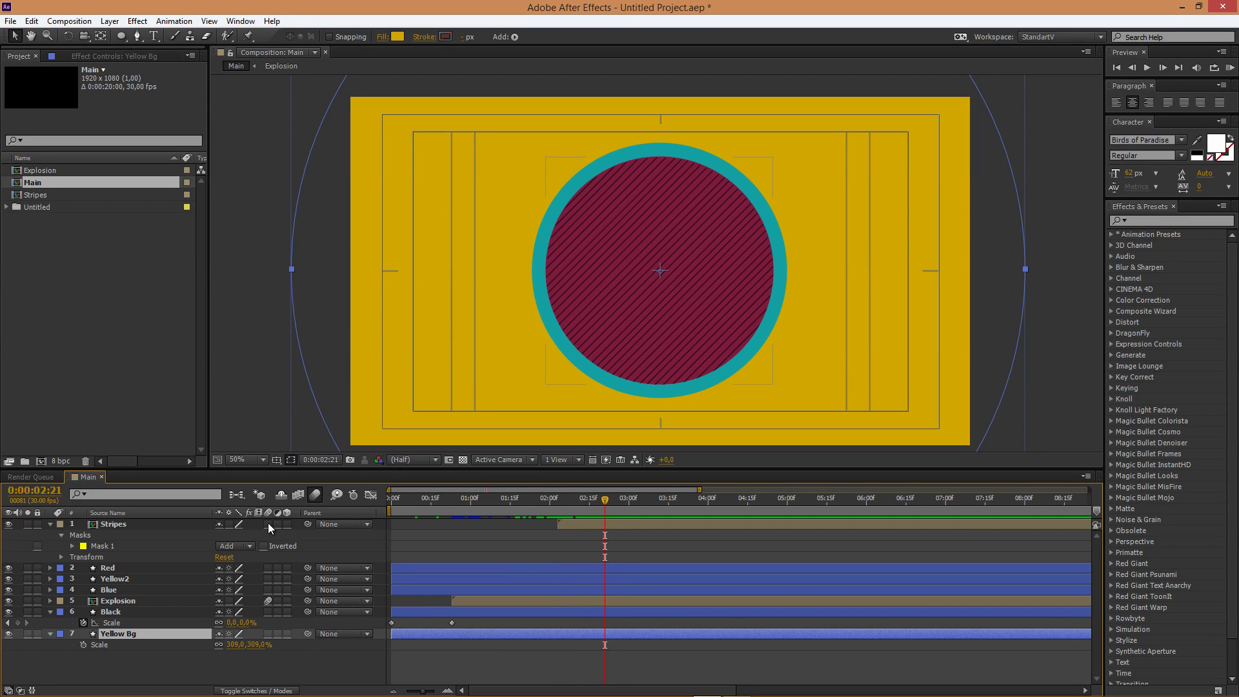
Step: Enable motion blur on the Stripes layer and on every line layer inside the Stripes composition, and preview the stripes in Main
double_click(155, 523)
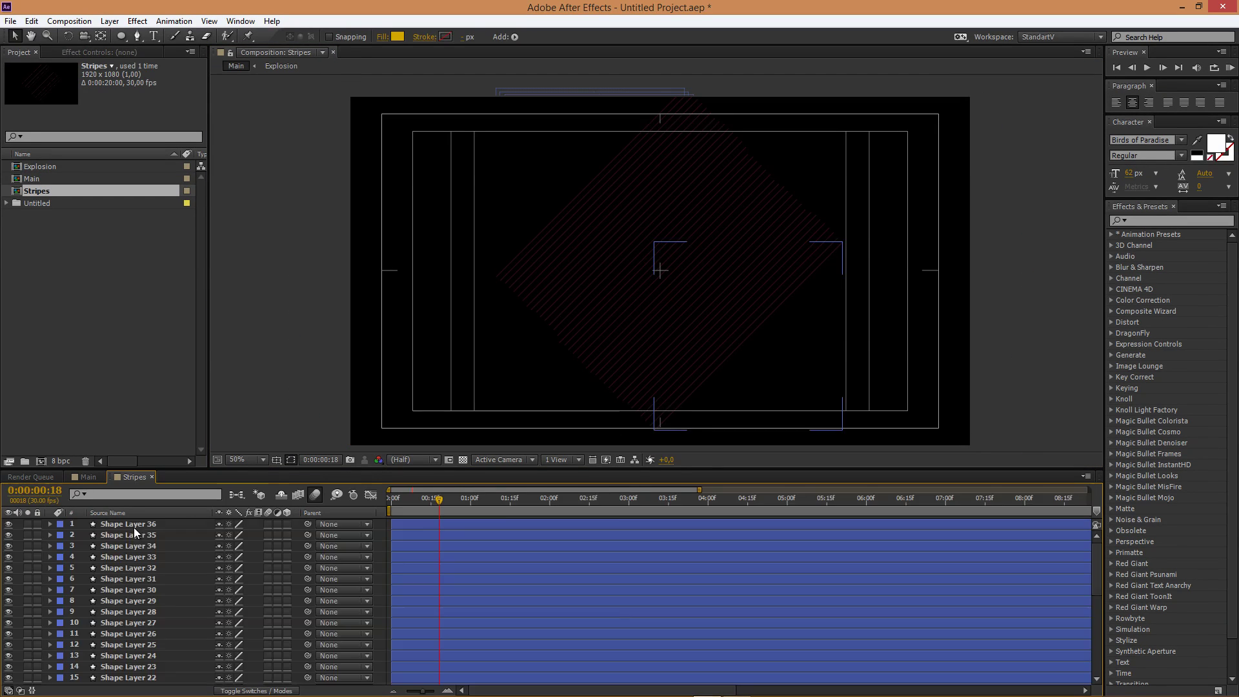
click(126, 527)
scroll(155, 607, down, 5)
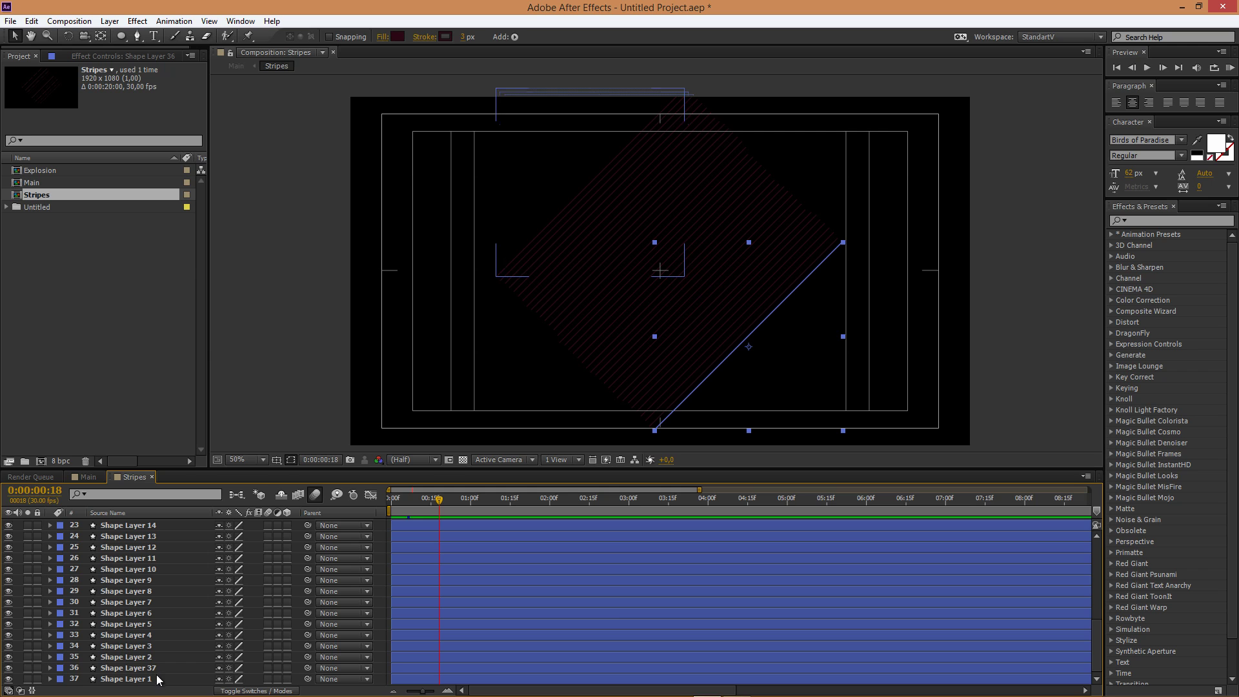
shift+click(158, 679)
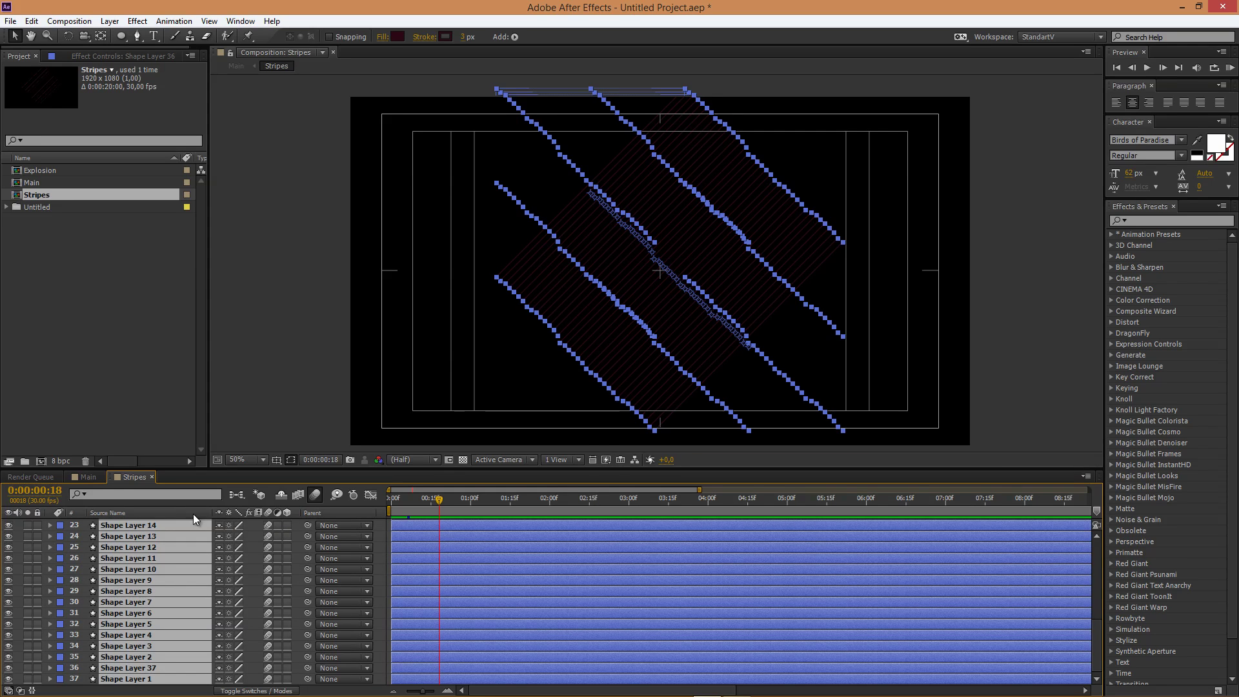
click(89, 477)
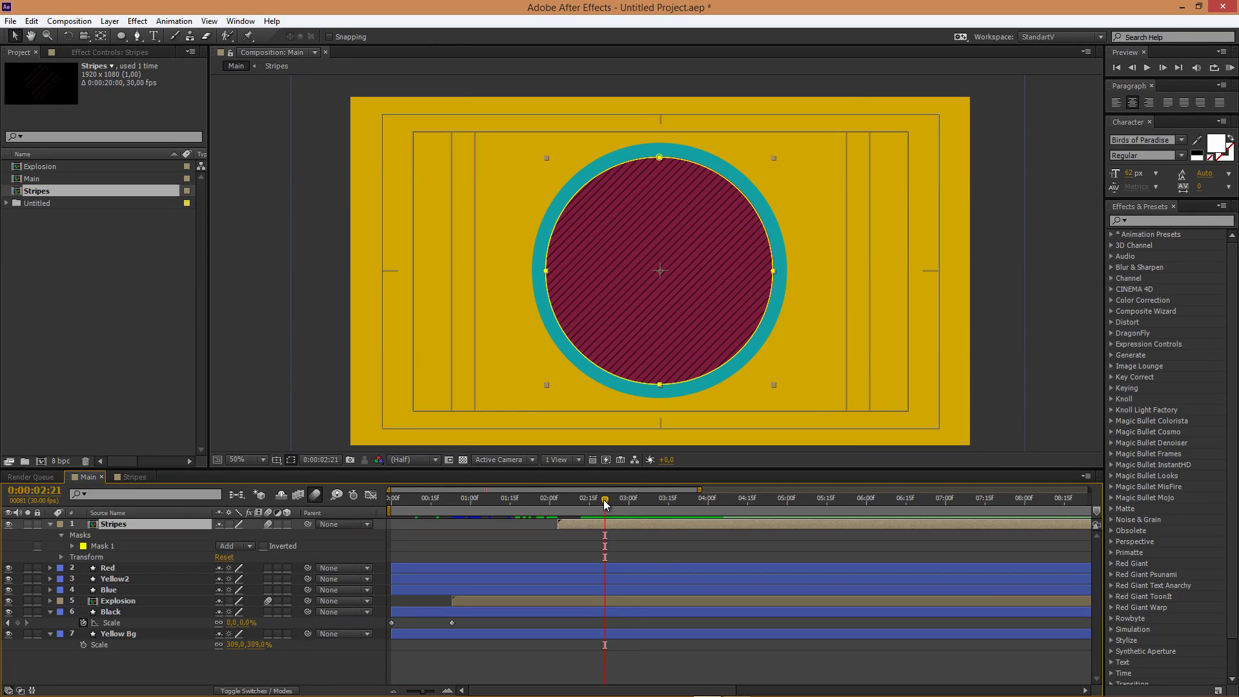
mouse_move(603, 500)
mouse_down()
mouse_move(497, 502)
mouse_move(609, 522)
mouse_move(571, 520)
mouse_up()
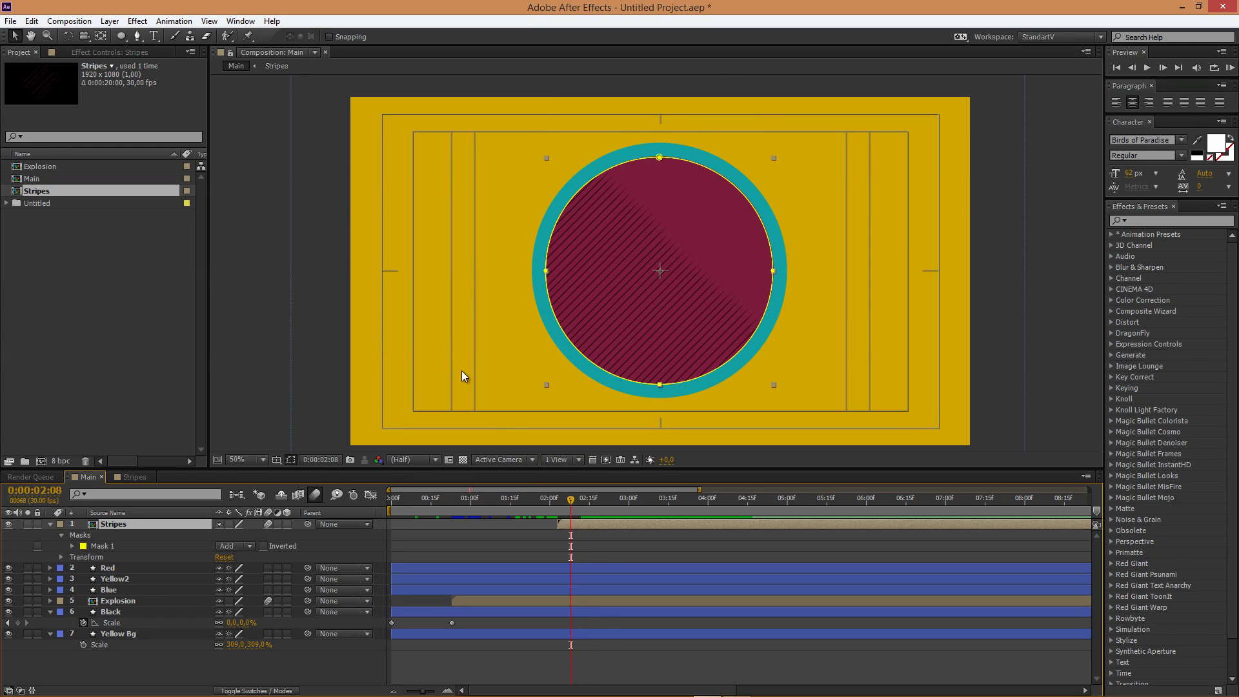
click(252, 269)
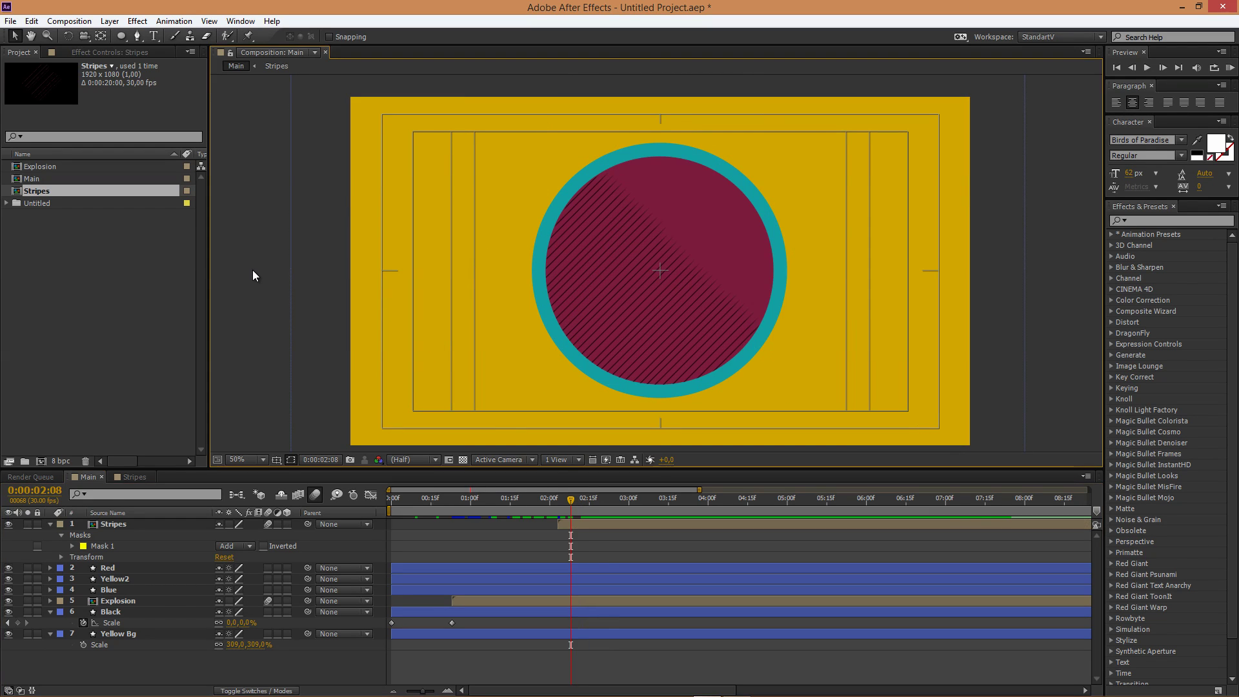
Step: Add a VFX text layer over the red circle in the Main composition and select all its characters
click(50, 524)
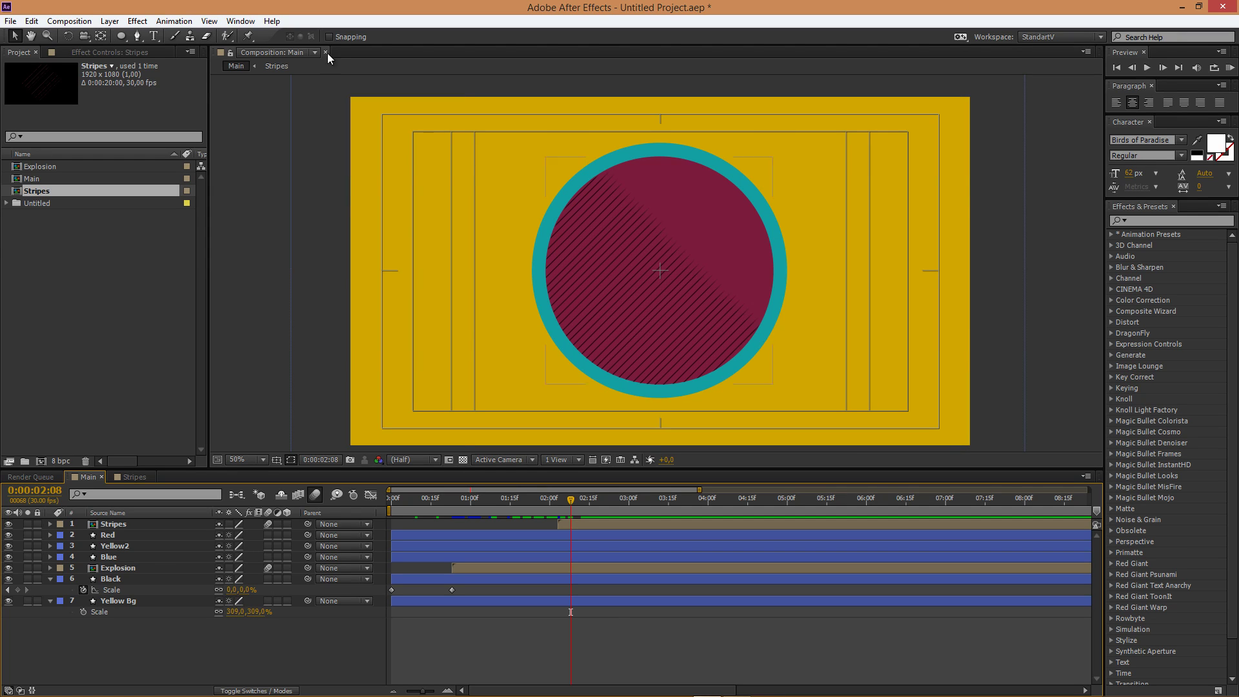
click(153, 36)
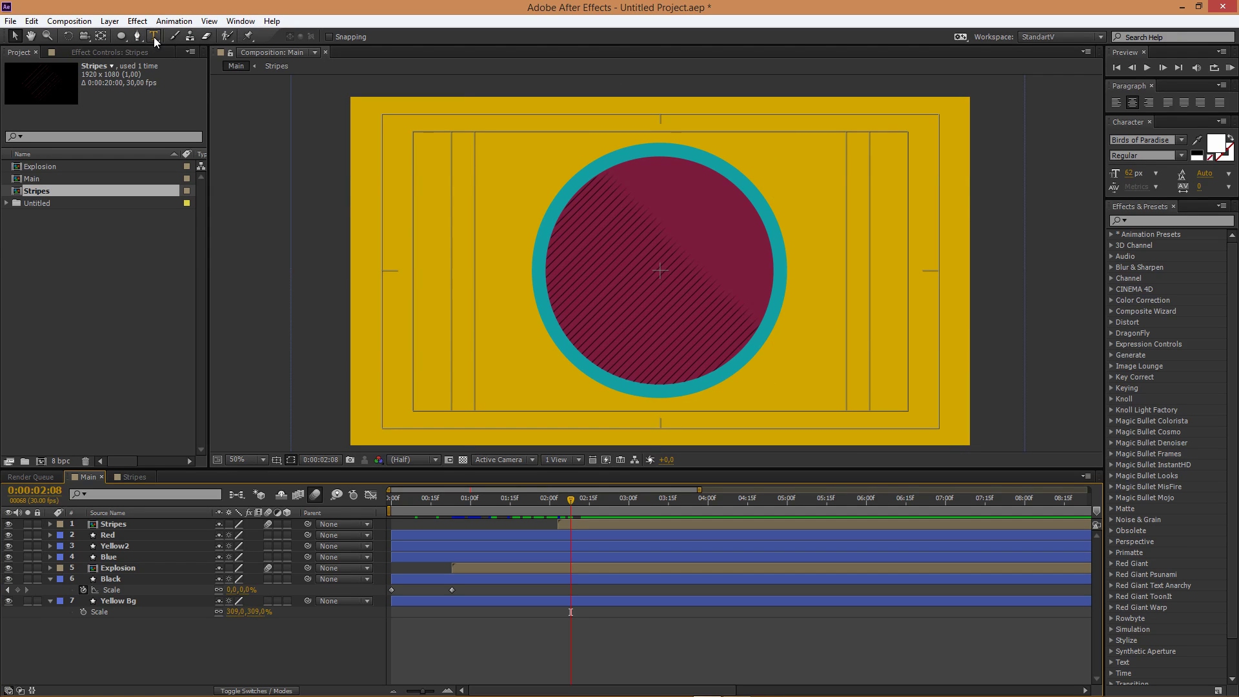
click(603, 257)
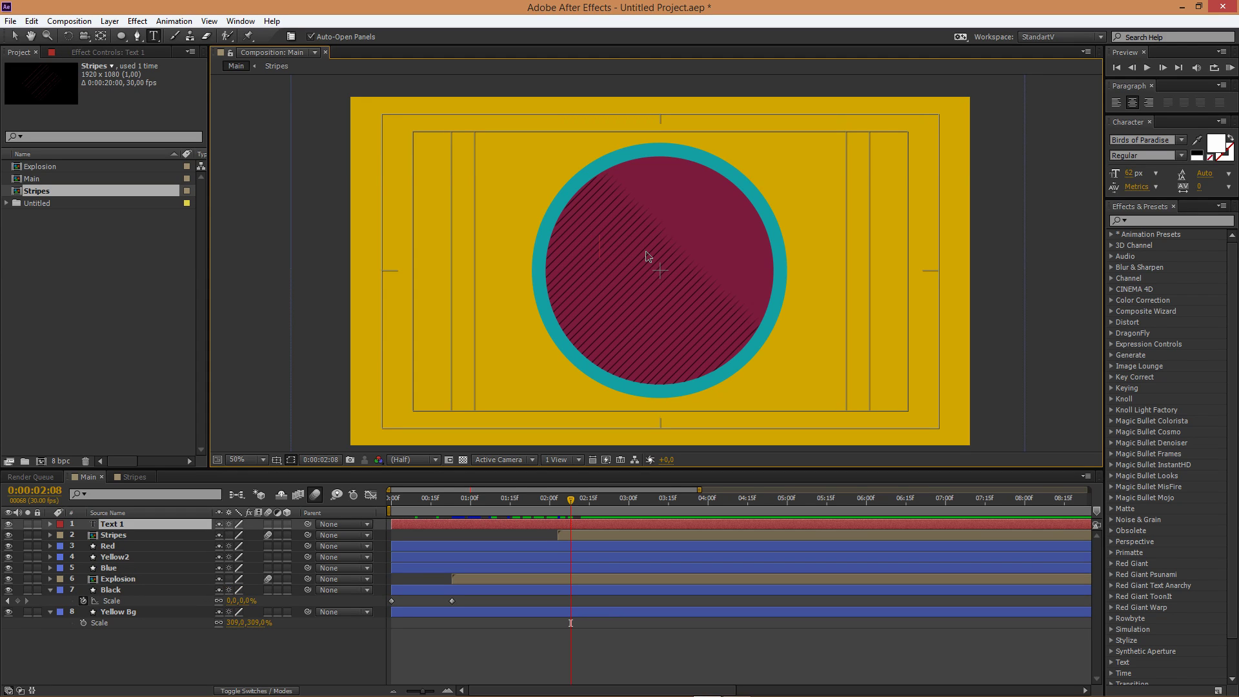
text(VFX)
key(ctrl+a)
Step: Set the VFX text to the Eras Demi ITC font, Regular style, with a size of 197 px
click(1185, 144)
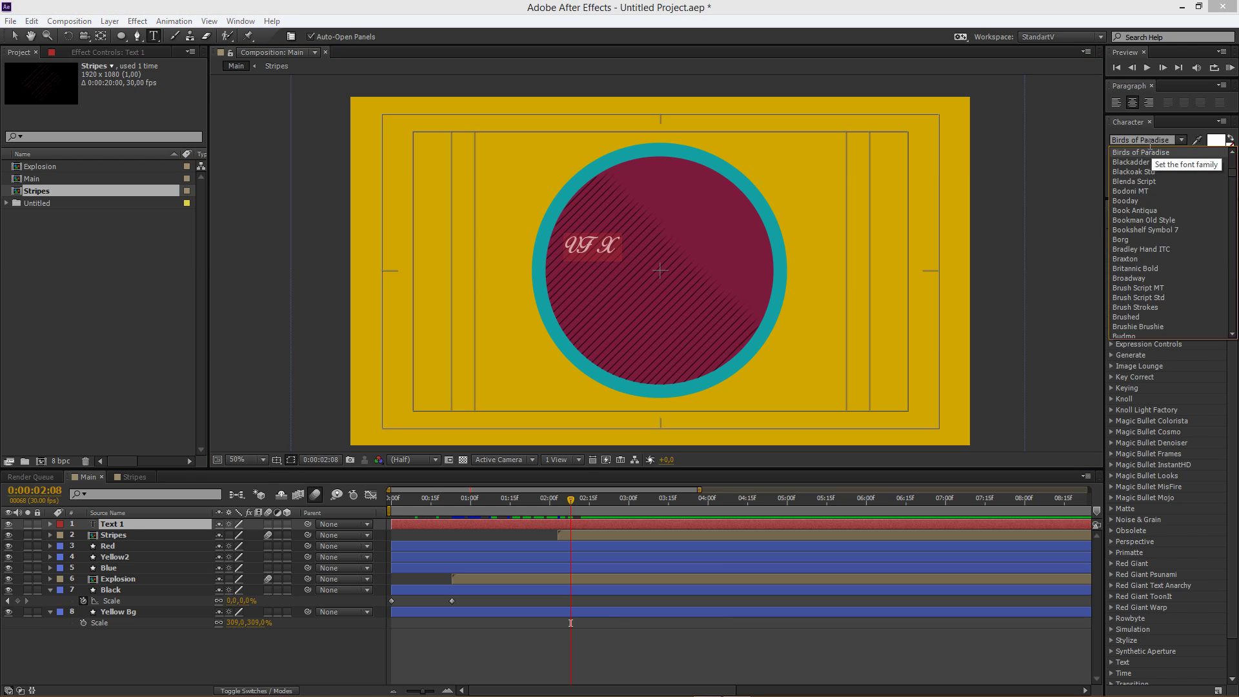
click(1161, 140)
text(Eras Bold ITC)
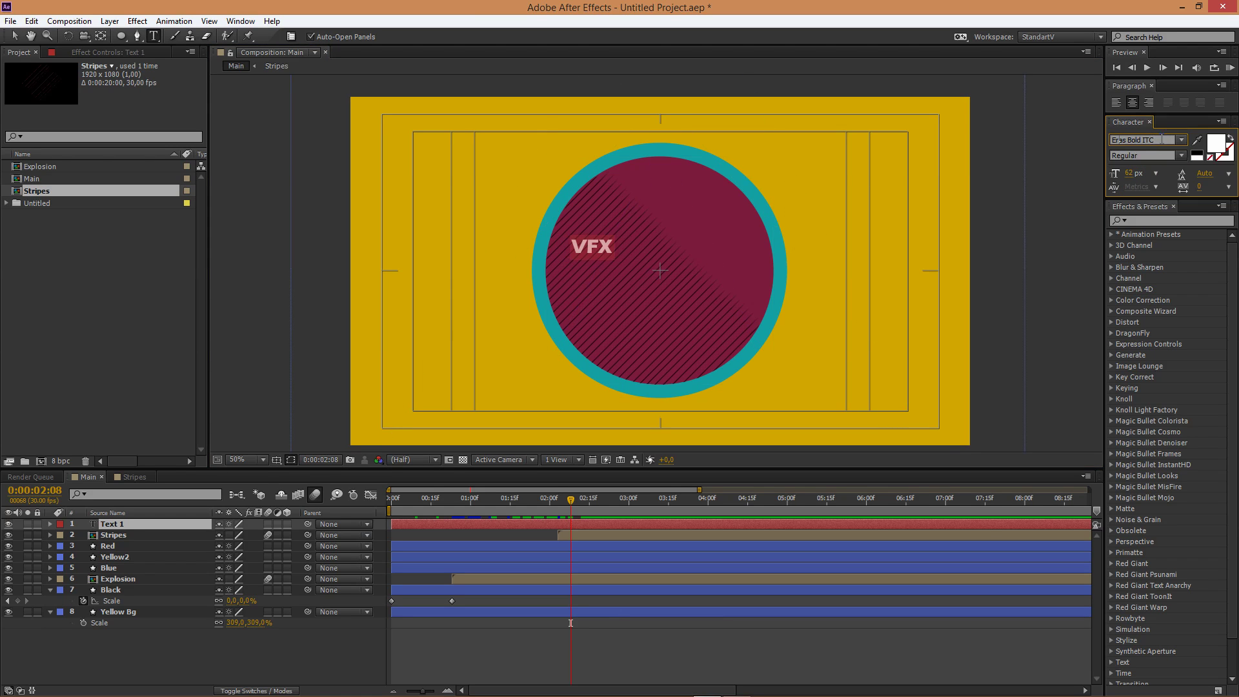
click(1182, 140)
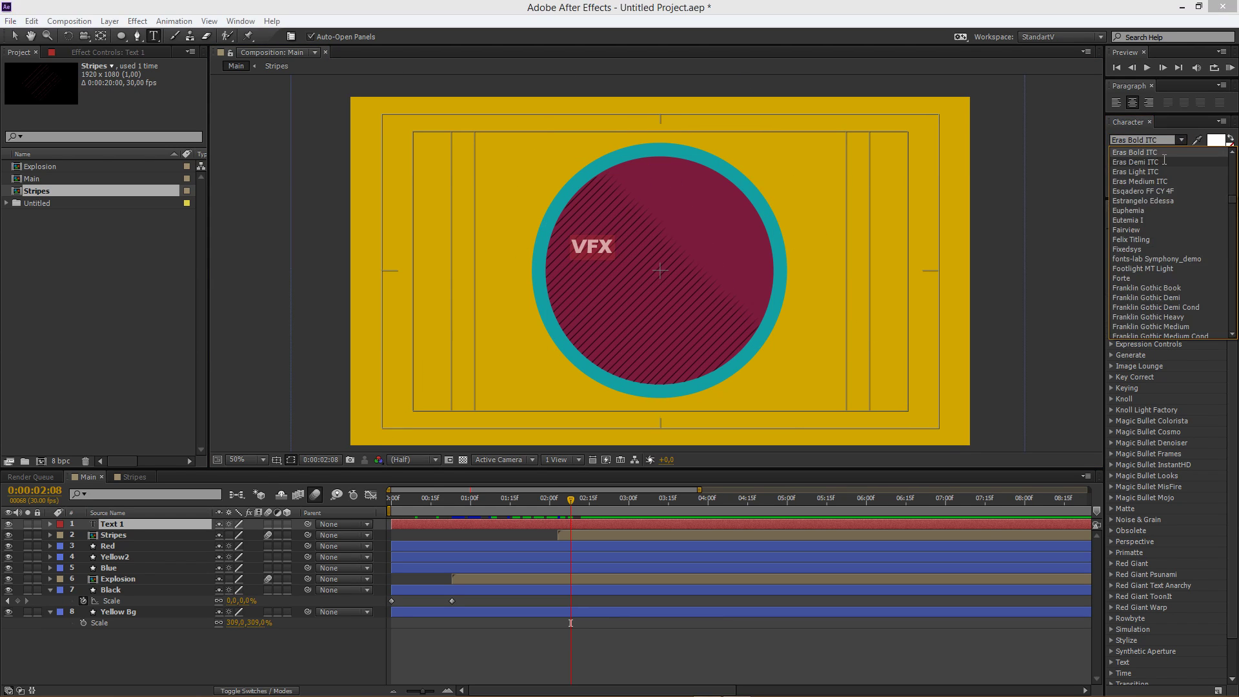
click(1164, 160)
click(1183, 156)
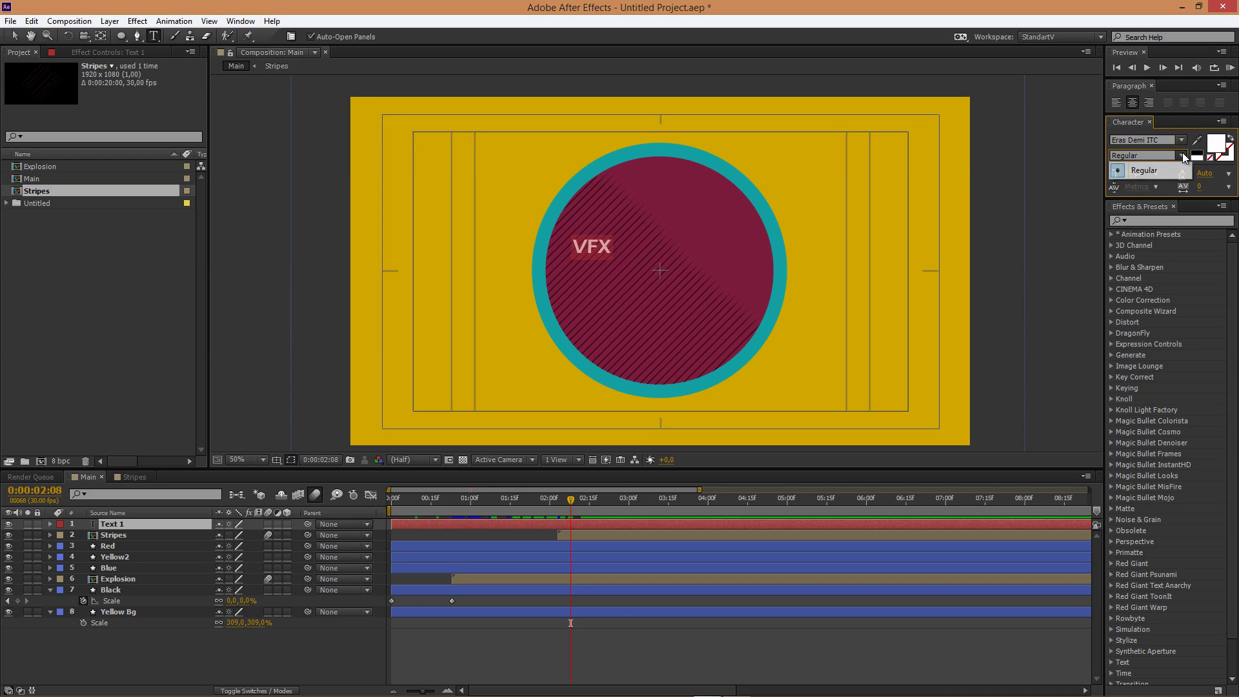
click(1167, 170)
drag(1134, 180, 1113, 152)
click(14, 37)
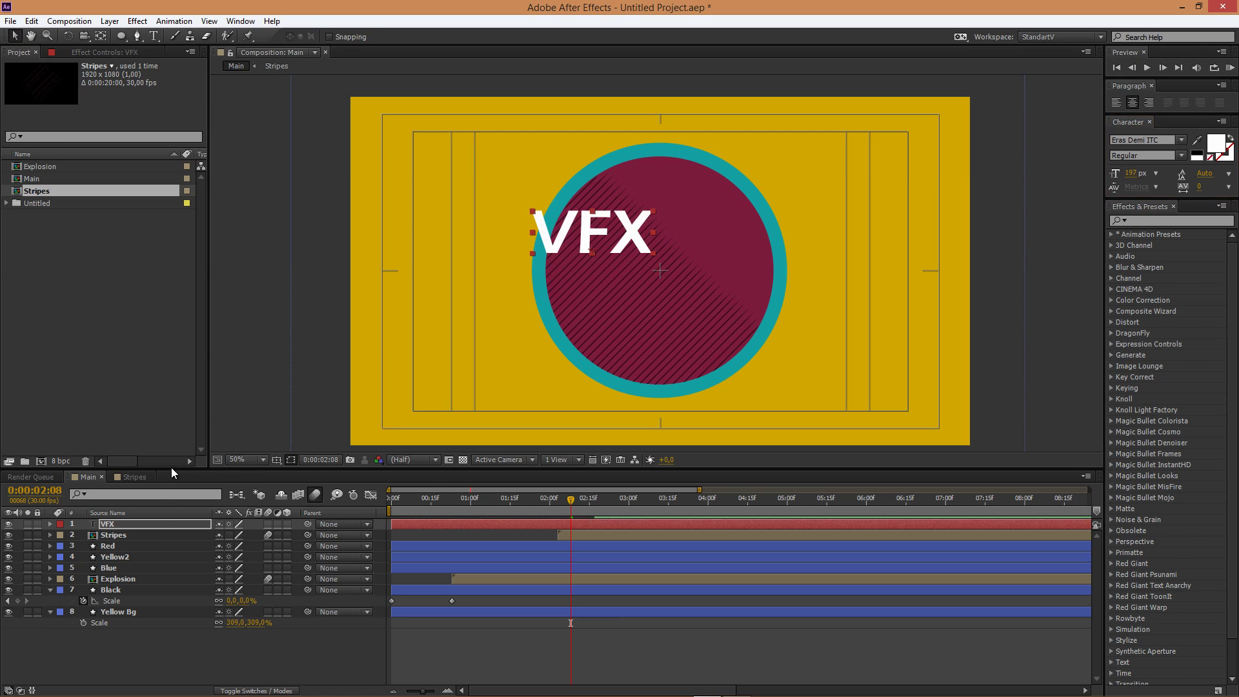
Step: Duplicate the VFX text layer, place the copy just to the right of the original and change its text to ON
click(158, 524)
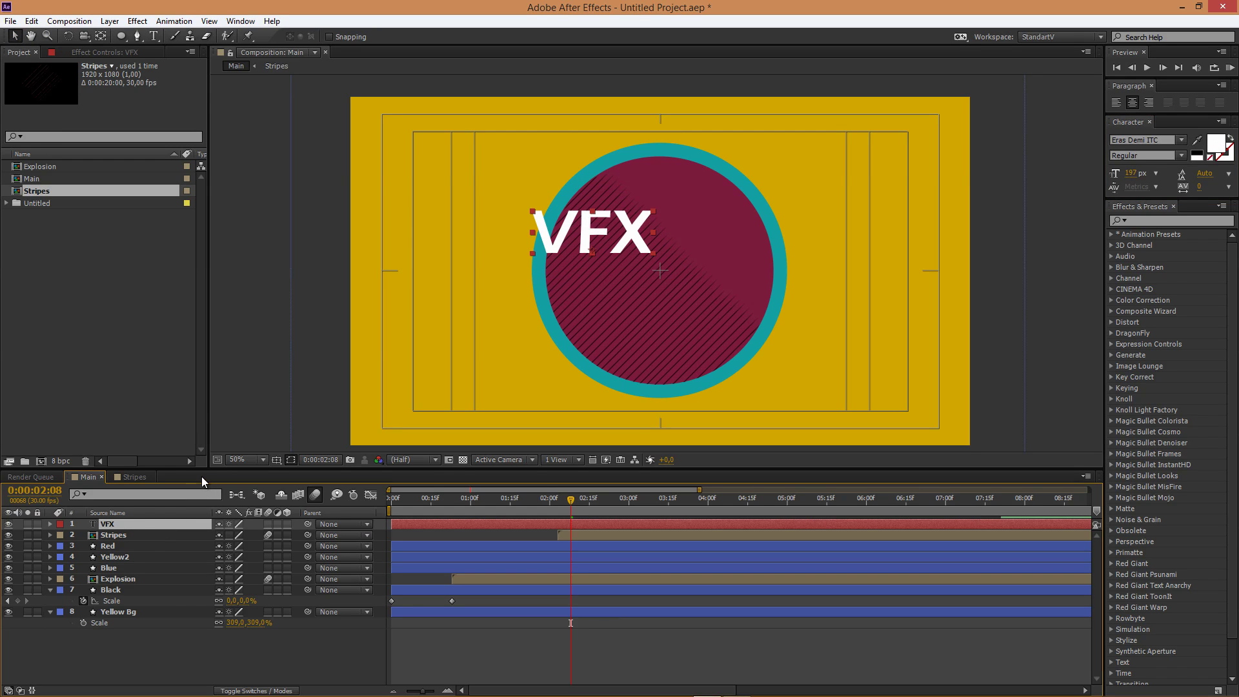
key(ctrl+d)
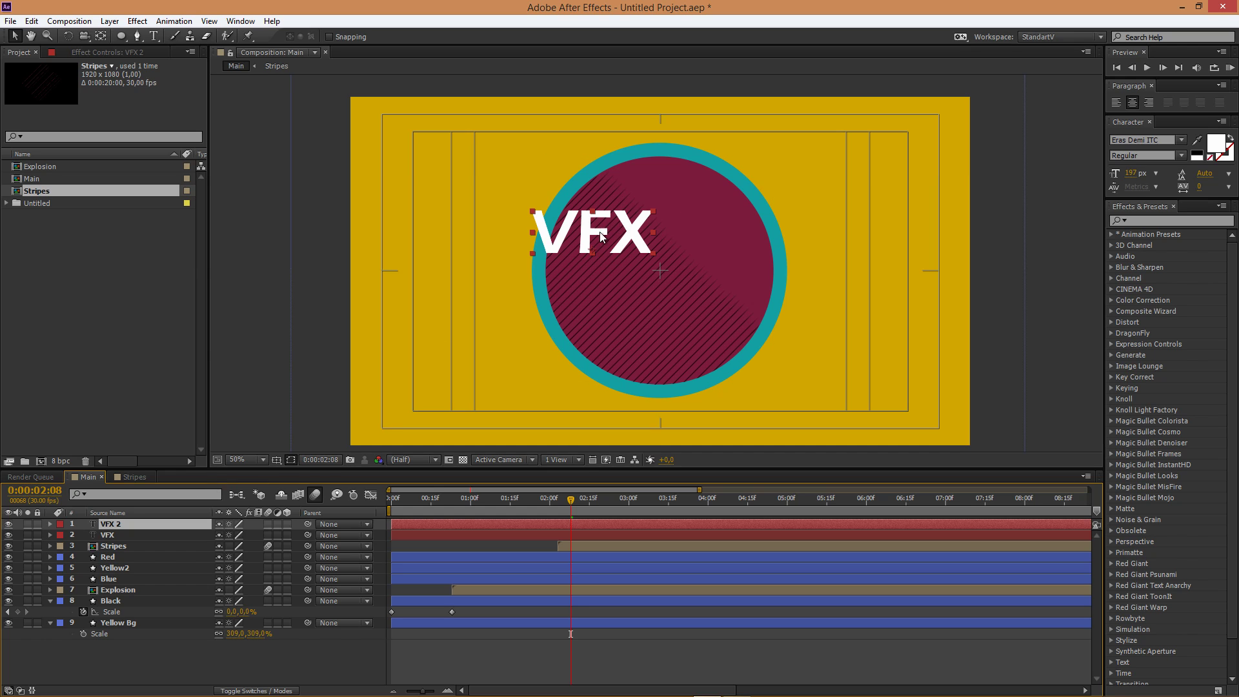
drag(593, 237, 723, 237)
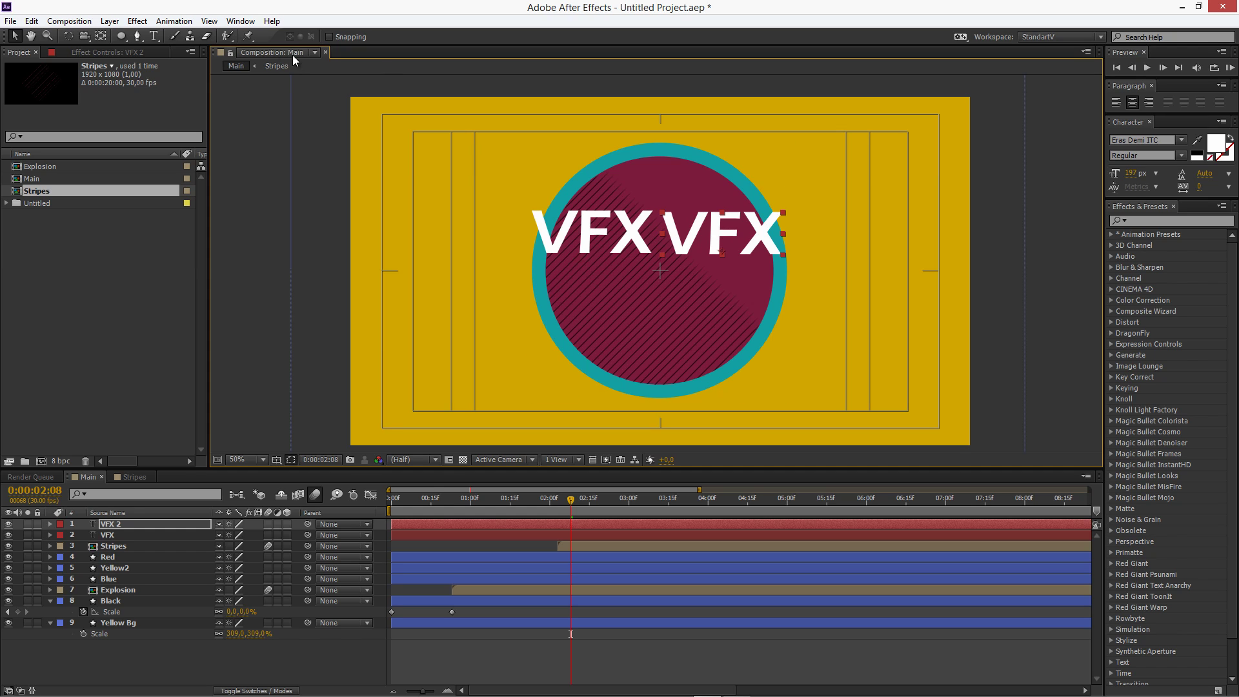
click(154, 36)
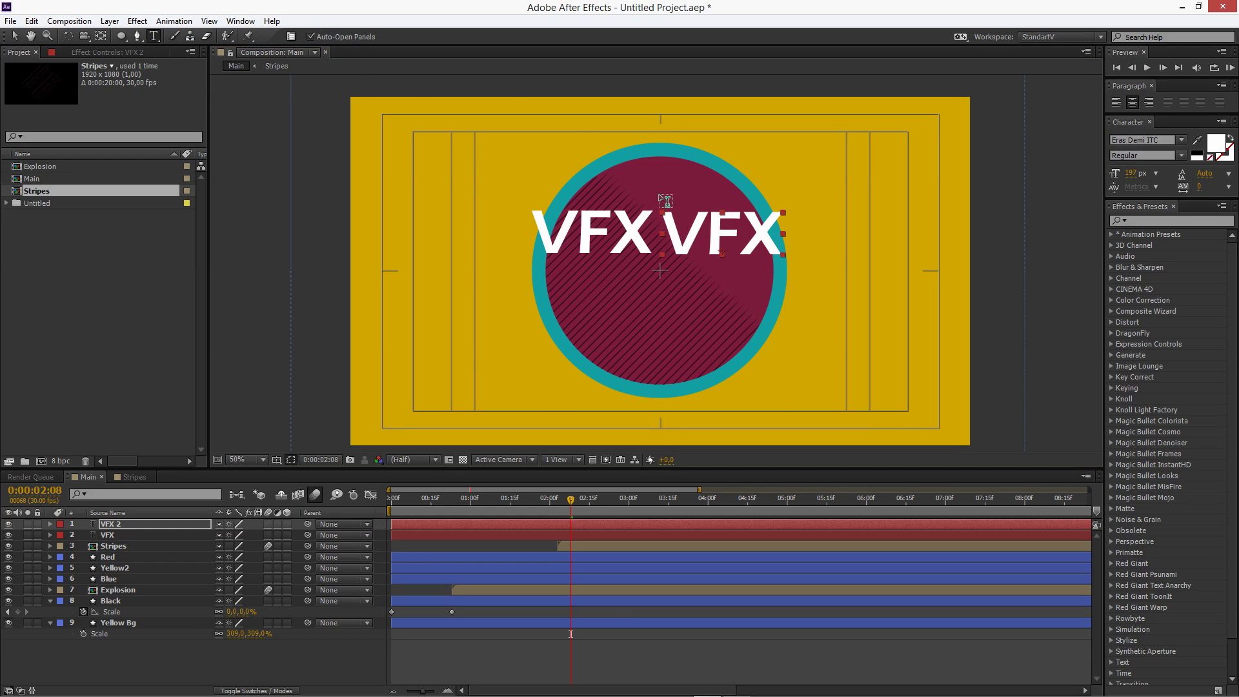
double_click(689, 222)
text(ON)
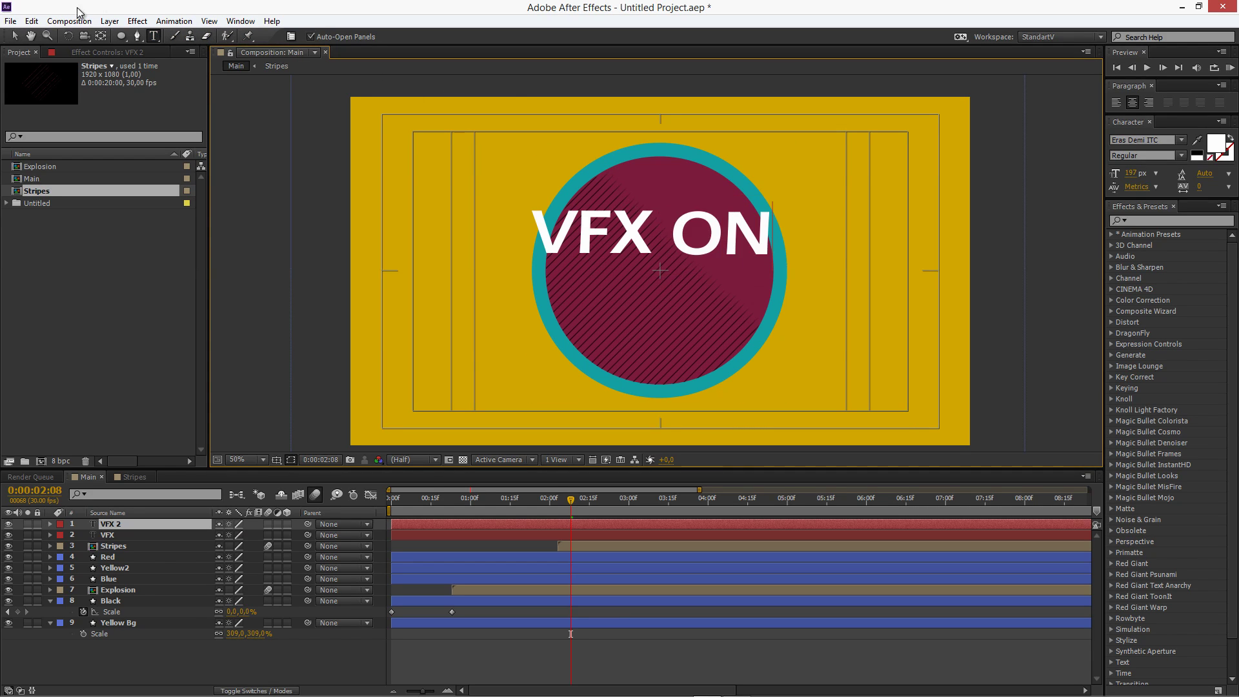
Step: Move the ON text against the X of VFX, and centre both text layers together inside the red circle
click(14, 36)
drag(690, 223, 649, 207)
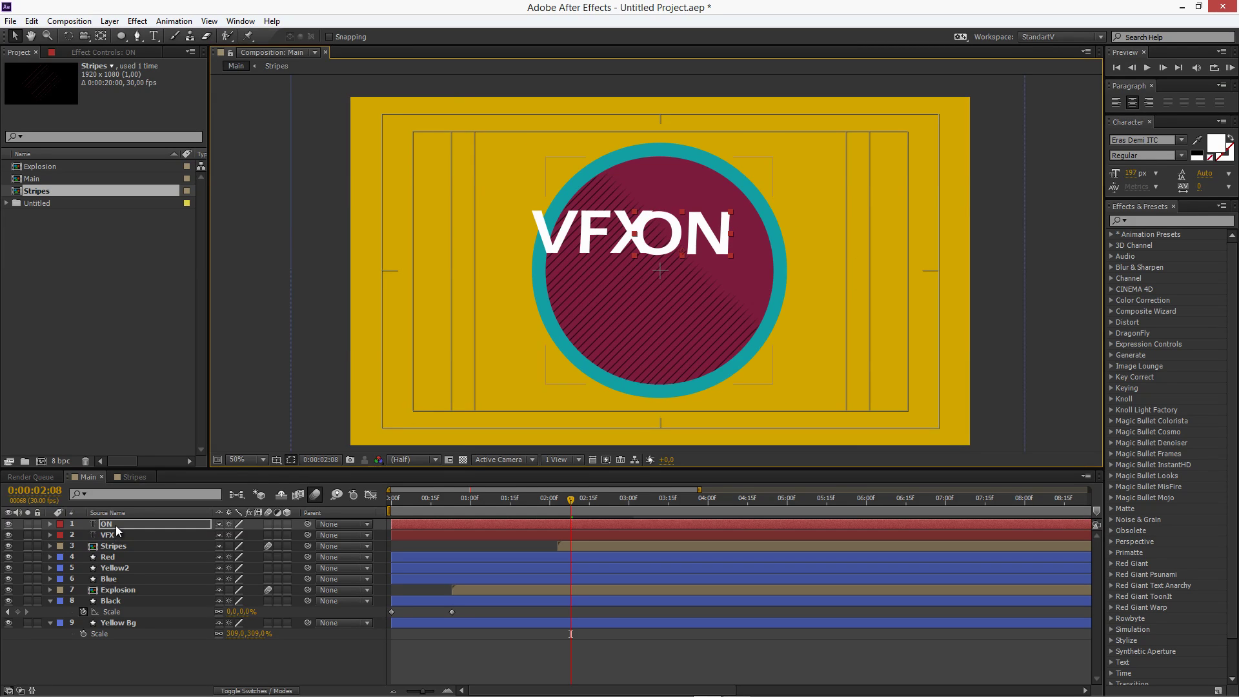
shift+click(151, 530)
drag(674, 241, 743, 267)
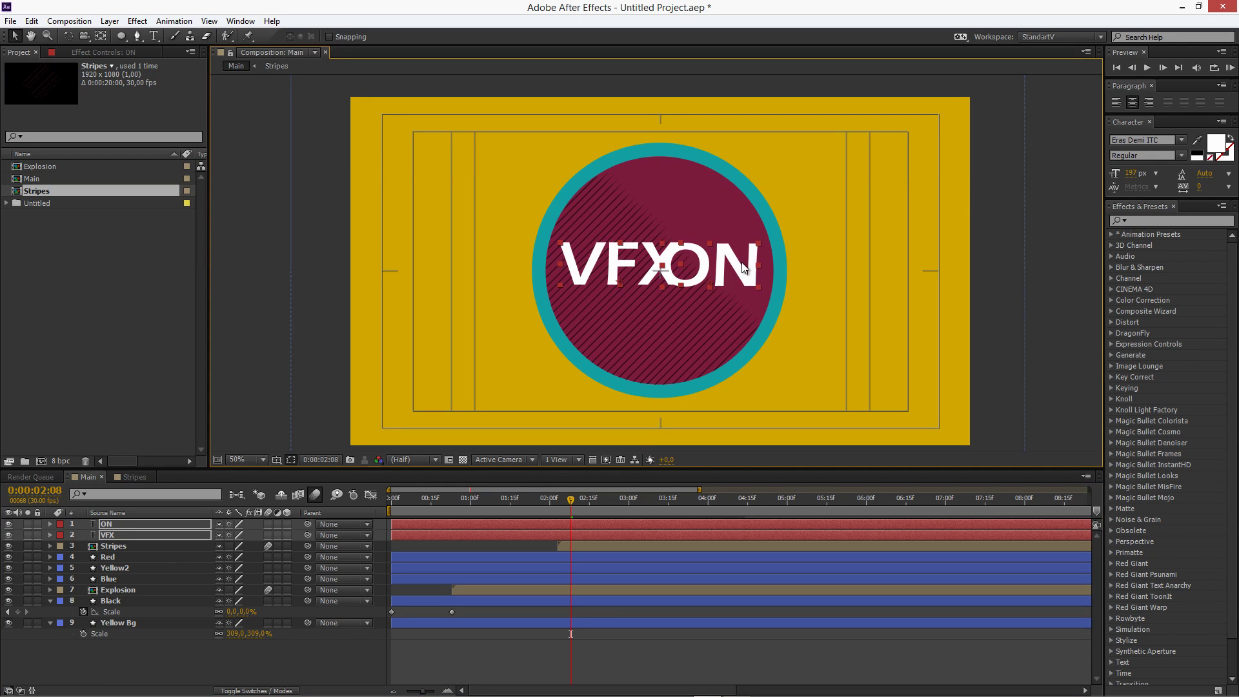
click(247, 224)
key(comma)
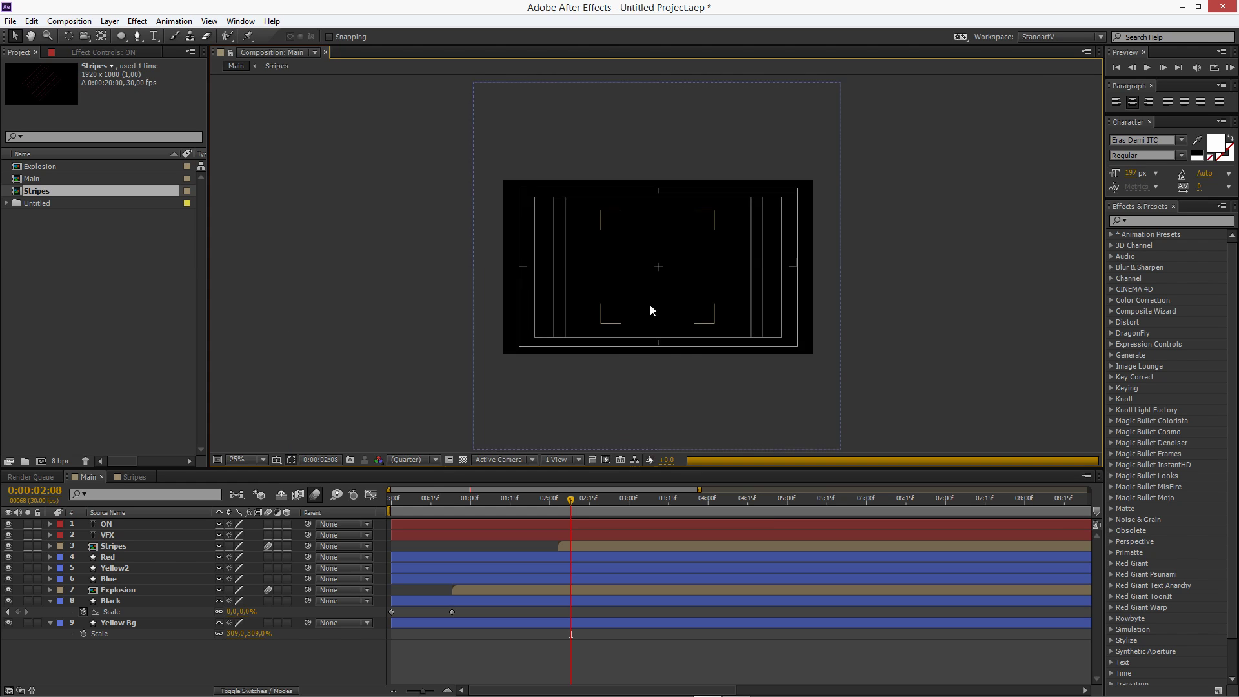
scroll(649, 305, up, 2)
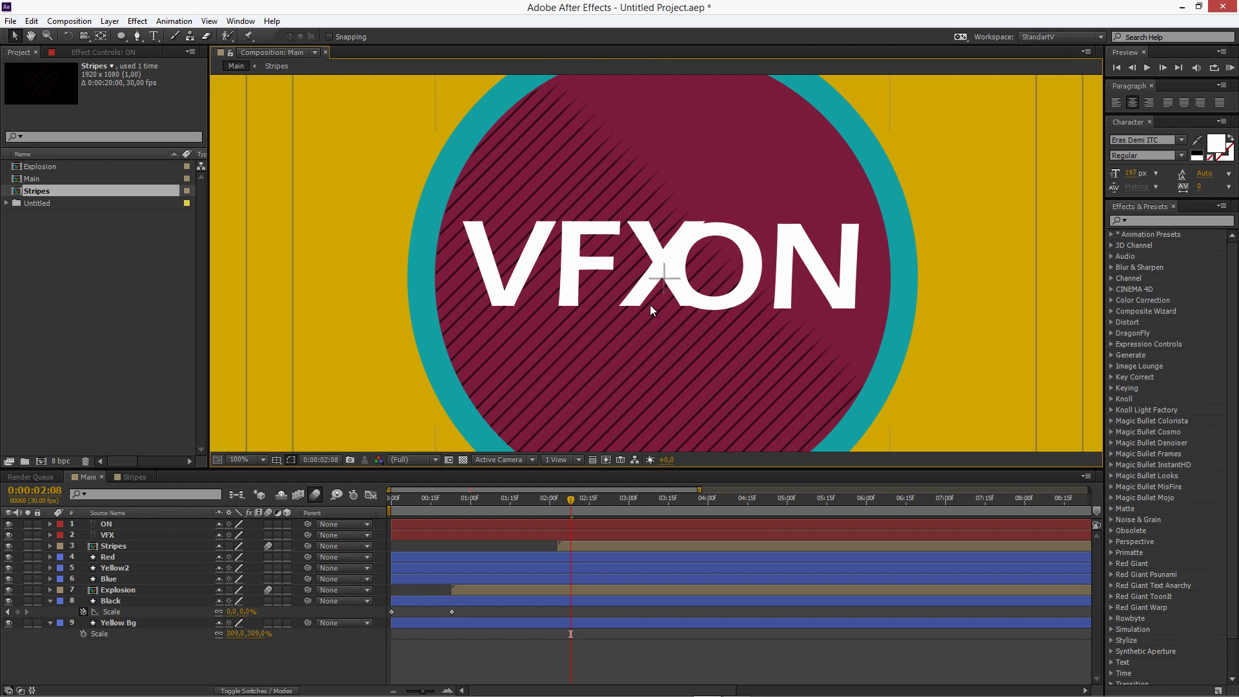
Step: Nudge the ON text slightly upward so it lines up with the VFX letters
click(113, 524)
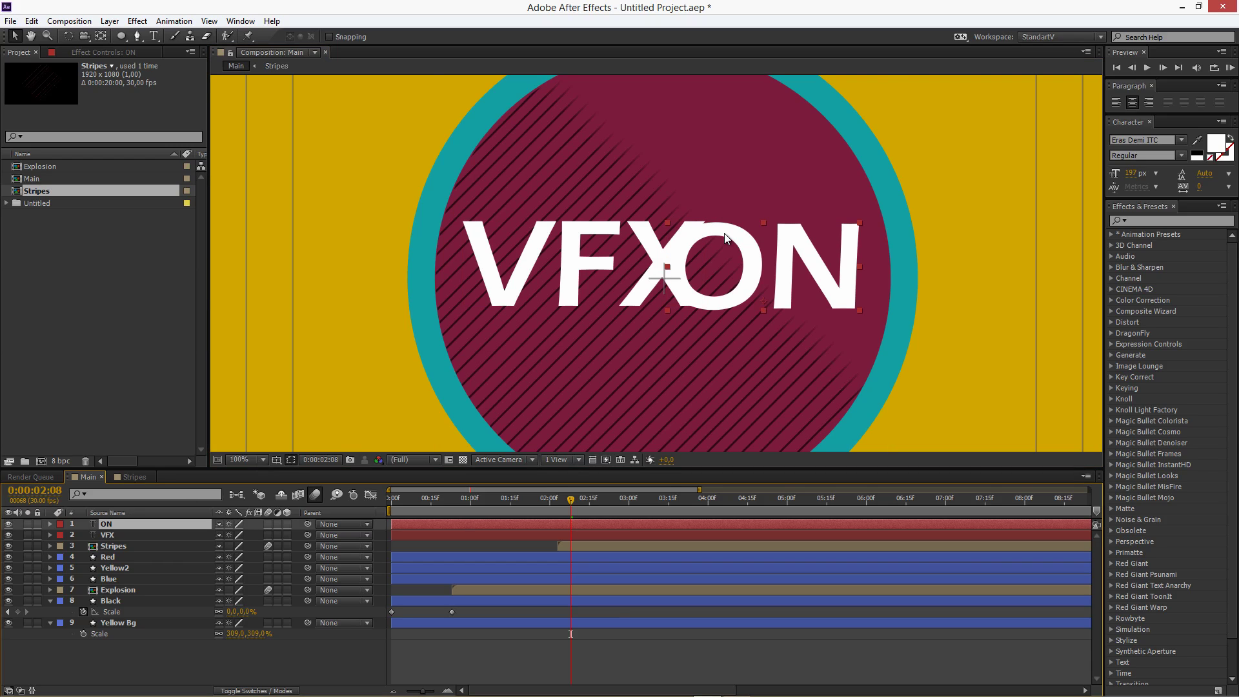
drag(726, 234, 726, 230)
click(276, 193)
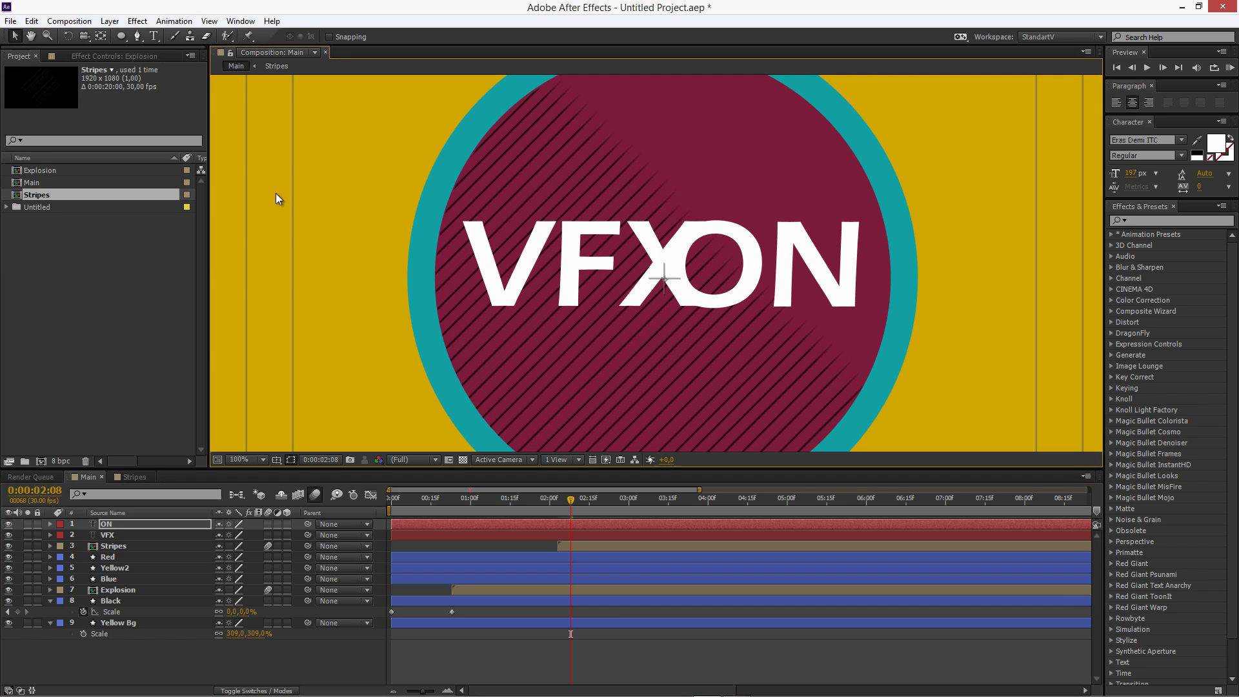
scroll(456, 225, down, 1)
scroll(671, 253, up, 1)
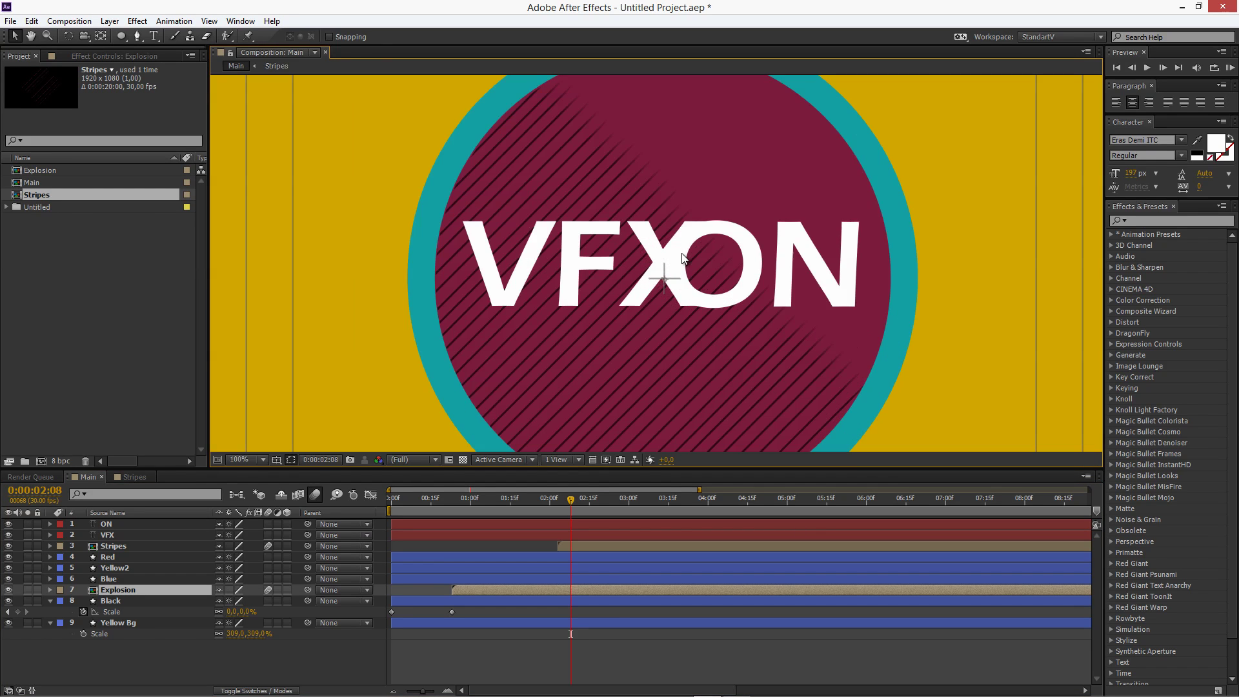
click(138, 37)
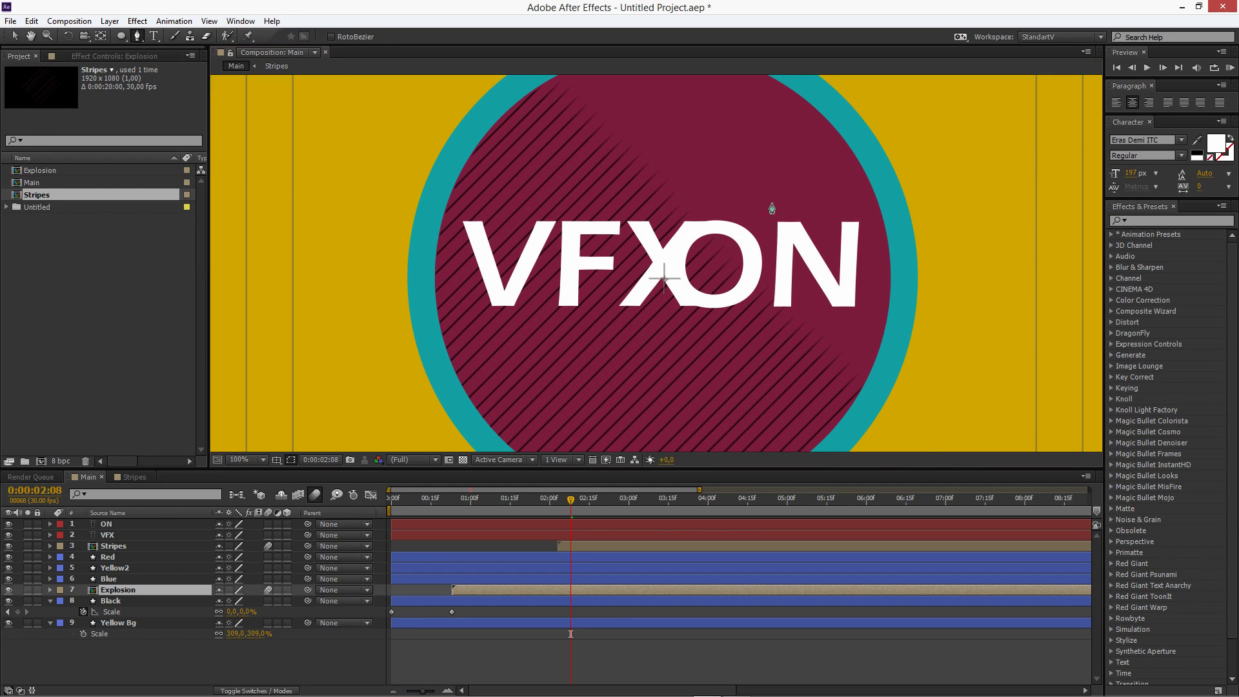
key(period)
drag(121, 36, 155, 37)
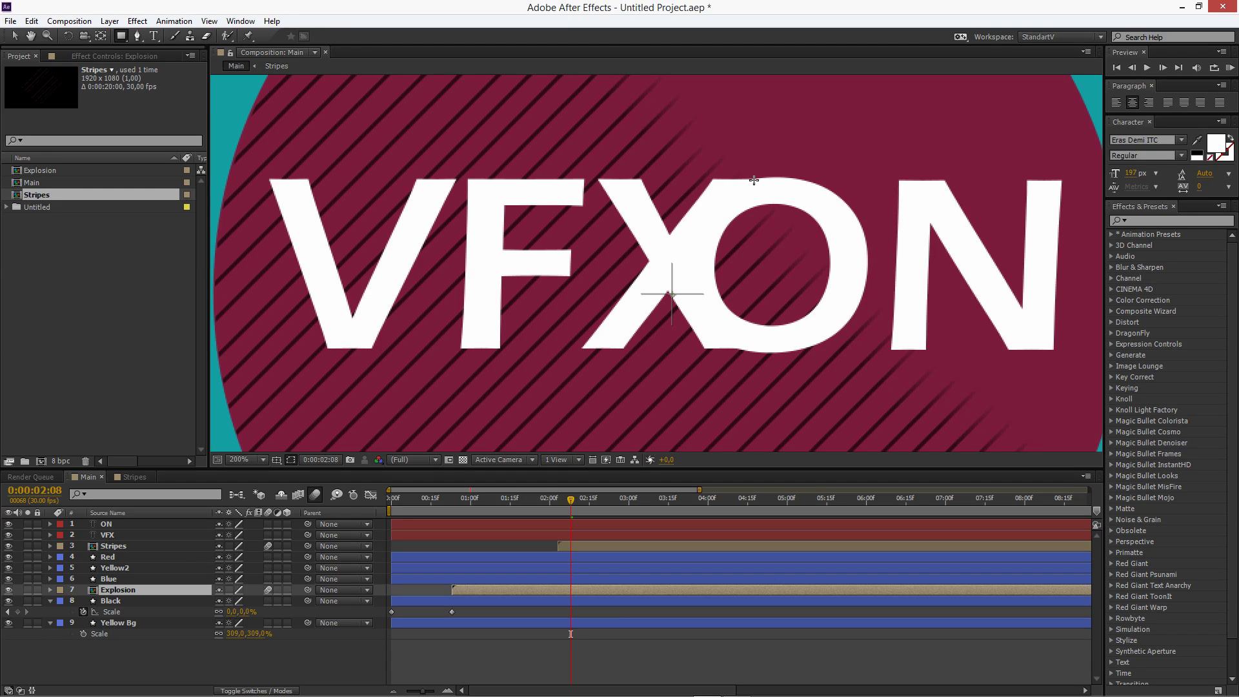
drag(753, 179, 1078, 350)
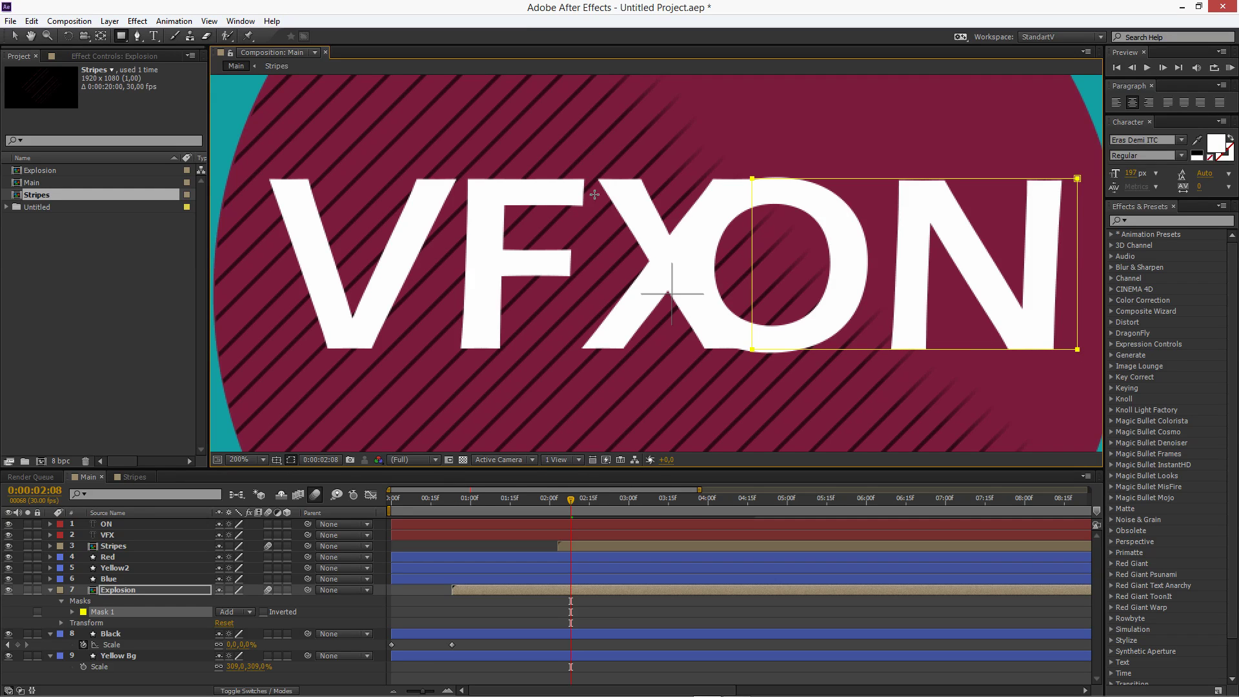
click(11, 37)
key(comma)
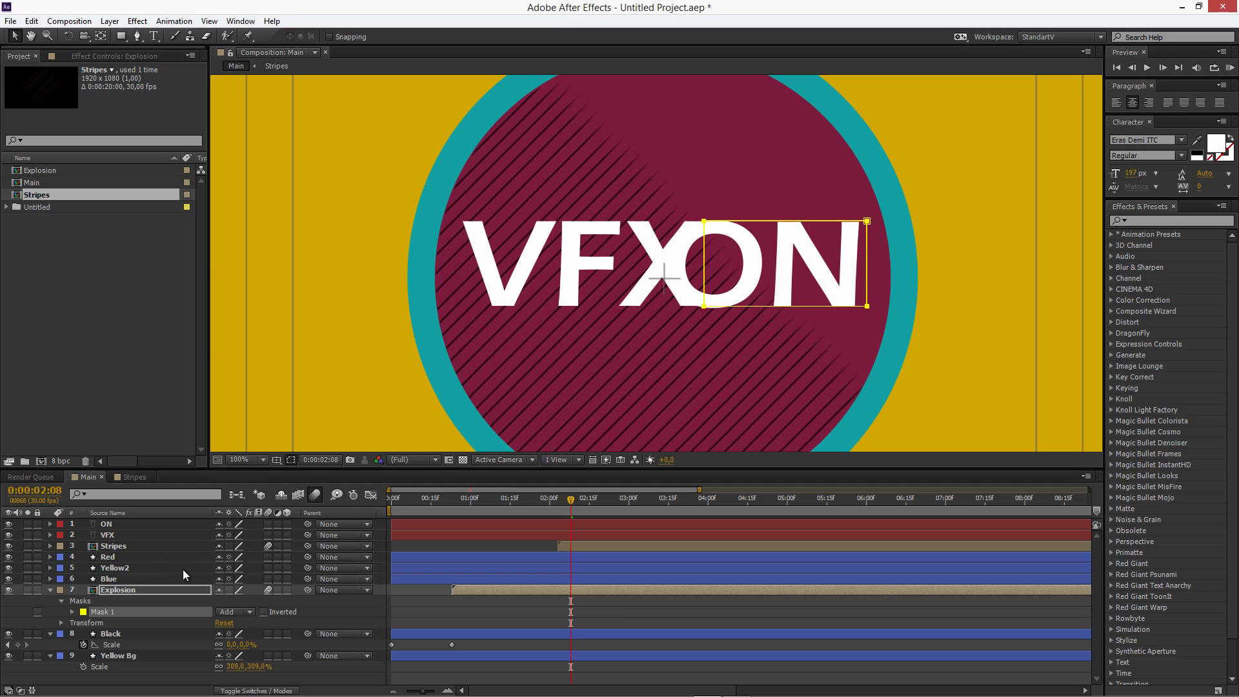
key(Delete)
Step: Try a rectangular mask on the ON text layer, with its upper-left corner pulled over the X to trim the O's edges
click(694, 214)
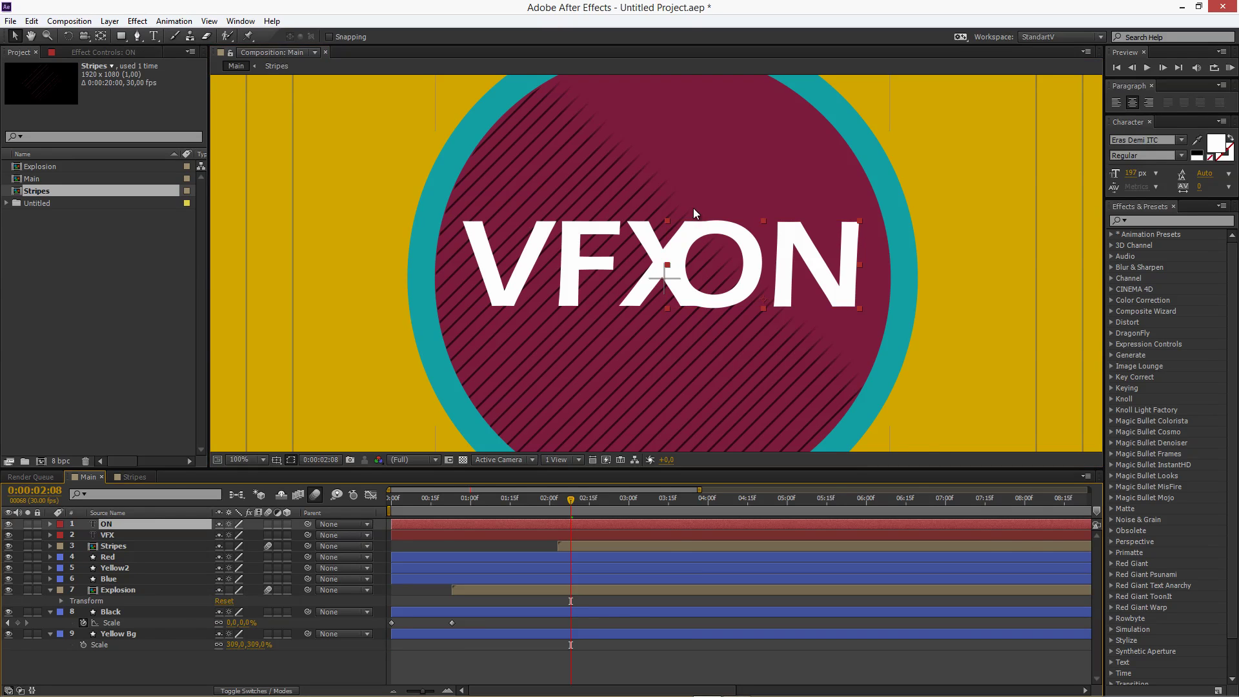
key(period)
key(q)
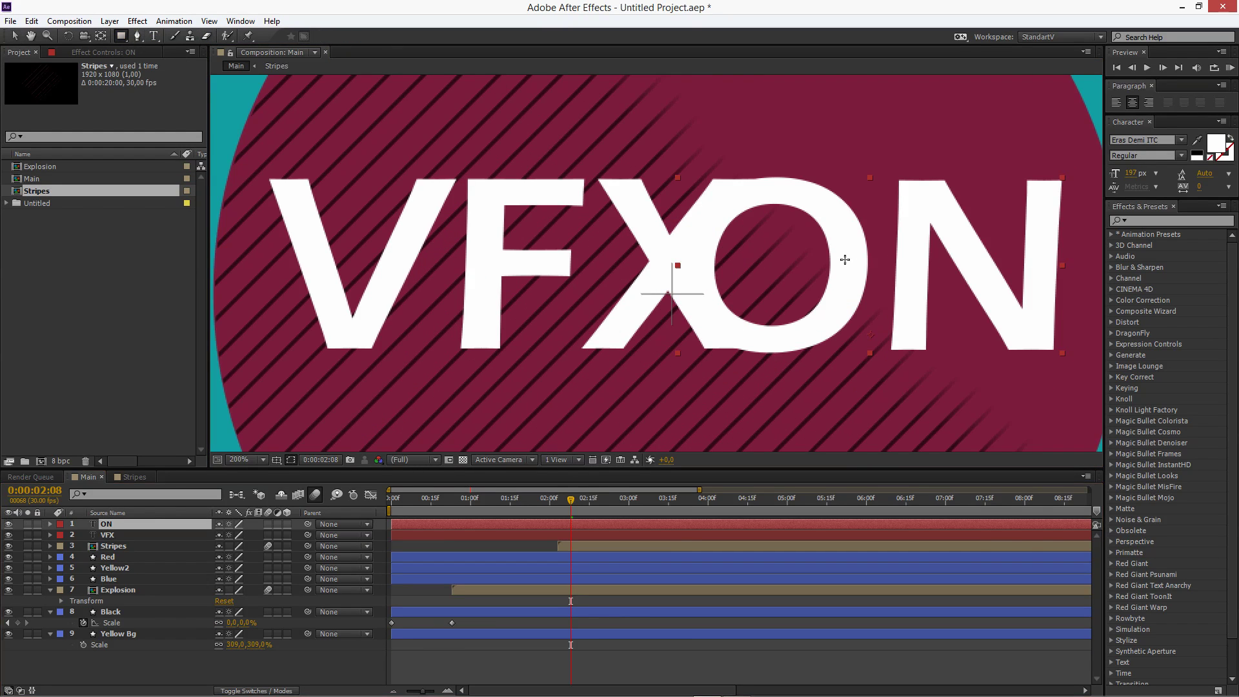
drag(710, 179, 1069, 349)
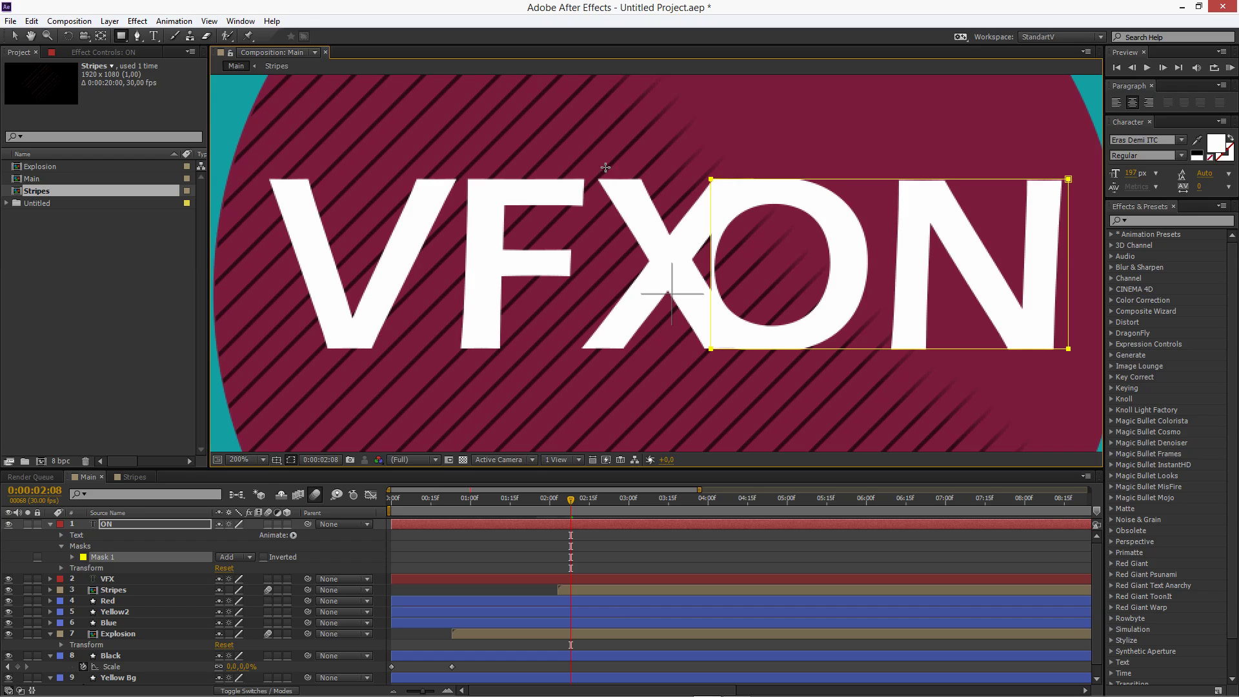
key(v)
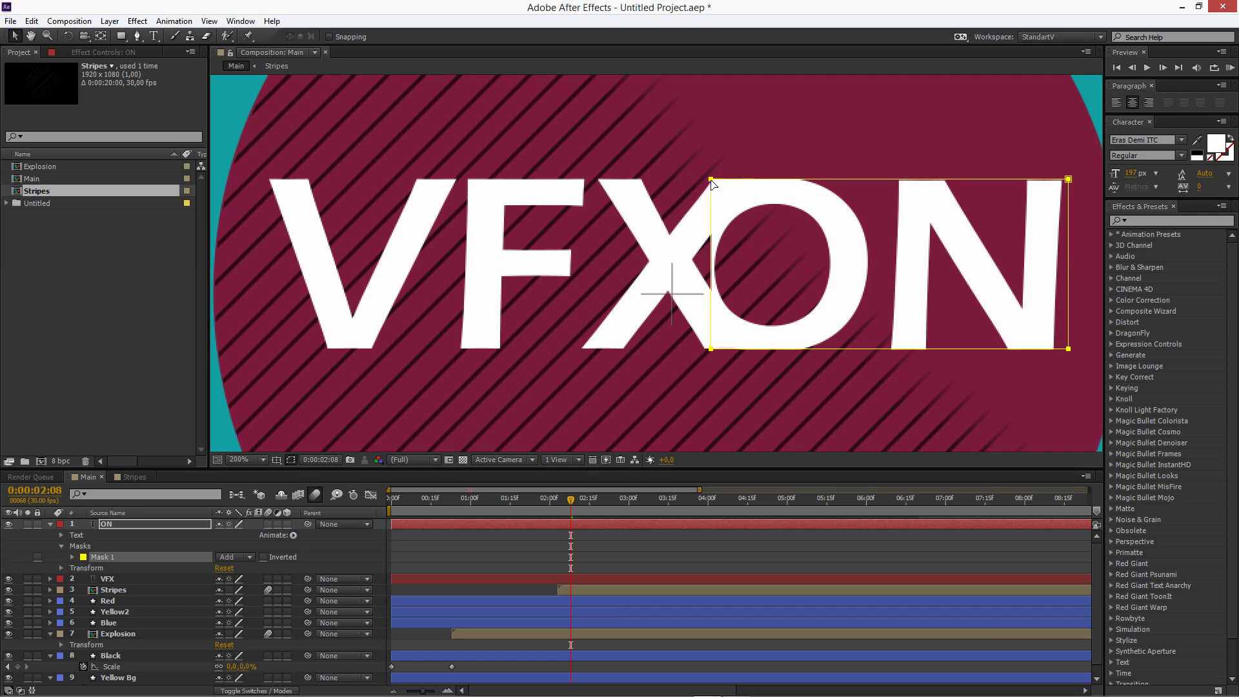
click(711, 180)
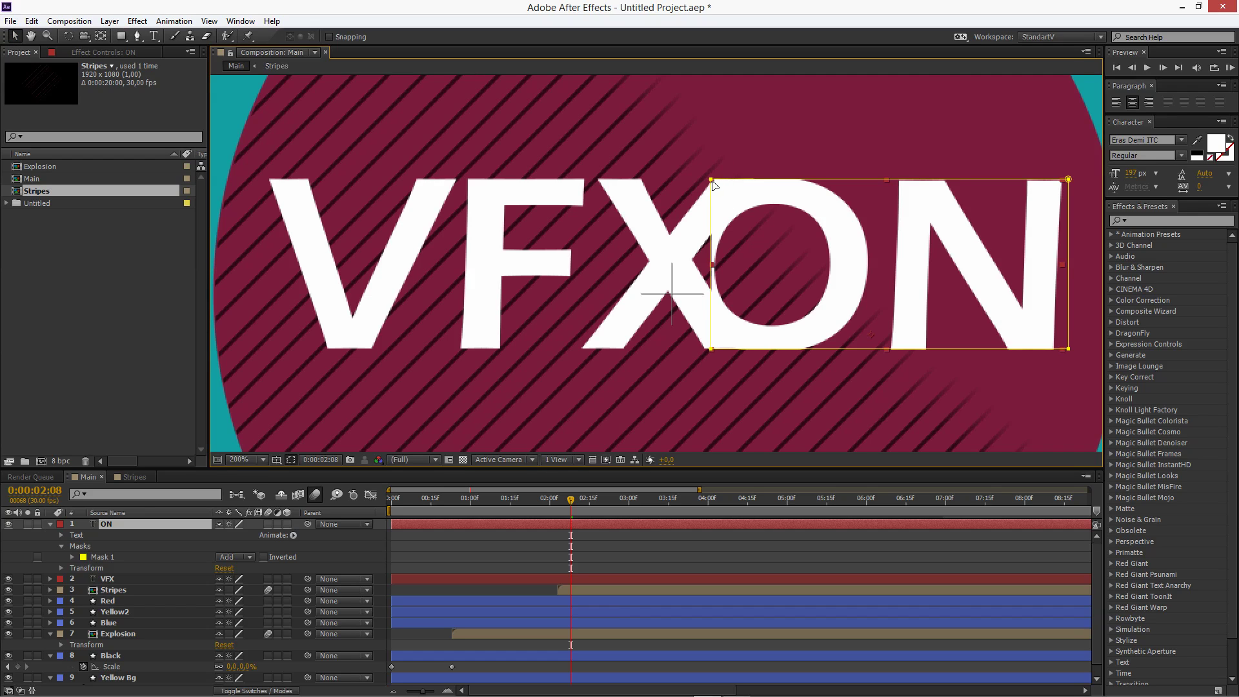
drag(709, 181, 667, 181)
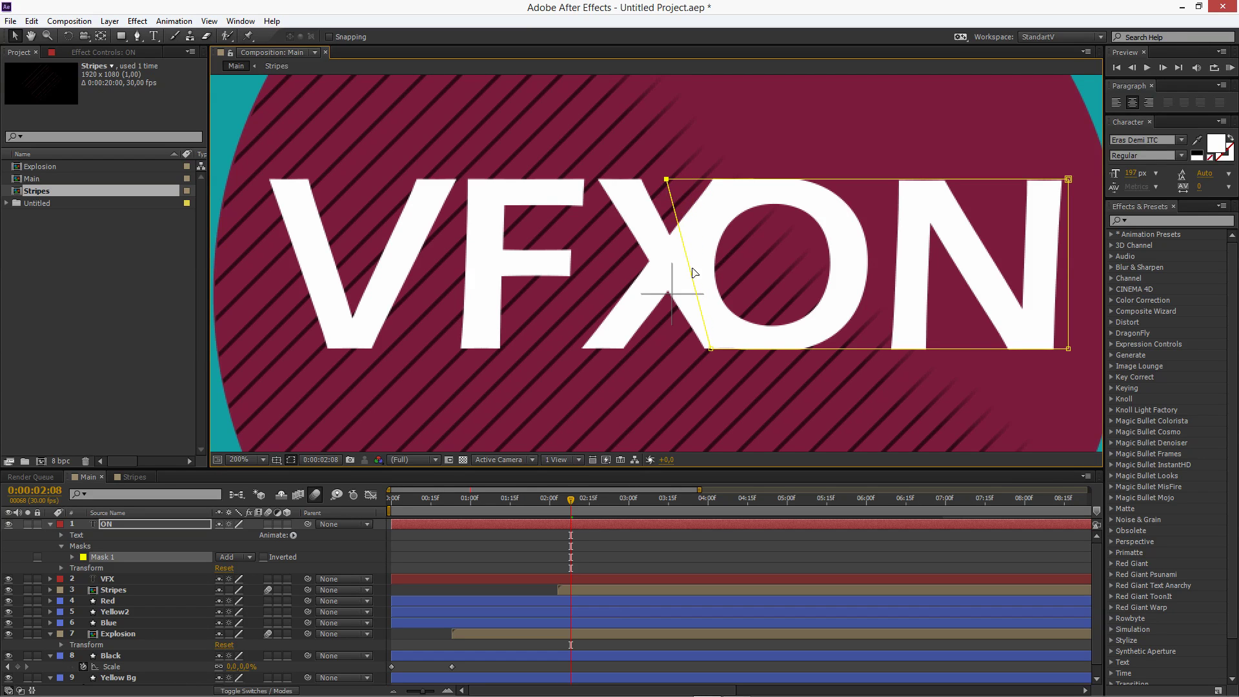
click(684, 370)
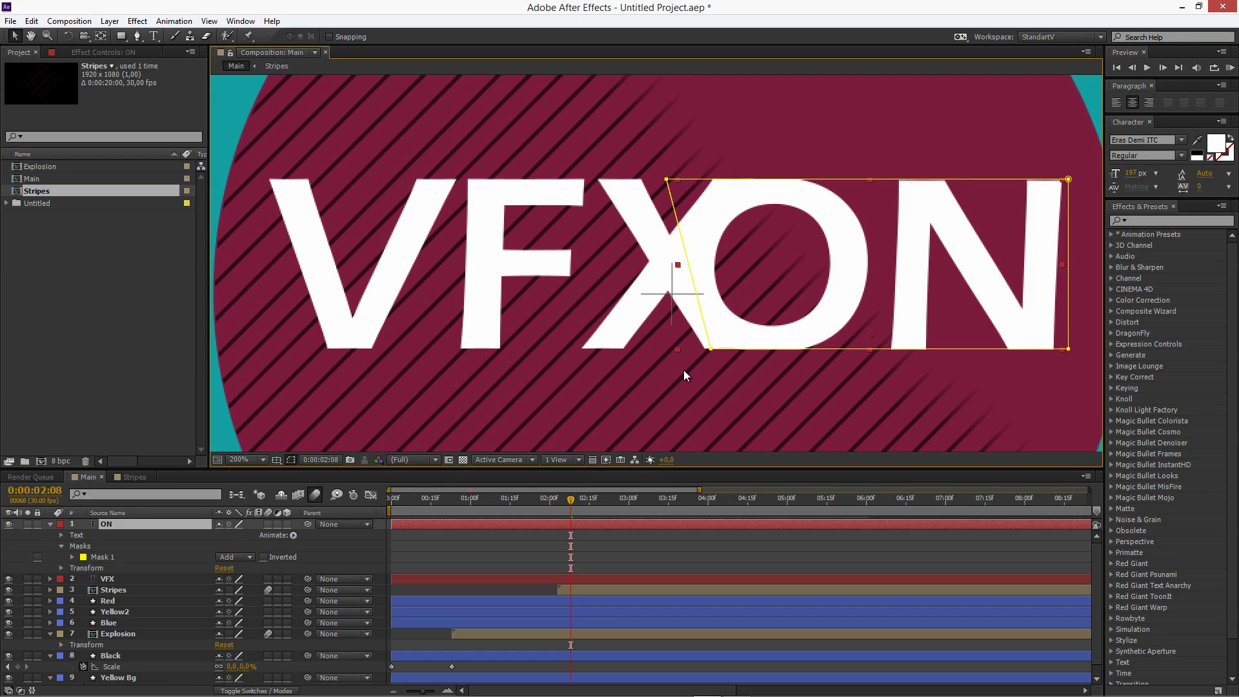
Step: Check the masked lettering at different magnifications and delete Mask 1 from the ON layer
key(slash)
key(comma)
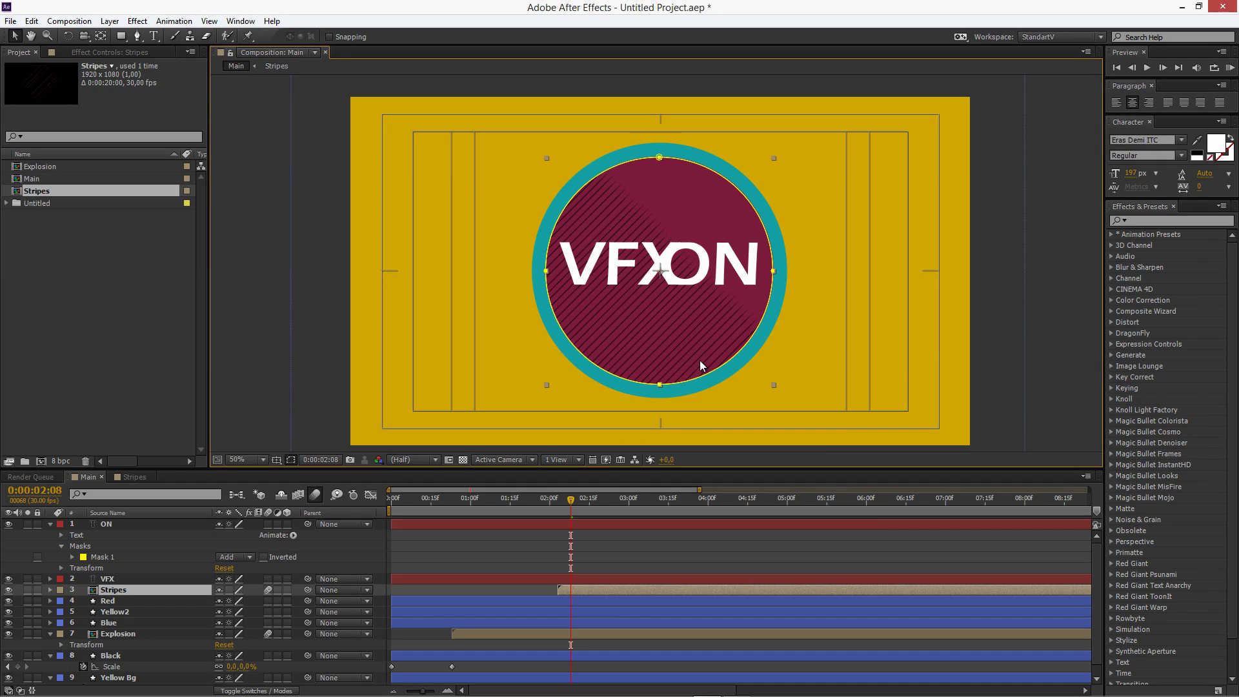
key(period)
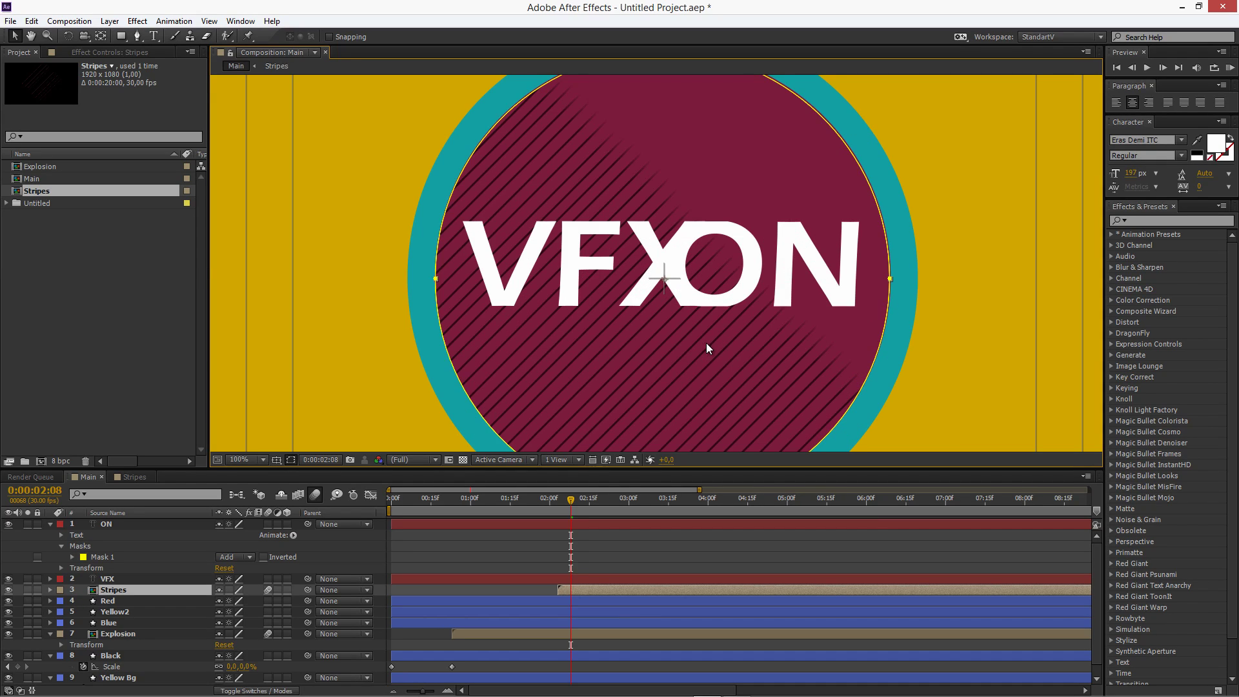
click(104, 558)
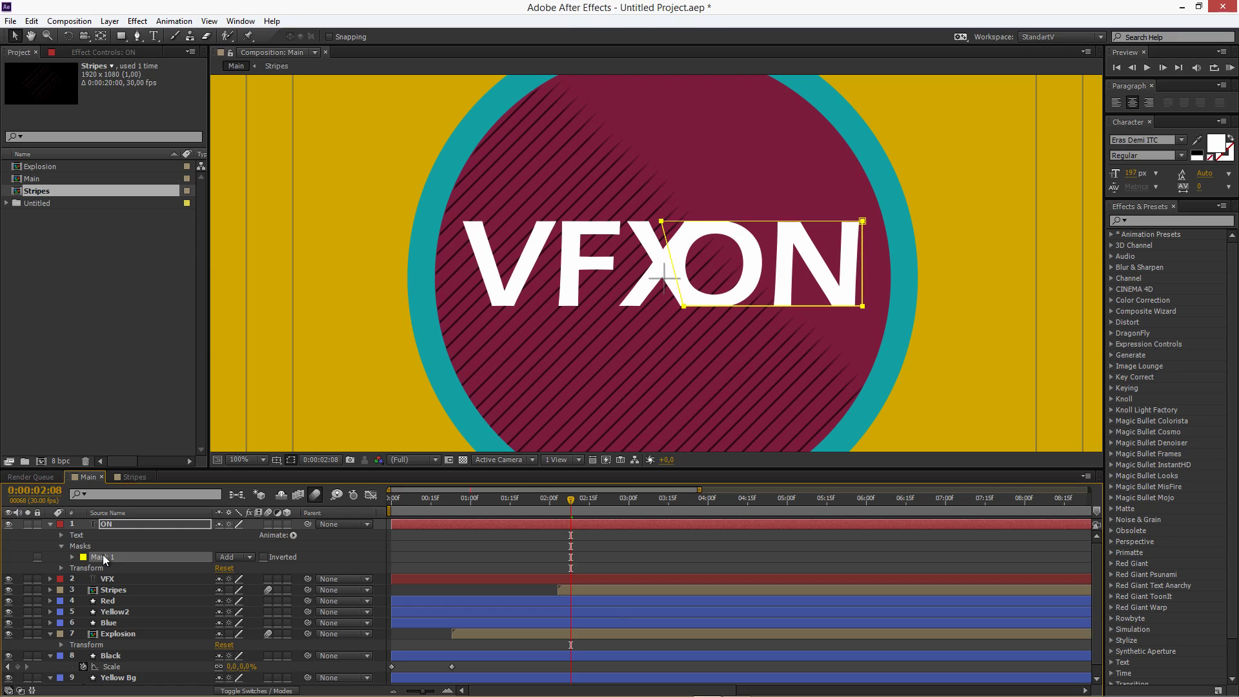
key(Delete)
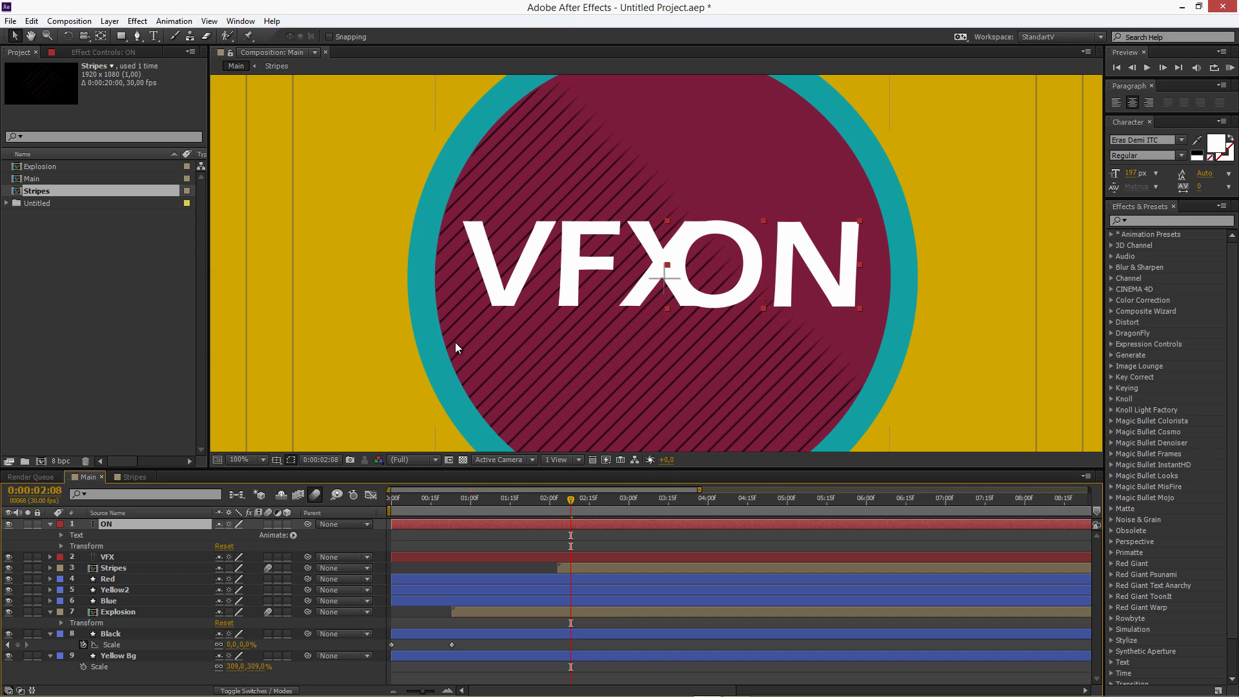
Step: Restore Mask 1 on the ON layer, keeping it only on a hidden duplicate and deleting it from the original
key(ctrl+v)
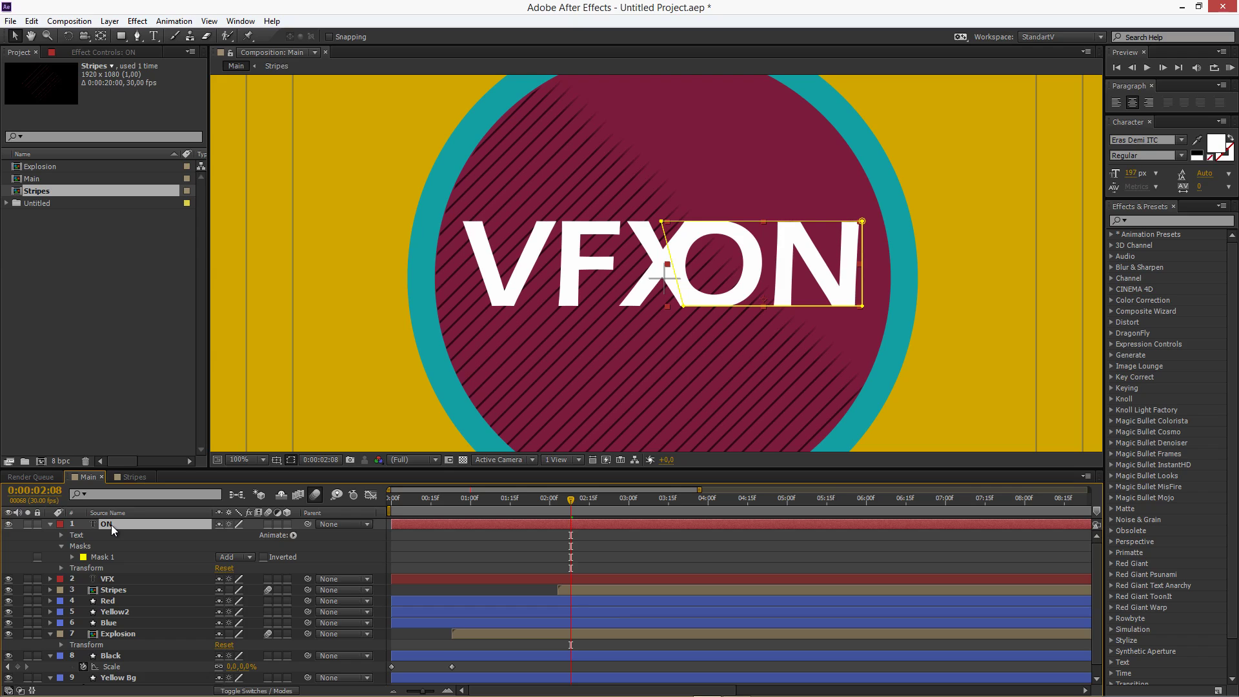
key(ctrl+d)
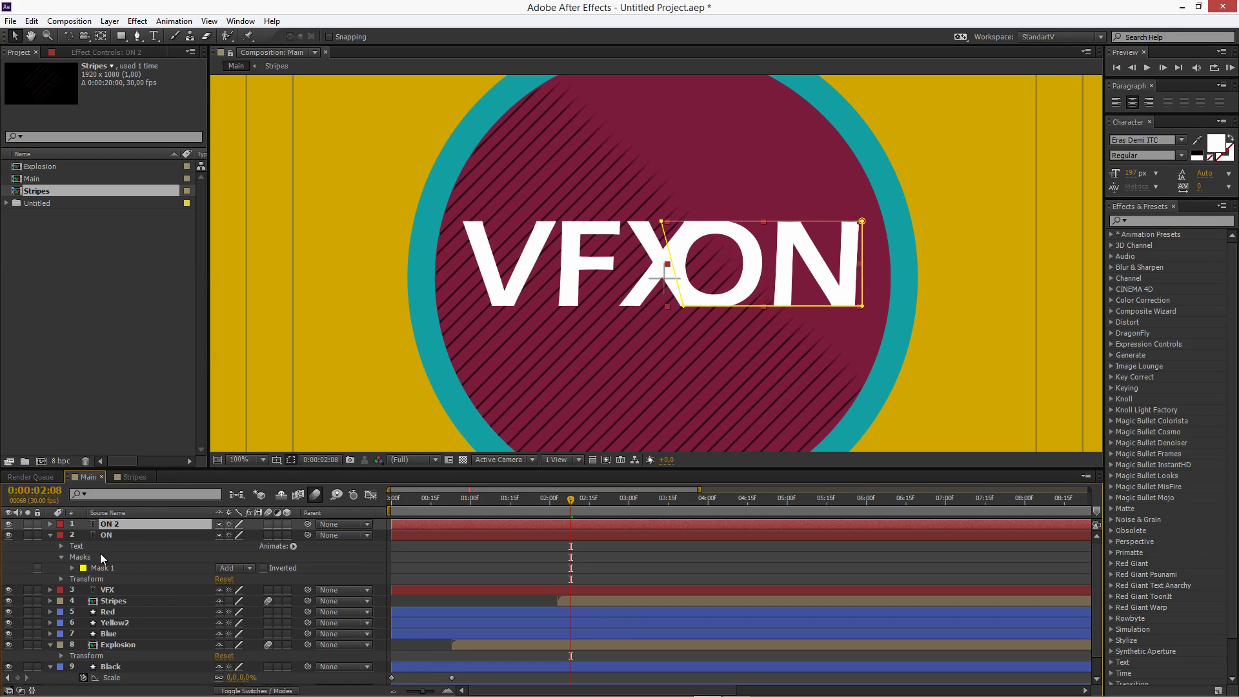
click(105, 569)
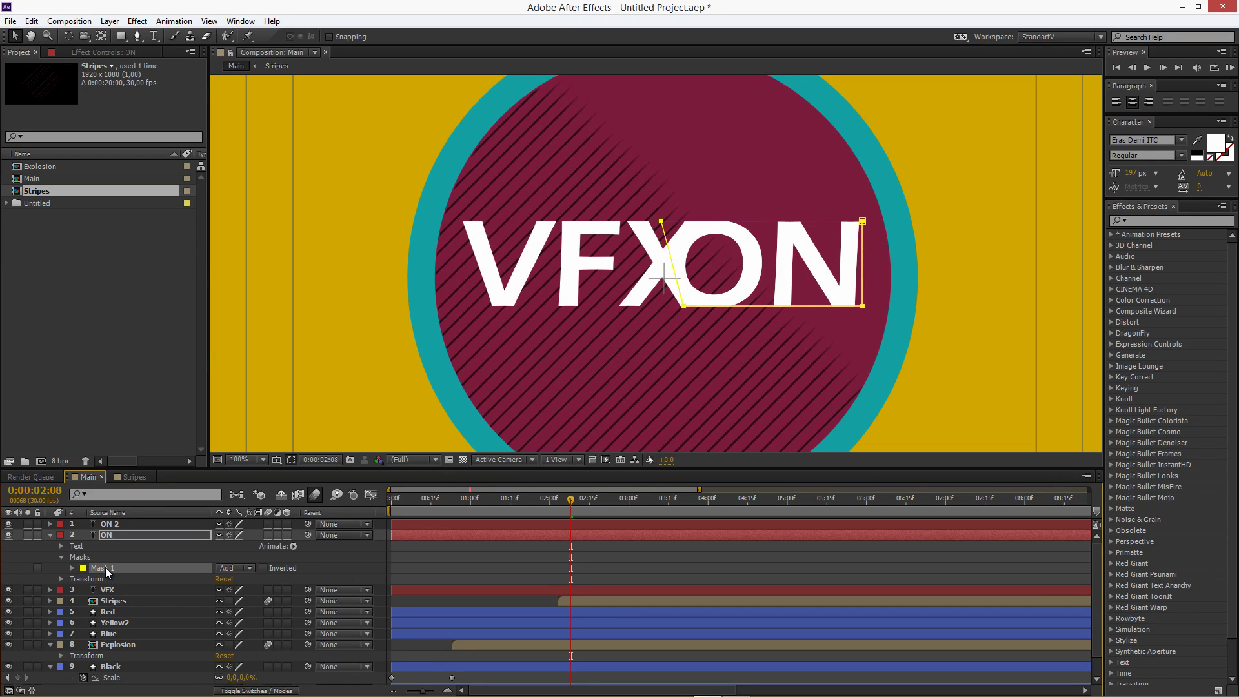
key(Delete)
click(116, 525)
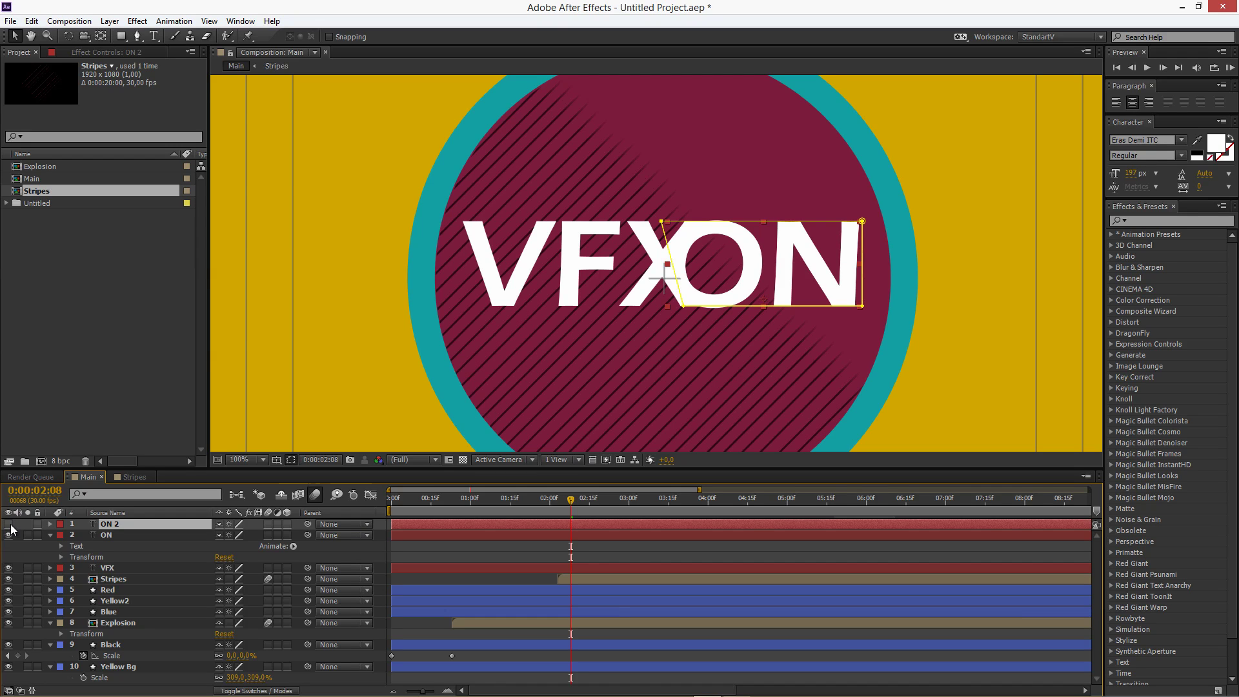
Step: Move the current time to 0:00:02:11 and make the VFX text layer 3D
click(108, 569)
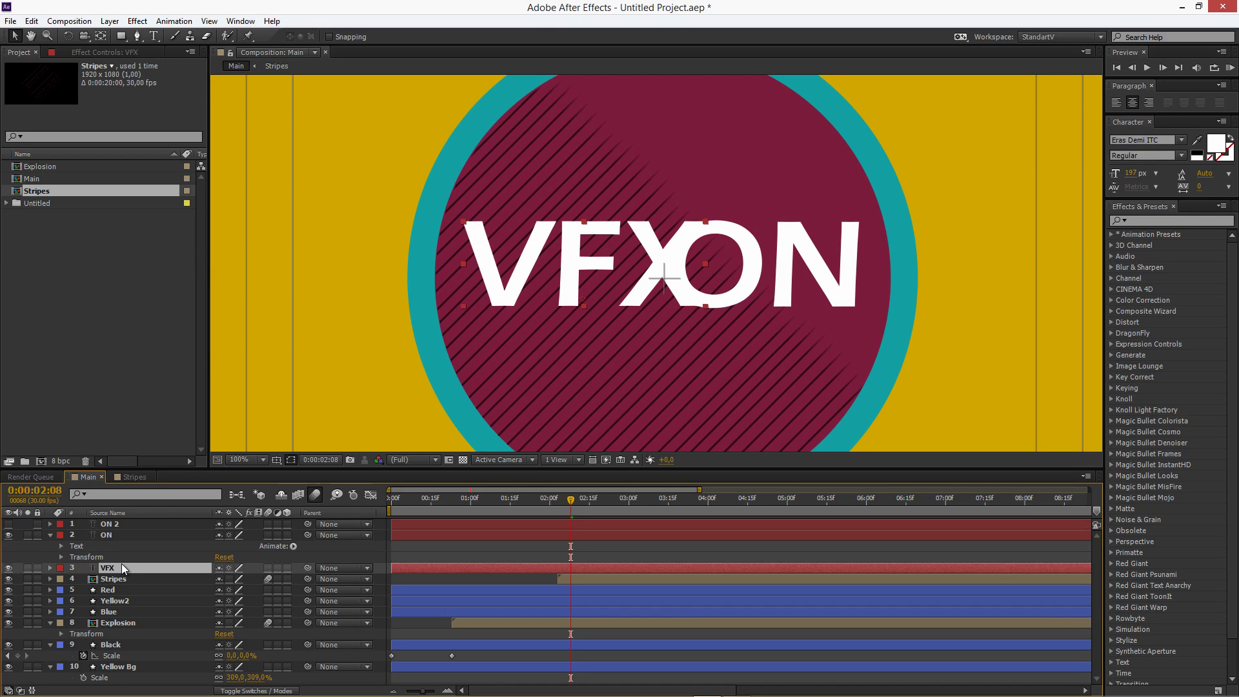
click(569, 498)
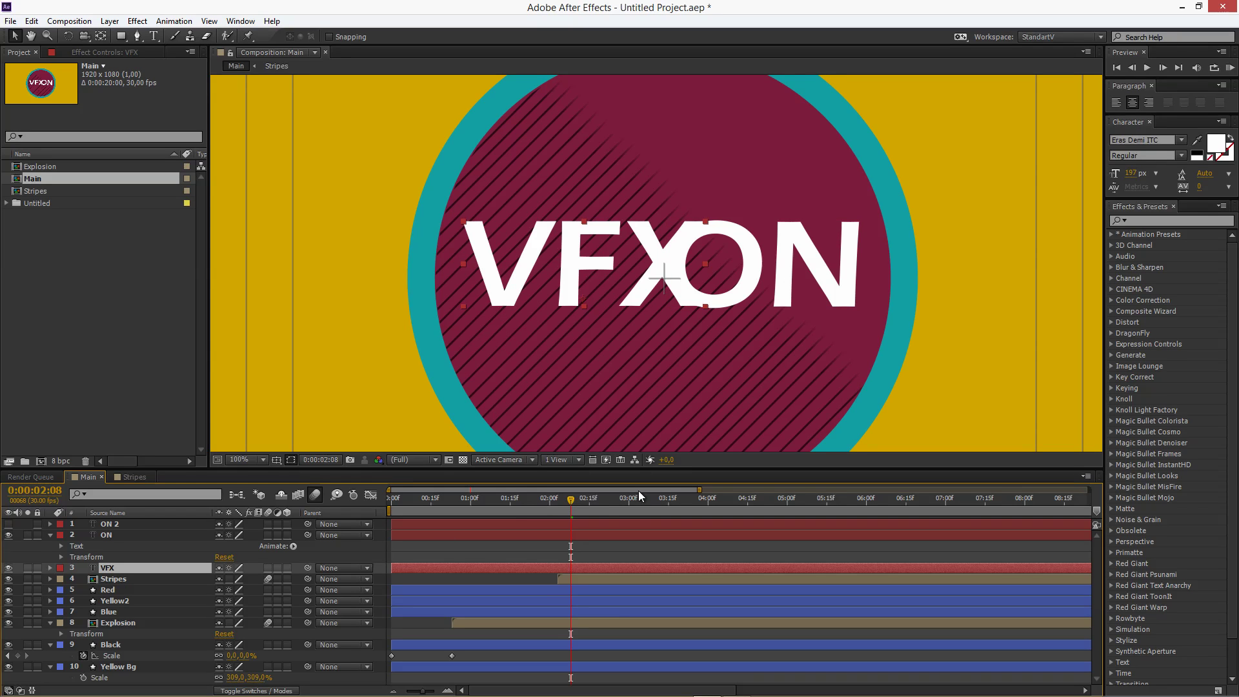
drag(571, 498, 579, 502)
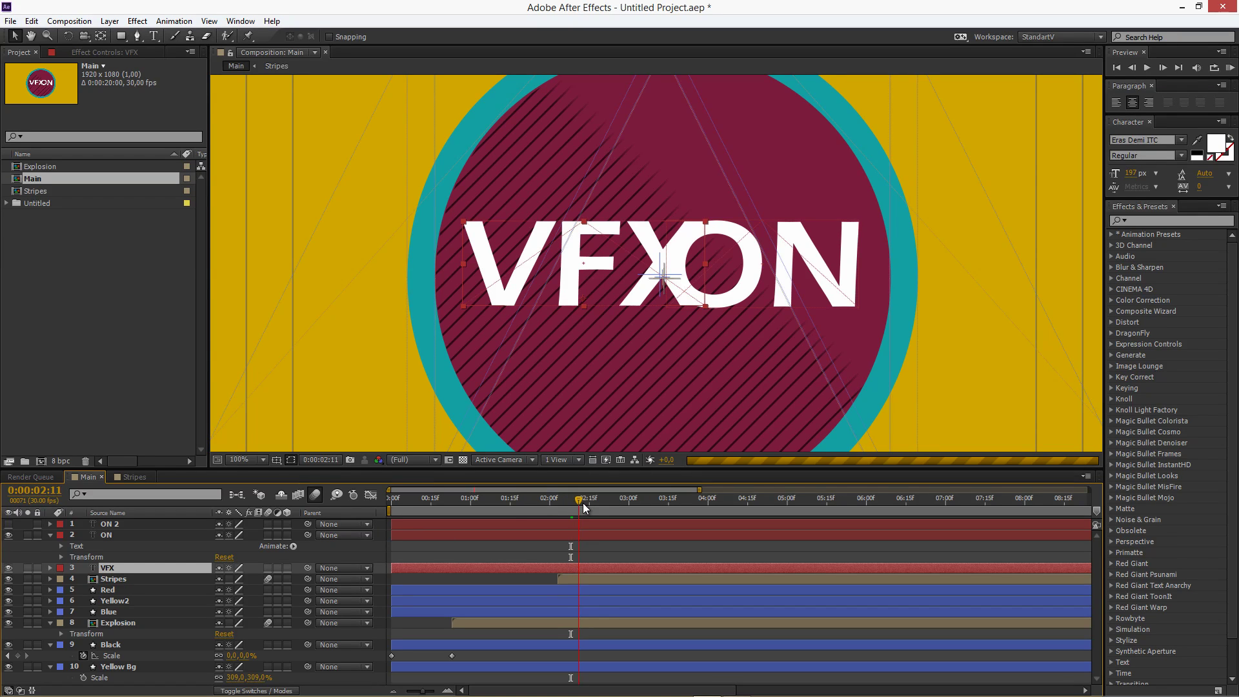
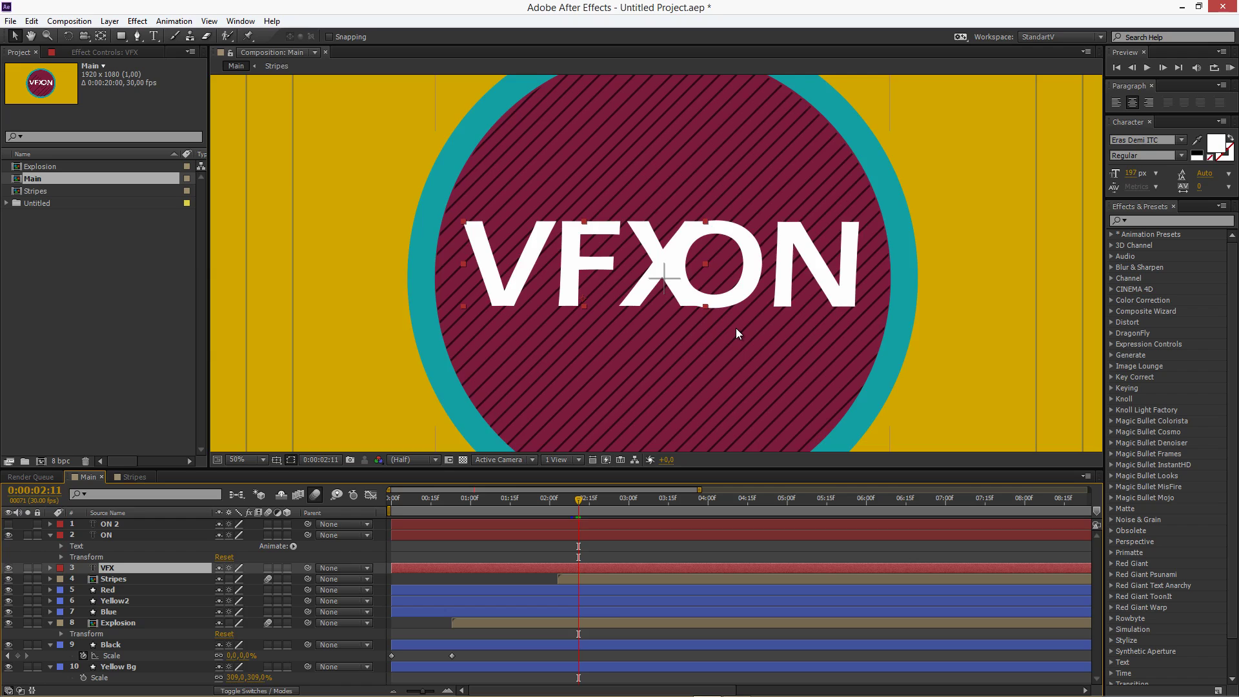
key(comma)
key(comma)
click(118, 535)
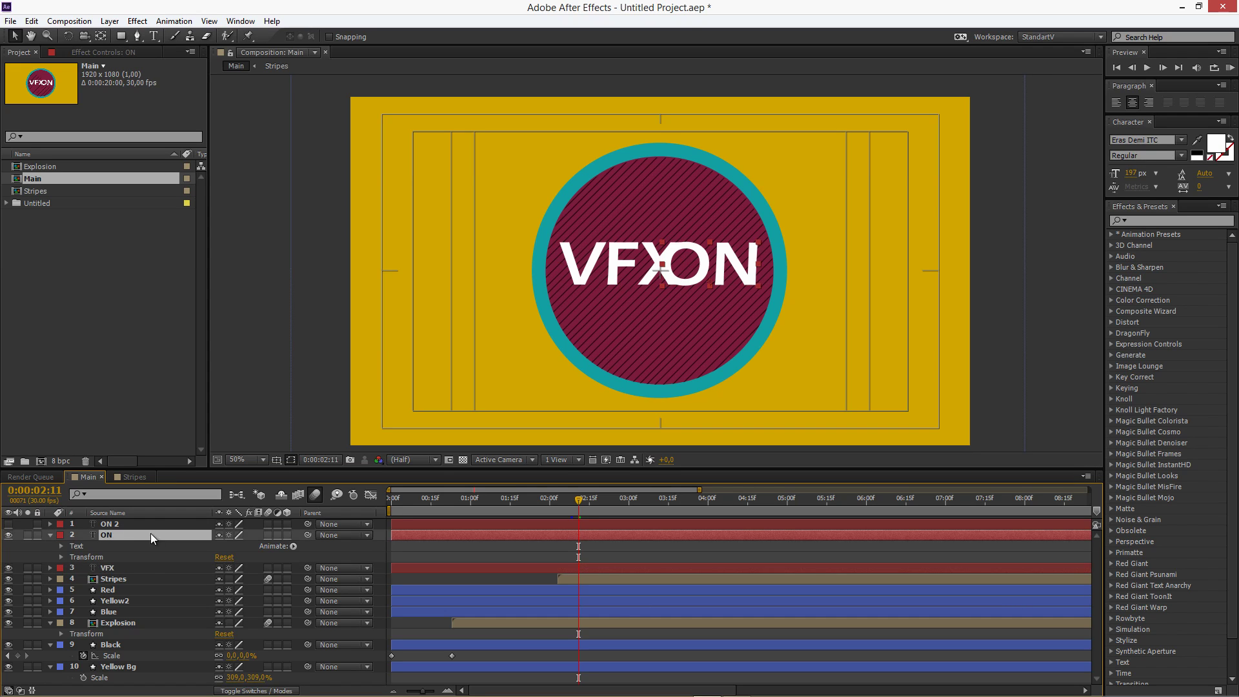
click(129, 568)
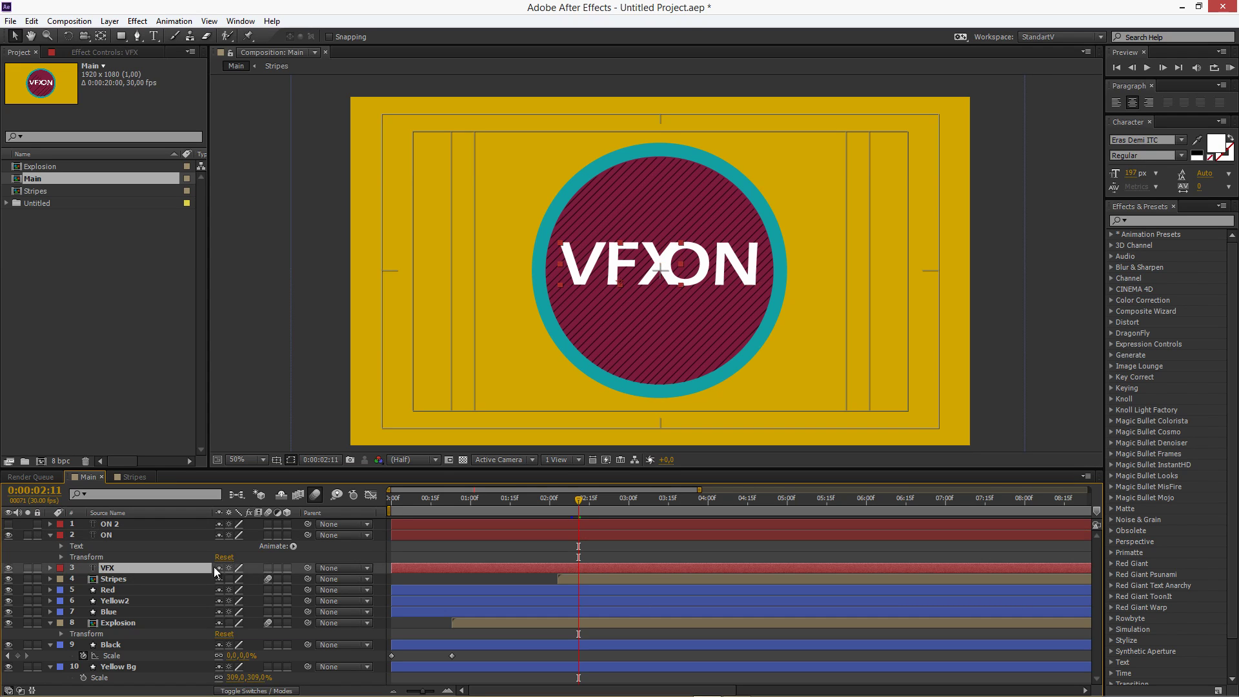
click(287, 568)
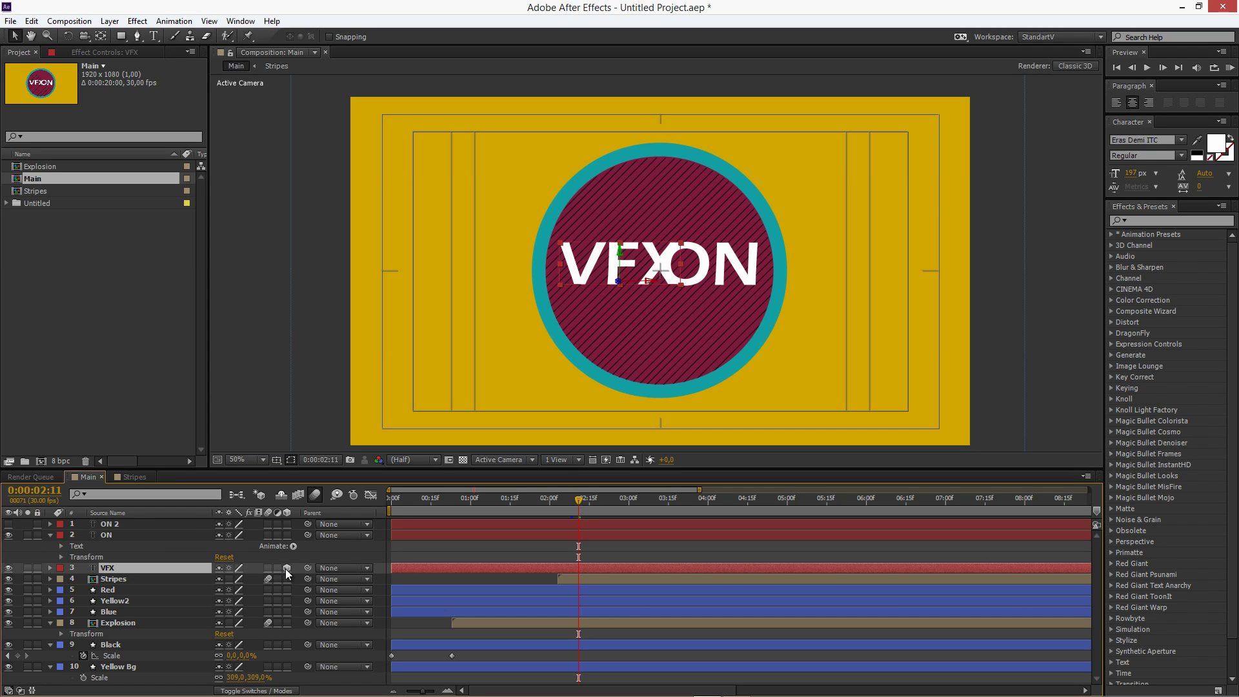
Step: Set the VFX layer's Z position to about -2697 and keyframe its Position at 0:00:02:11
click(49, 564)
click(50, 568)
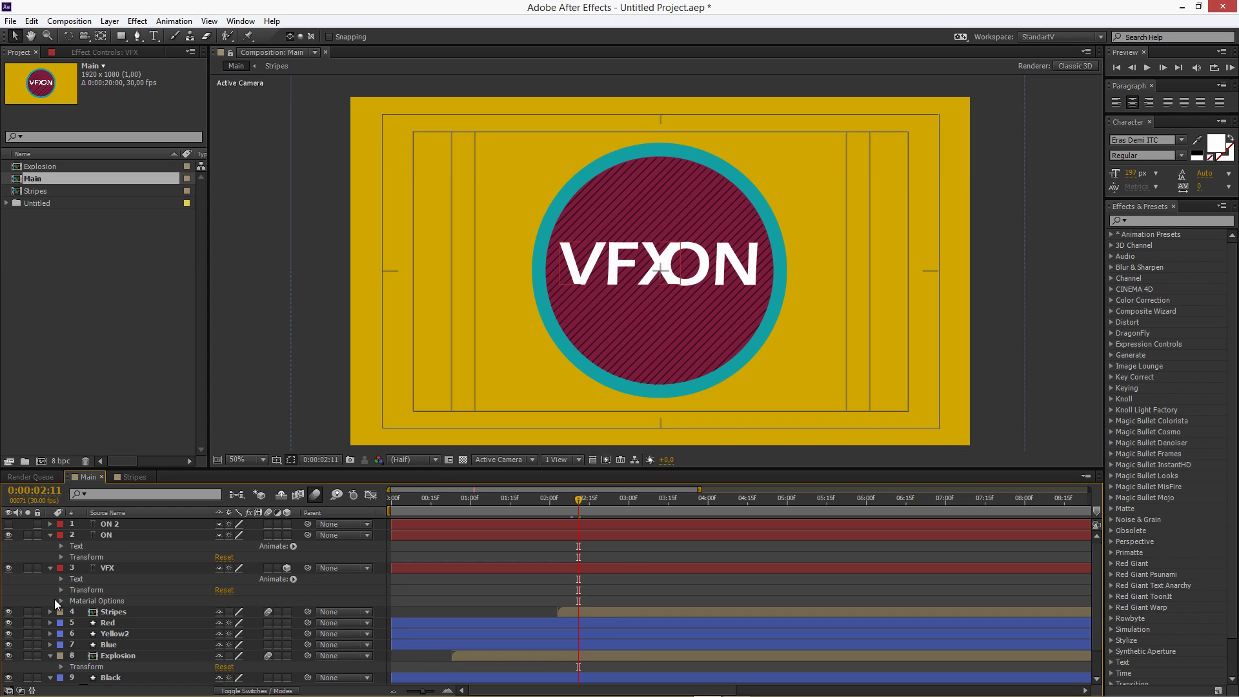
click(61, 590)
scroll(207, 631, down, 1)
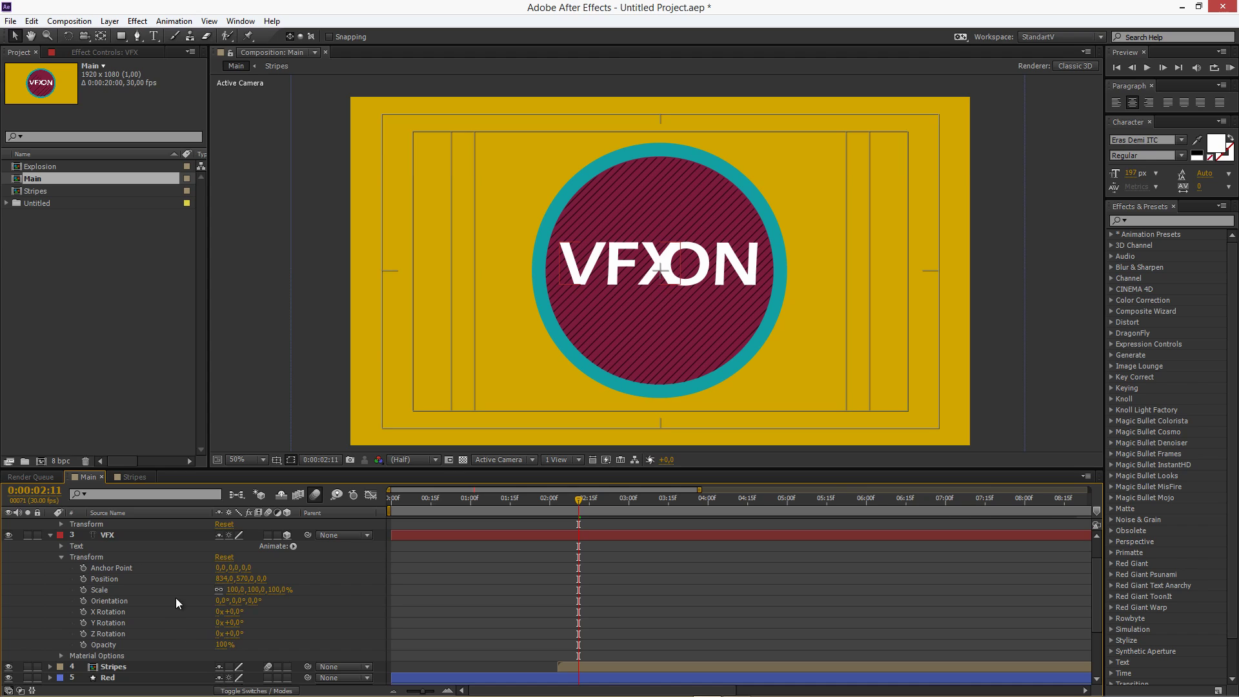
click(104, 579)
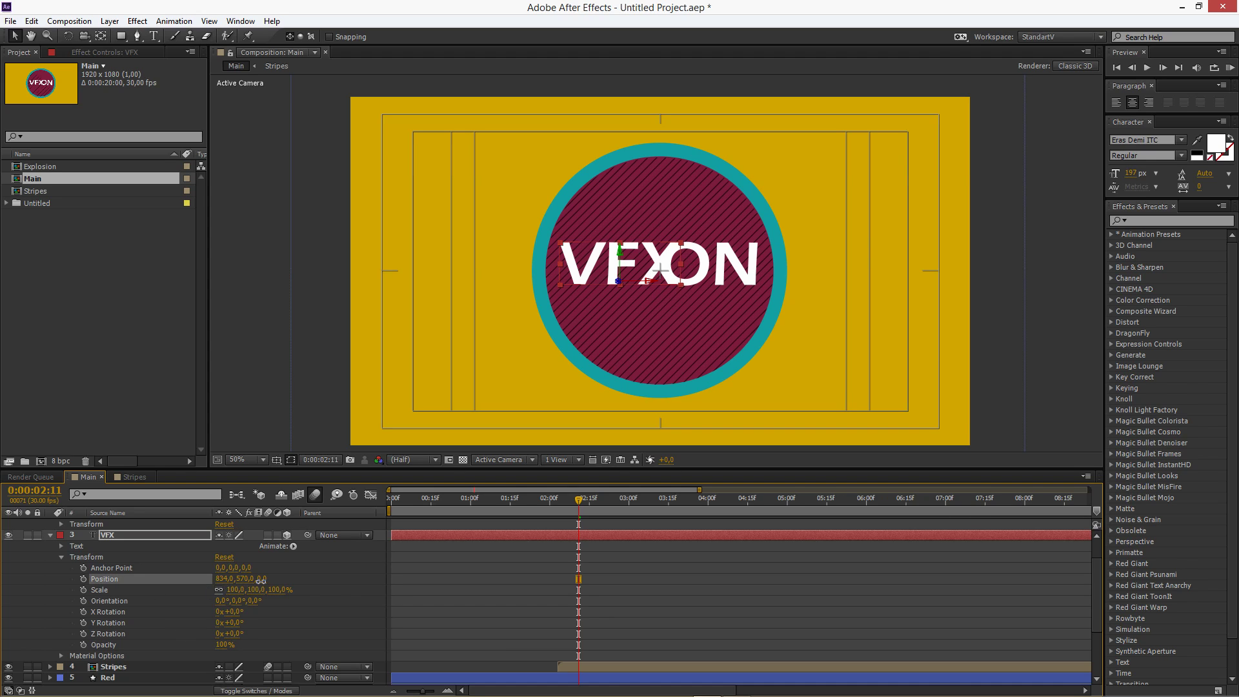
drag(261, 579, 26, 565)
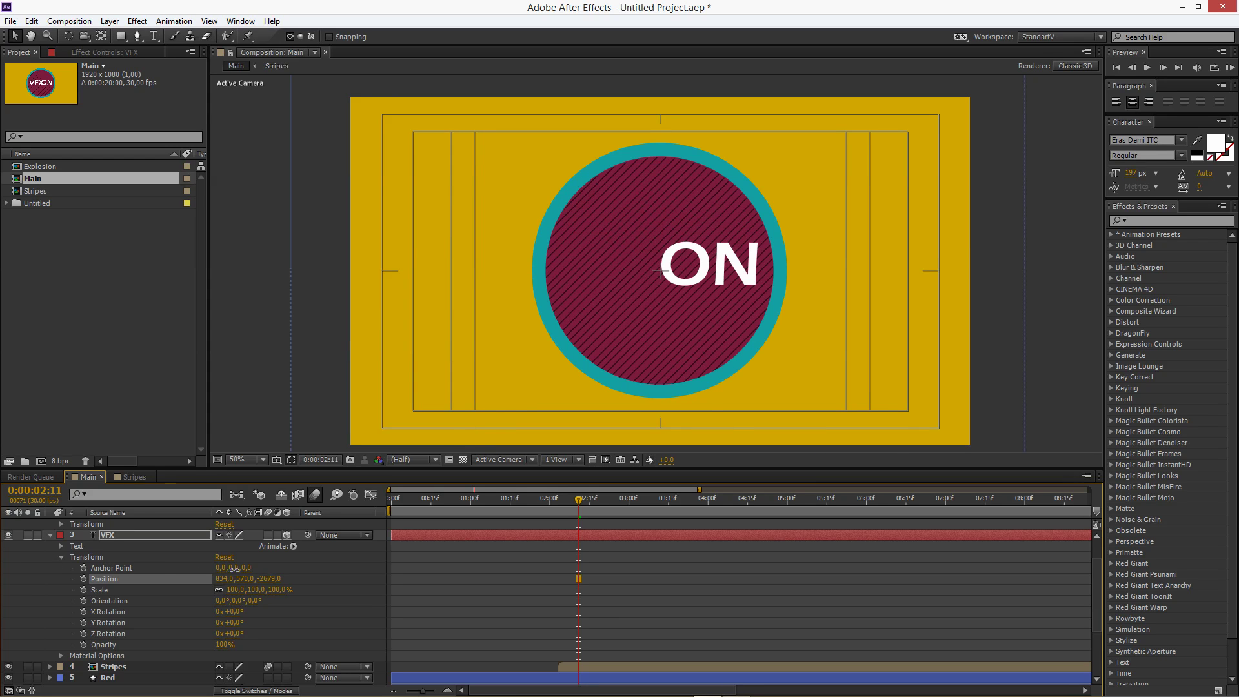
drag(234, 569, 195, 579)
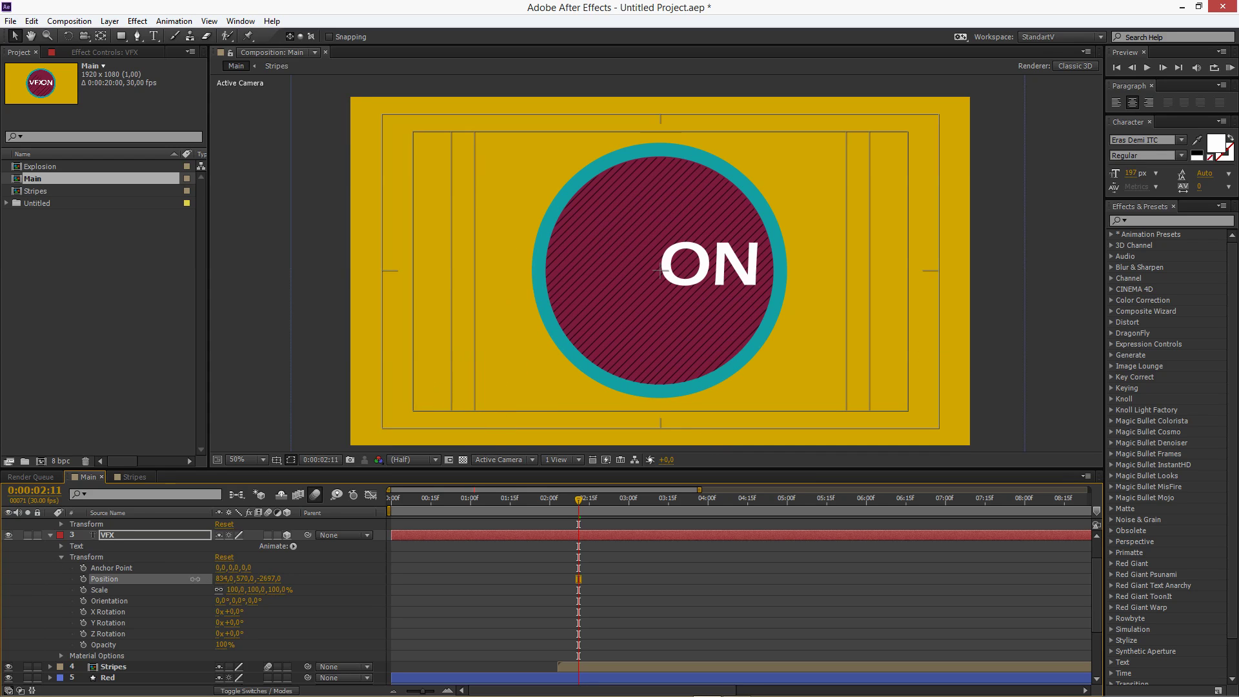
click(83, 579)
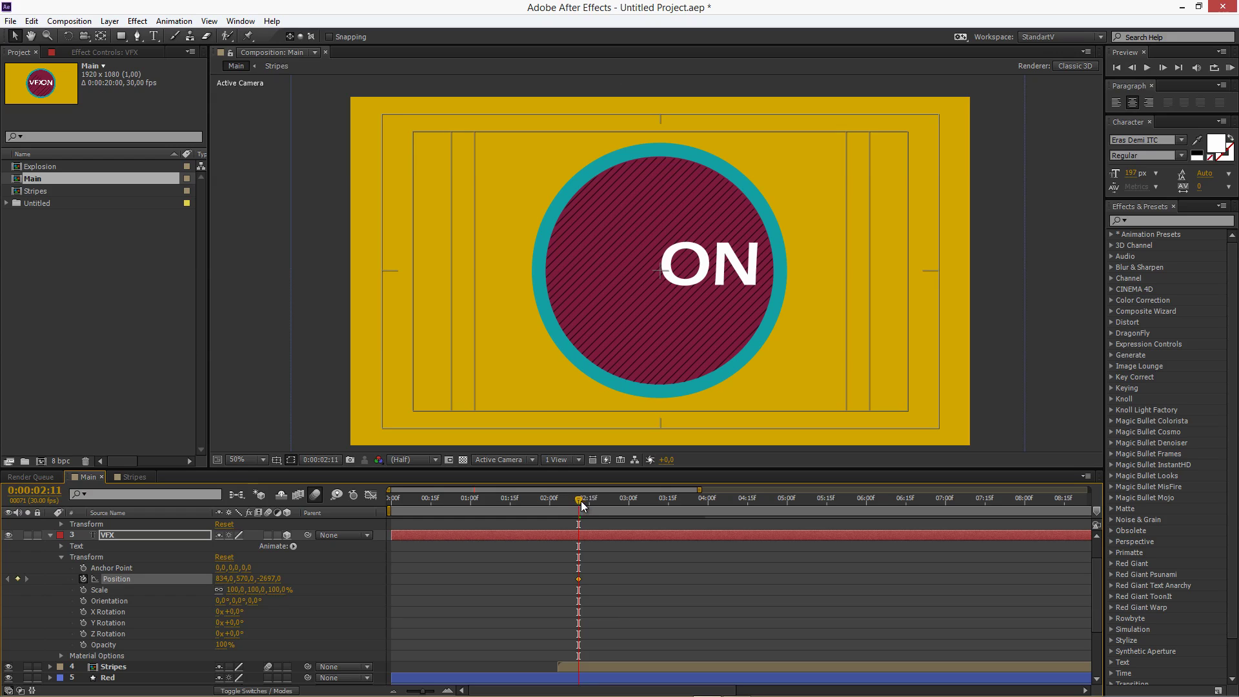
Step: At 0:00:02:20, set the VFX layer's Z position to about -101 as the second Position keyframe
drag(578, 500, 603, 502)
drag(270, 579, 325, 575)
drag(1076, 546, 1084, 546)
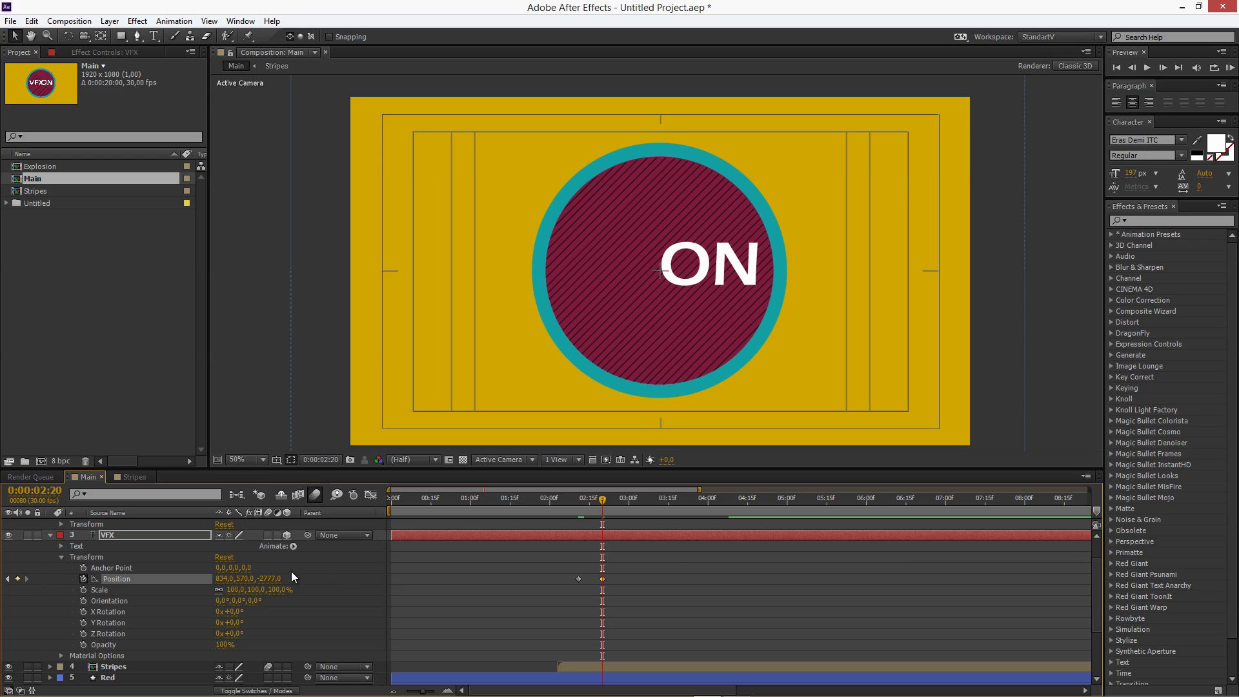
drag(274, 578, 470, 546)
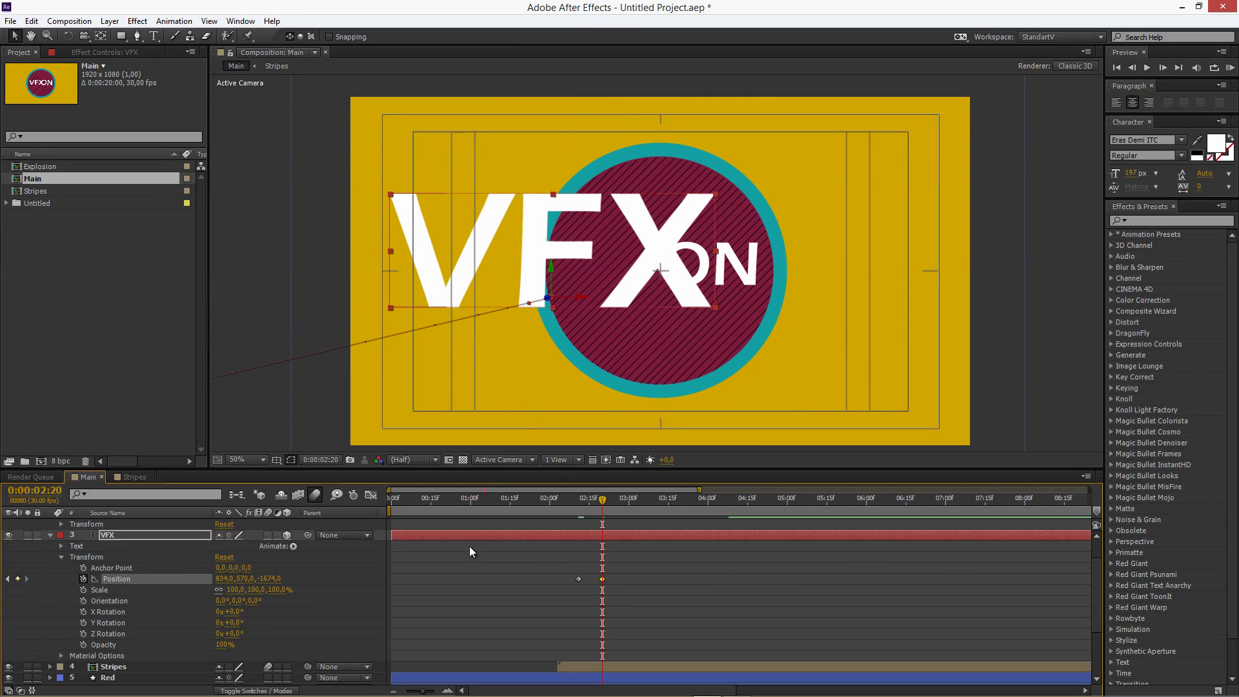
drag(270, 579, 966, 508)
key(period)
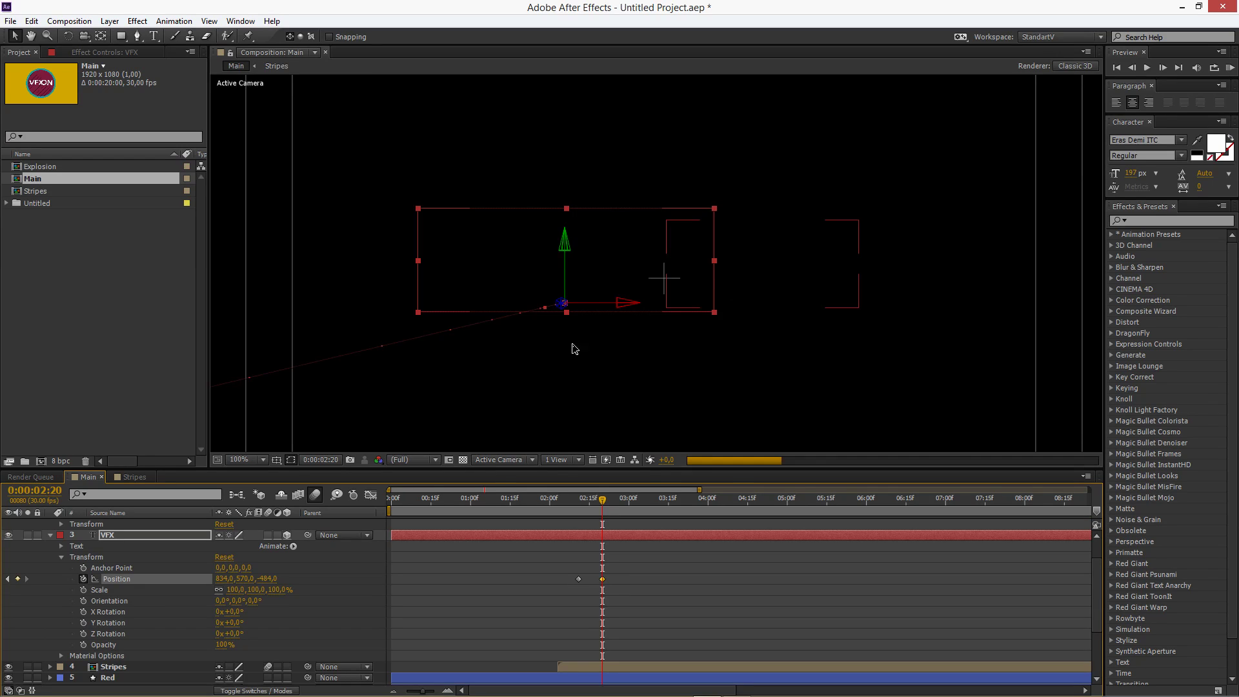
drag(274, 578, 455, 505)
click(372, 192)
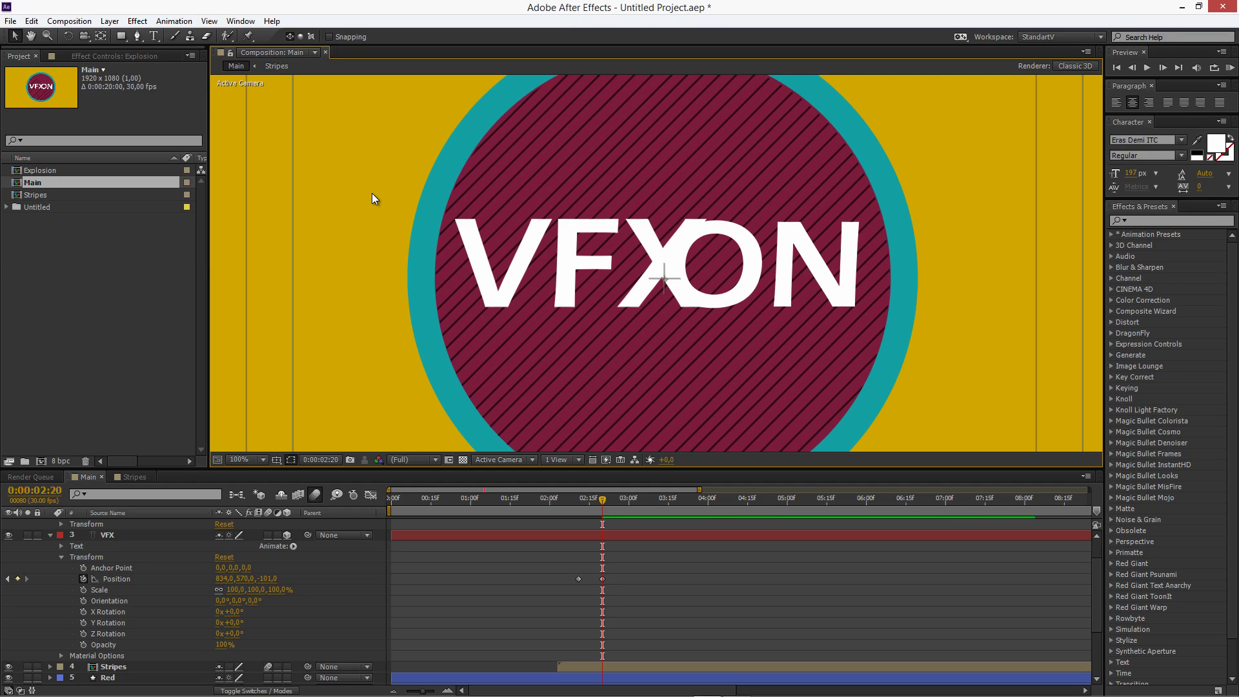
Step: Make the ON text layer 3D and separate its Position into X, Y and Z dimensions
scroll(136, 578, up, 1)
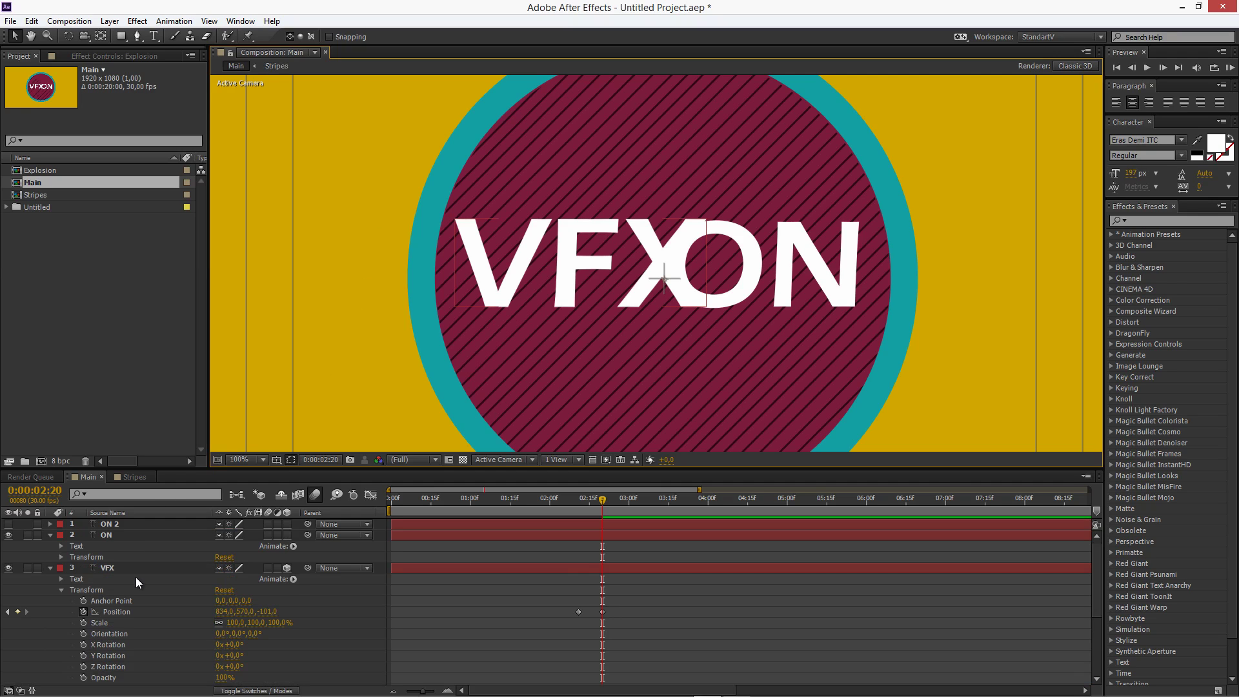
click(129, 536)
click(286, 535)
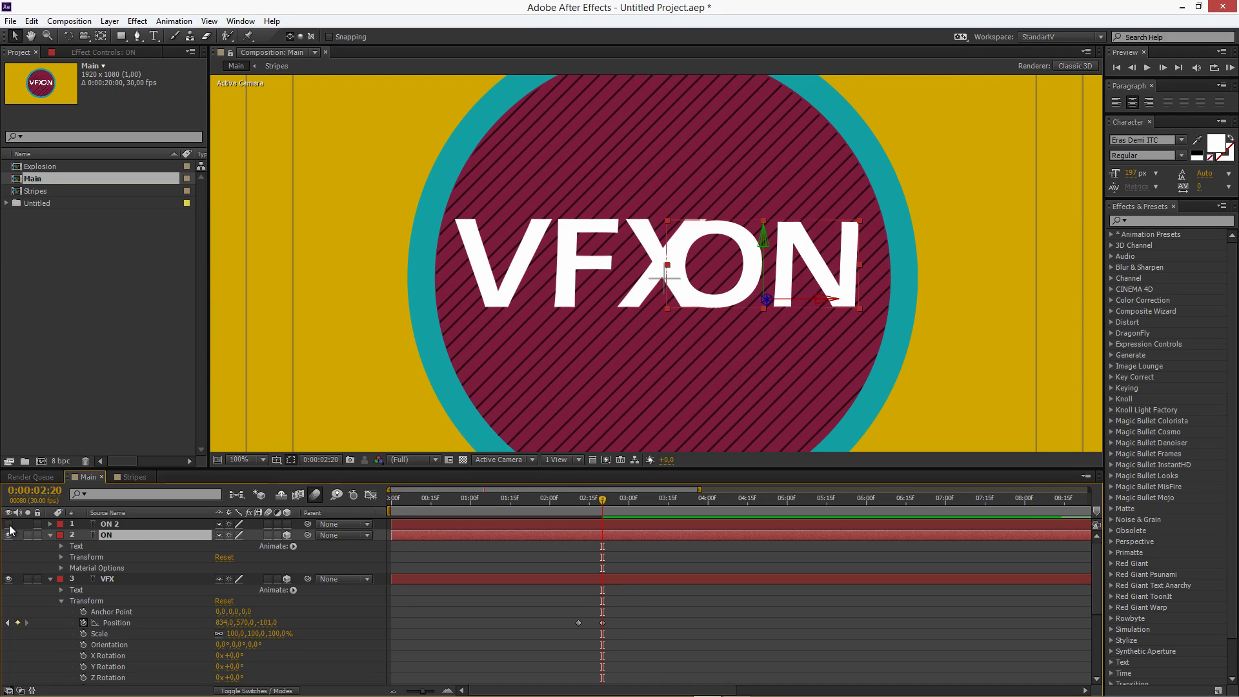
click(60, 556)
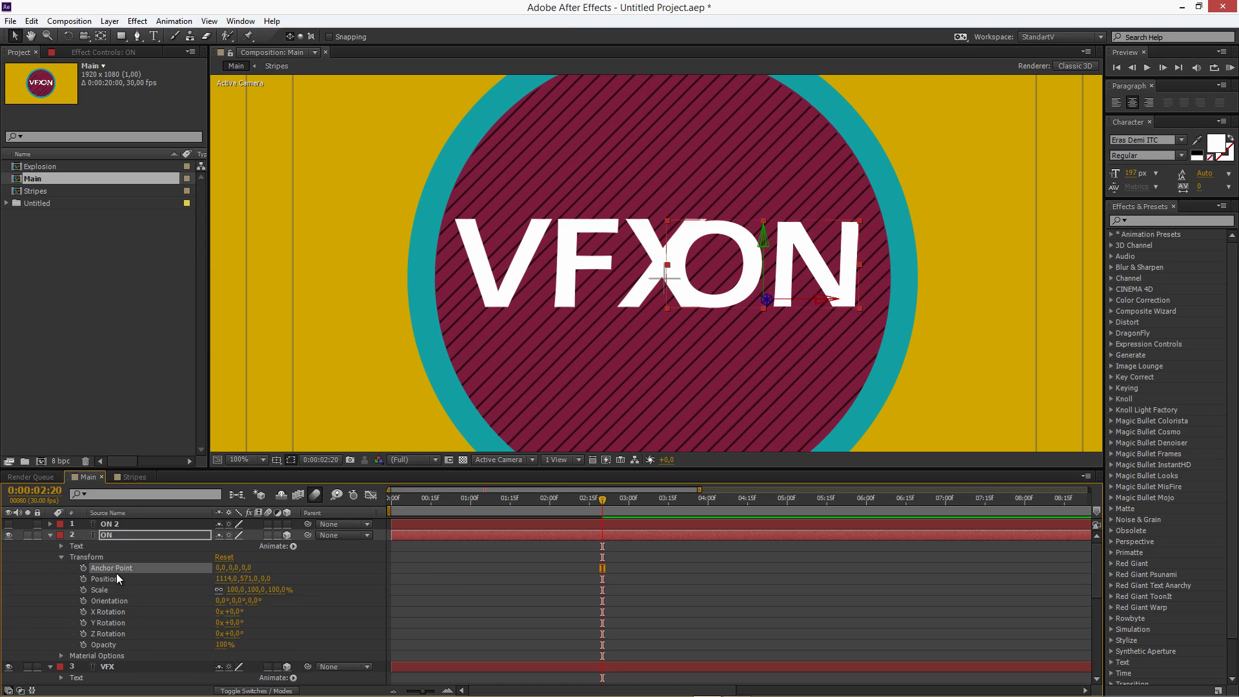
right_click(115, 578)
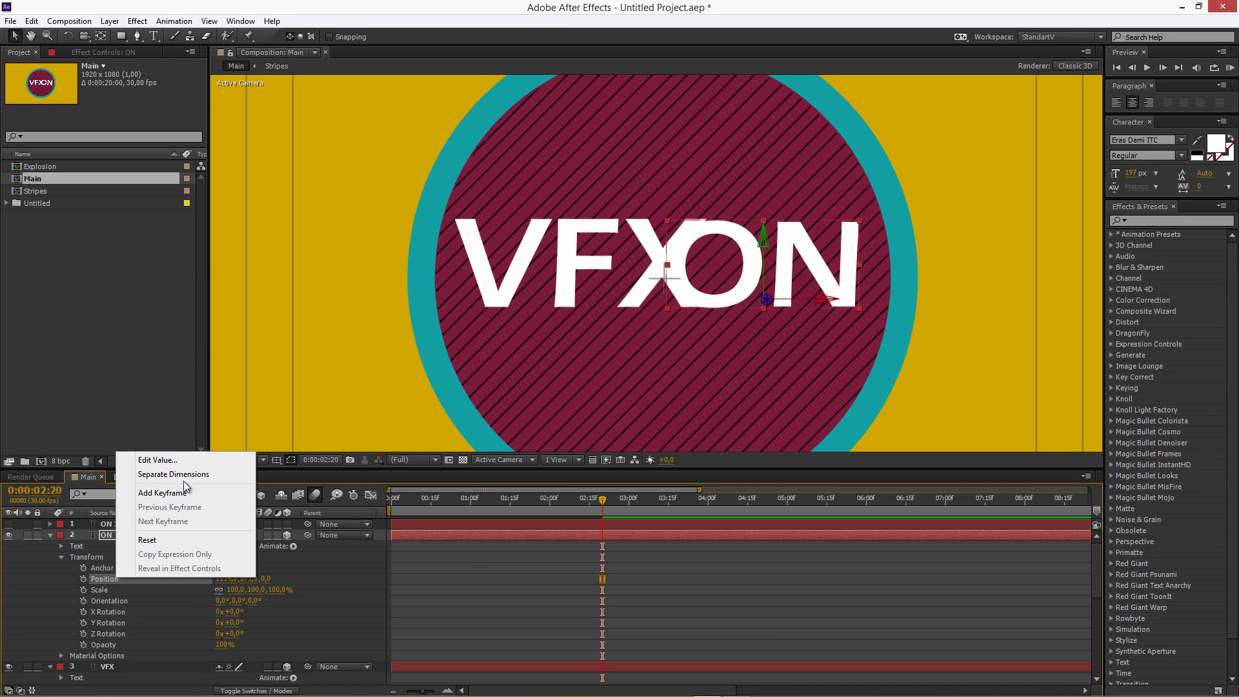
click(169, 474)
click(168, 607)
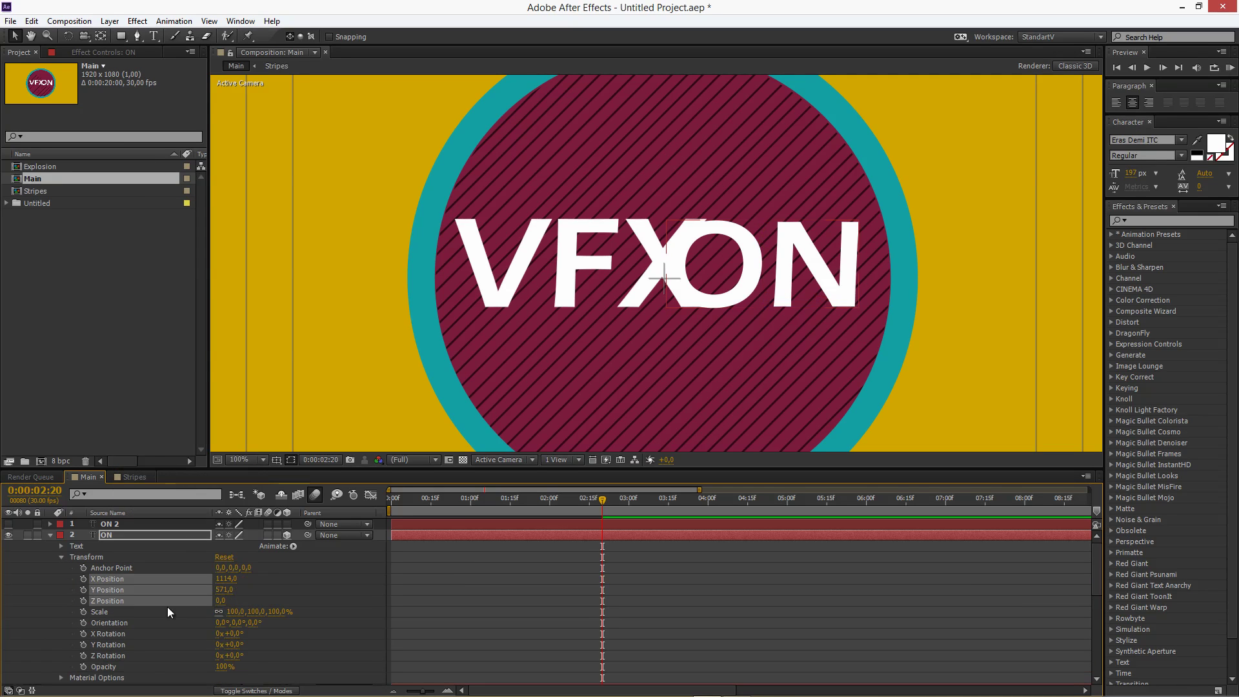
Step: Keyframe the ON layer's Z Position at 0:00:02:20, leaving its value at 0
click(84, 599)
scroll(509, 578, down, 3)
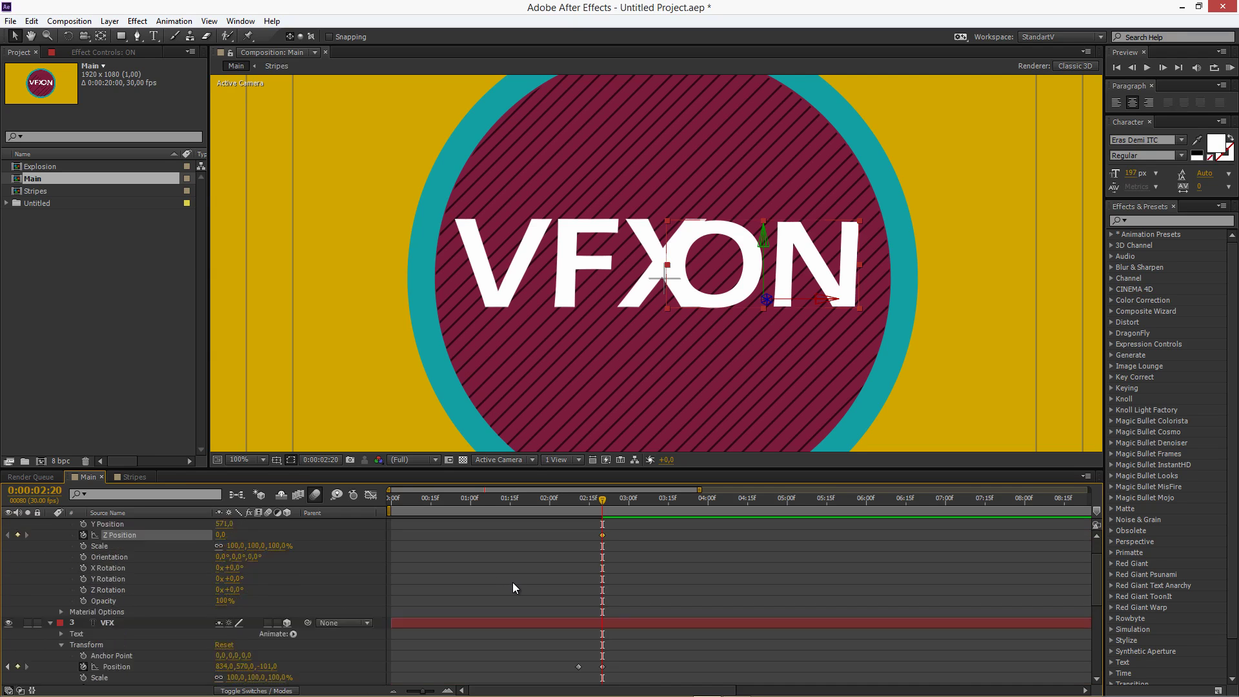
scroll(513, 582, down, 2)
scroll(609, 527, up, 1)
Step: At 0:00:02:12, set the ON layer's Z Position to about -2653 so the text starts out of view
drag(595, 502, 581, 502)
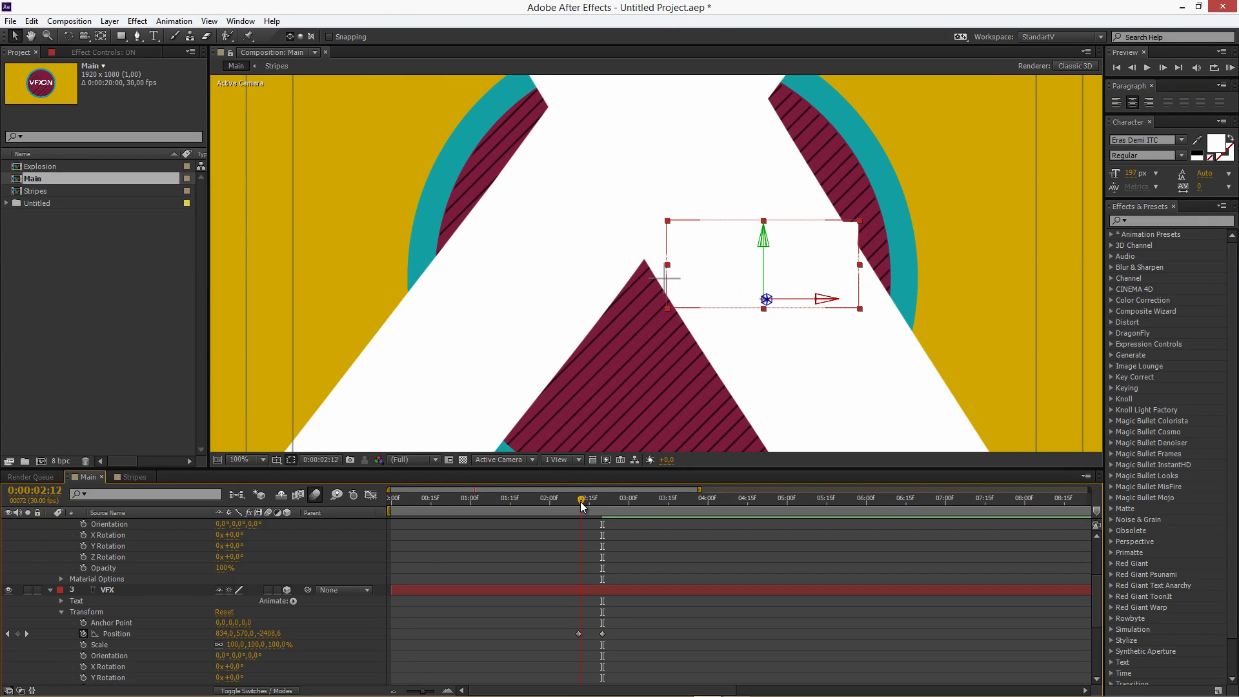
scroll(493, 534, down, 1)
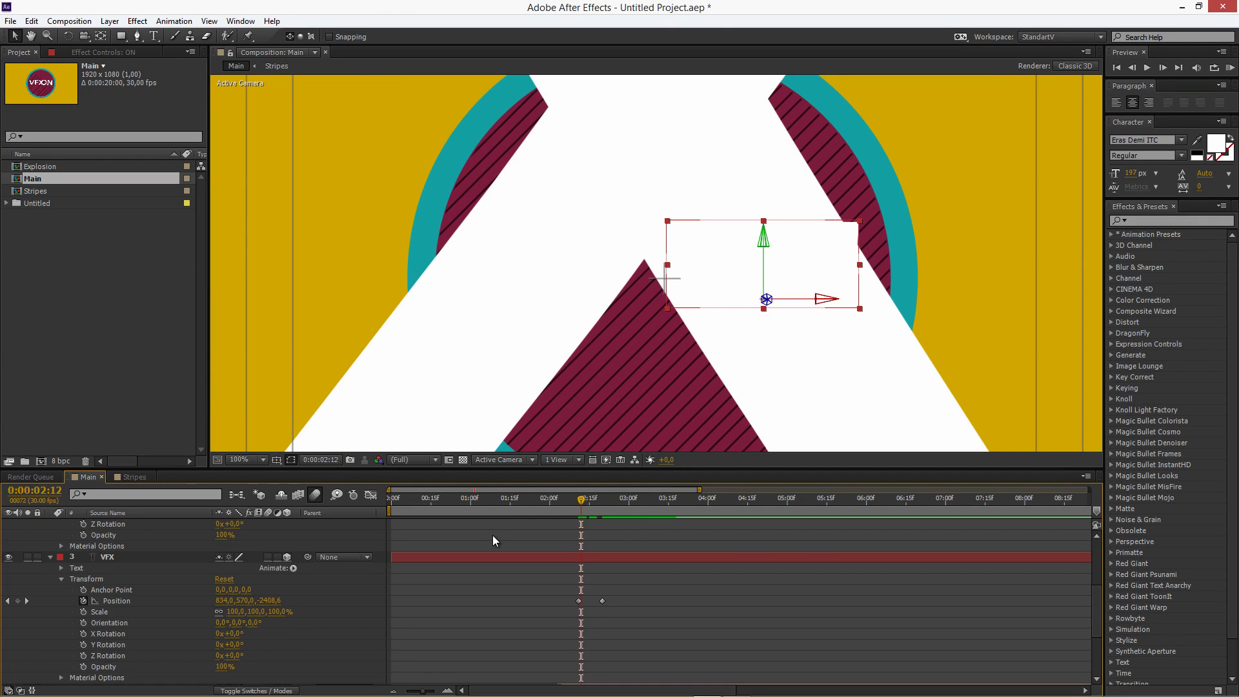
scroll(493, 535, up, 3)
drag(221, 568, 41, 544)
drag(230, 569, 123, 568)
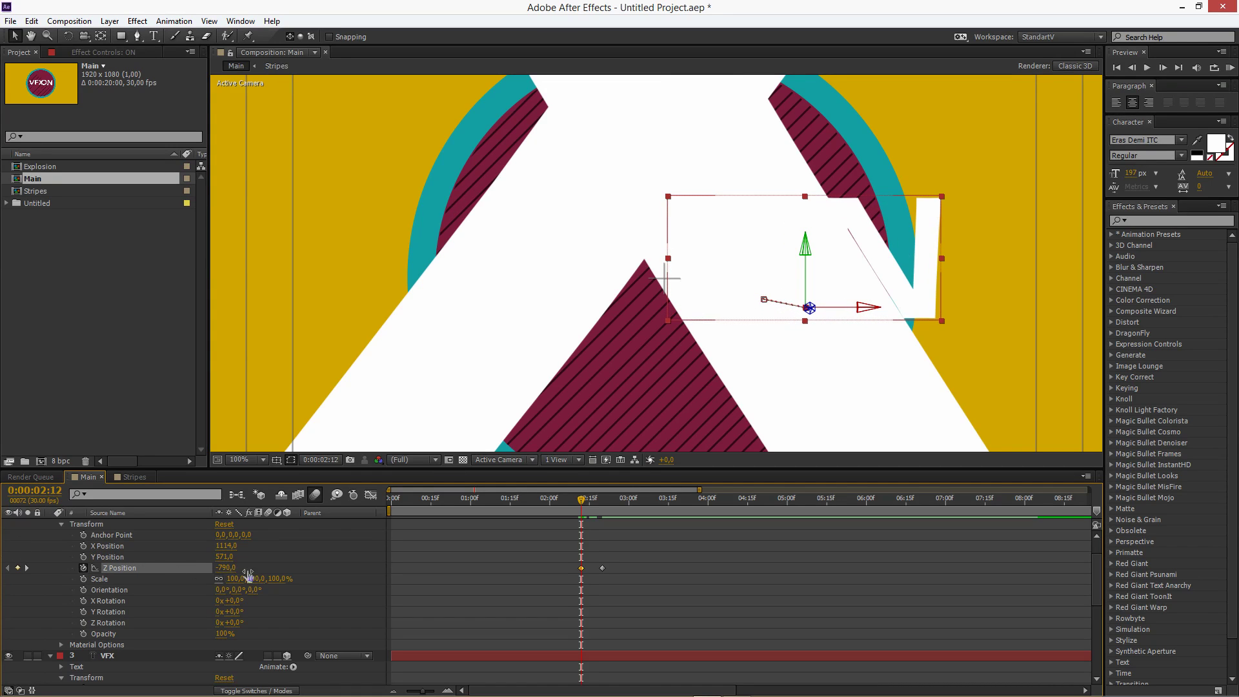
drag(235, 575, 31, 562)
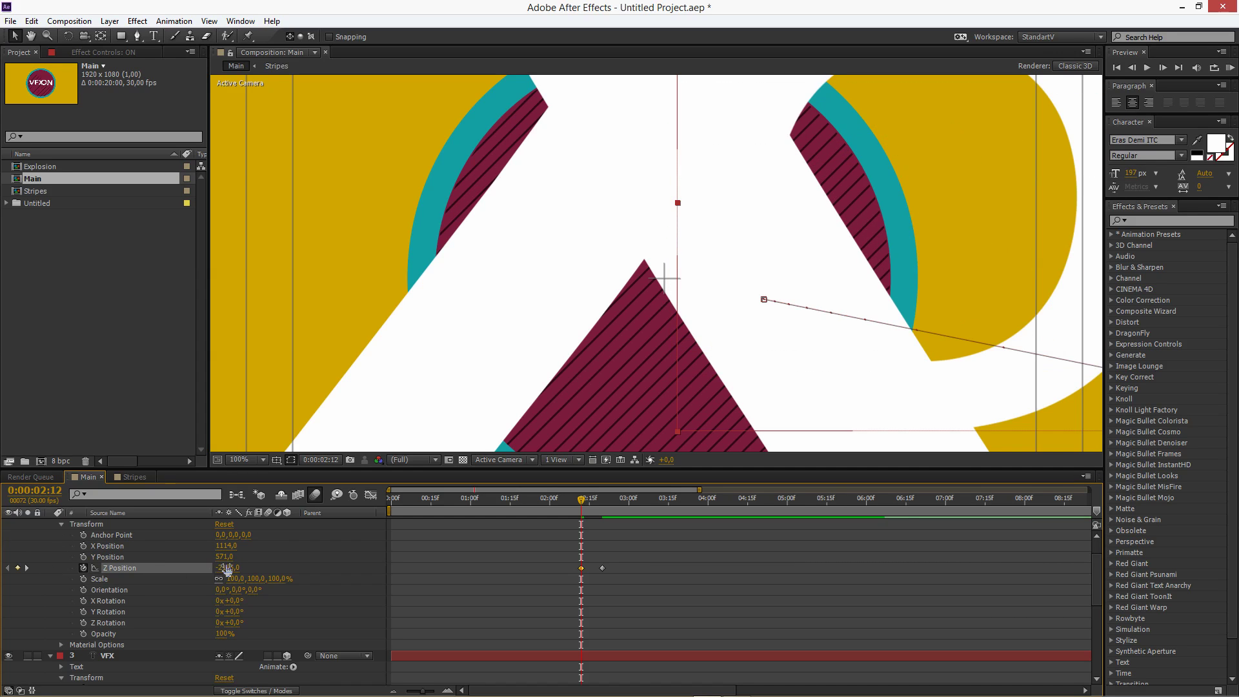
drag(226, 569, 29, 559)
drag(240, 569, 160, 566)
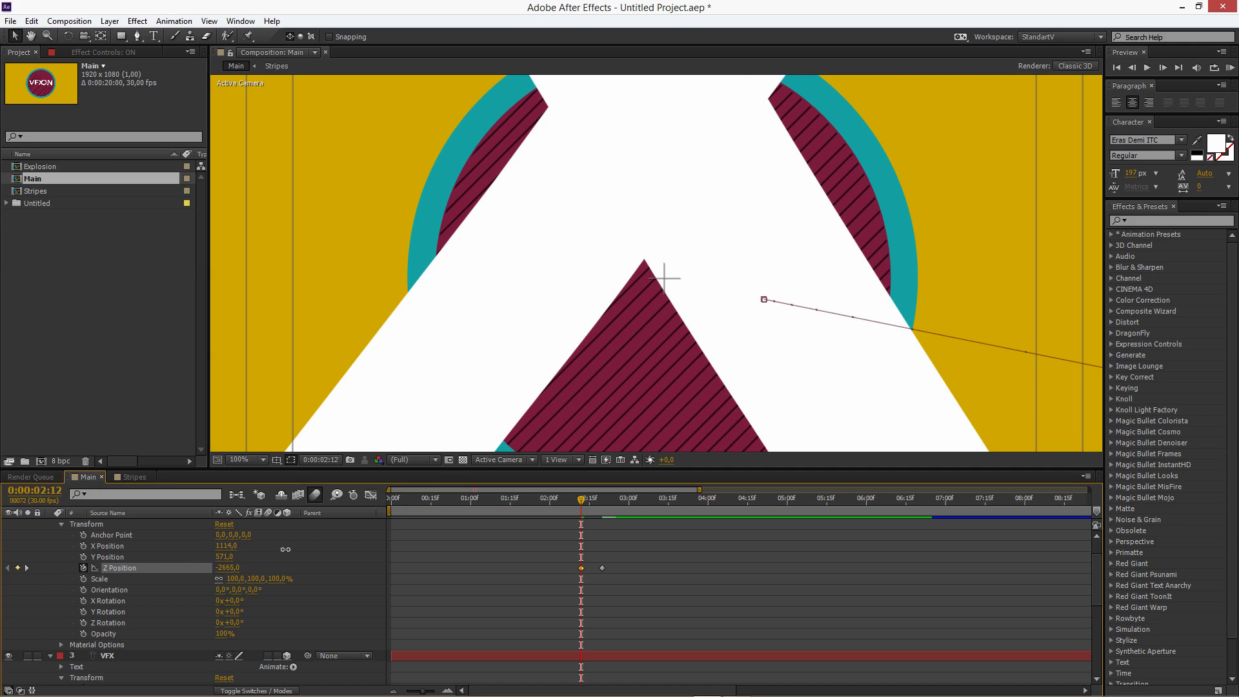
mouse_move(285, 550)
mouse_down()
mouse_move(345, 539)
mouse_move(276, 537)
mouse_up()
Step: Show only the keyframed properties of the ON and VFX layers in the Main timeline
drag(421, 692, 411, 692)
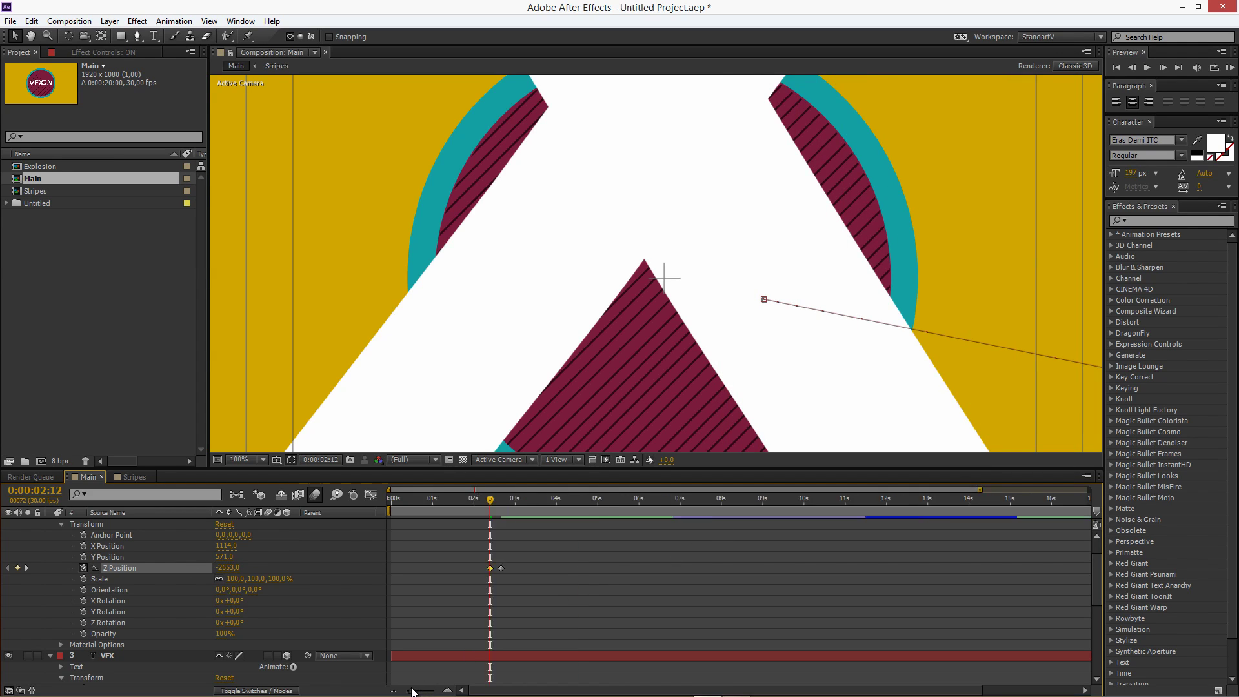
scroll(115, 533, up, 2)
click(118, 535)
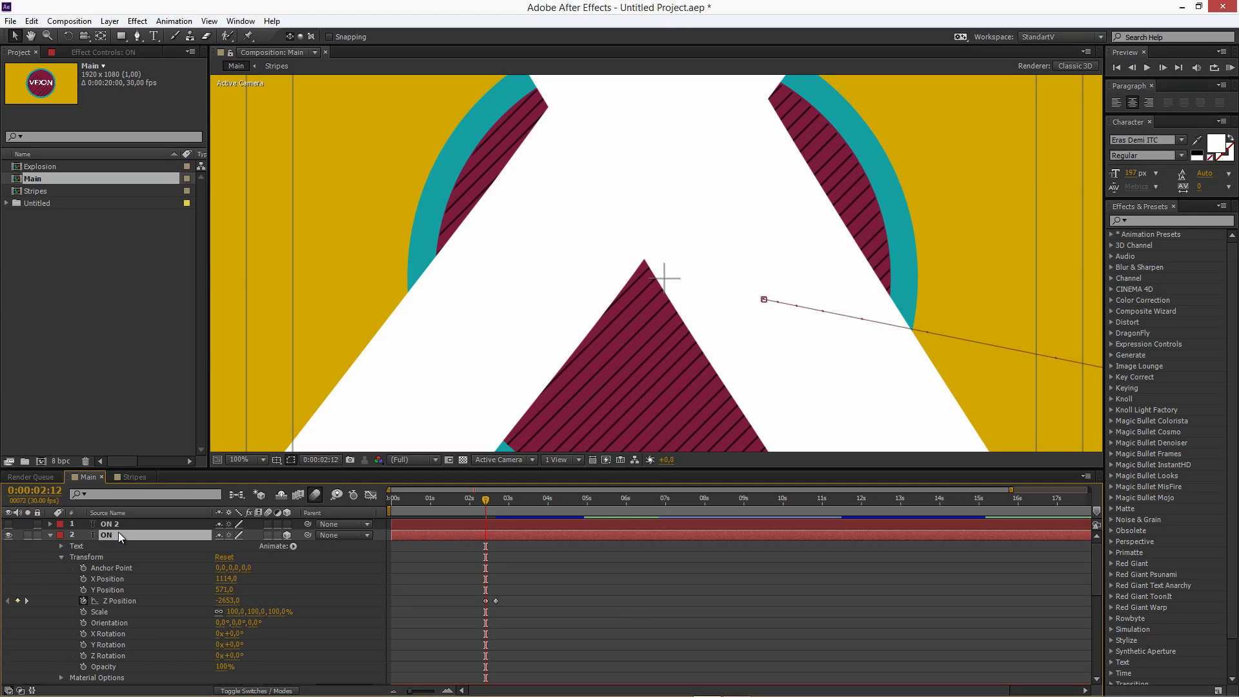
key(u)
click(122, 558)
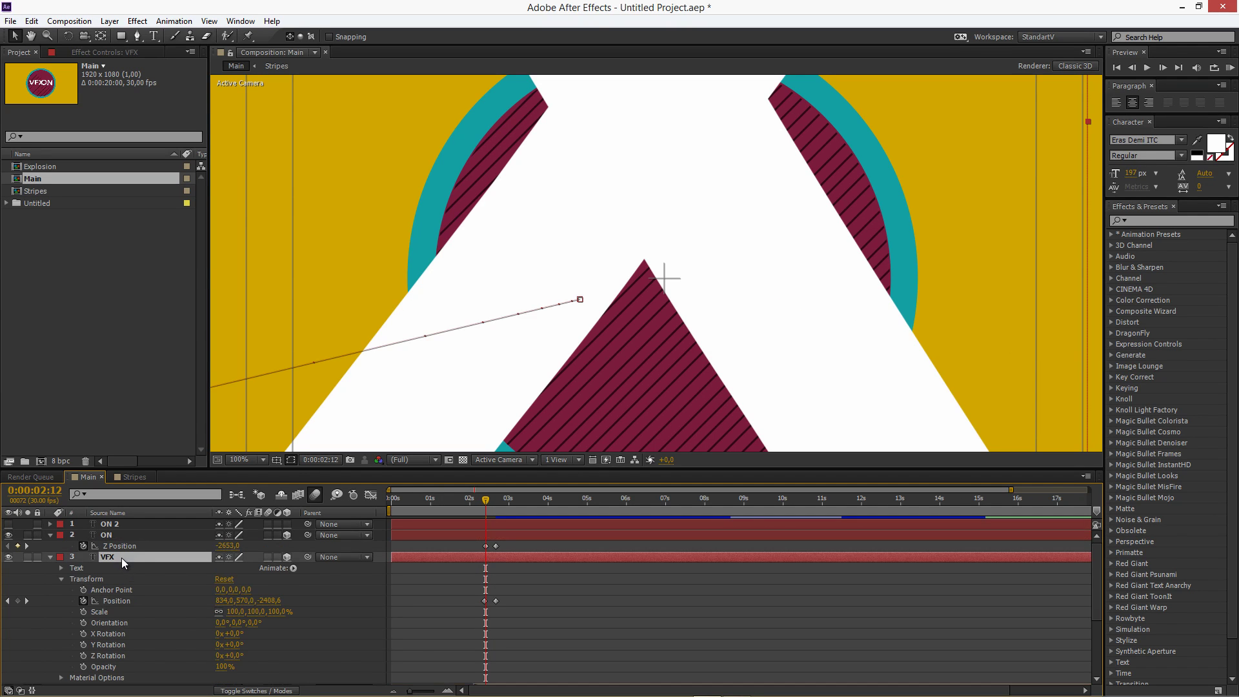
key(u)
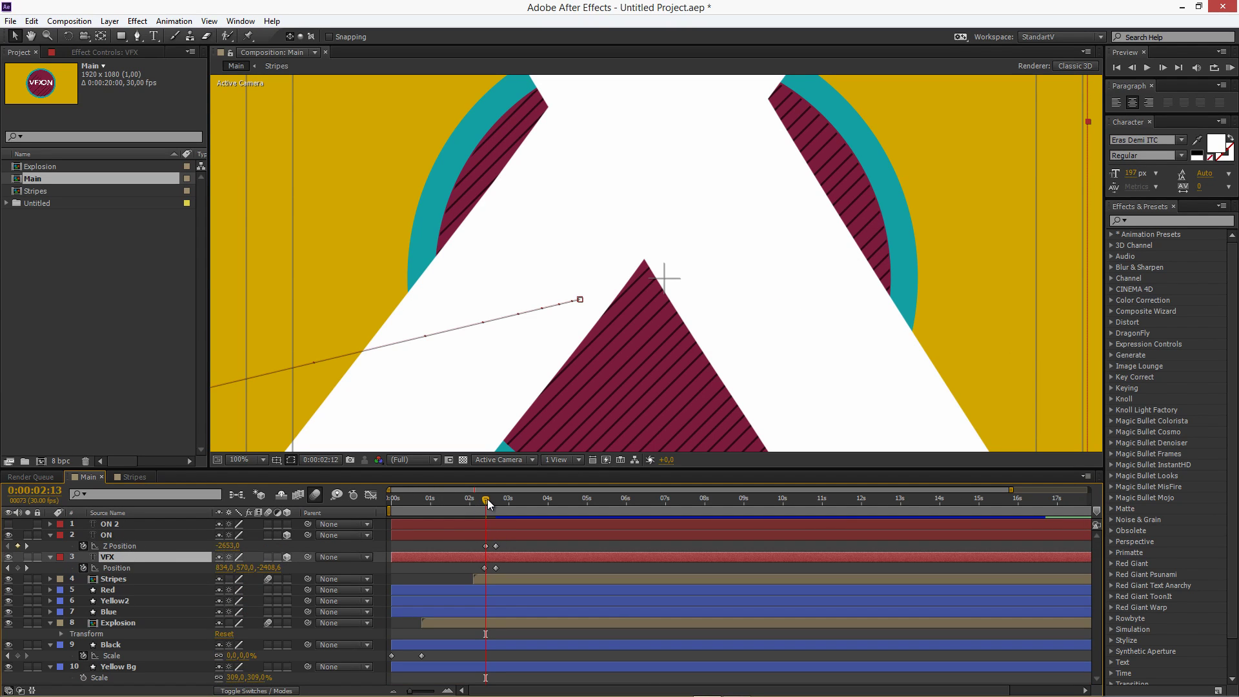
Step: Shift the ON layer's ending Z Position keyframe slightly past VFX's final Position keyframe and scrub through the arrival
mouse_move(488, 499)
mouse_down()
mouse_move(506, 502)
mouse_move(492, 498)
mouse_up()
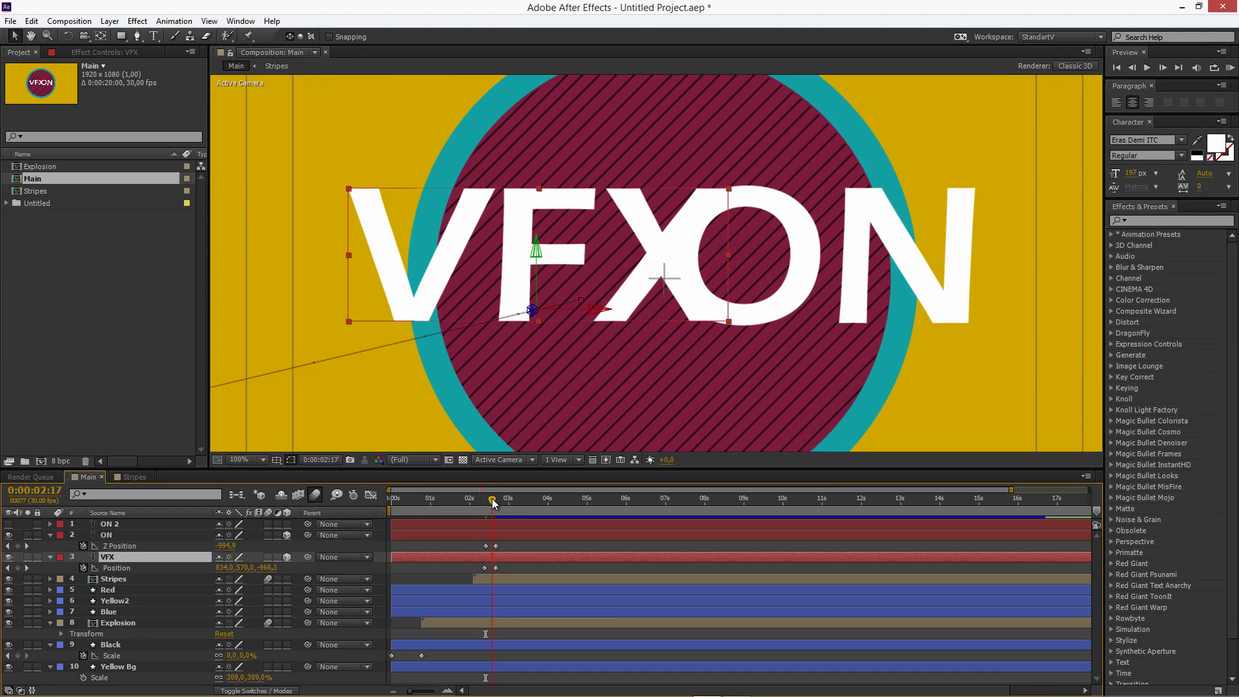
drag(499, 547, 501, 548)
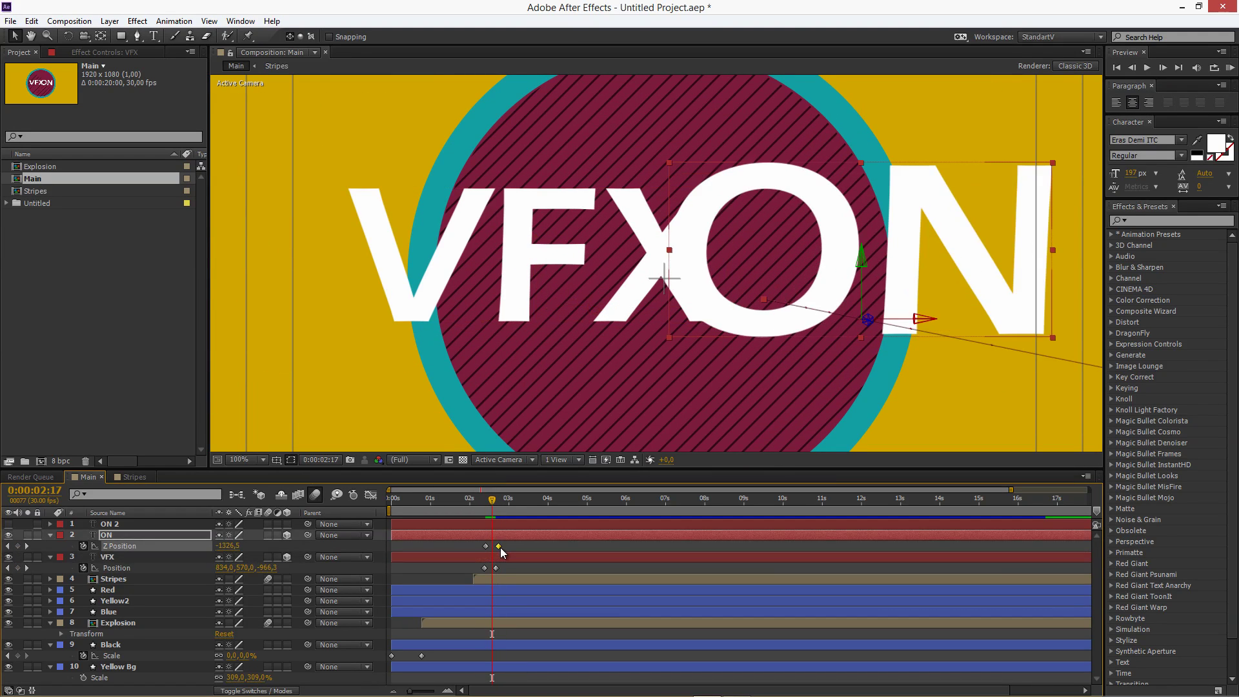
drag(491, 500, 505, 506)
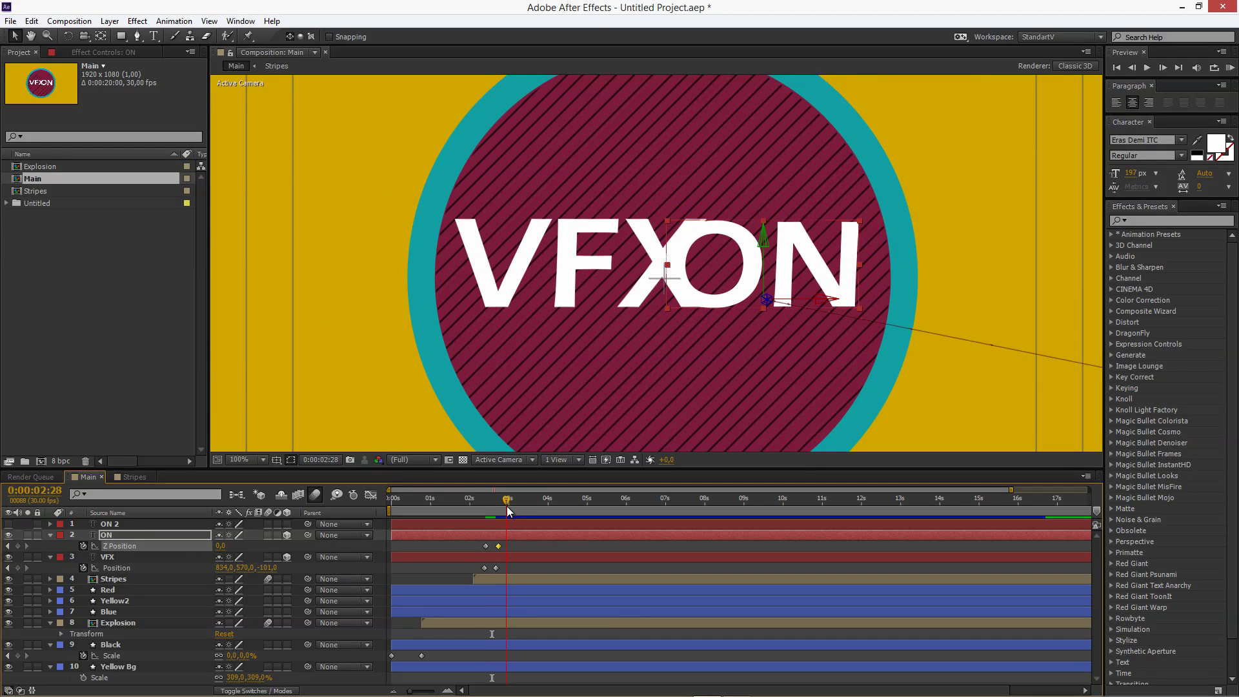
click(165, 533)
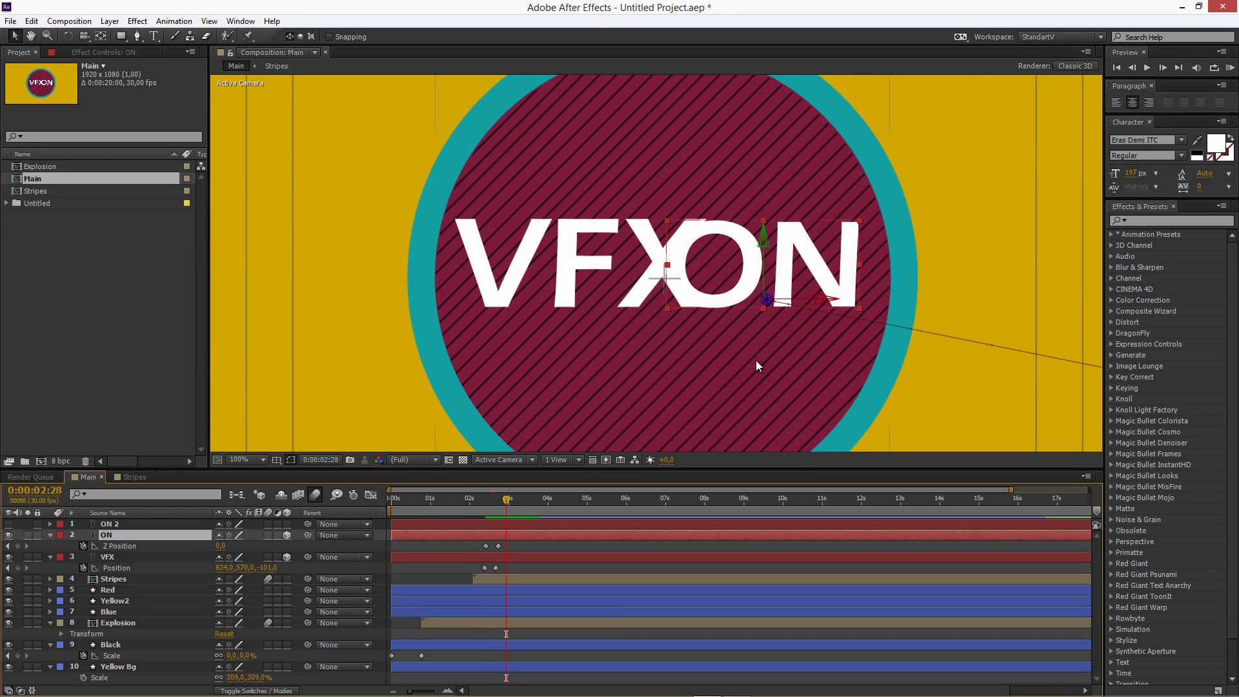
click(947, 406)
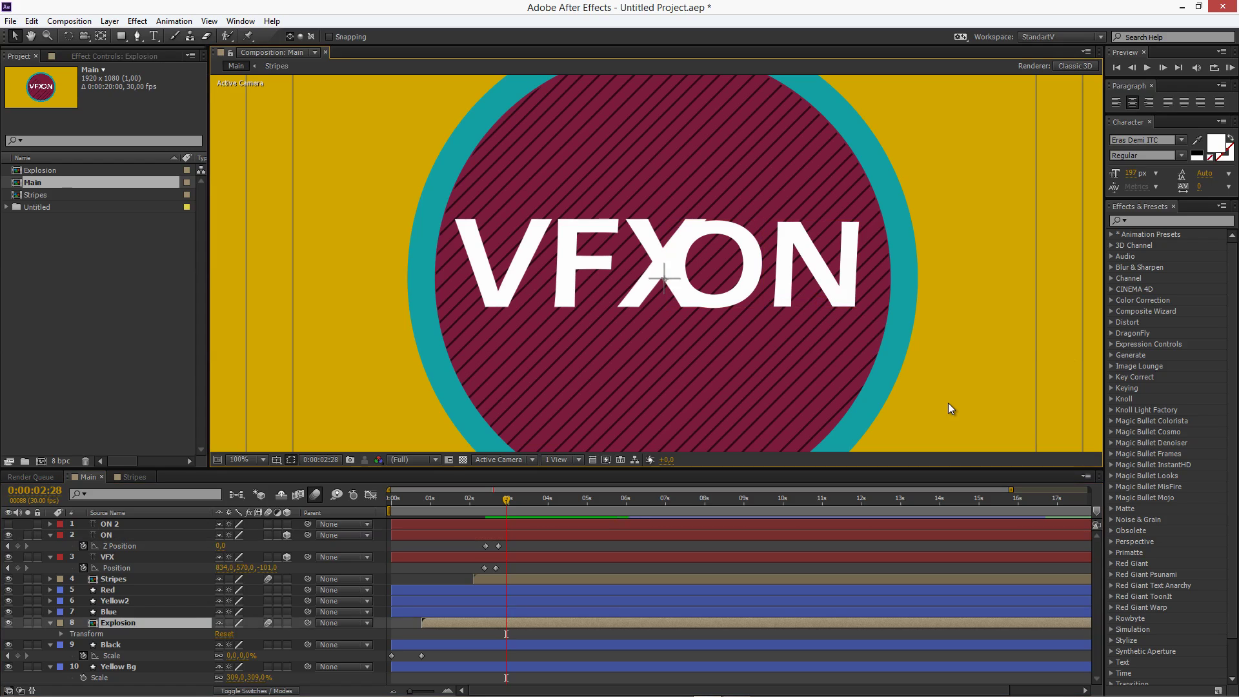
Step: Set the ON text layer's Scale to 102%
click(134, 538)
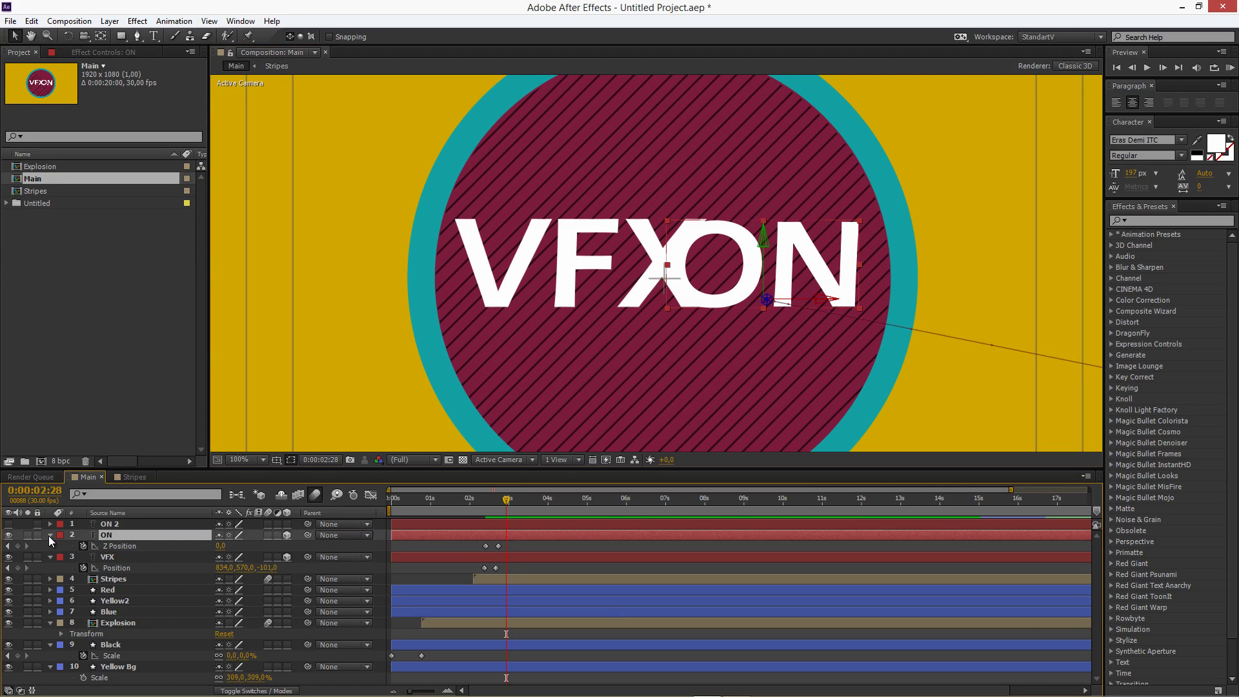
key(s)
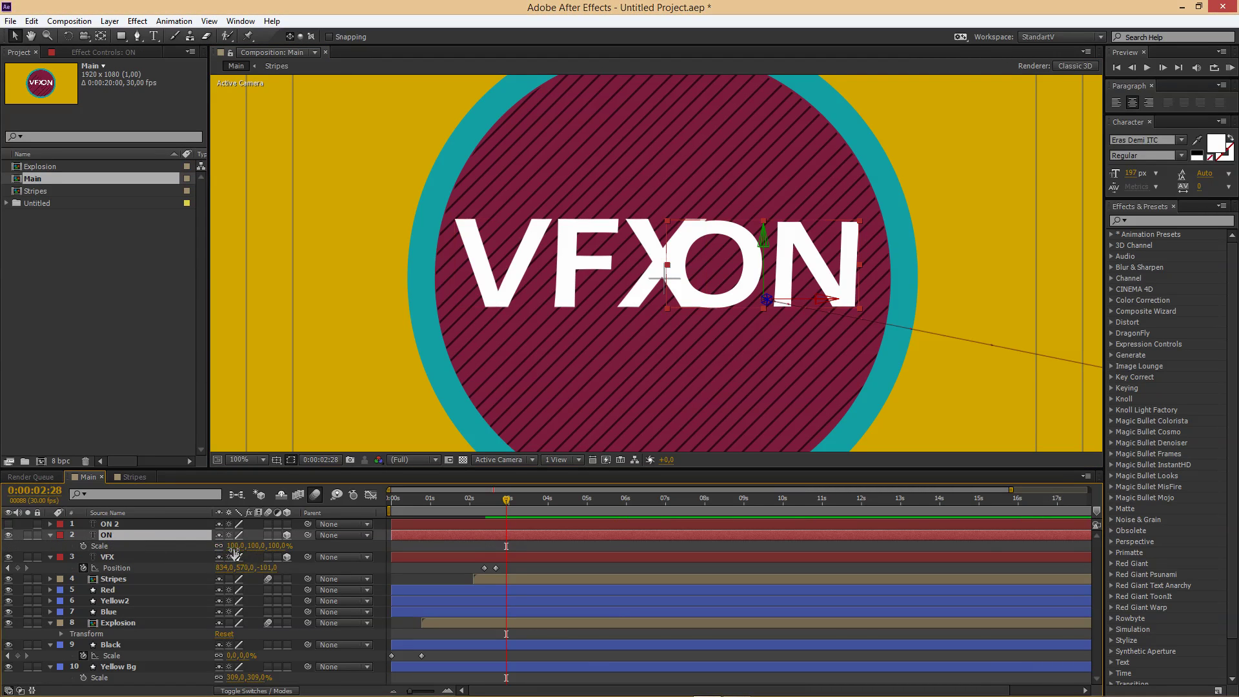
mouse_move(232, 545)
mouse_down()
mouse_move(255, 545)
mouse_move(228, 535)
mouse_up()
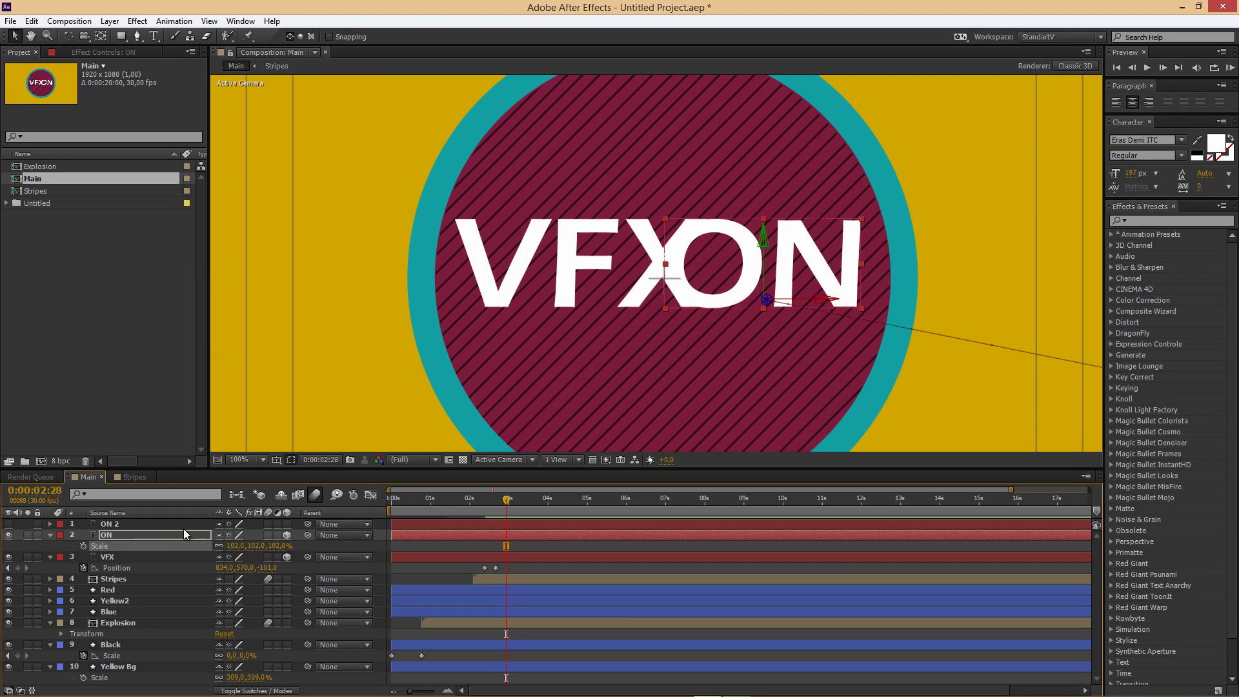
click(155, 535)
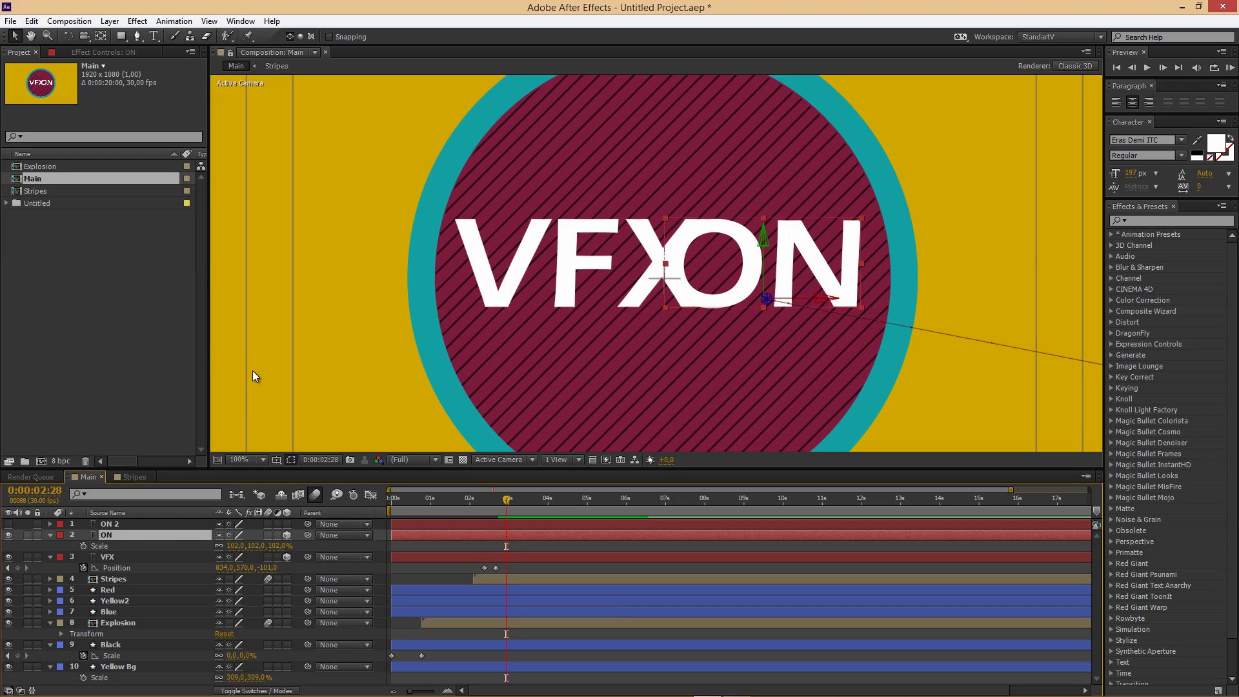
key(Return)
click(342, 257)
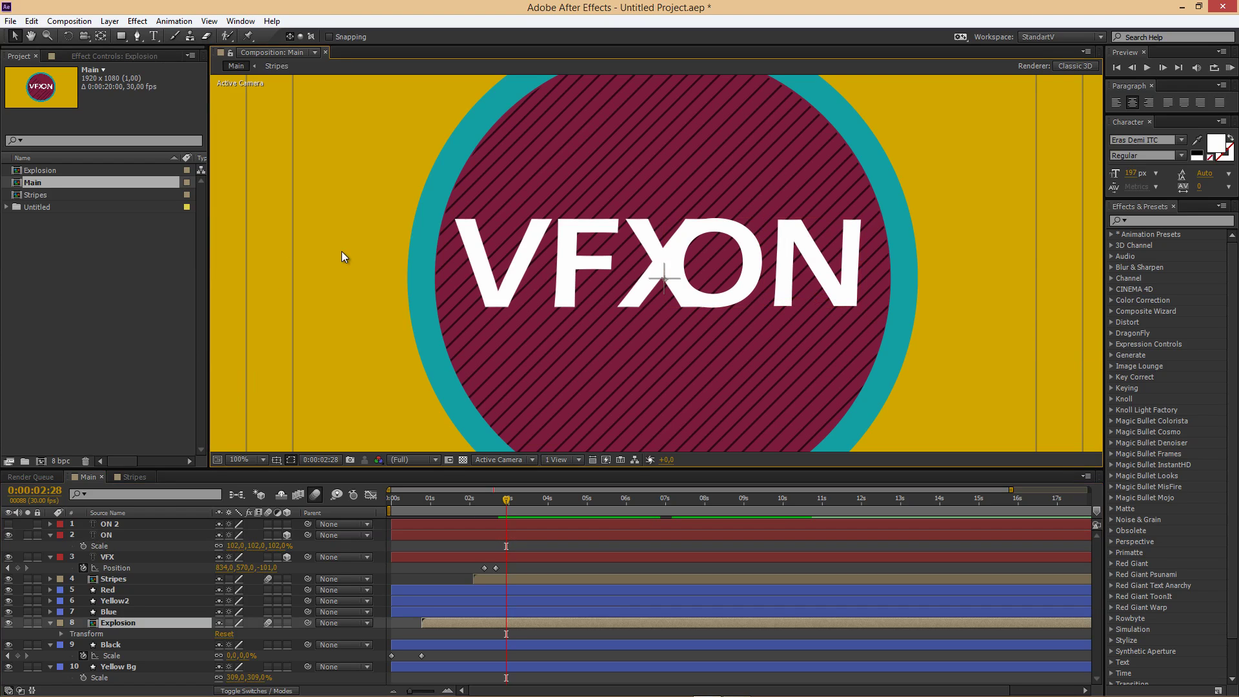
Step: Duplicate the scaled ON text layer
mouse_move(509, 500)
mouse_down()
mouse_move(490, 502)
mouse_move(508, 510)
mouse_up()
click(113, 535)
key(ctrl+d)
Step: Check the mask on the hidden ON 2 layer and delete that layer
click(110, 524)
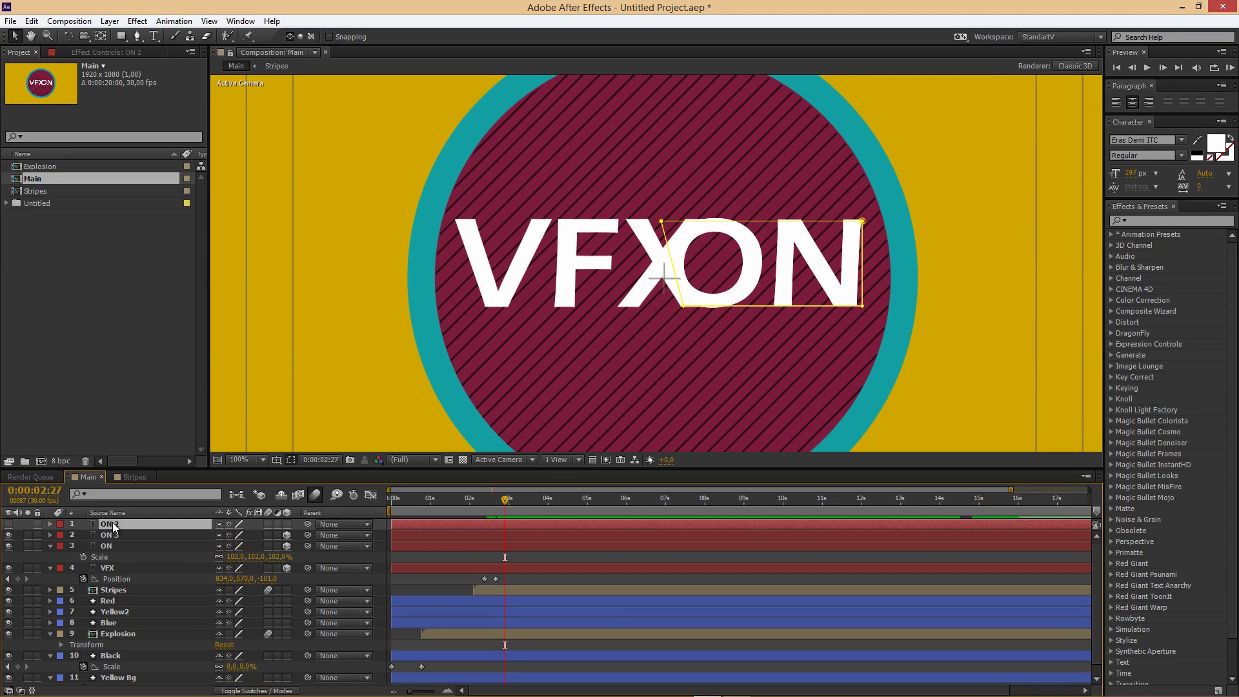
click(50, 524)
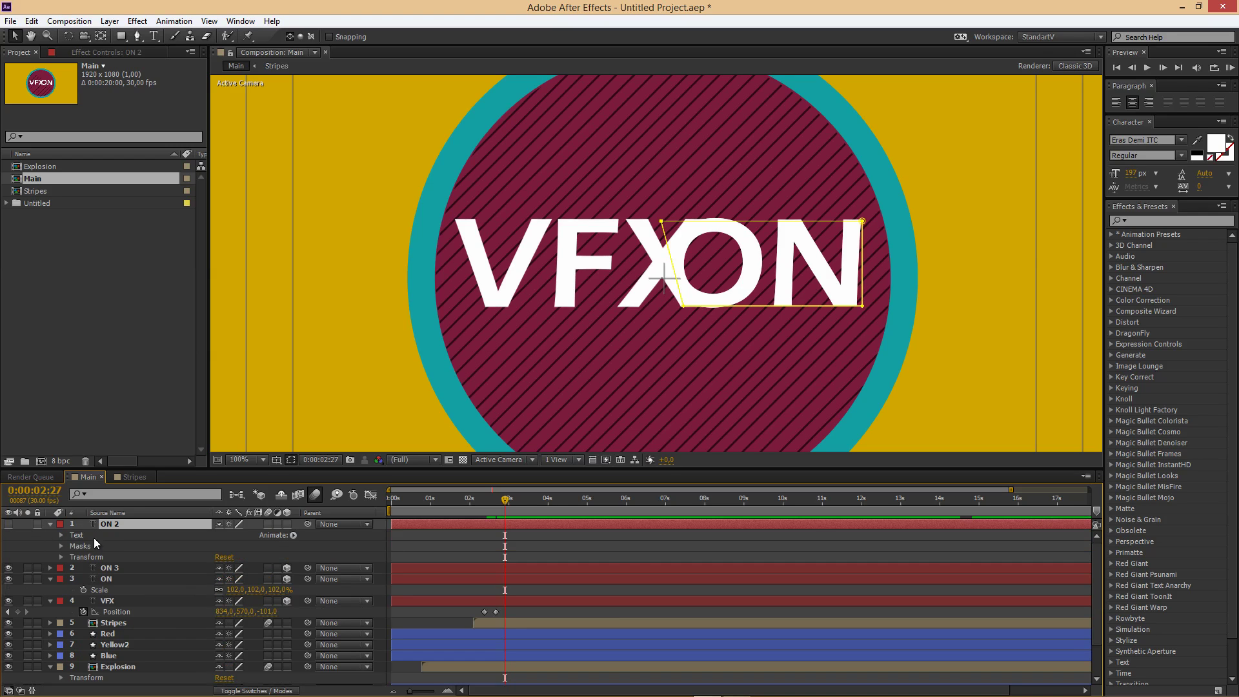
click(61, 546)
click(96, 560)
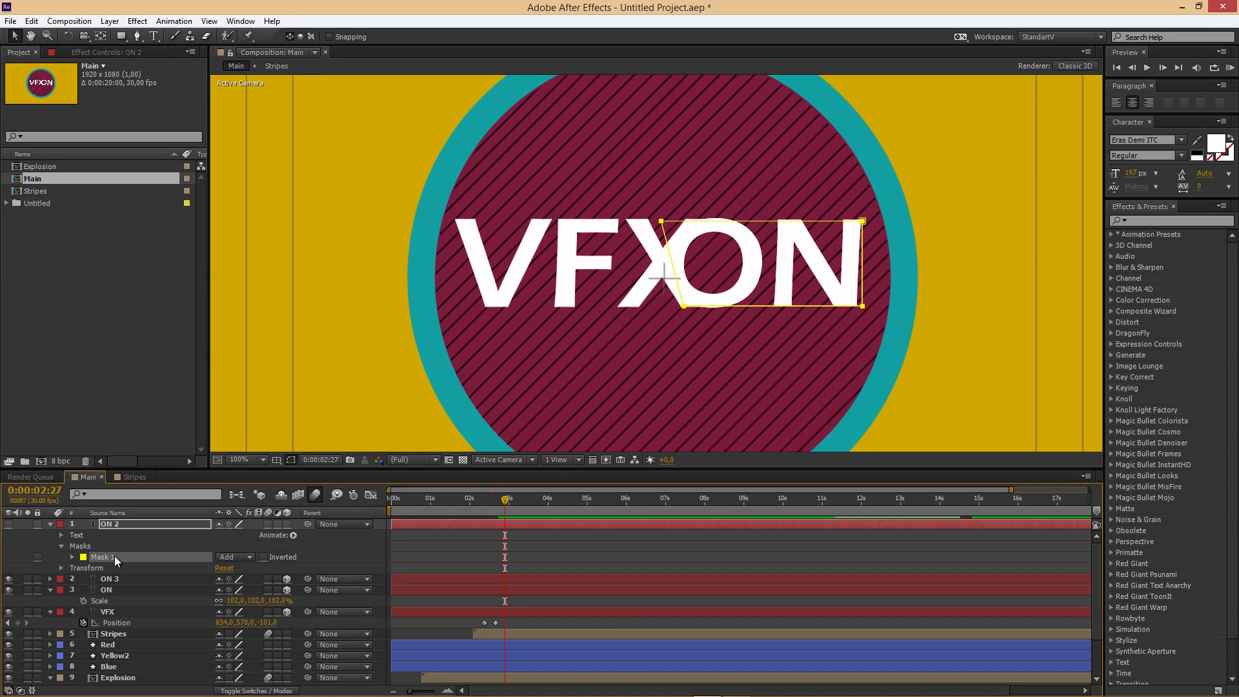
click(129, 524)
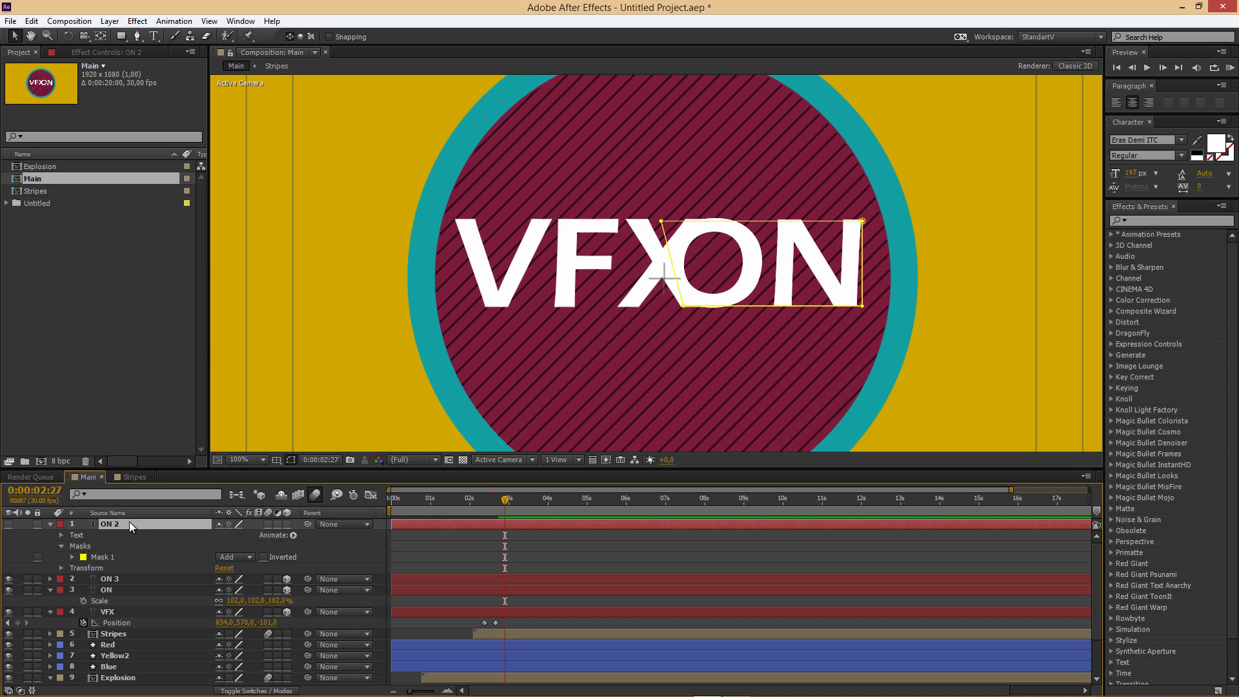
key(Delete)
Step: Draw a rectangular mask around the letters on the ON 3 layer and hide the original ON layer
click(116, 524)
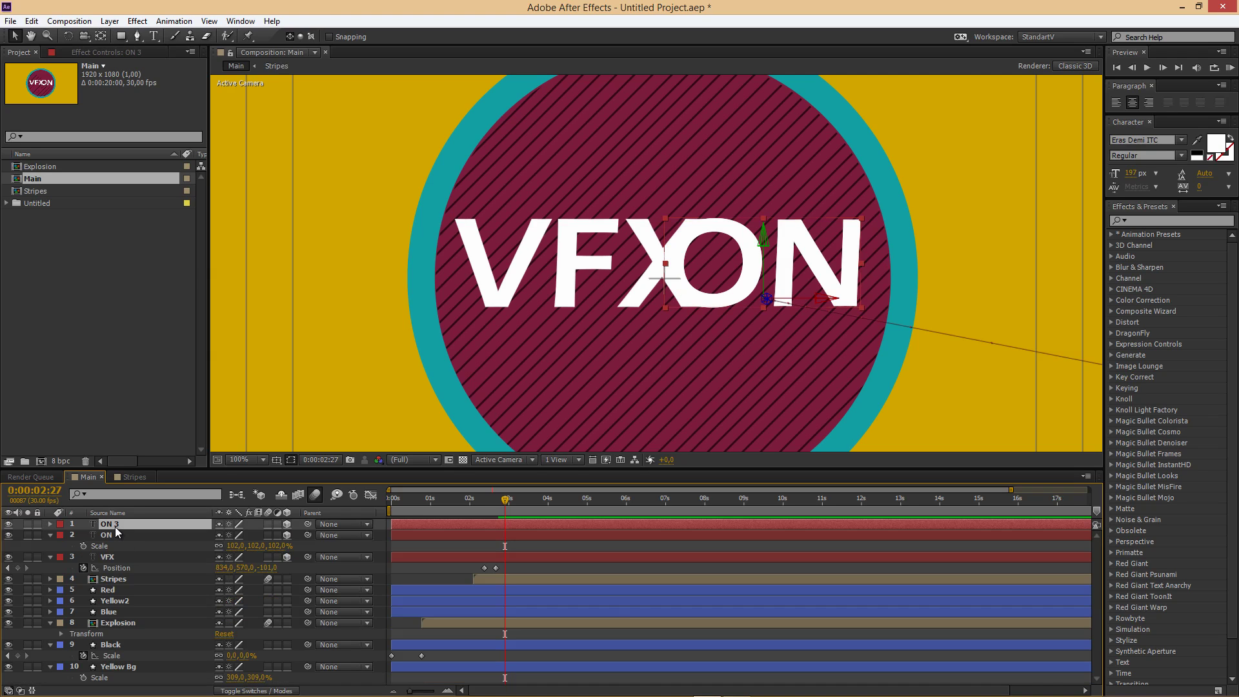
click(111, 21)
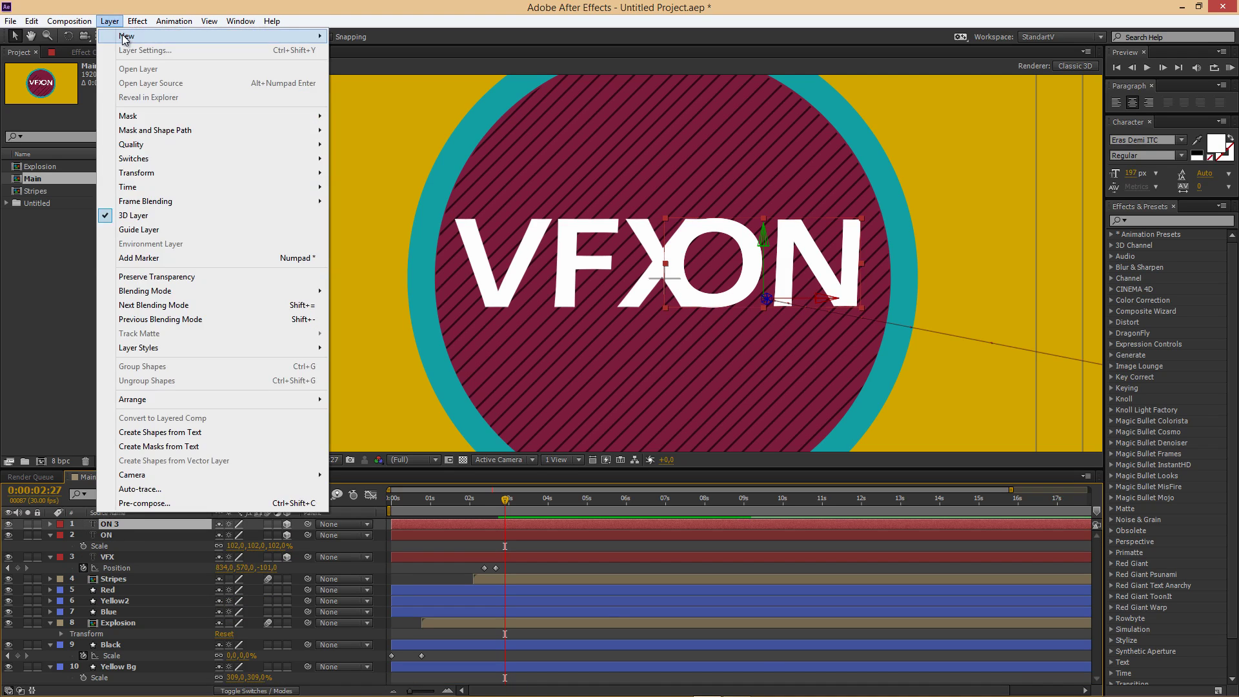
click(111, 5)
click(120, 38)
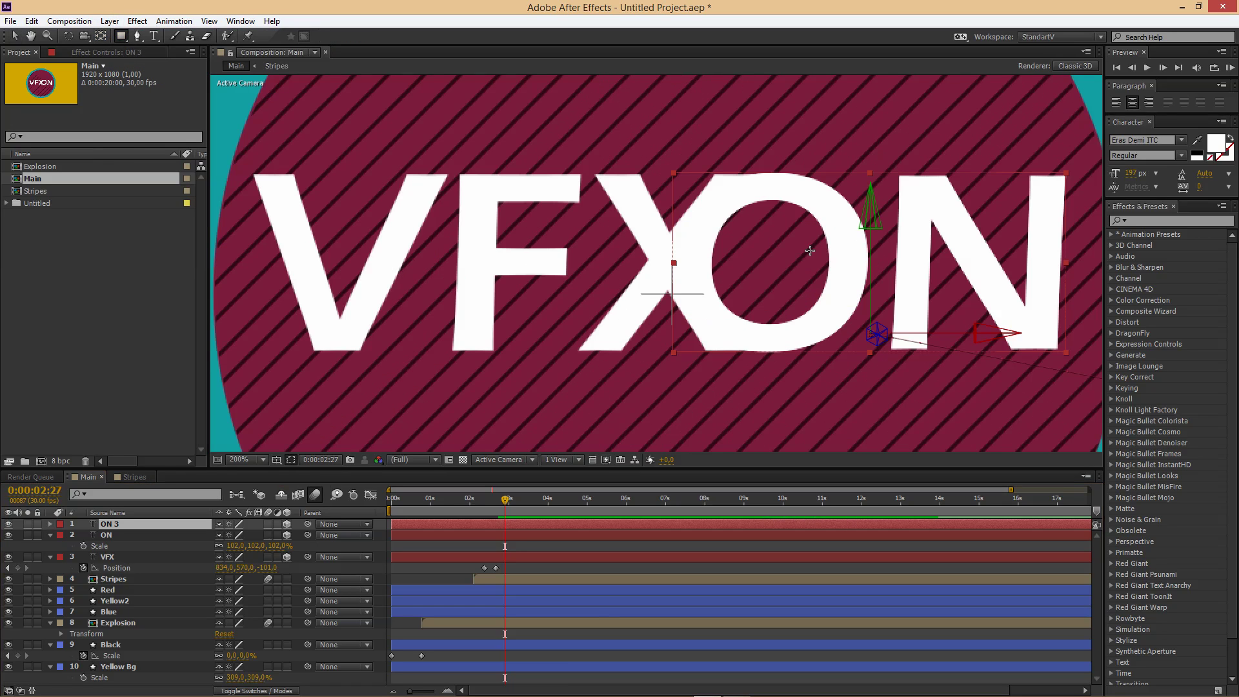
scroll(804, 254, up, 1)
mouse_move(713, 174)
mouse_down()
mouse_move(923, 264)
mouse_move(1070, 349)
mouse_up()
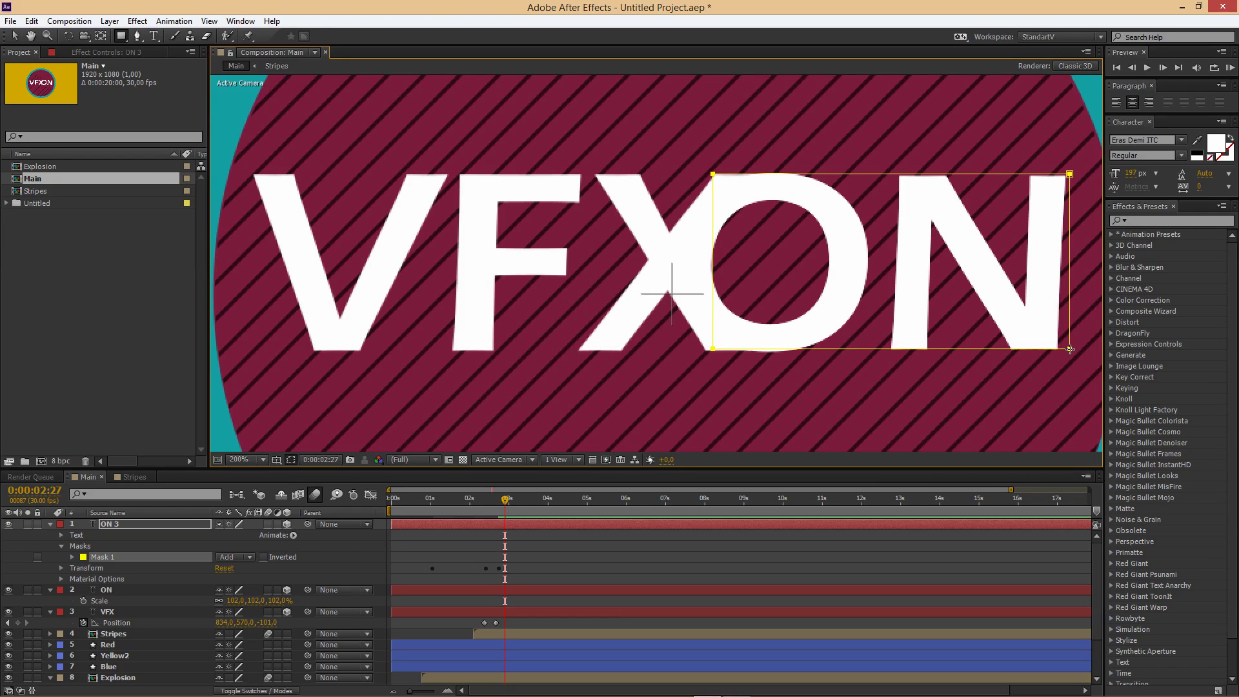
key(v)
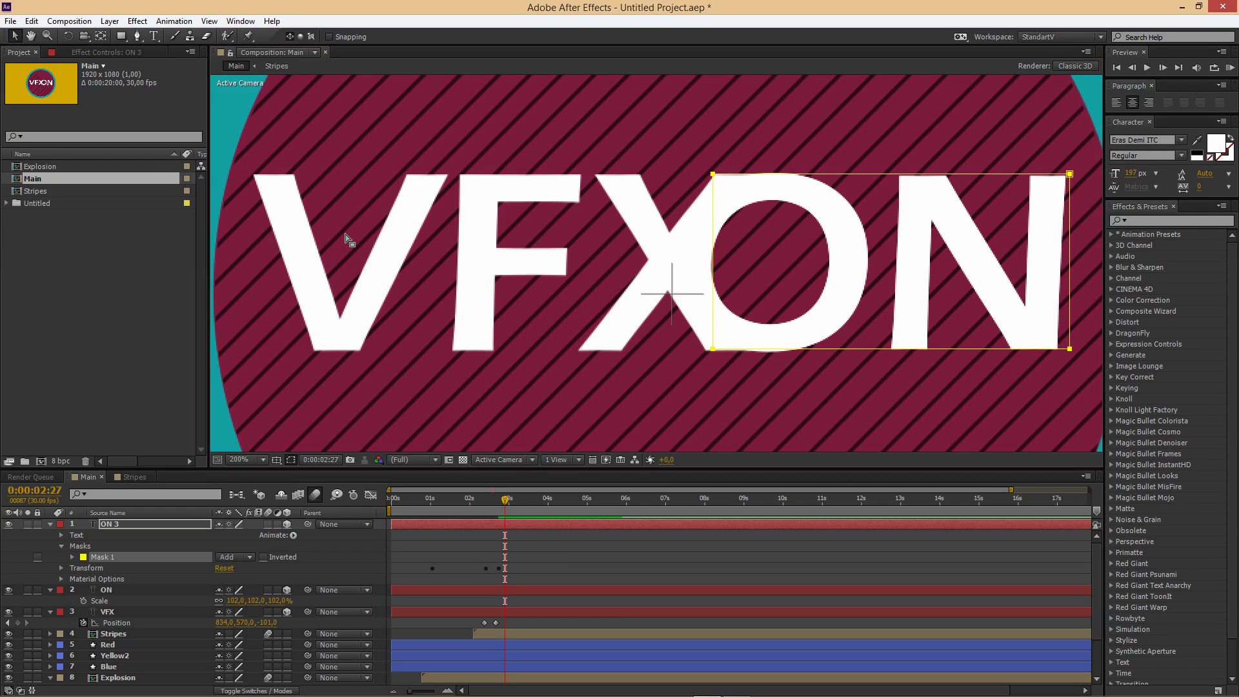
click(9, 589)
Step: Slant the left edge of the ON 3 mask by moving its upper-left corner outward across the X
key(comma)
key(comma)
key(period)
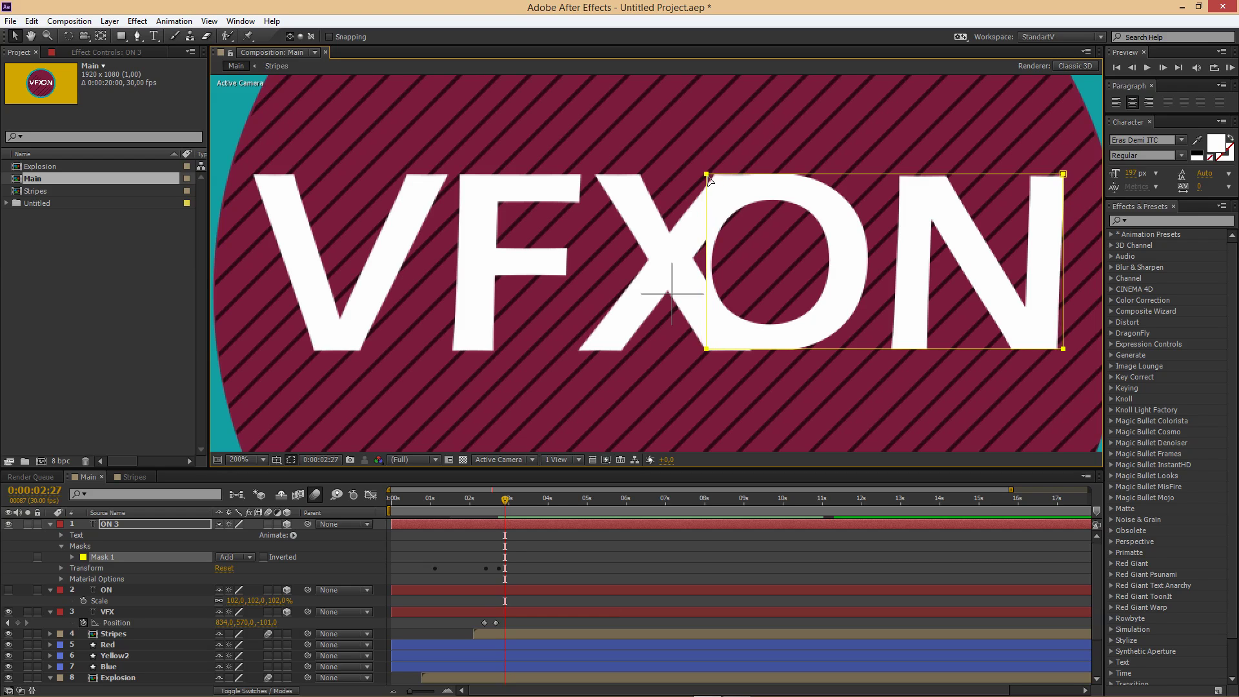
drag(711, 174, 715, 173)
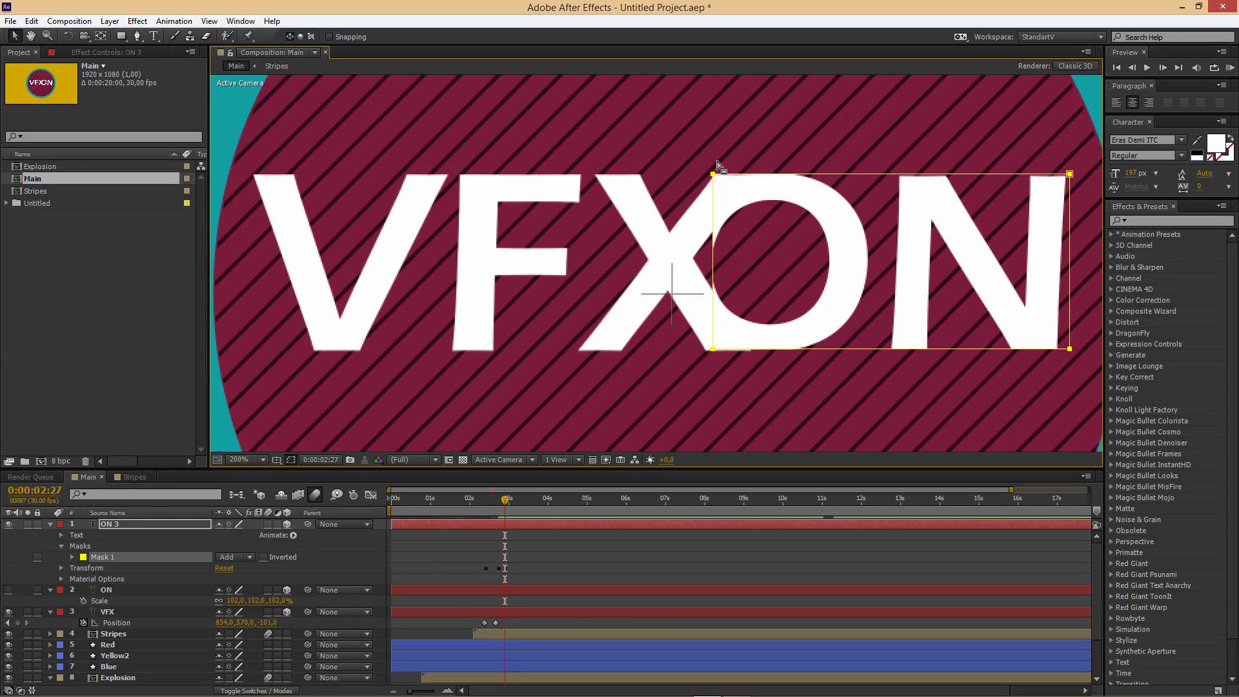
click(717, 163)
click(712, 174)
drag(713, 174, 661, 176)
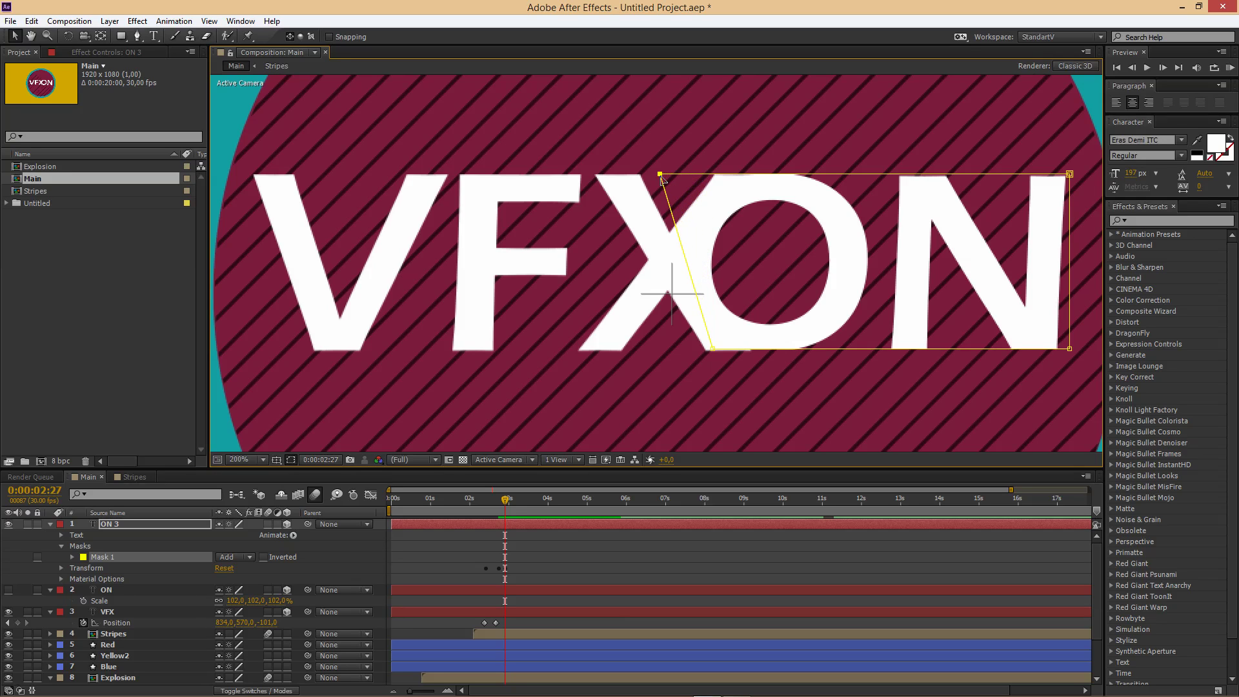
key(comma)
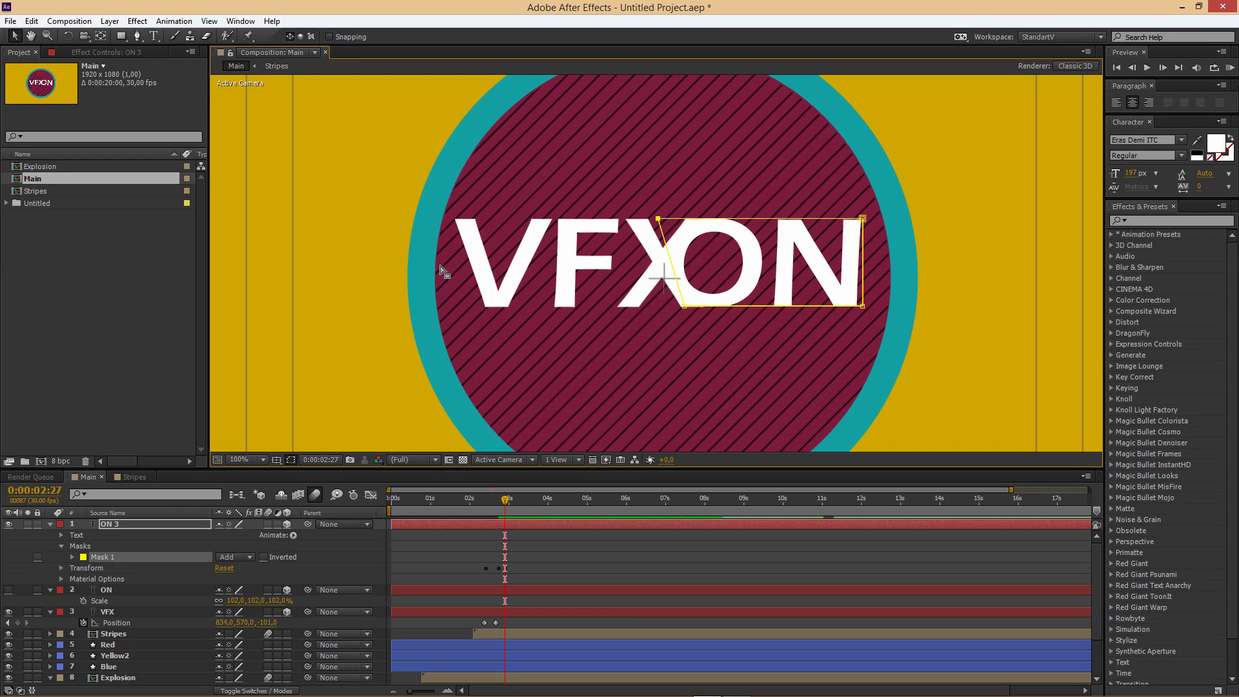
click(343, 247)
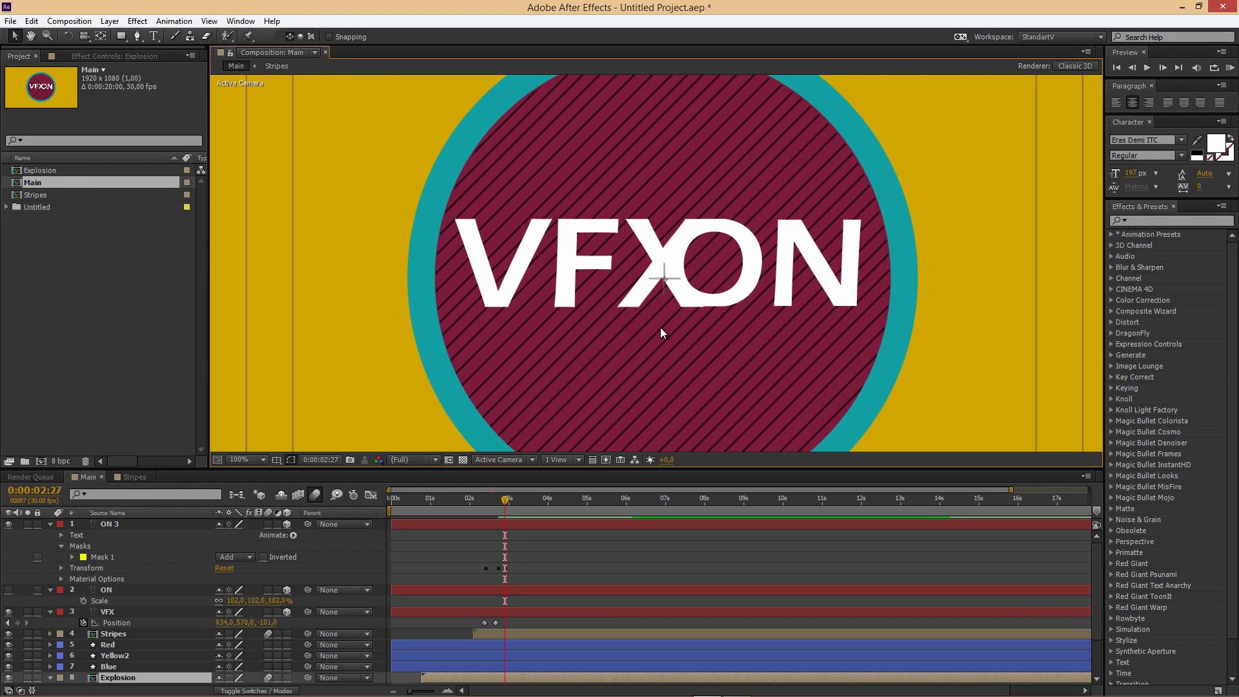
Step: Adjust the ON 3 mask's two lower corners slightly outward and down around the base of the letters
key(period)
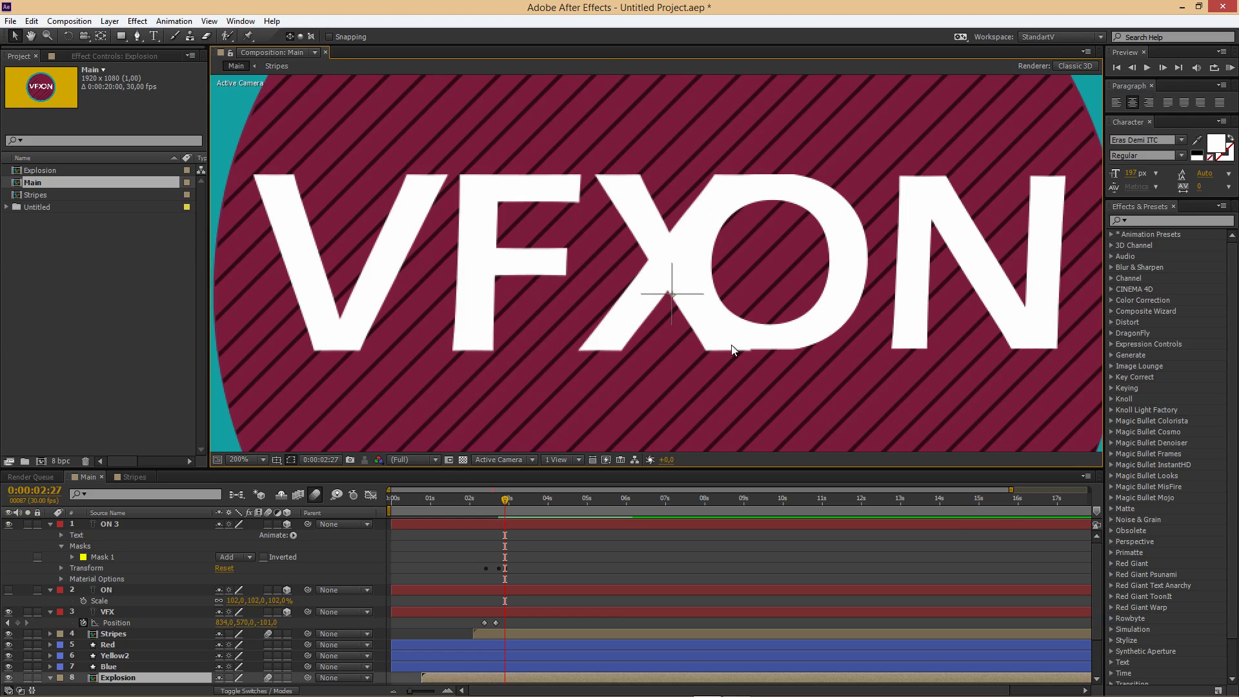
click(719, 350)
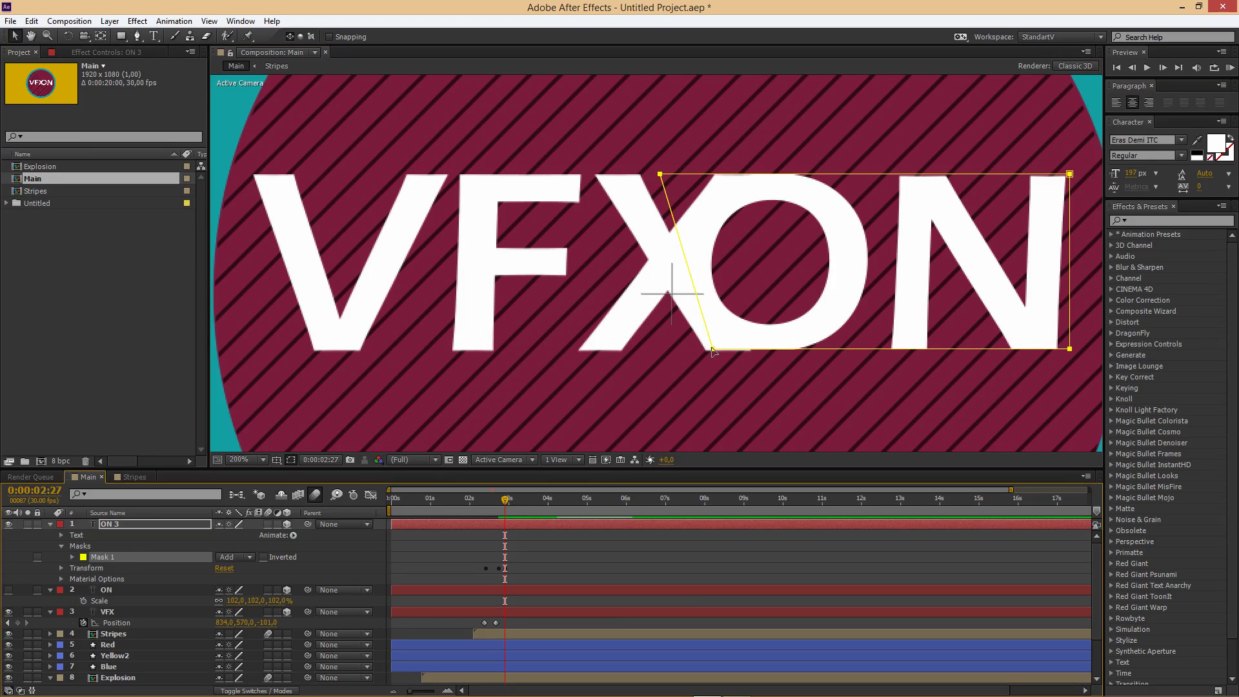
drag(716, 352, 716, 355)
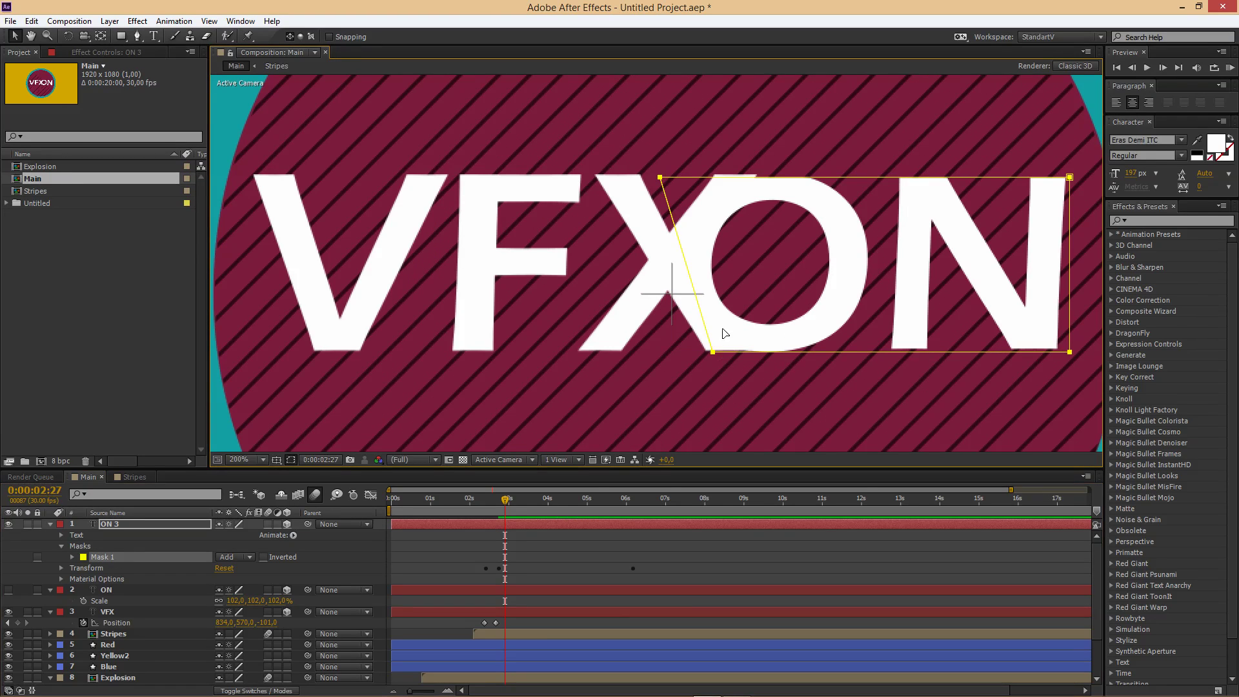
key(ctrl+z)
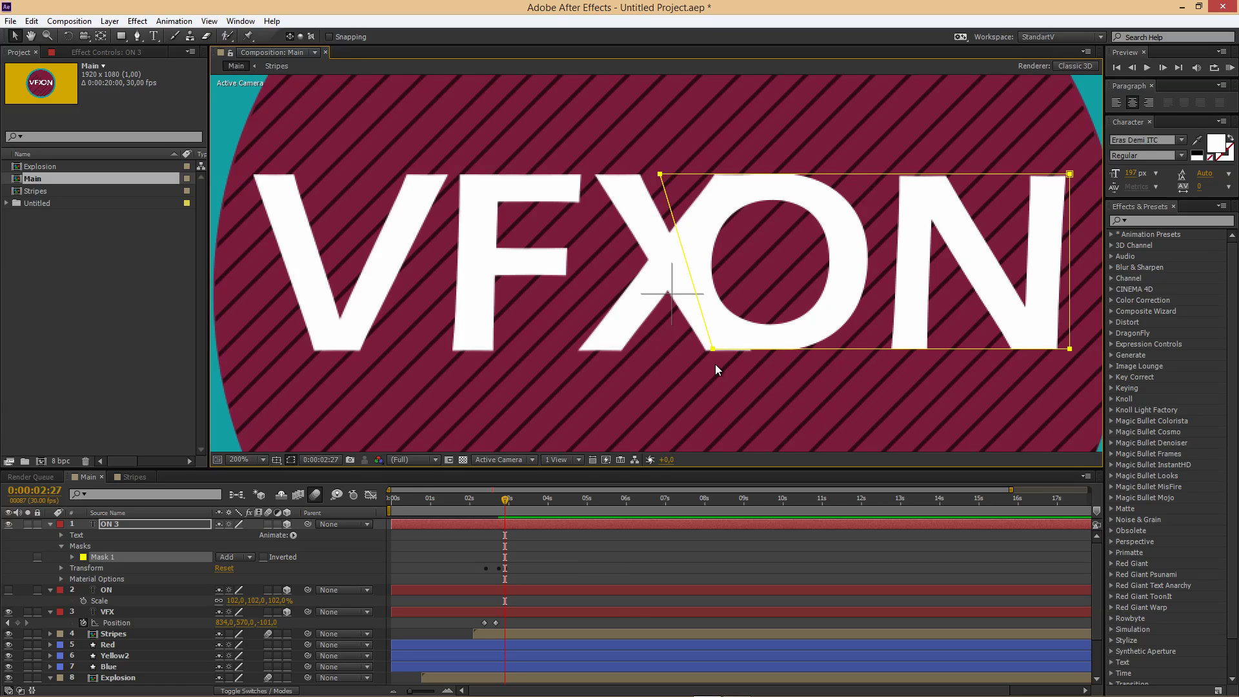
click(715, 365)
click(713, 350)
drag(715, 354, 717, 350)
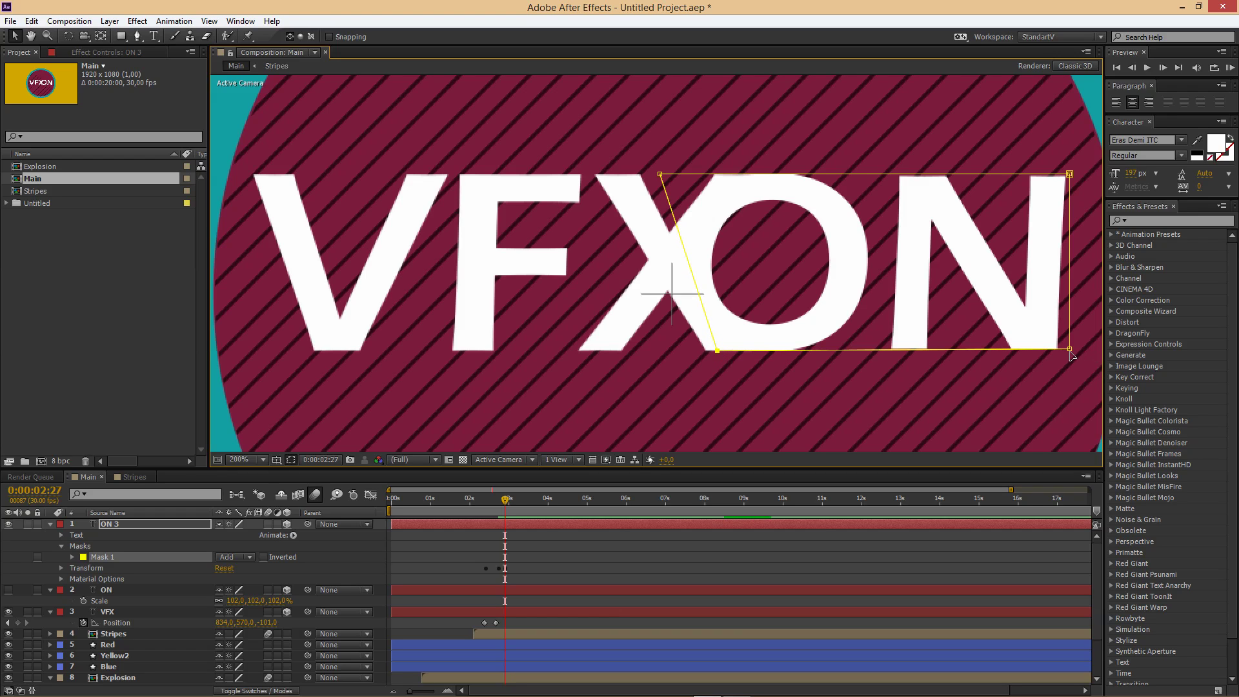
drag(1070, 349, 1073, 354)
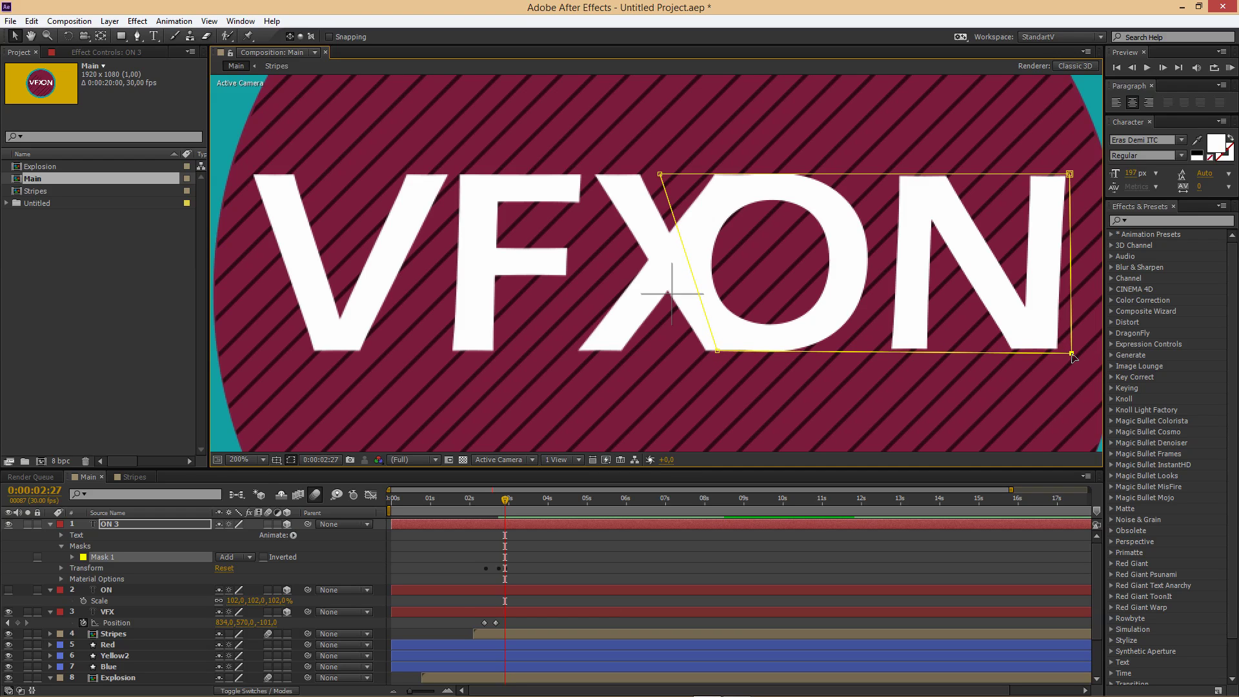
key(comma)
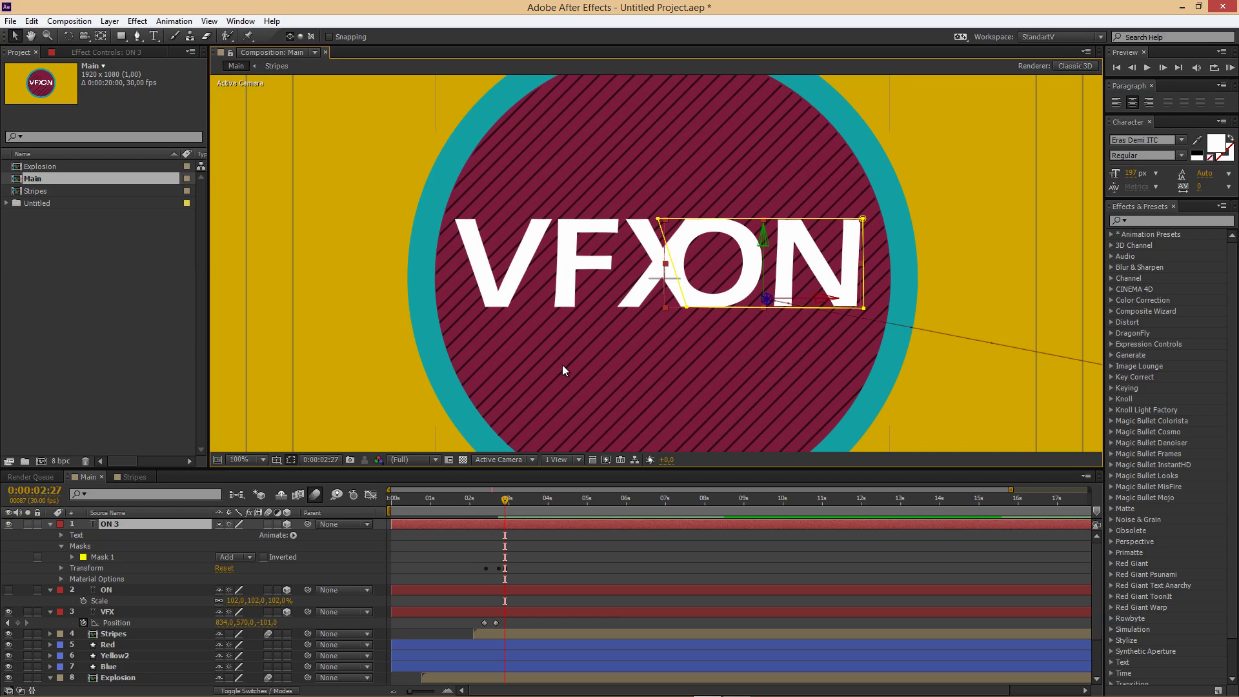
double_click(563, 365)
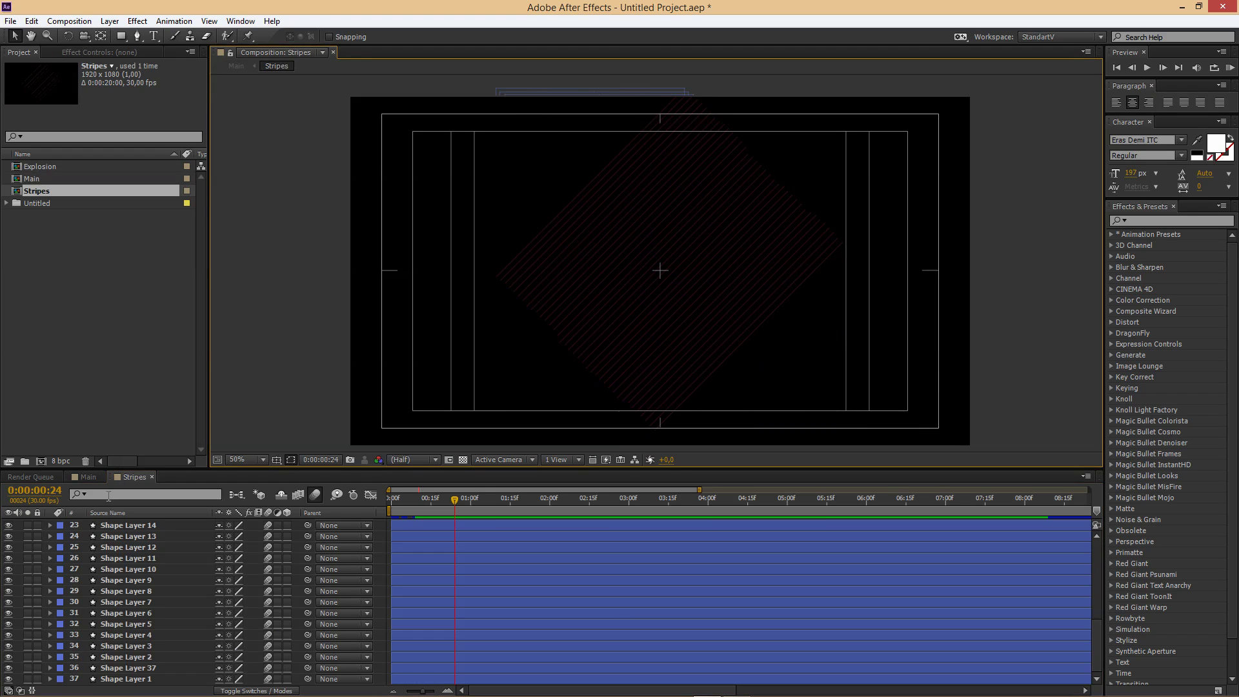
click(88, 478)
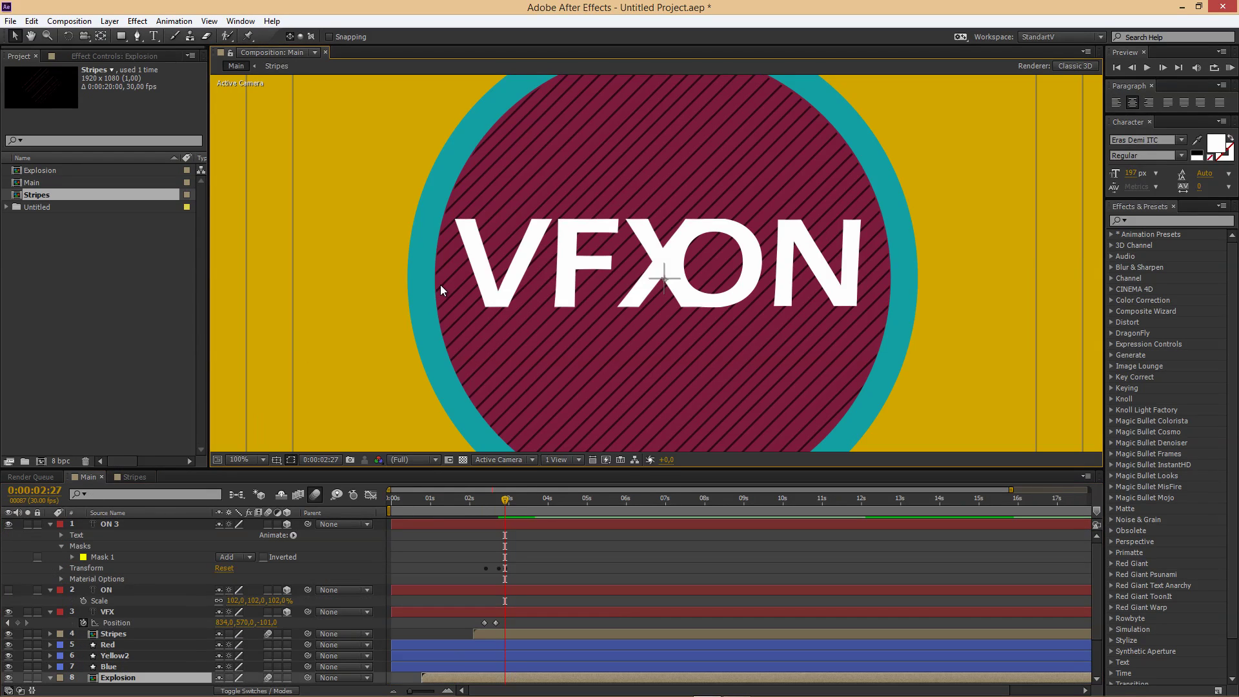
key(comma)
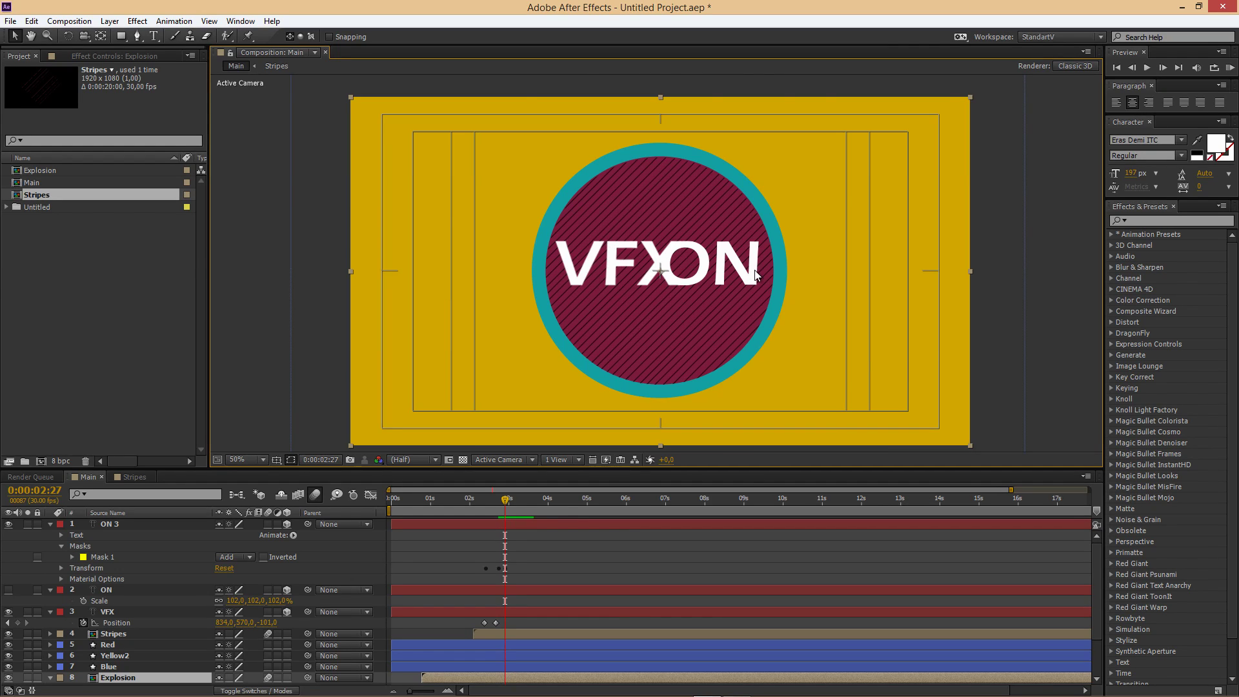
key(period)
Step: Turn the original ON layer's visibility back on and expand the transform properties of the ON 3 layer
click(153, 523)
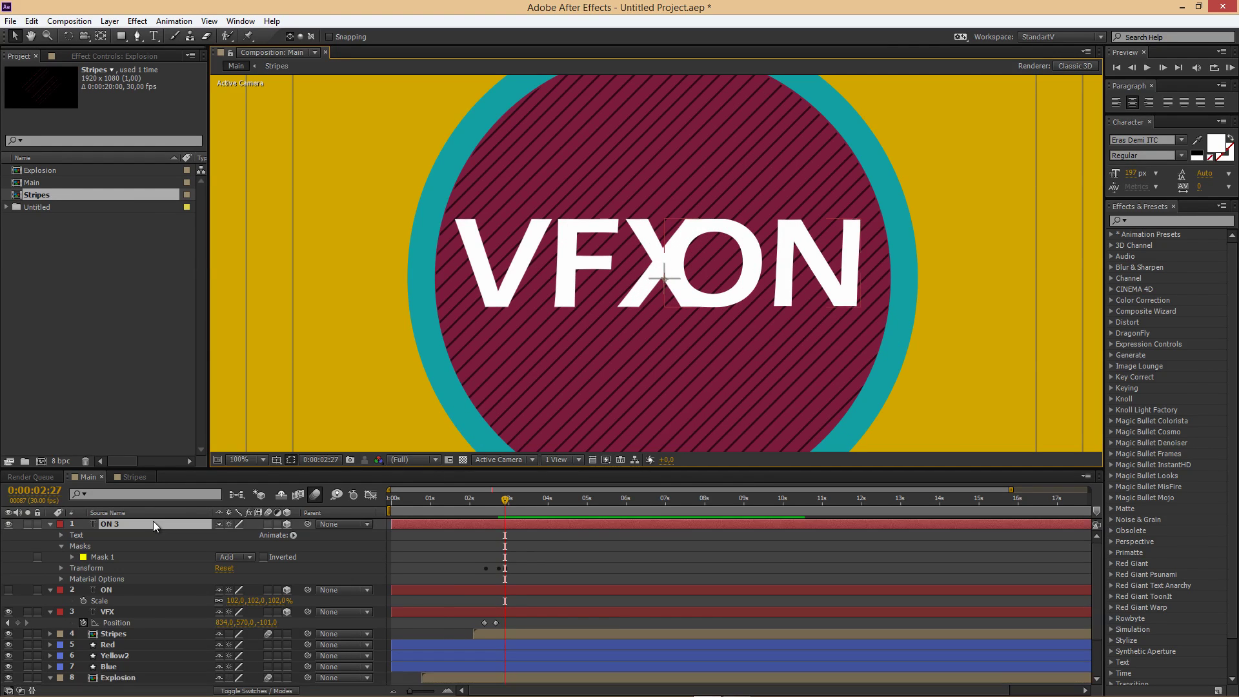
key(u)
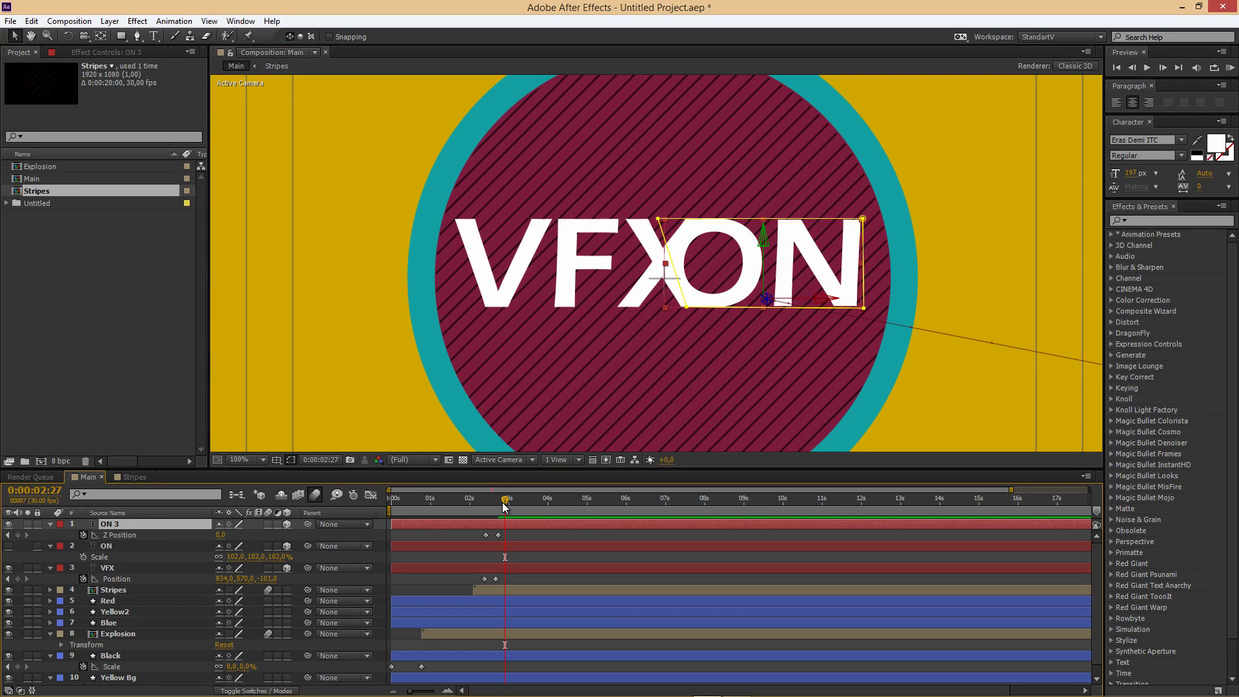
drag(506, 507, 491, 508)
click(9, 546)
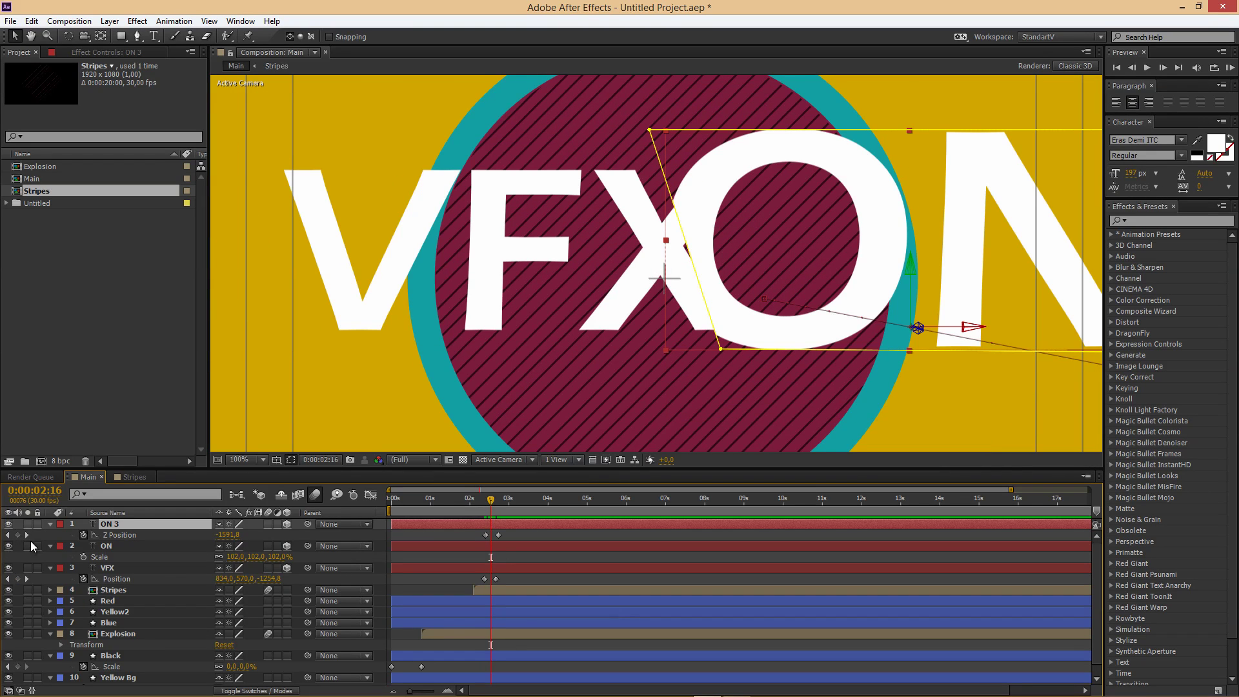
click(9, 524)
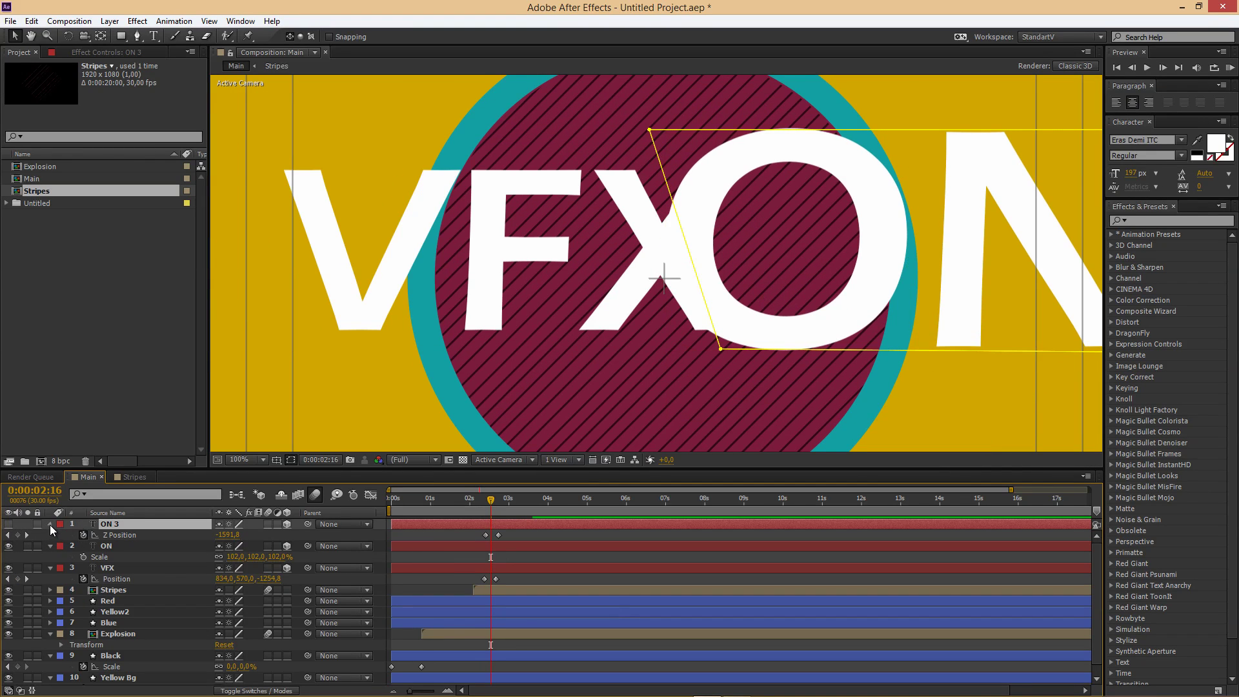
click(49, 525)
click(49, 524)
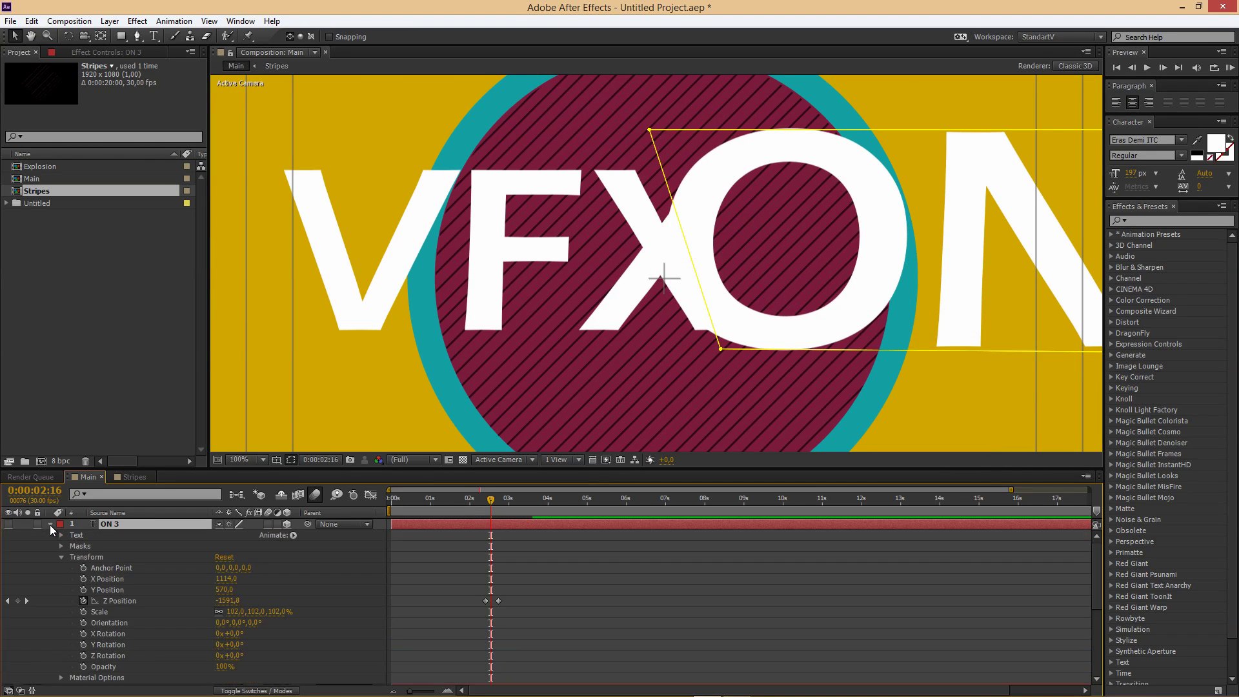
click(8, 524)
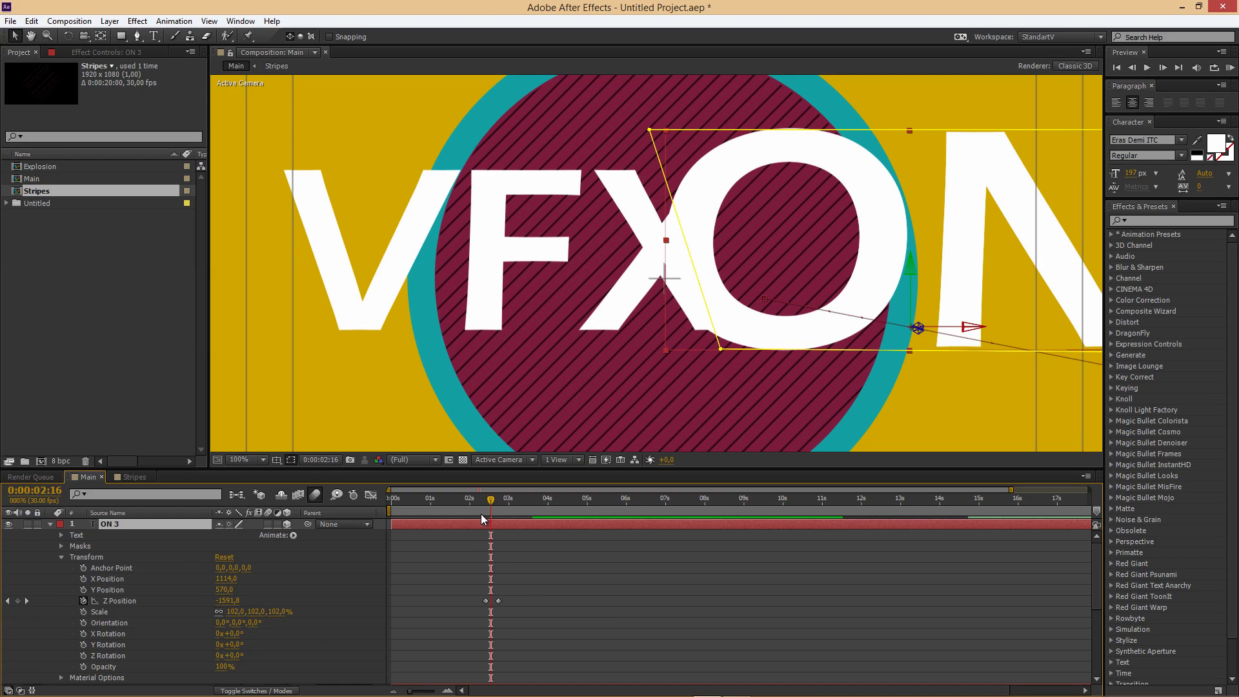
Step: Keyframe the ON 3 layer's opacity at 100% at 0:00:02:21 and at 0% one frame earlier
drag(487, 502, 494, 505)
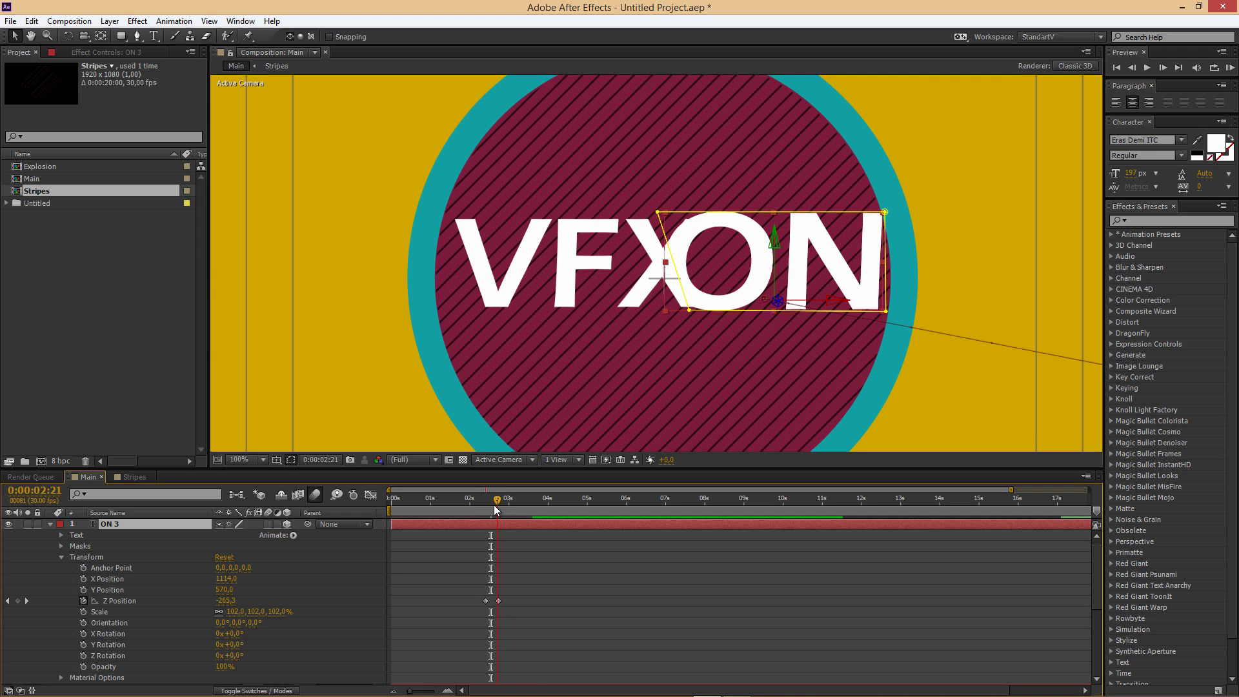
click(83, 668)
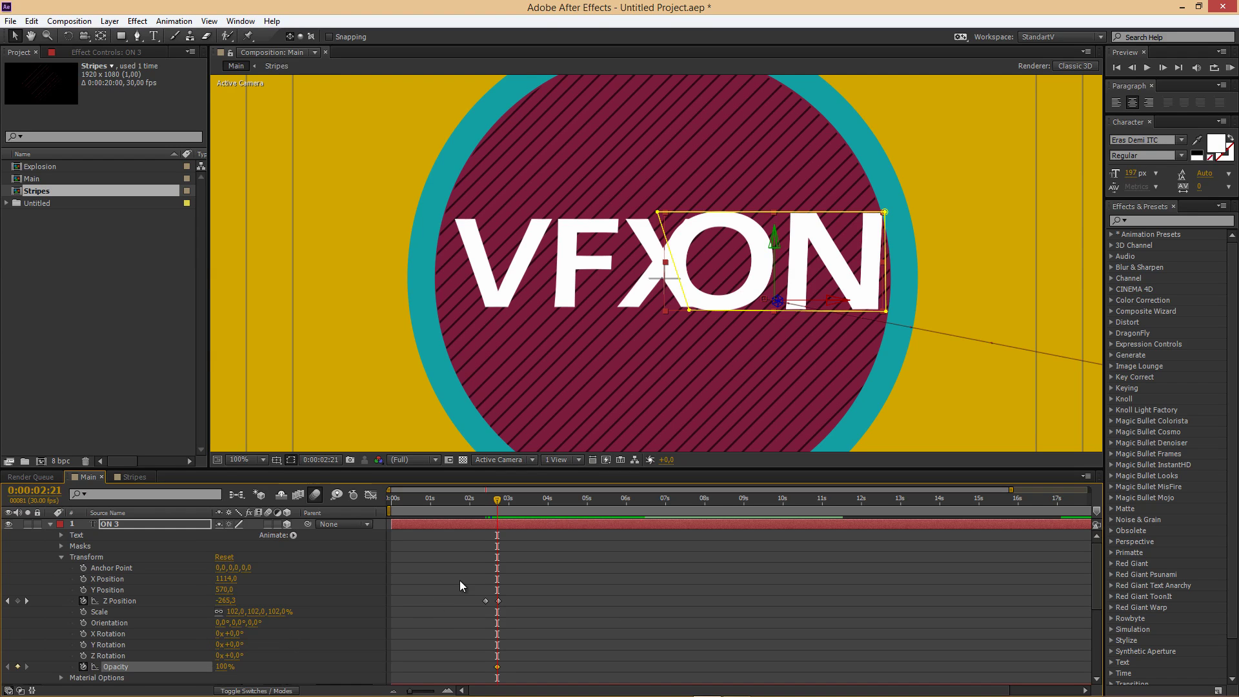
key(Page_Up)
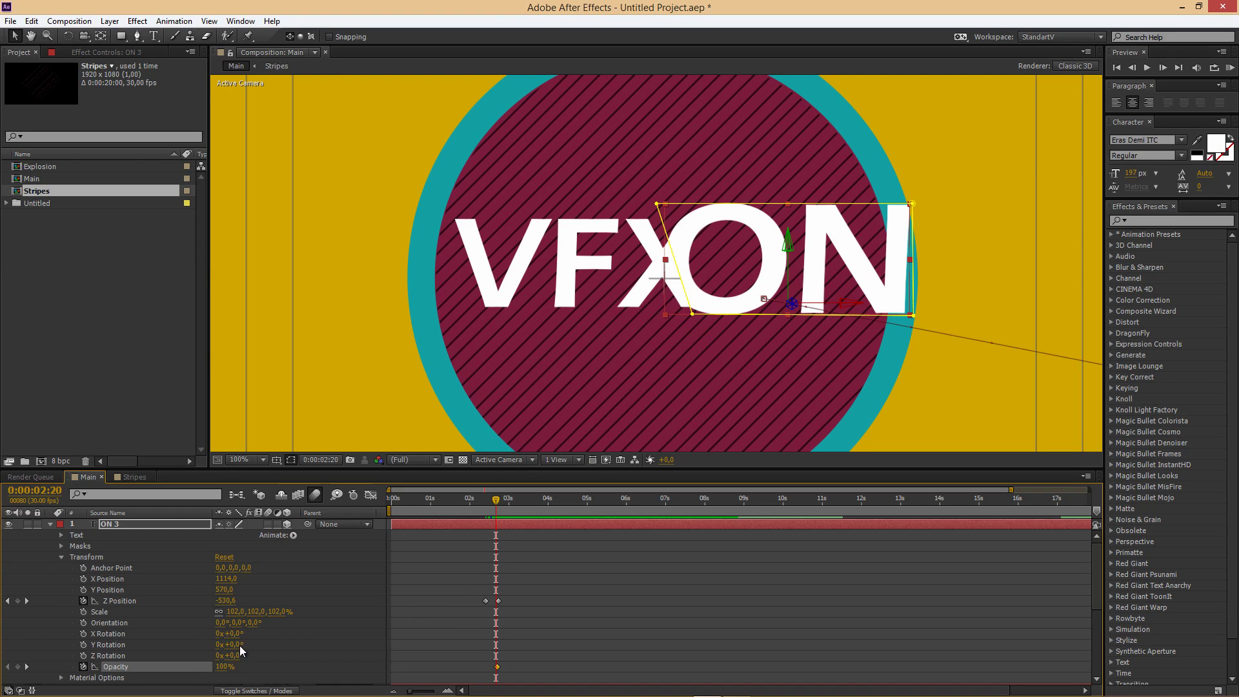
drag(225, 674, 193, 675)
Step: Keyframe the original ON layer's opacity at 100% at 0:00:02:20 and at 0% one frame after that
scroll(258, 580, down, 5)
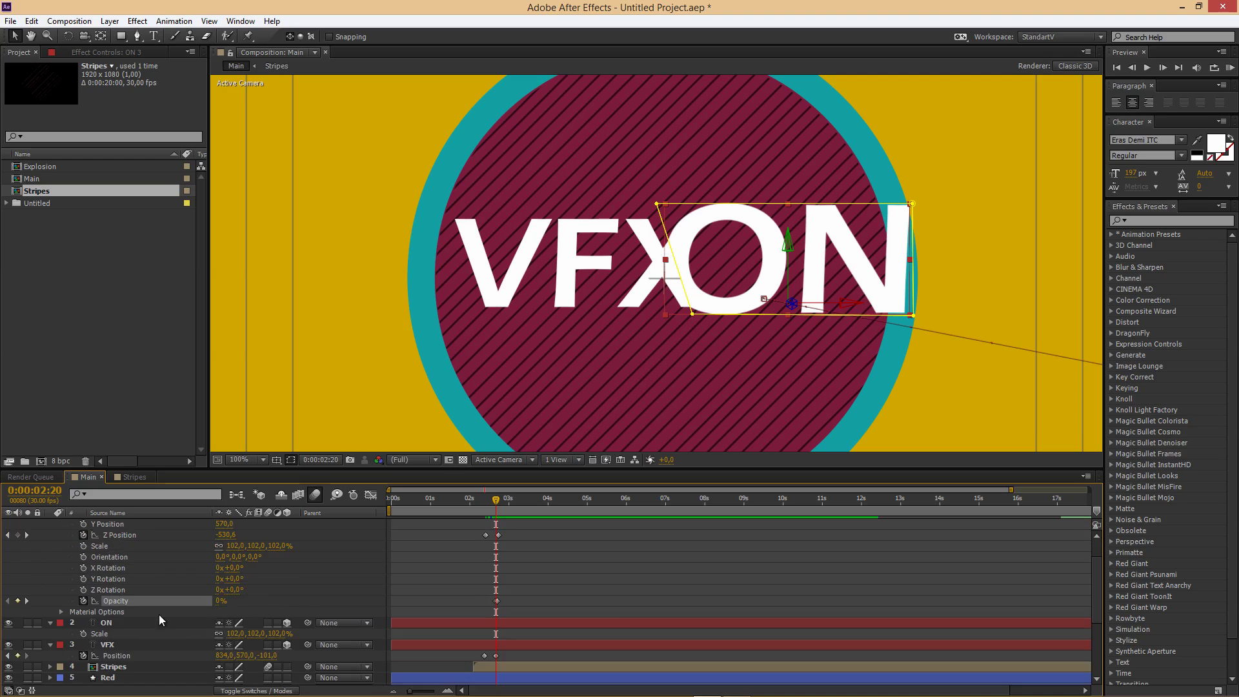
click(50, 590)
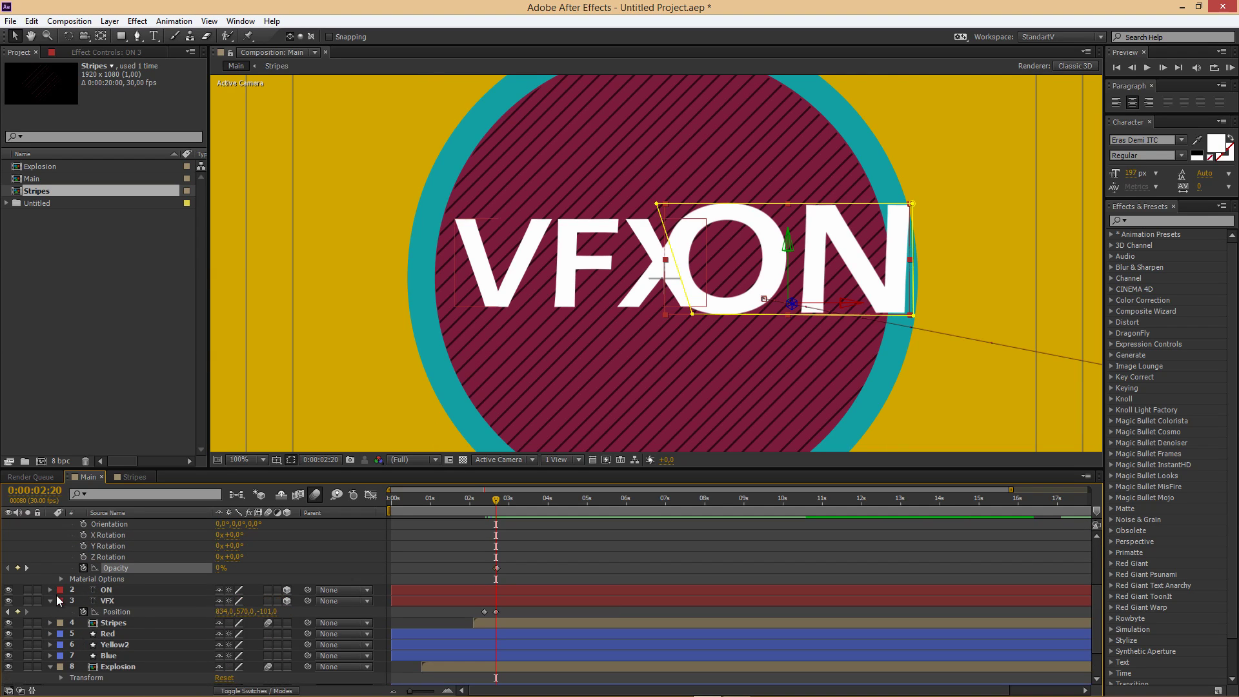
click(50, 590)
scroll(64, 600, down, 2)
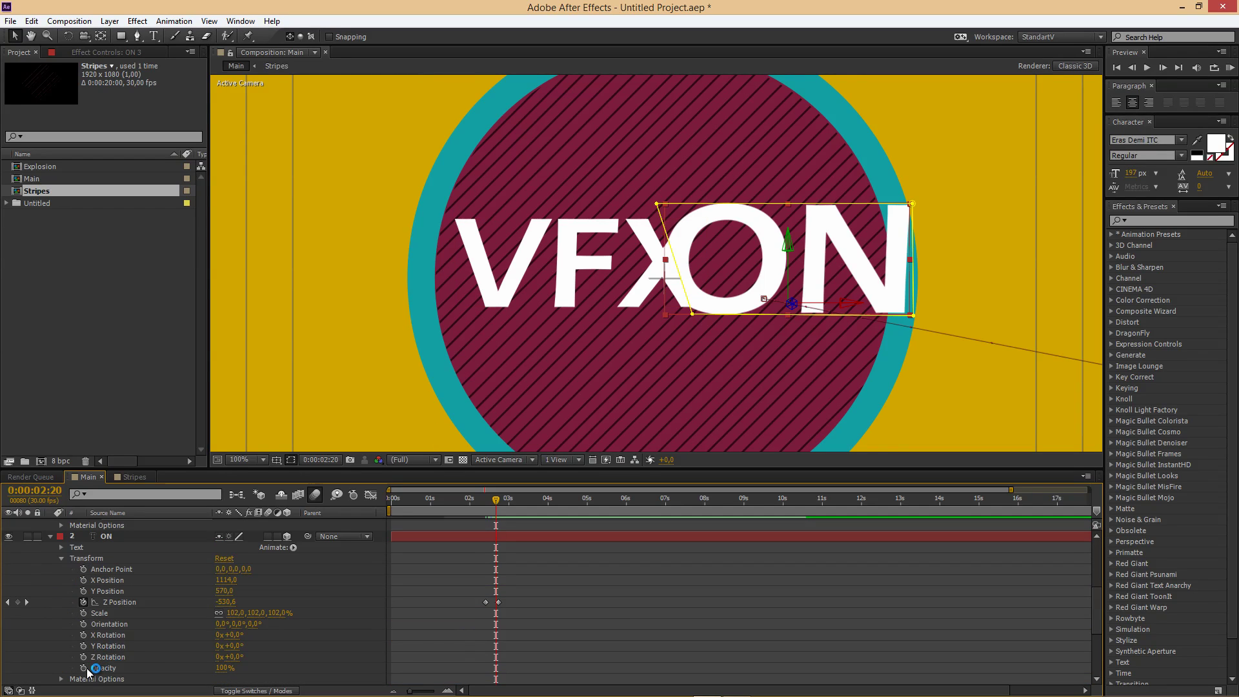
click(86, 669)
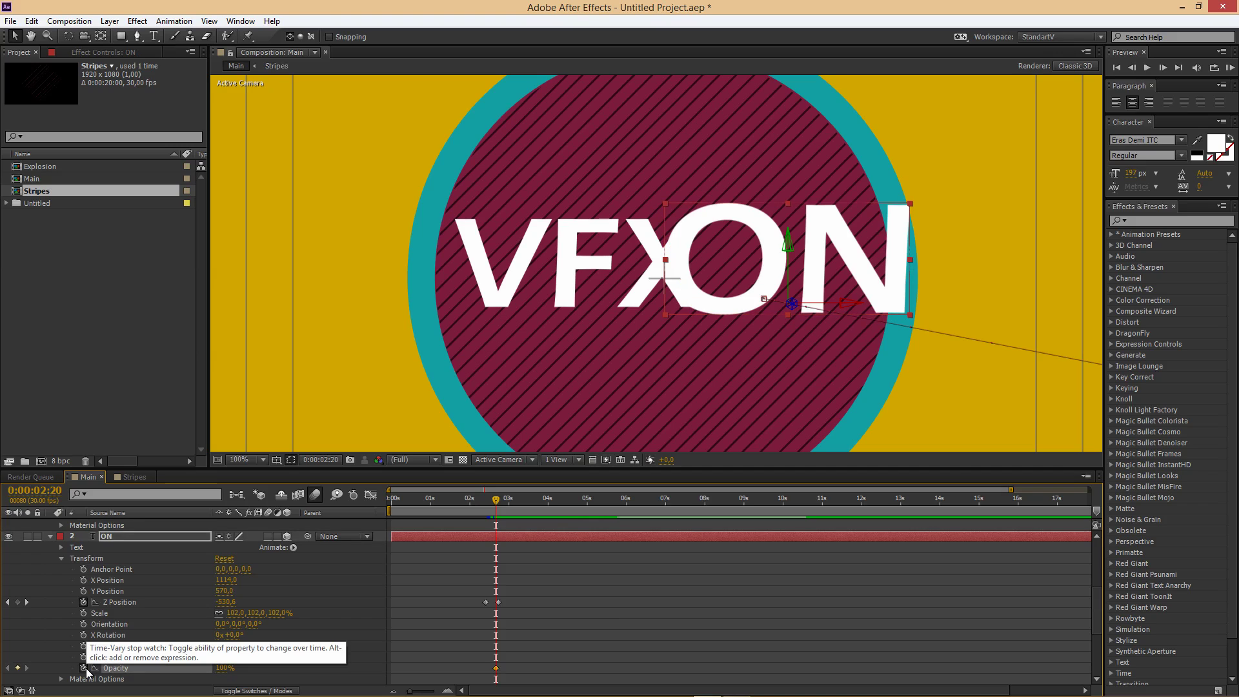
key(Page_Down)
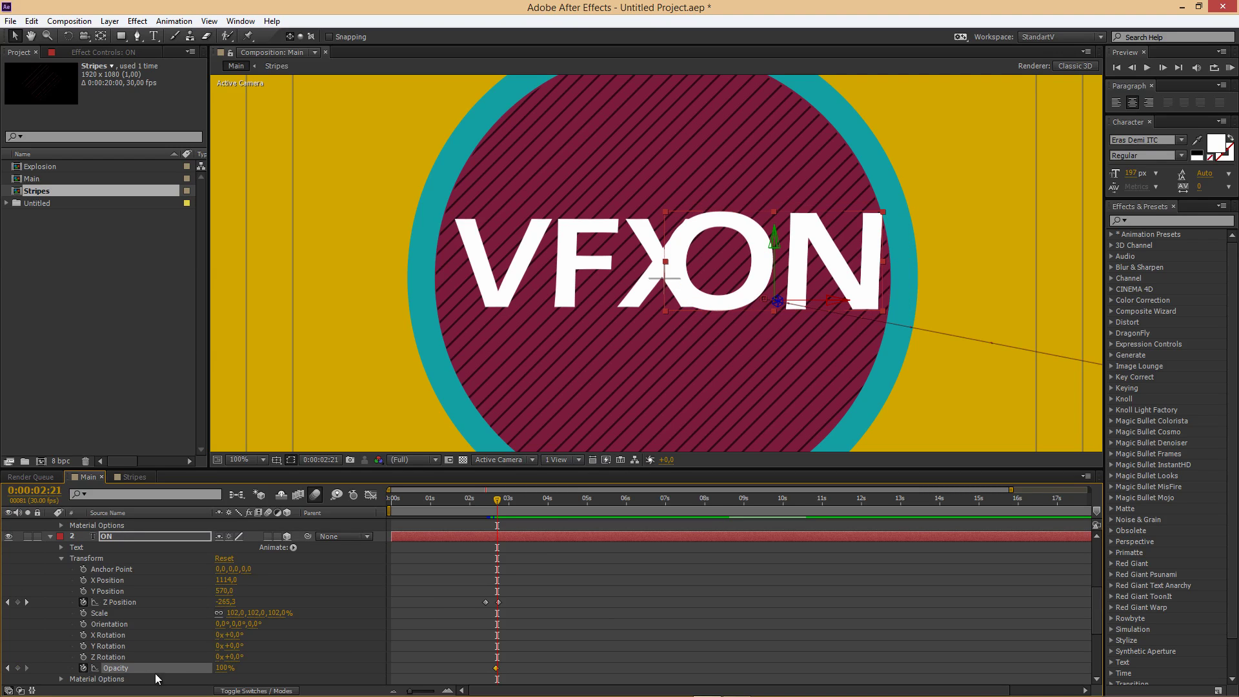
drag(220, 668, 92, 666)
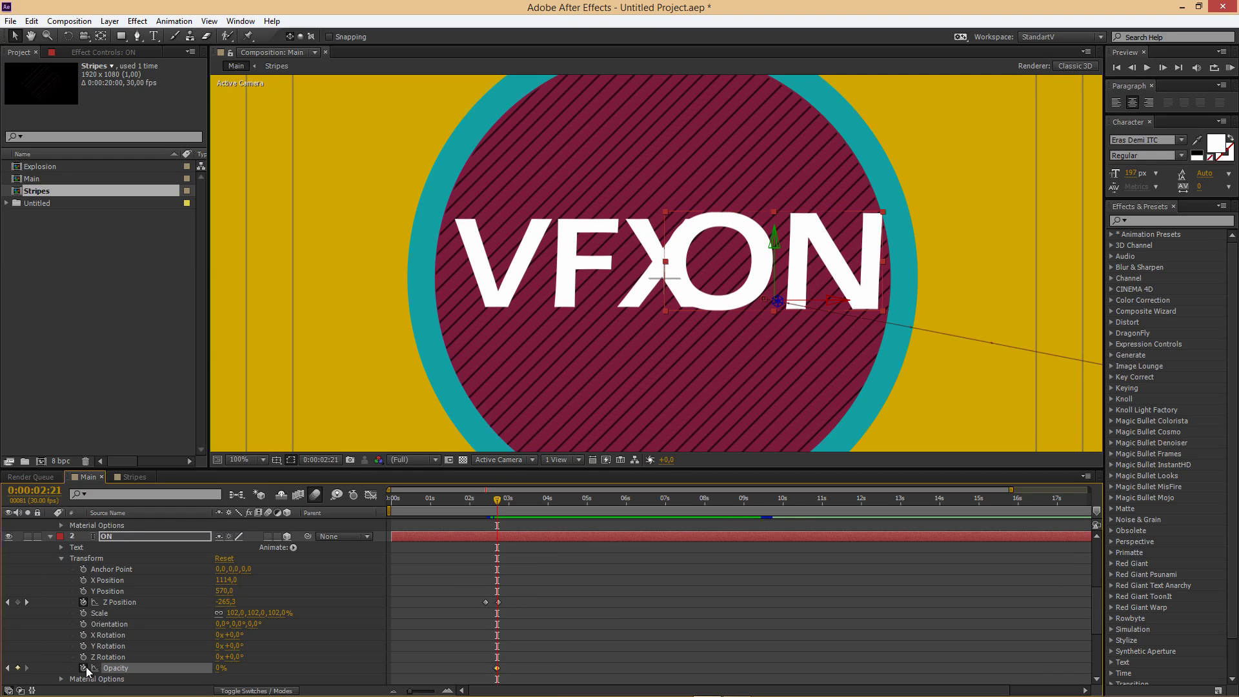
Step: Collapse the properties of the ON 3, ON and VFX layers and go back to 0:00:02:04
scroll(191, 611, up, 3)
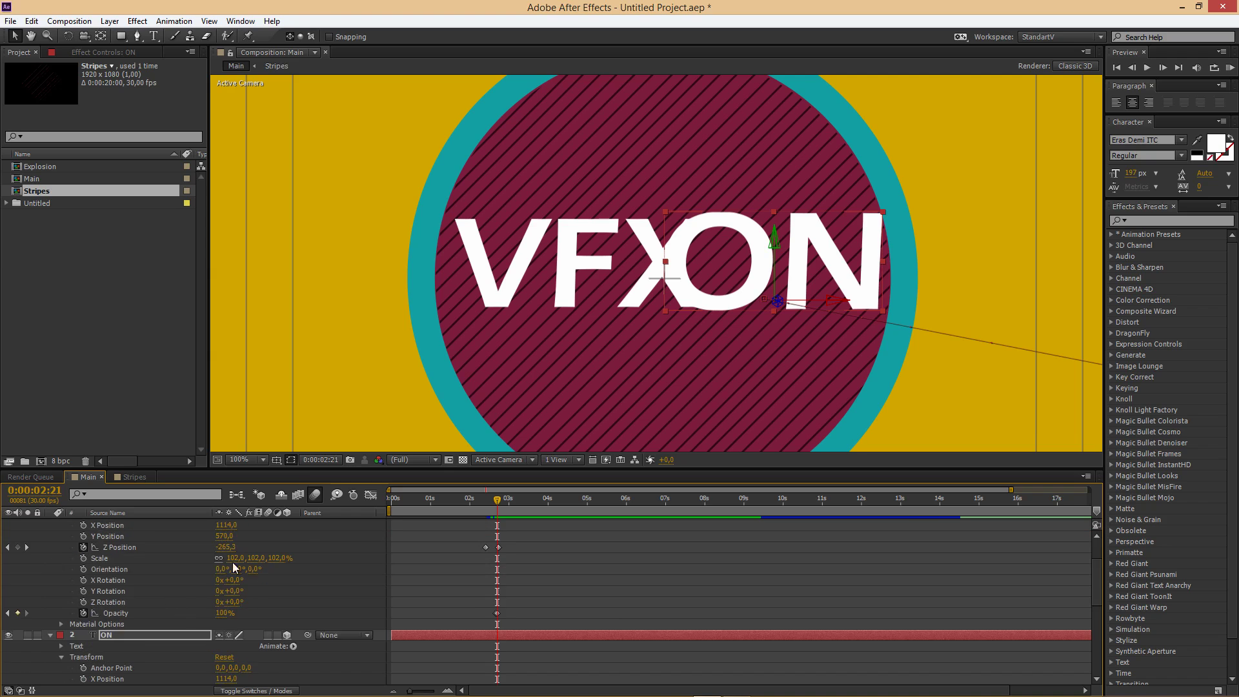
scroll(232, 563, up, 2)
drag(501, 499, 476, 501)
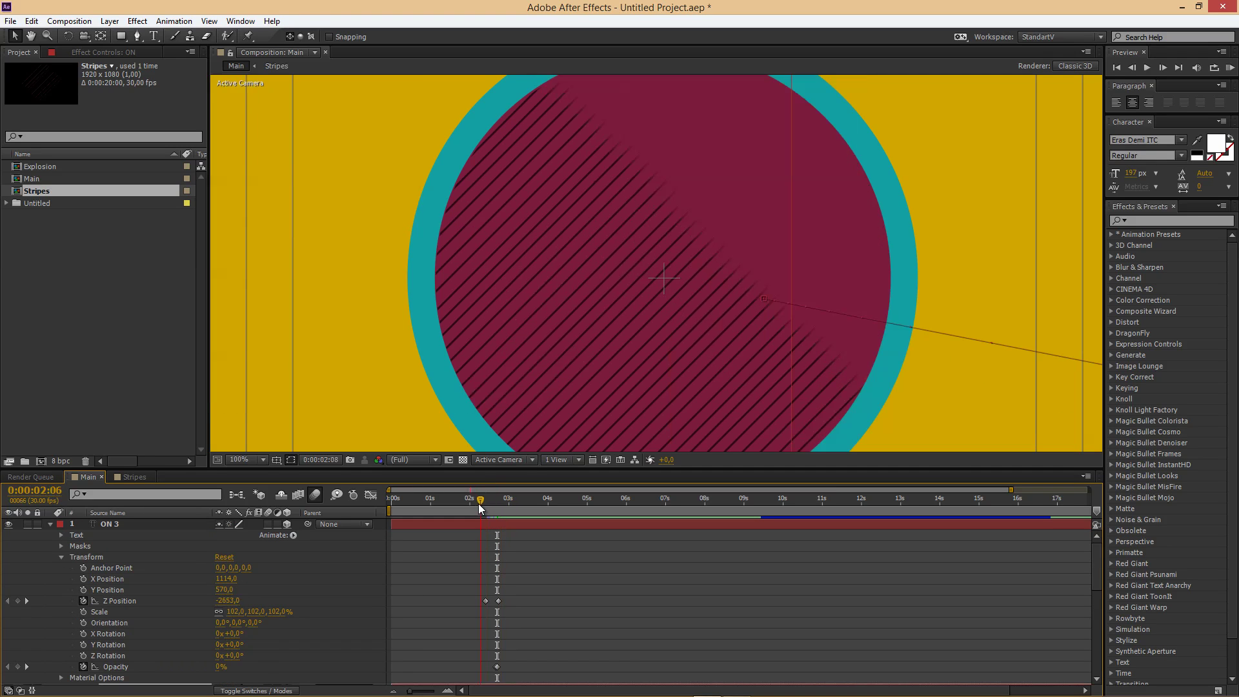
click(50, 524)
click(51, 535)
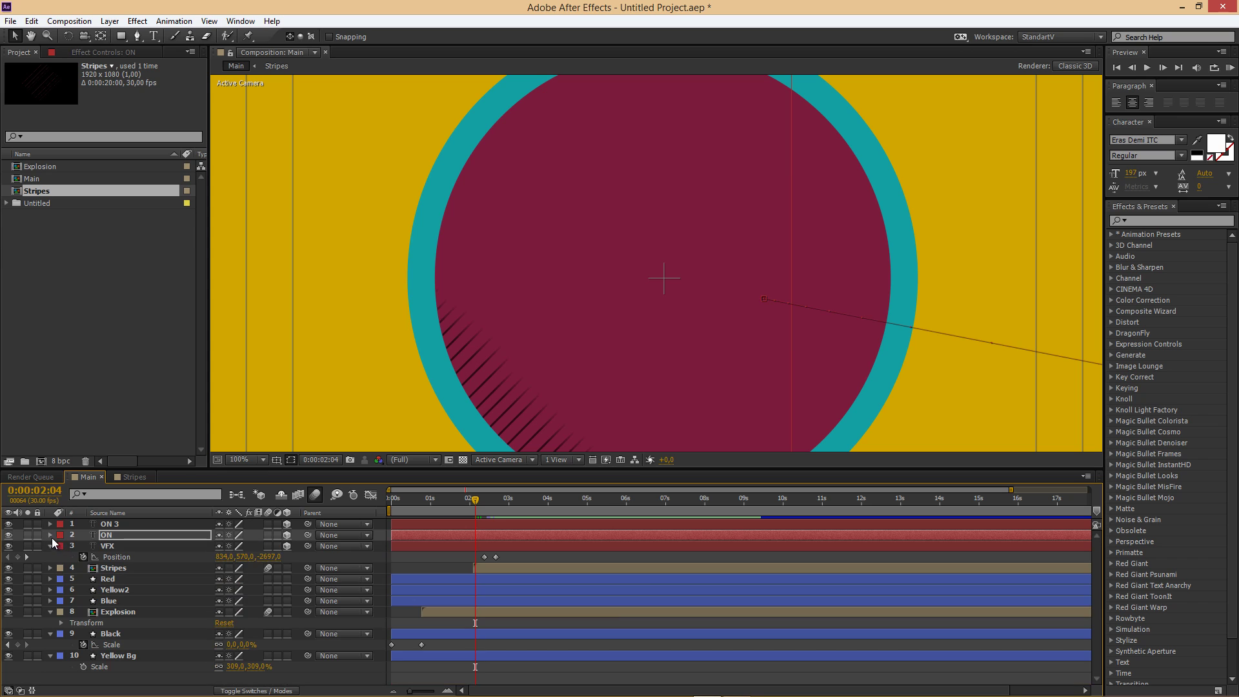
click(50, 546)
Step: Preview the whole Main animation and check how the VFX and ON letters fly in
scroll(366, 415, down, 2)
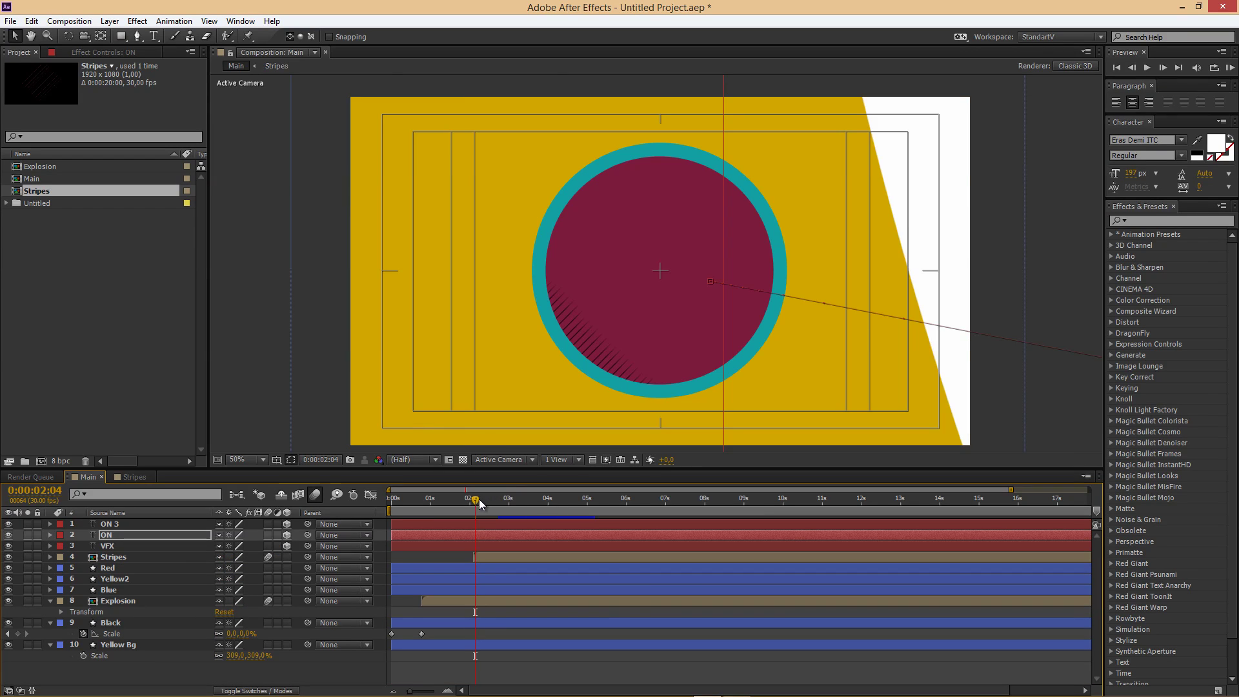
drag(479, 499, 508, 508)
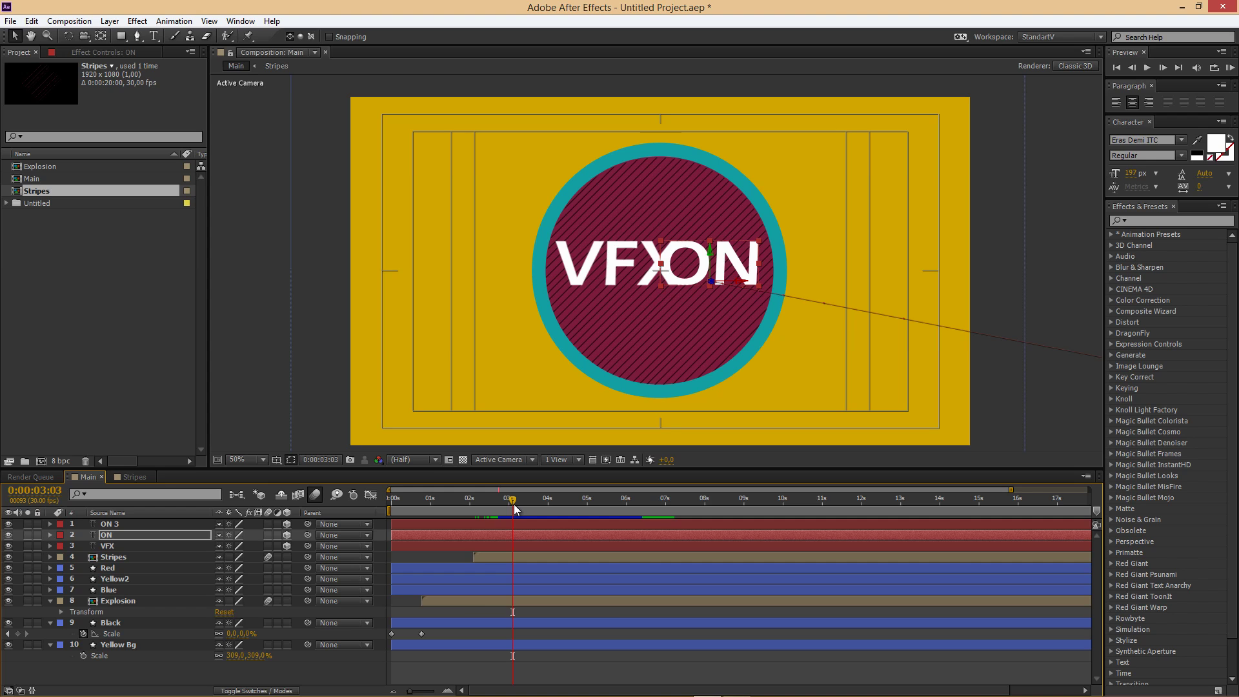
key(KP_0)
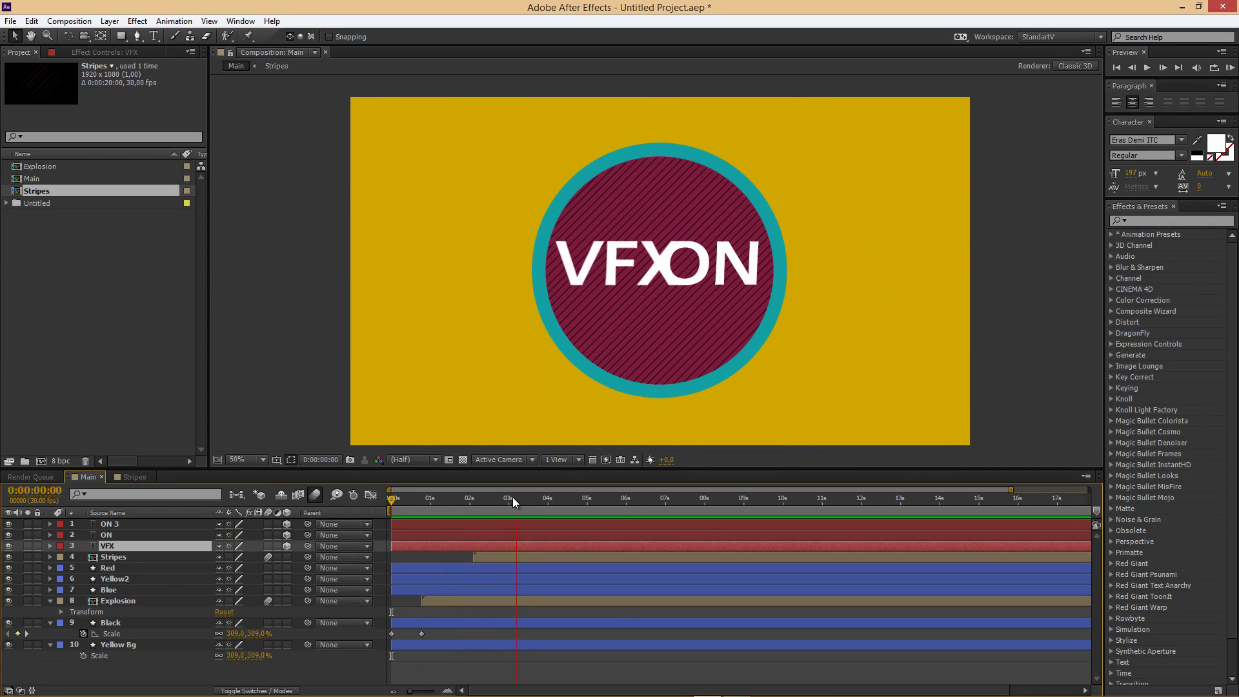
key(space)
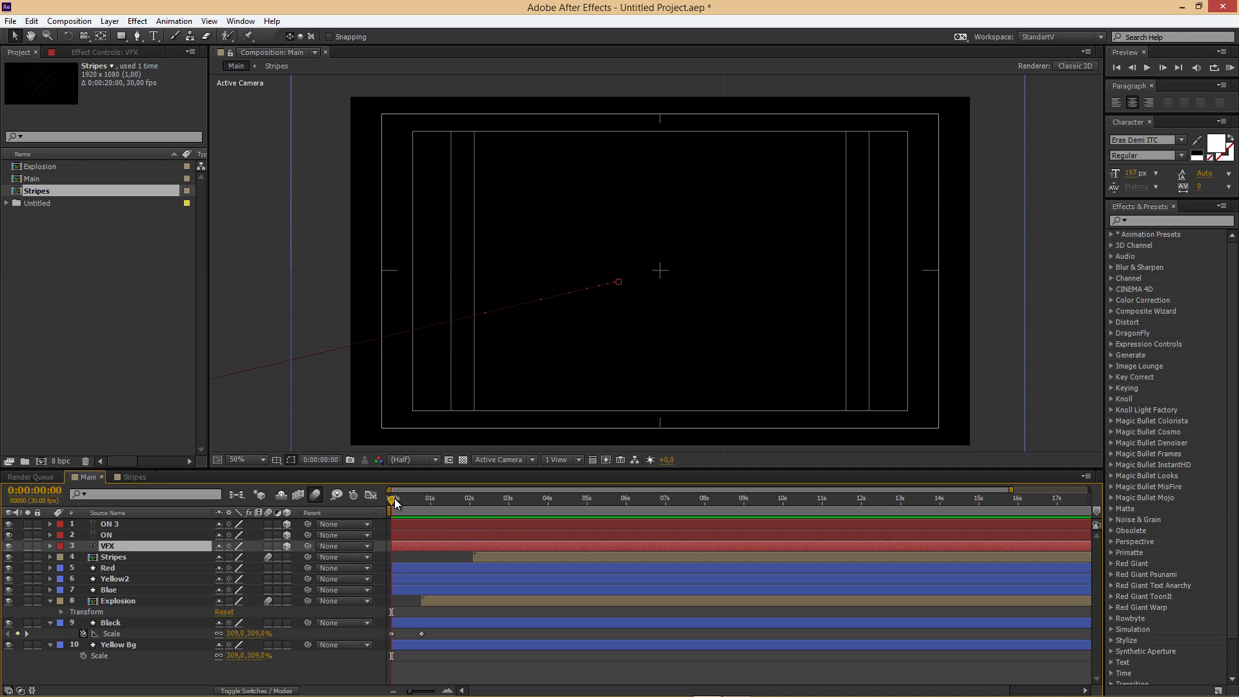
drag(394, 498, 489, 509)
click(279, 279)
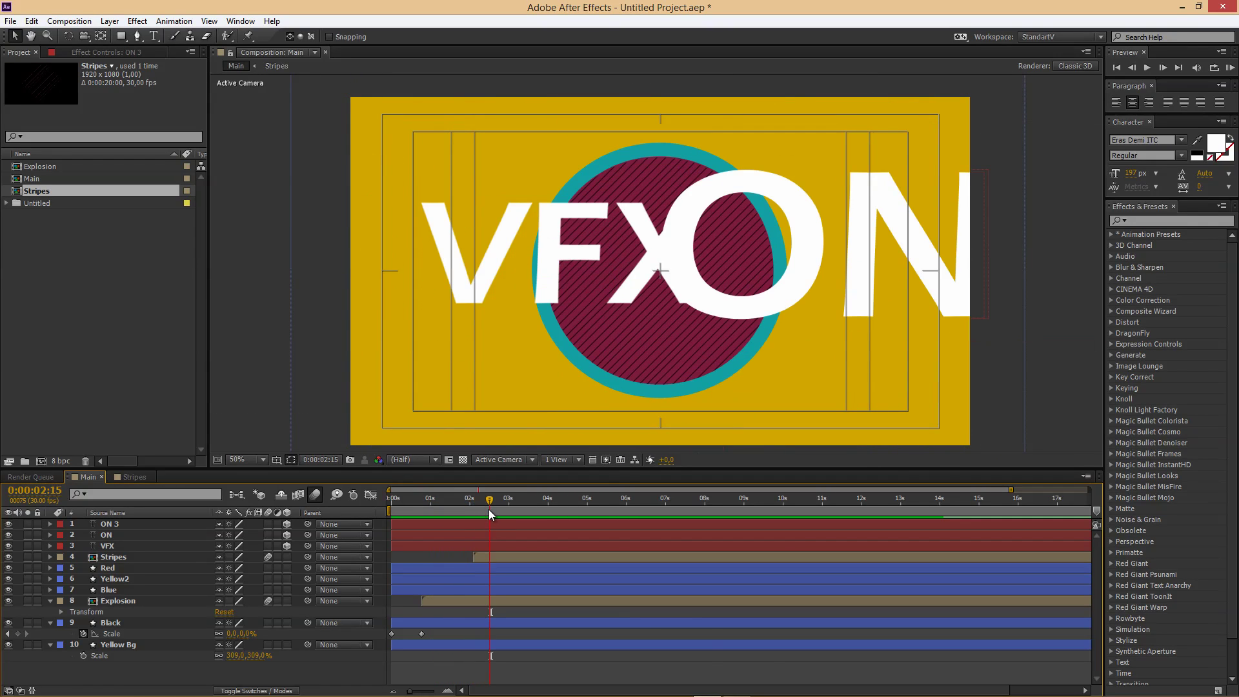
Step: Find the Noise effect in the effects library and apply it to the Yellow Bg layer
click(129, 644)
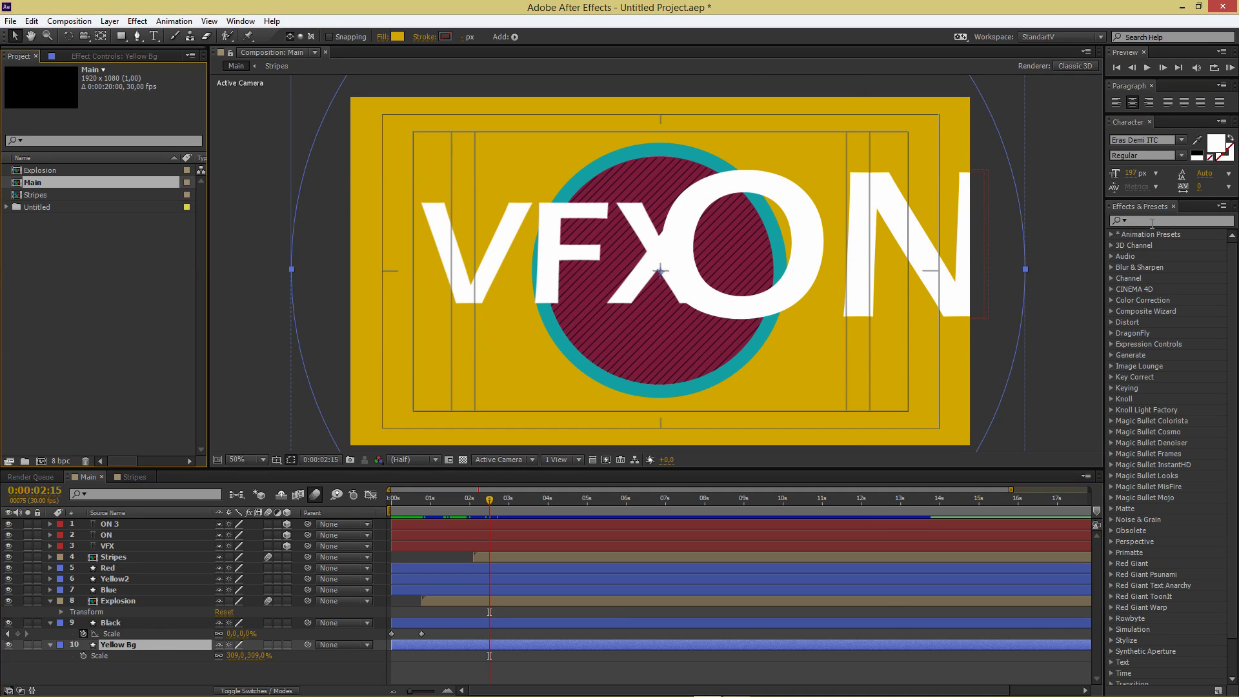
click(1153, 221)
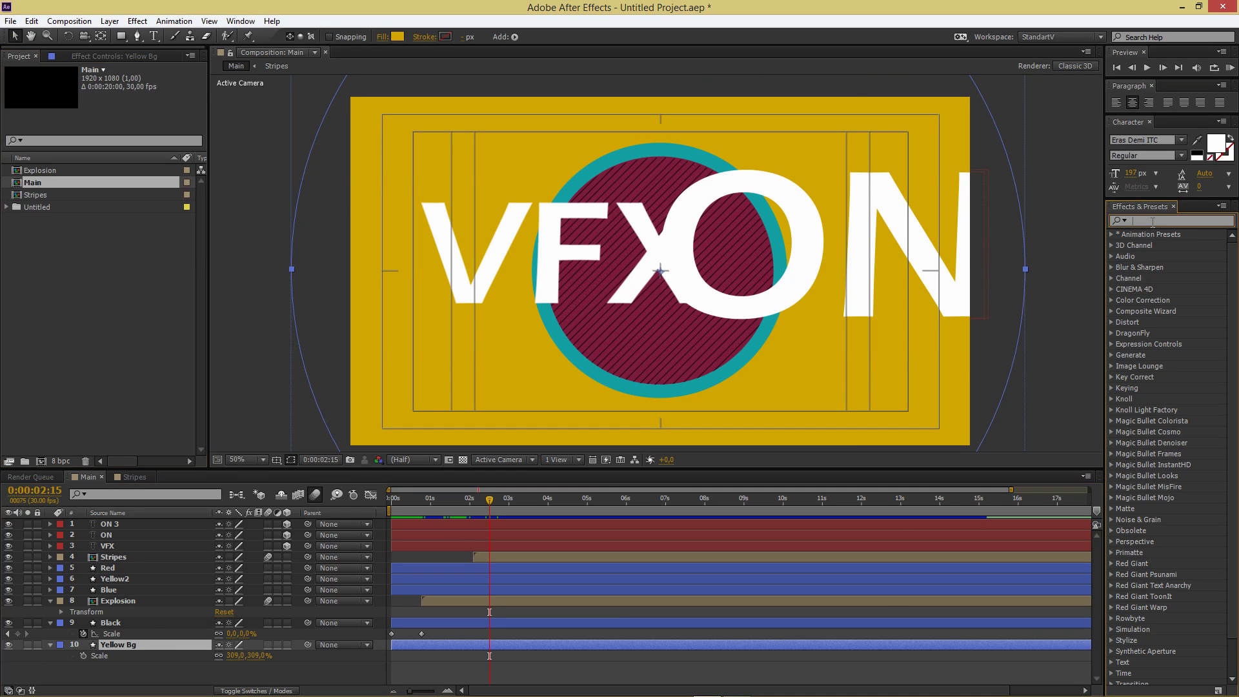
text(Noise)
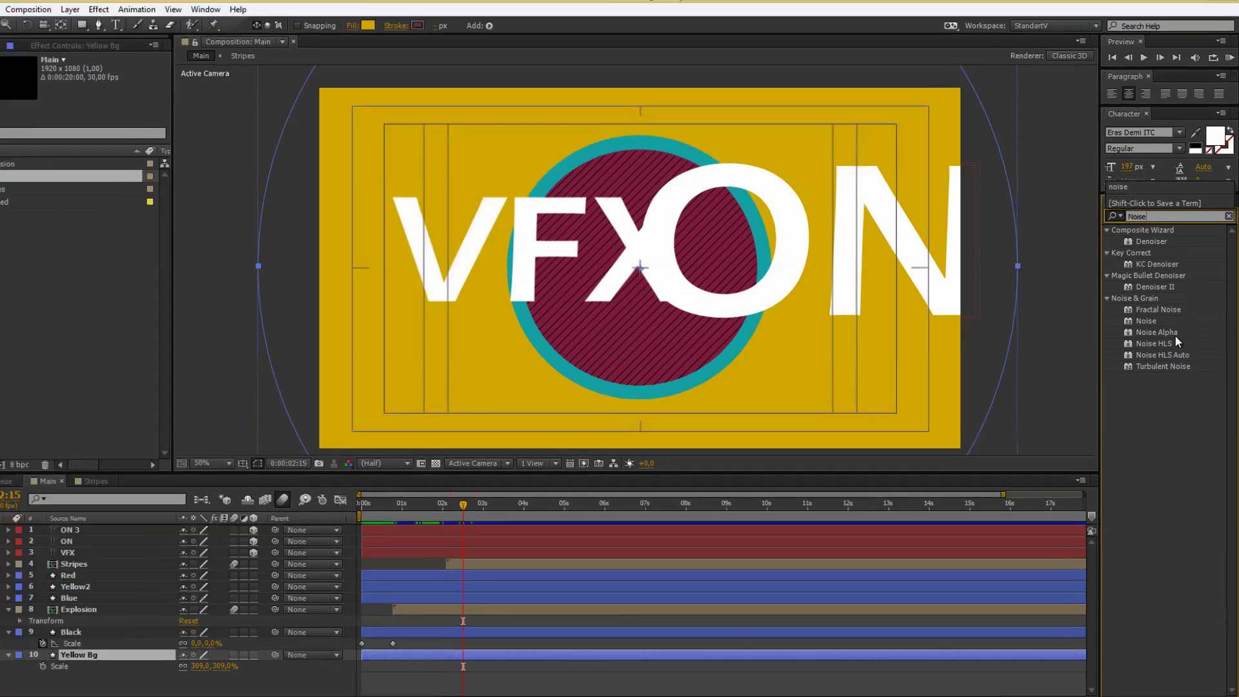
click(1150, 323)
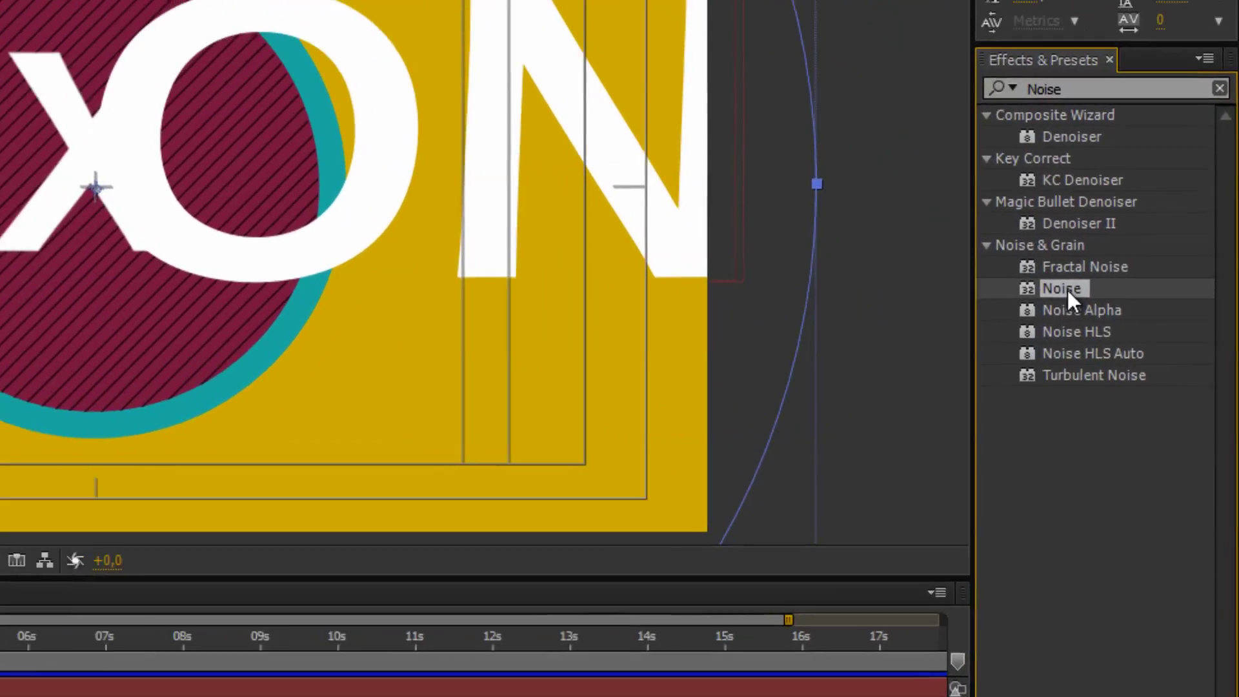
drag(1150, 323, 184, 648)
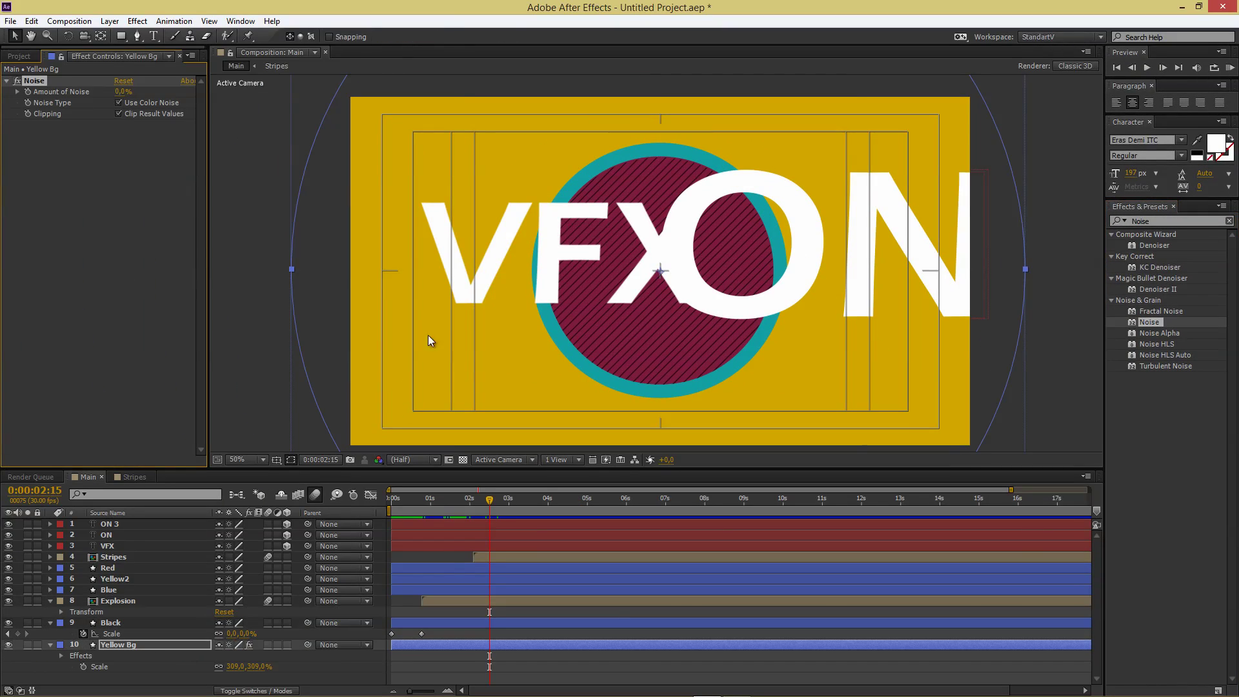
Step: Try 12% noise on the Yellow Bg layer, reduce it to 9%, and copy the Noise effect onto the Yellow2 layer
click(124, 90)
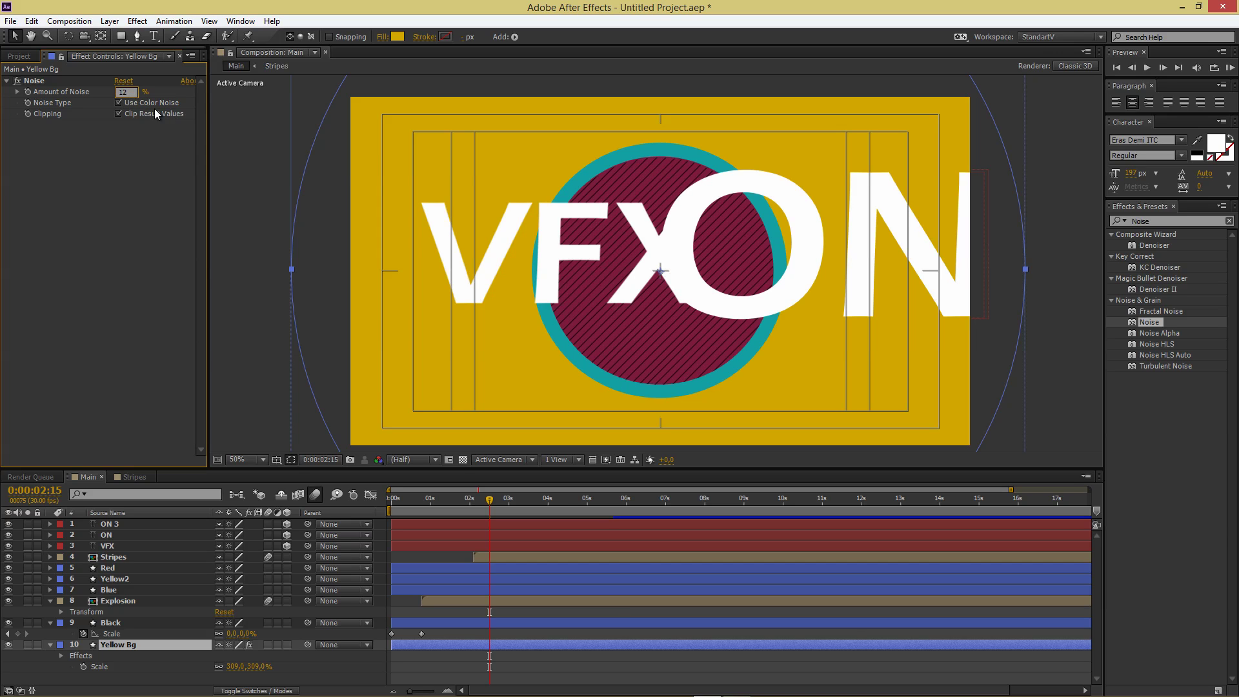
text(12)
click(218, 166)
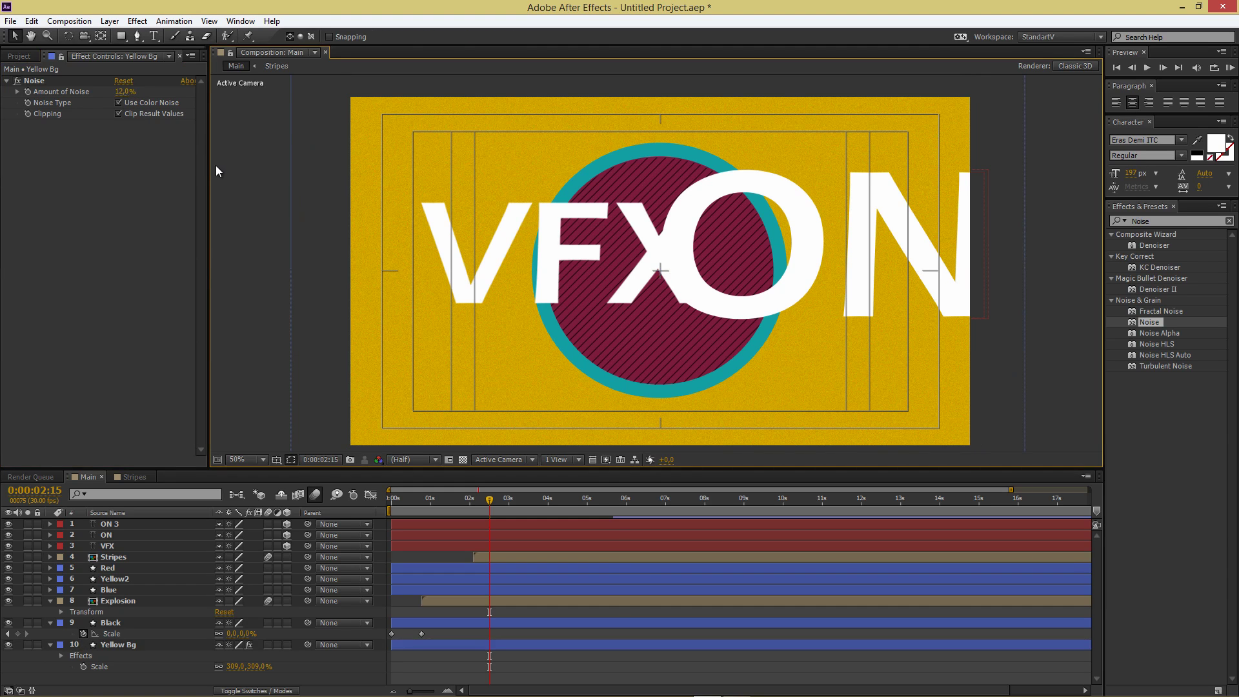
click(114, 84)
drag(110, 82, 108, 82)
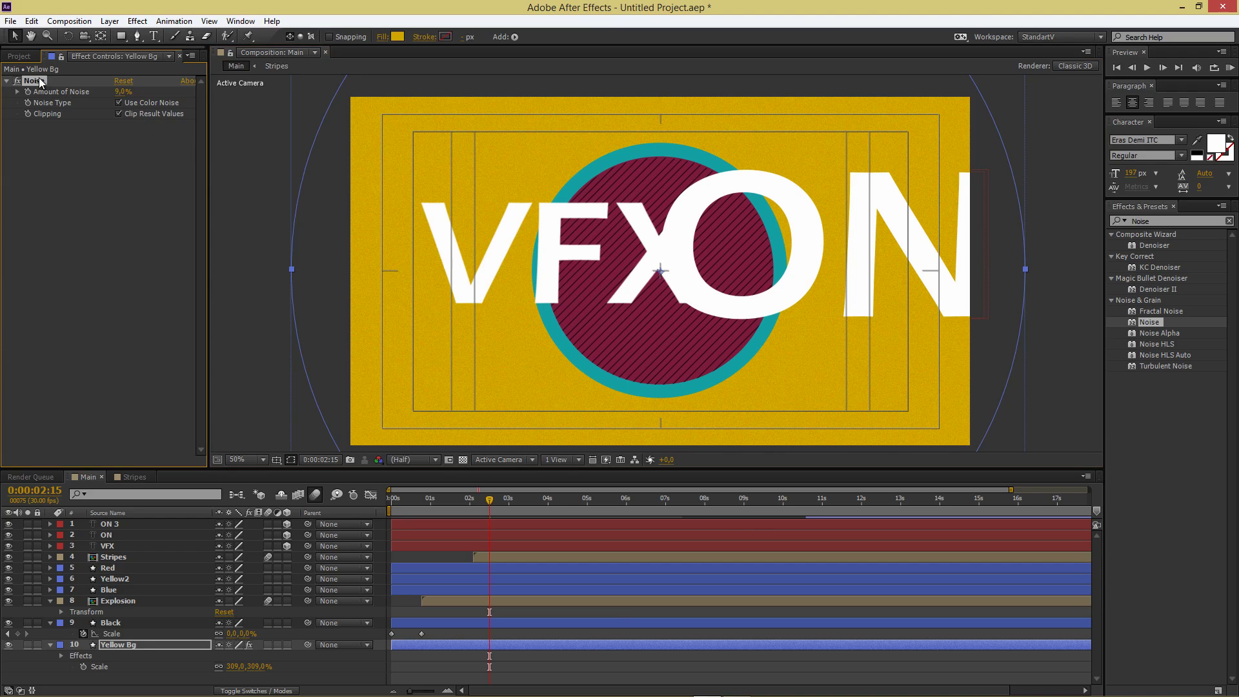
click(143, 579)
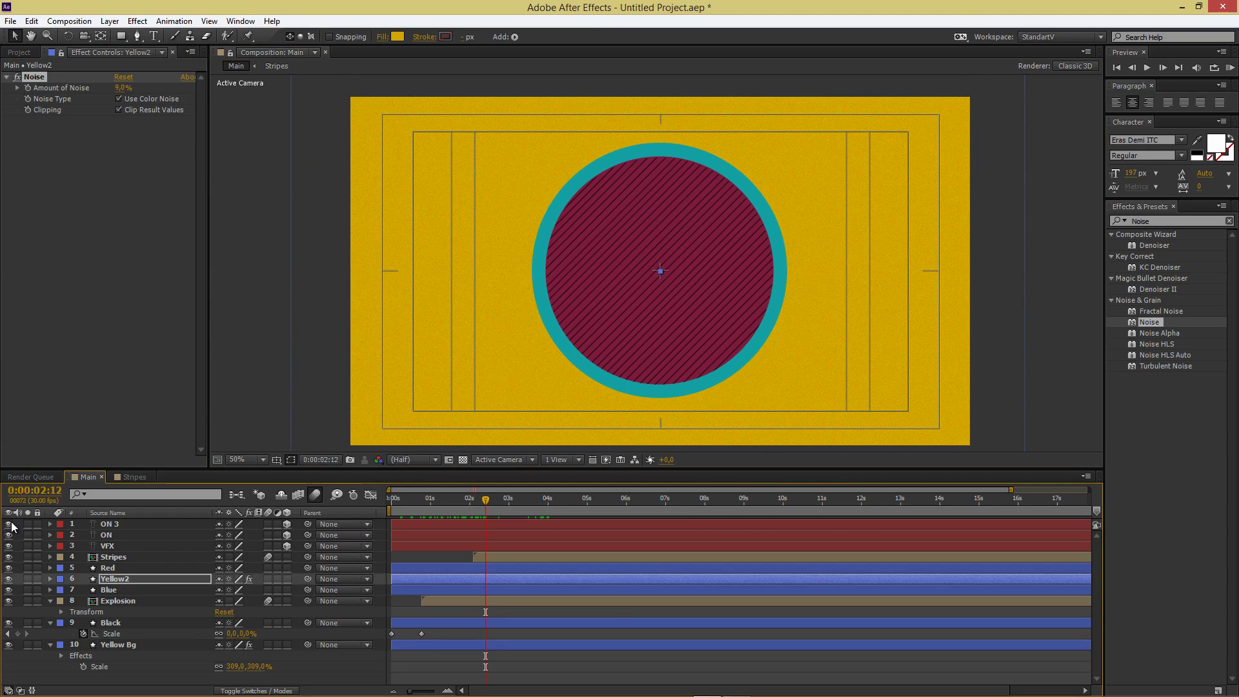
Step: Check the text at 0:00:02:26, hide the ON 3, ON and VFX layers, and move to 0:00:02:18
drag(8, 524, 9, 546)
drag(487, 498, 505, 503)
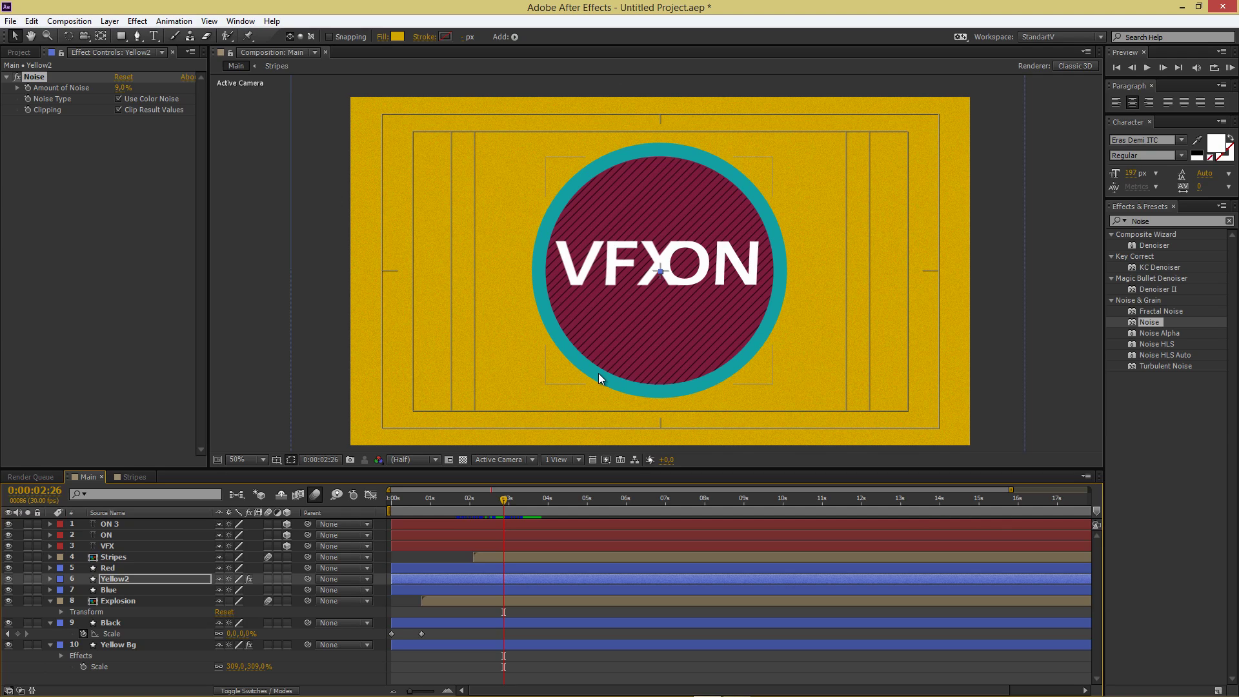
click(9, 524)
drag(8, 535, 9, 548)
mouse_move(504, 501)
mouse_down()
mouse_move(393, 508)
mouse_move(494, 502)
mouse_up()
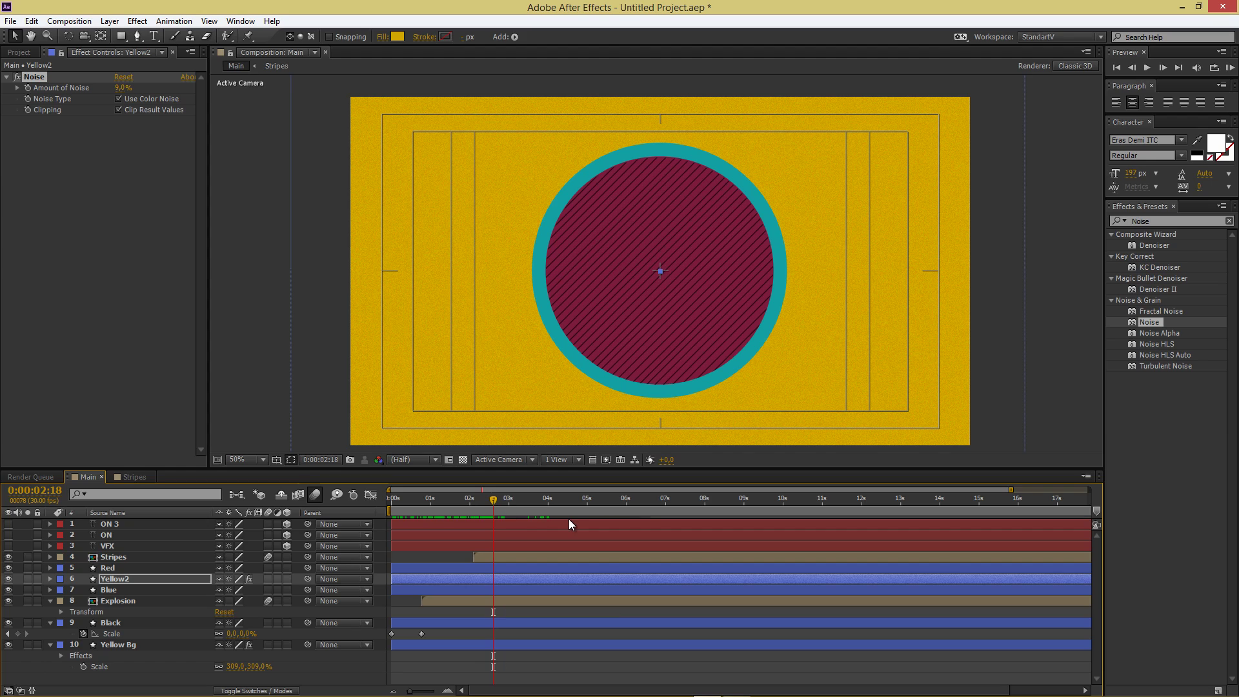